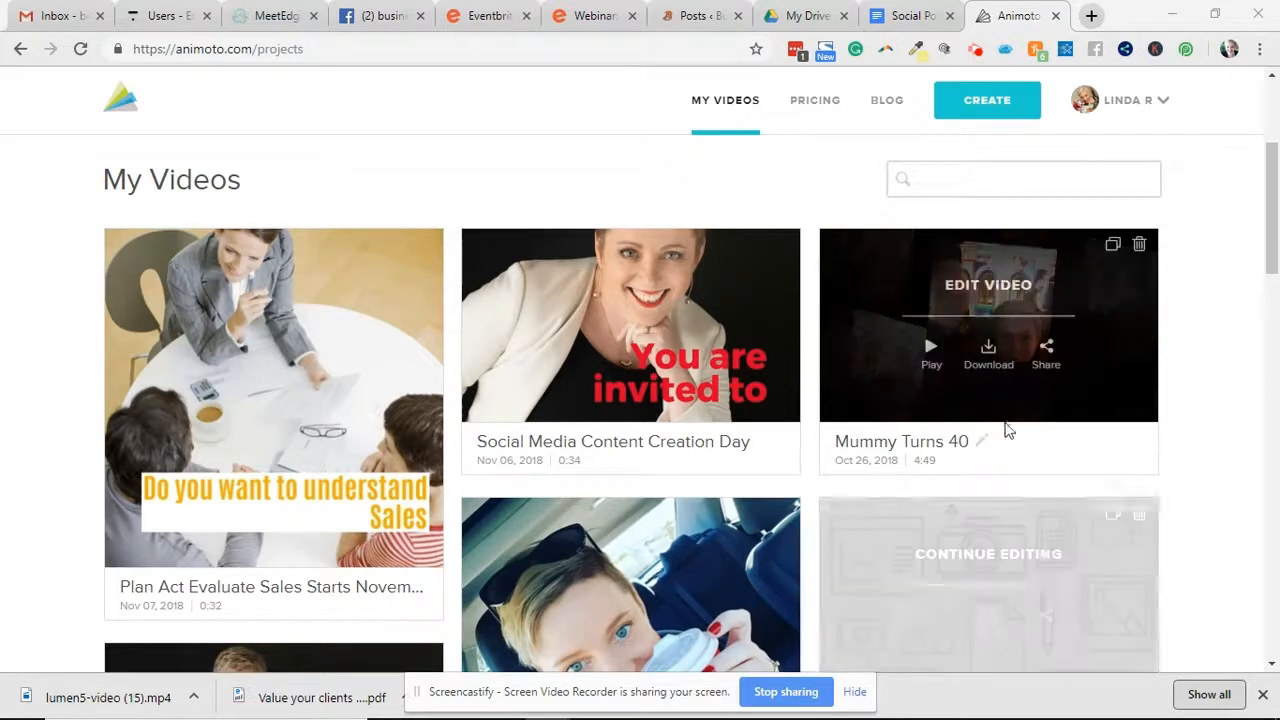
Preview the PR intro video and the Plan Act Evaluate Sales video.
{"action": "scroll", "coordinate": [866, 380], "scroll_direction": "down", "scroll_amount": 3}
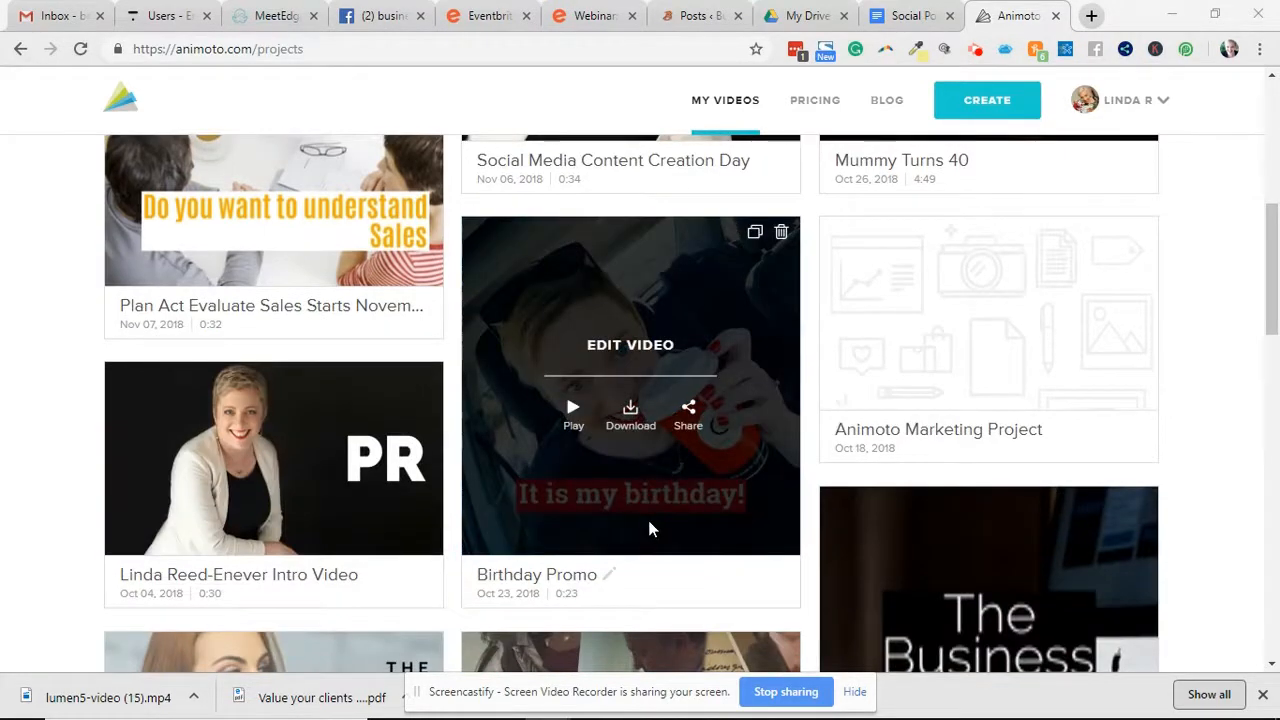
{"action": "scroll", "coordinate": [409, 509], "scroll_direction": "up", "scroll_amount": 3}
{"action": "scroll", "coordinate": [300, 400], "scroll_direction": "down", "scroll_amount": 2}
{"action": "scroll", "coordinate": [305, 535], "scroll_direction": "up", "scroll_amount": 1}
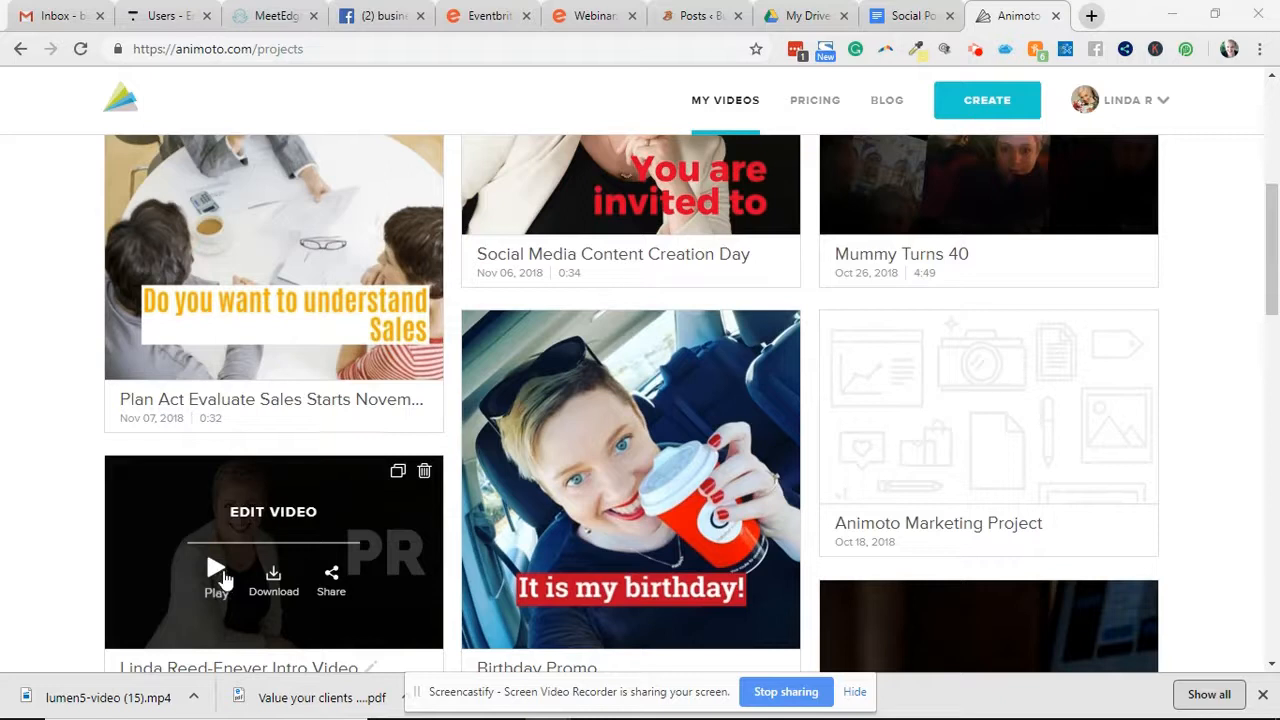
{"action": "left_click", "coordinate": [216, 572]}
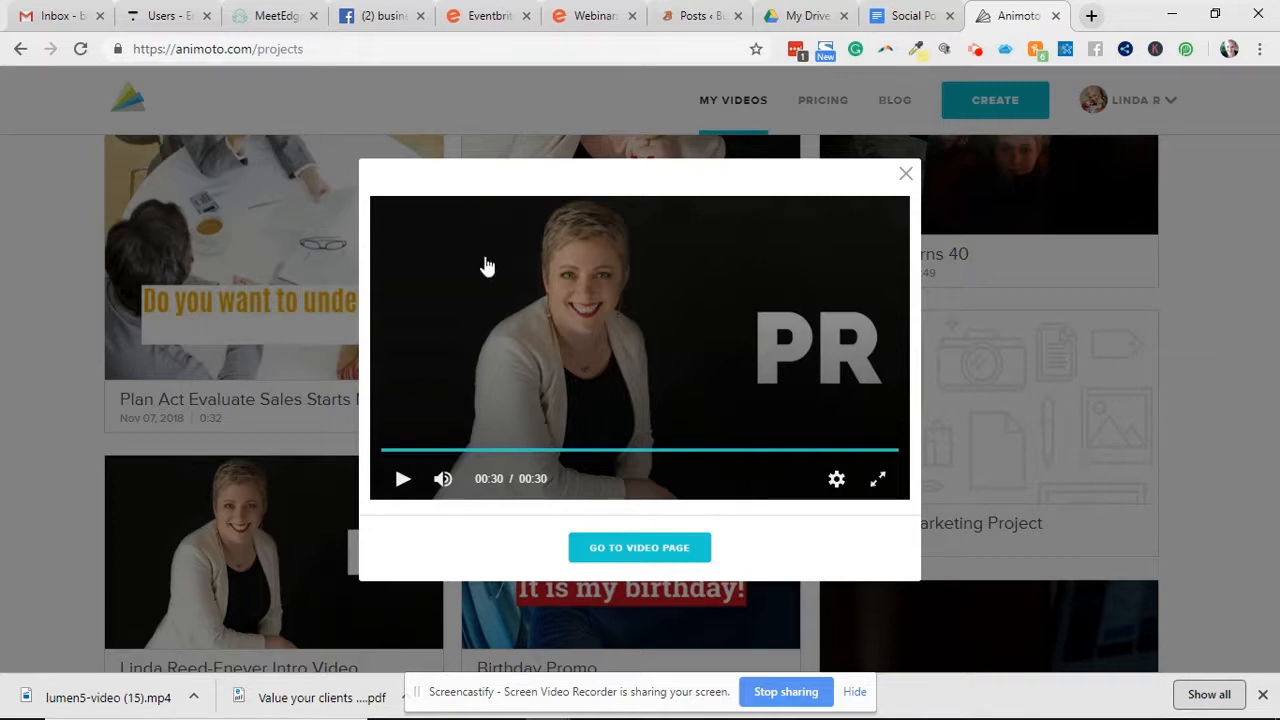
{"action": "left_click", "coordinate": [905, 176]}
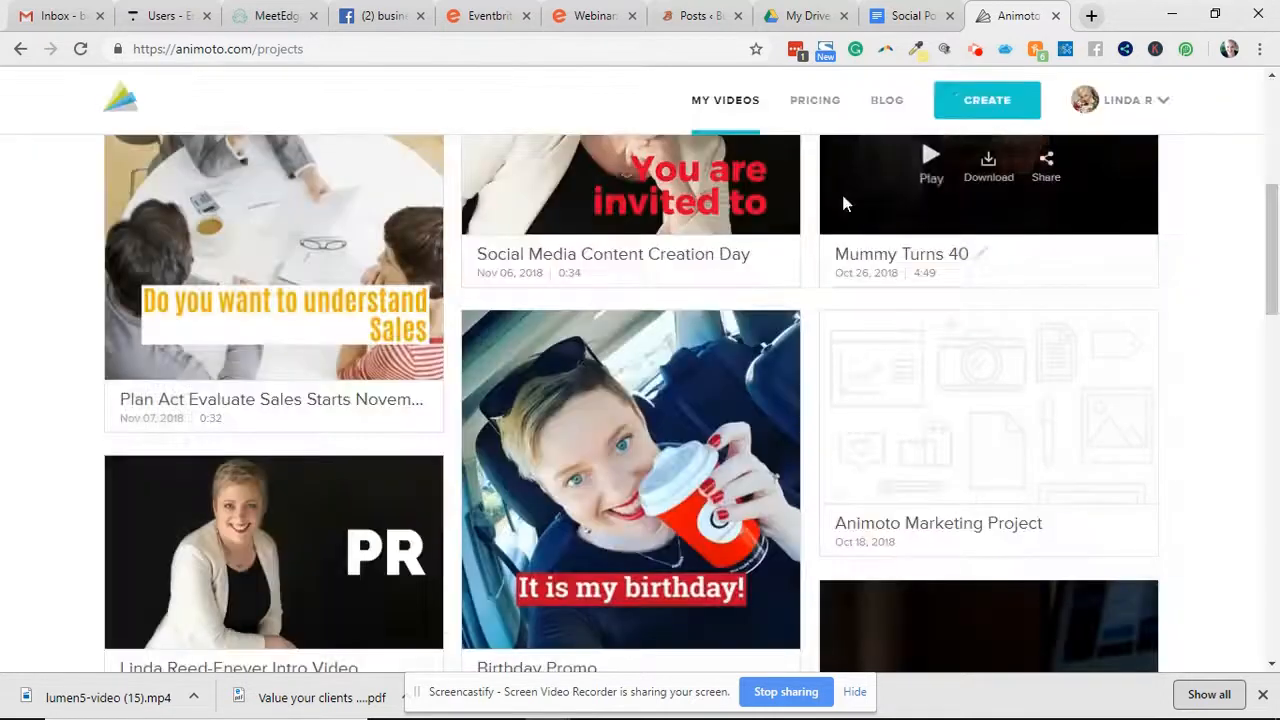
{"action": "scroll", "coordinate": [268, 357], "scroll_direction": "up", "scroll_amount": 2}
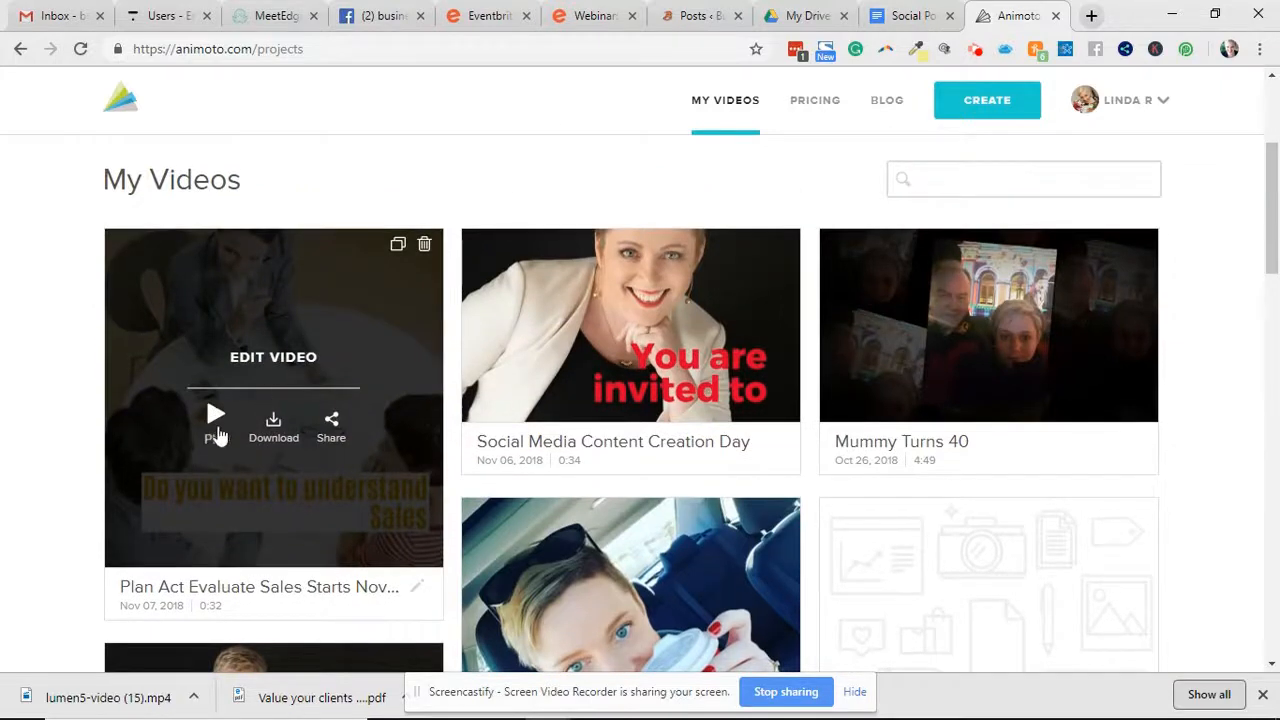
{"action": "left_click", "coordinate": [216, 426]}
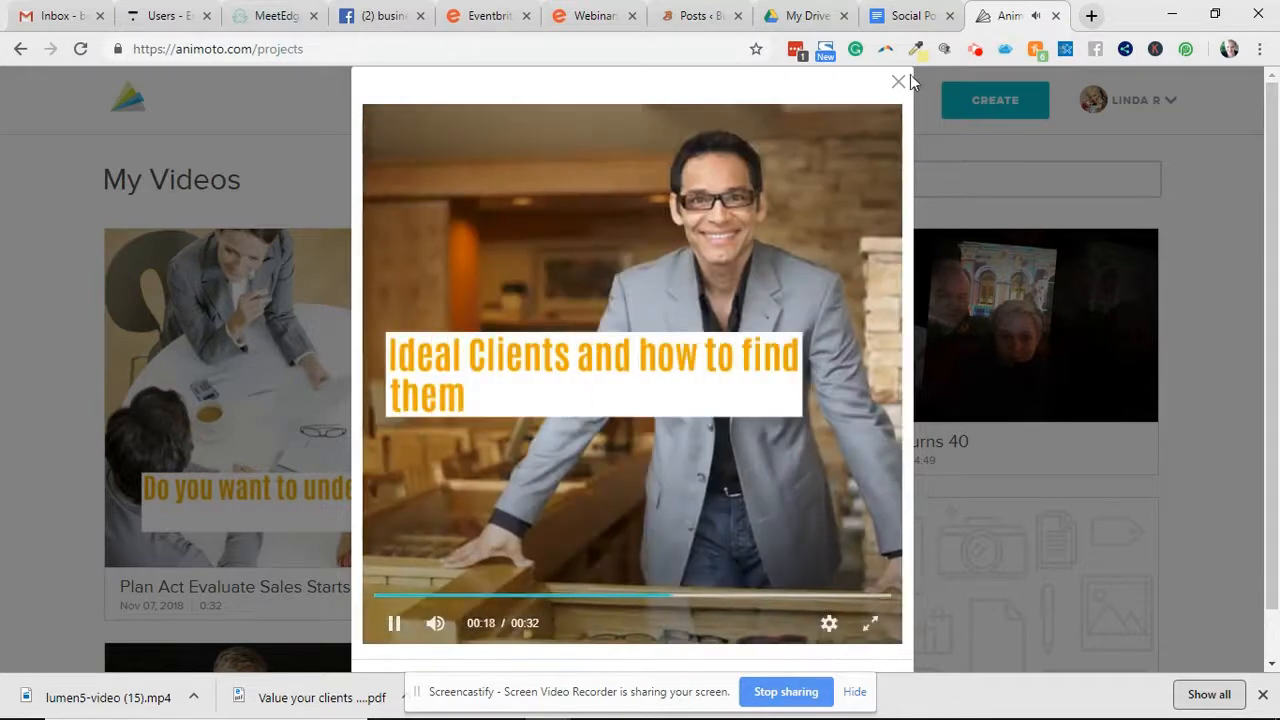
{"action": "left_click", "coordinate": [898, 81]}
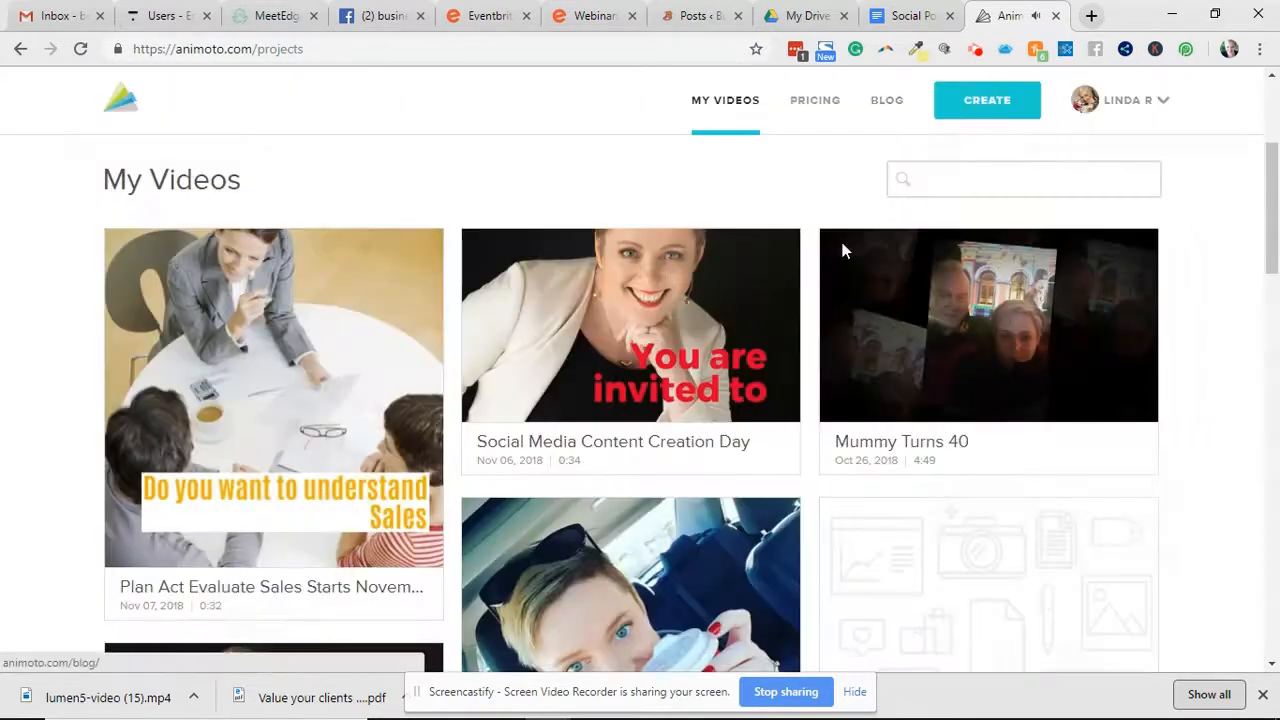
Start a new marketing video from the Seasonal Promotion storyboard template.
{"action": "left_click", "coordinate": [982, 110]}
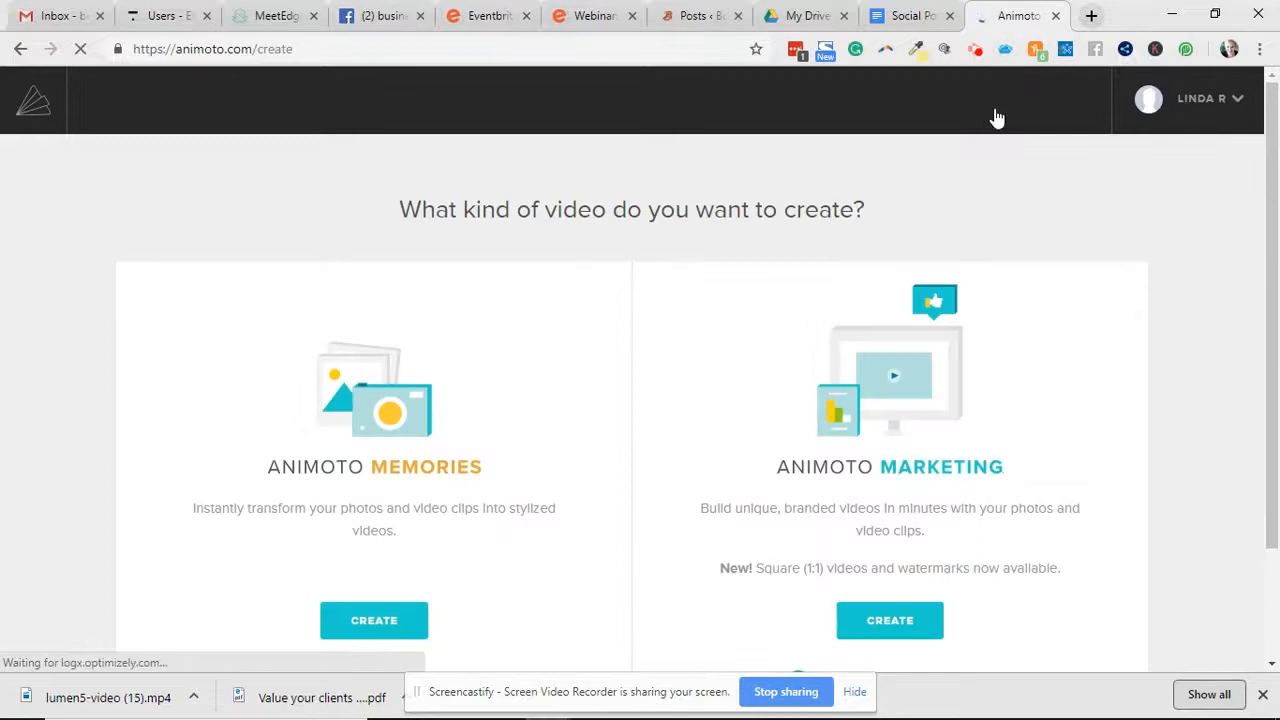
{"action": "scroll", "coordinate": [1014, 394], "scroll_direction": "down", "scroll_amount": 1}
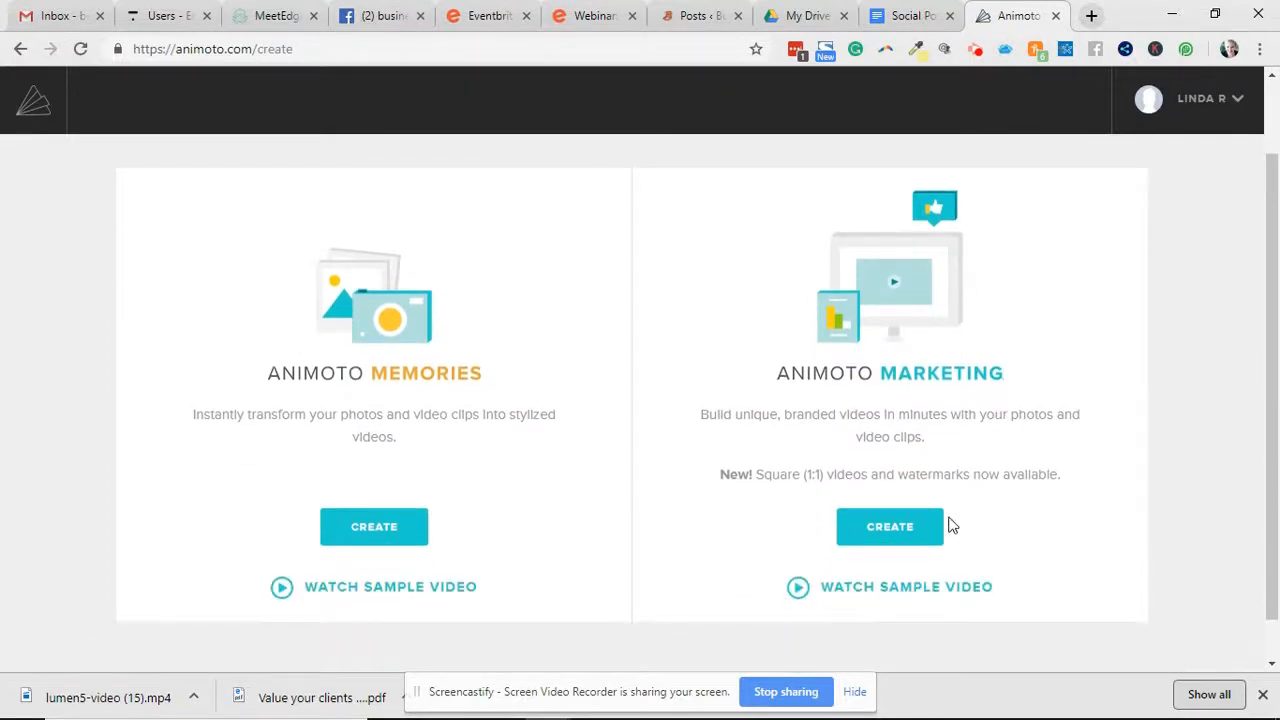
{"action": "left_click", "coordinate": [912, 529]}
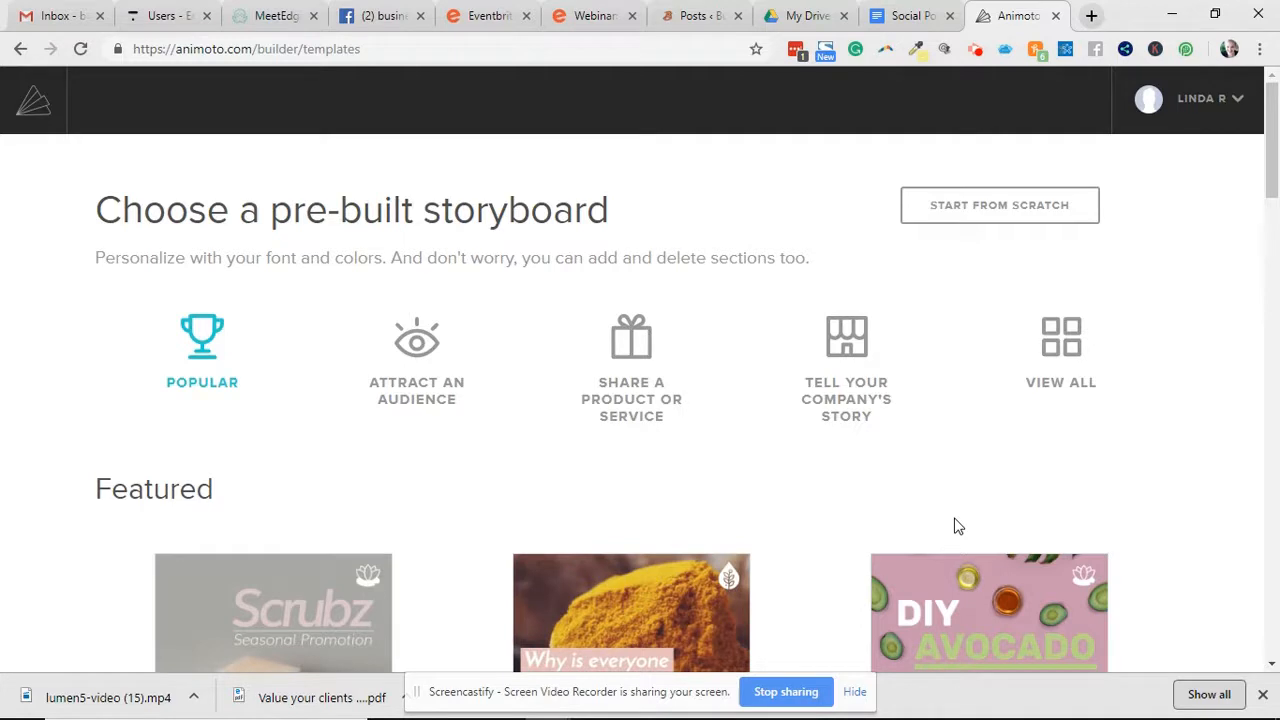
{"action": "scroll", "coordinate": [950, 497], "scroll_direction": "down", "scroll_amount": 3}
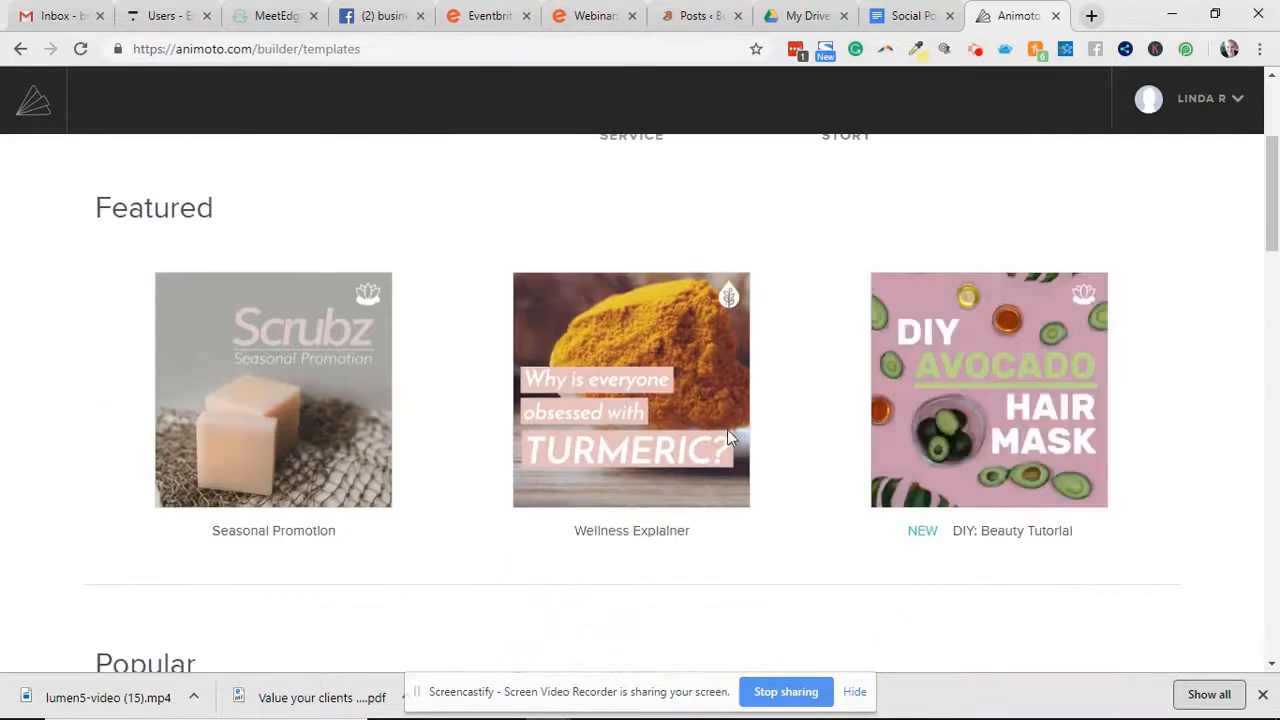
{"action": "mouse_move", "coordinate": [283, 440]}
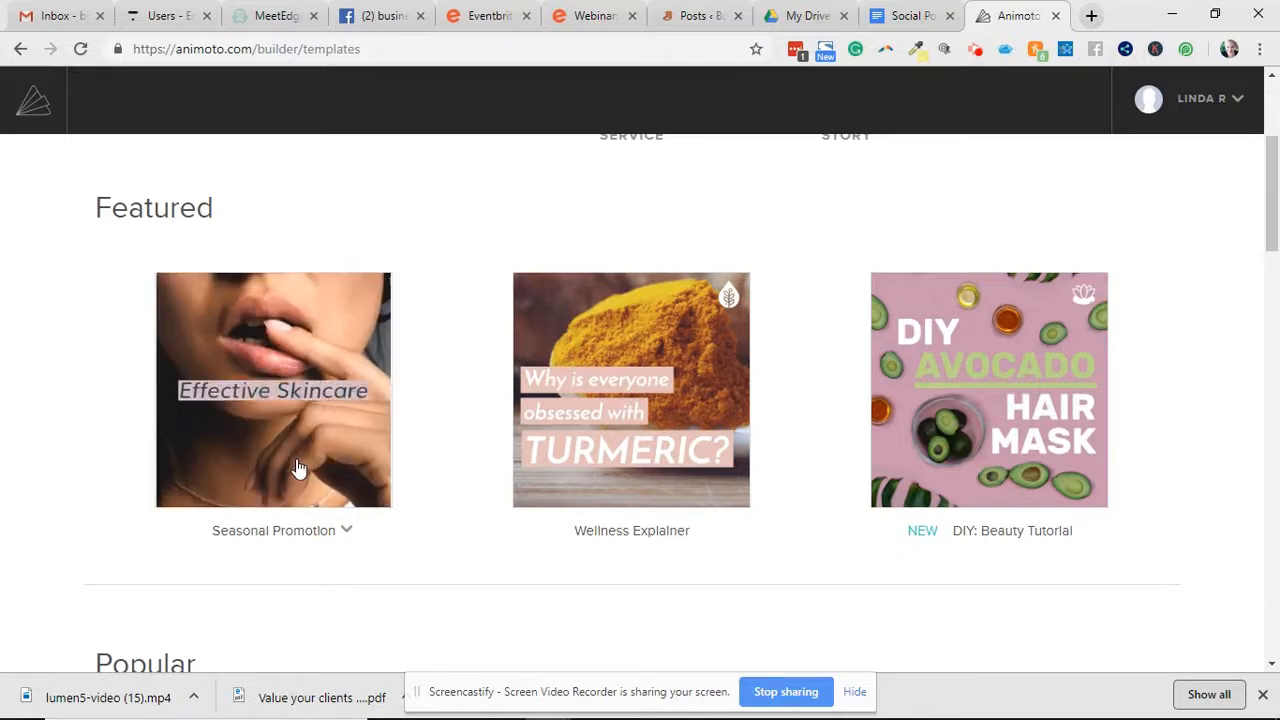
{"action": "left_click", "coordinate": [295, 467]}
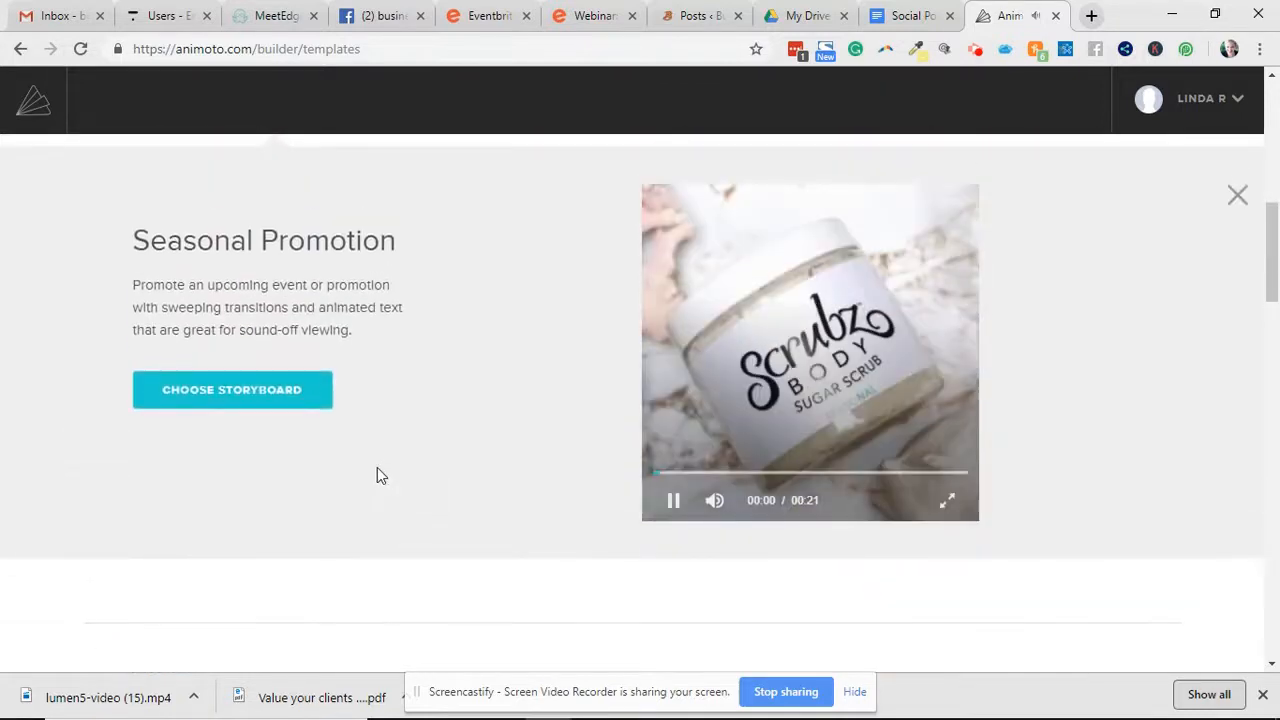
{"action": "left_click", "coordinate": [314, 390]}
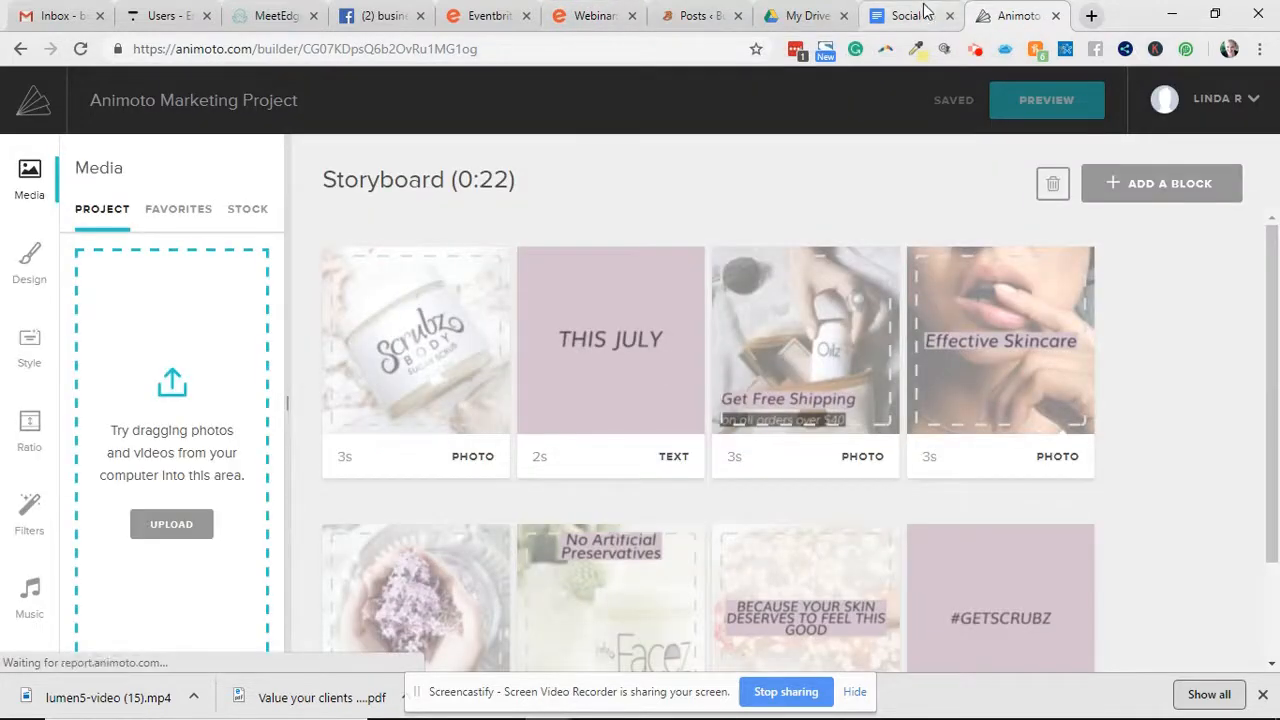
Open the Plan Act Evaluate Goals course link from the social posts document in a new tab.
{"action": "left_click", "coordinate": [908, 15]}
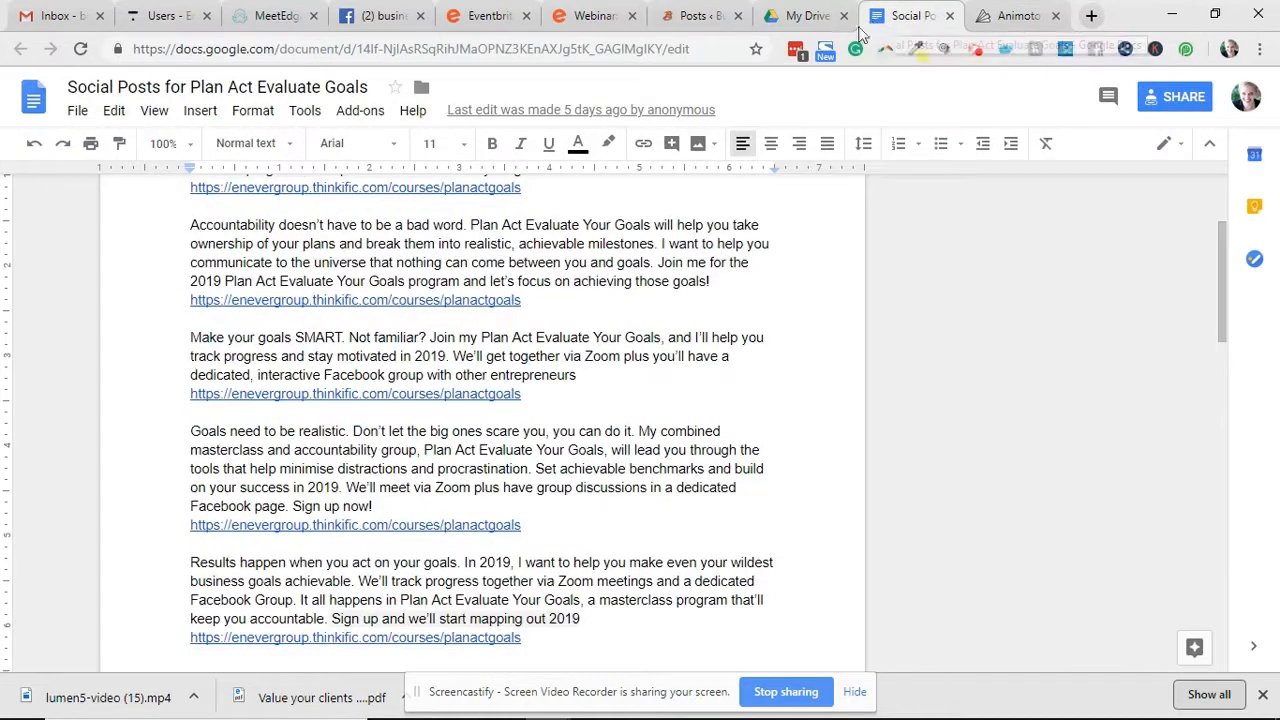
{"action": "right_click", "coordinate": [483, 303]}
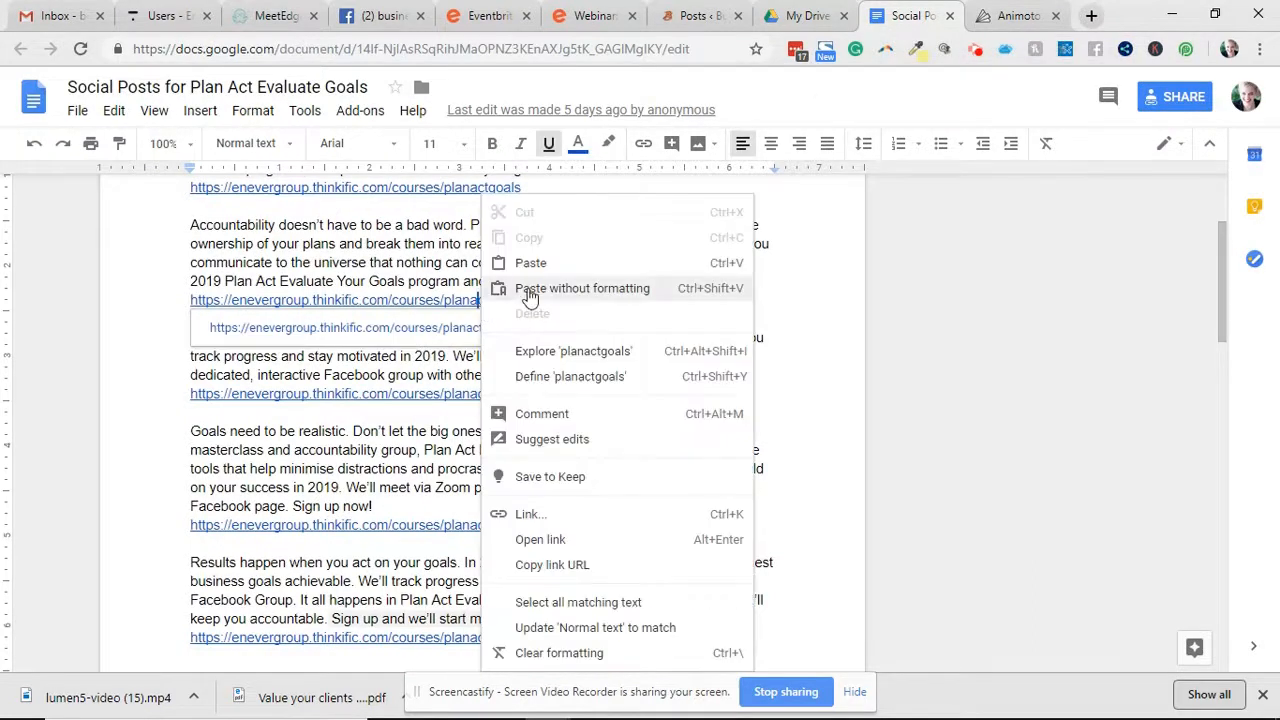
{"action": "left_click", "coordinate": [580, 539]}
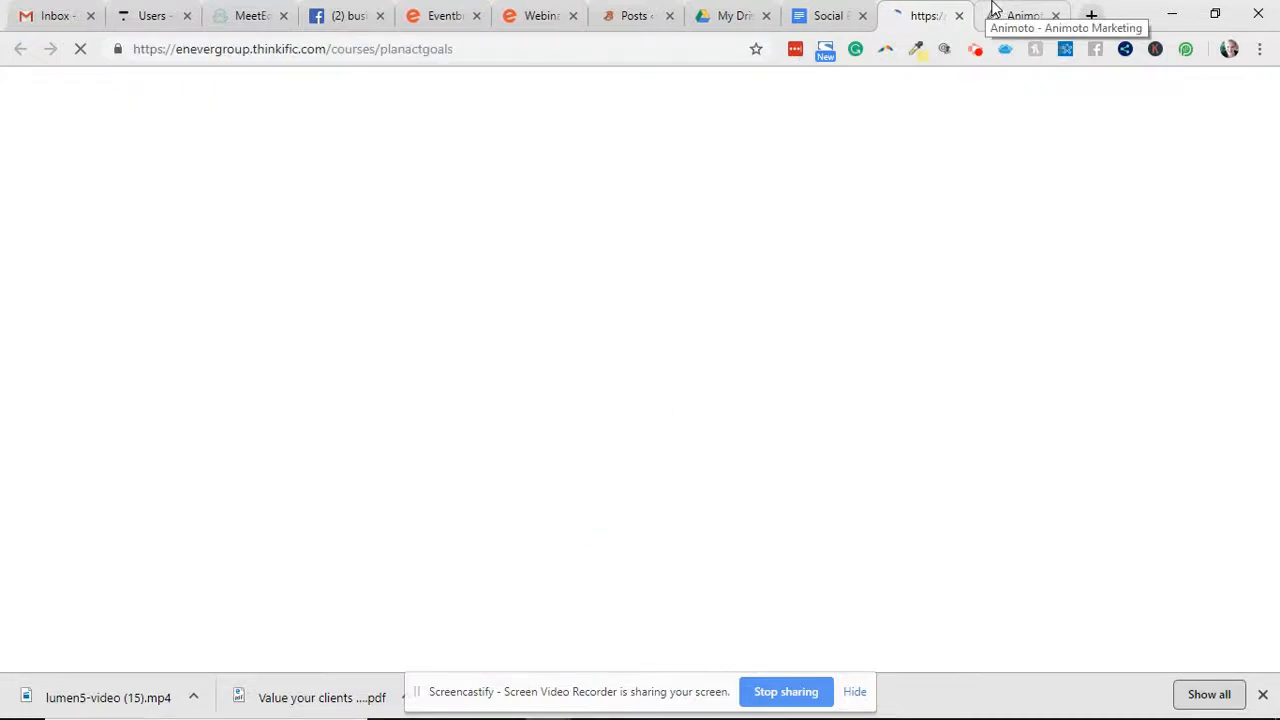
Copy the Thinkific course page's main headline, then return to the Animoto storyboard.
{"action": "scroll", "coordinate": [788, 268], "scroll_direction": "down", "scroll_amount": 2}
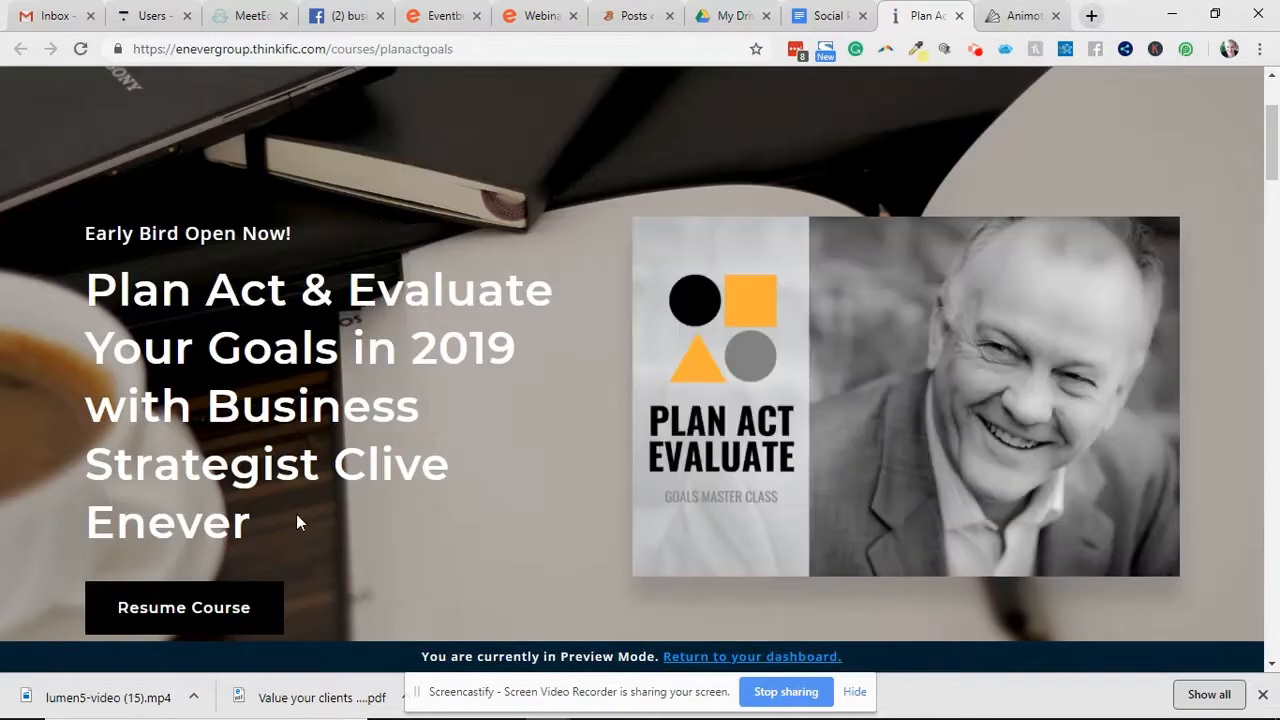
{"action": "left_click_drag", "start_coordinate": [278, 528], "coordinate": [93, 298]}
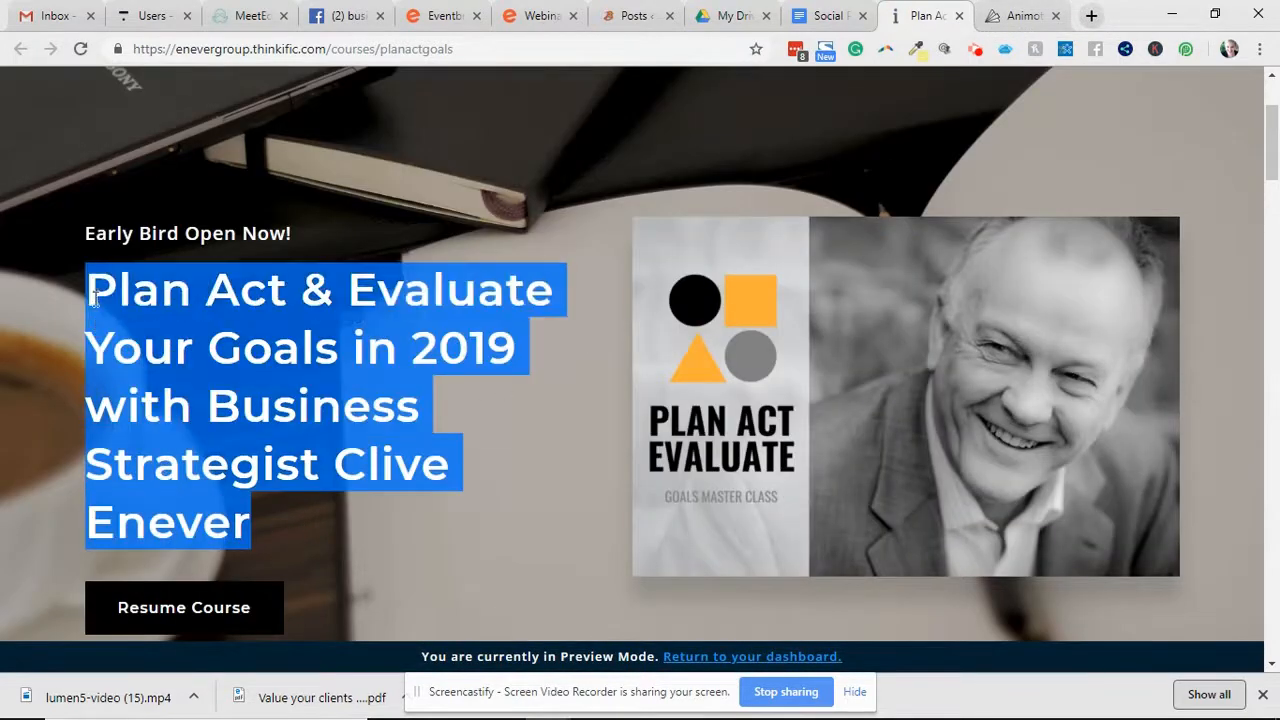
{"action": "right_click", "coordinate": [172, 318]}
{"action": "left_click", "coordinate": [236, 346]}
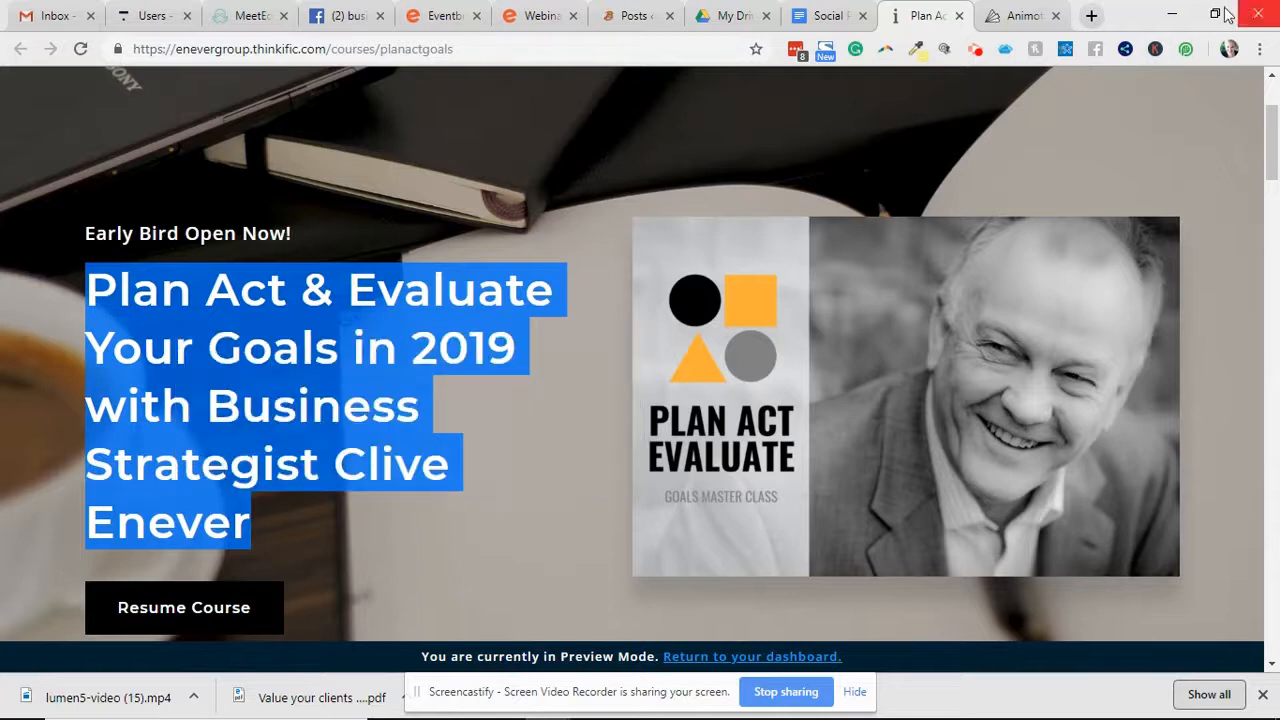
{"action": "left_click", "coordinate": [980, 12]}
{"action": "mouse_move", "coordinate": [440, 325]}
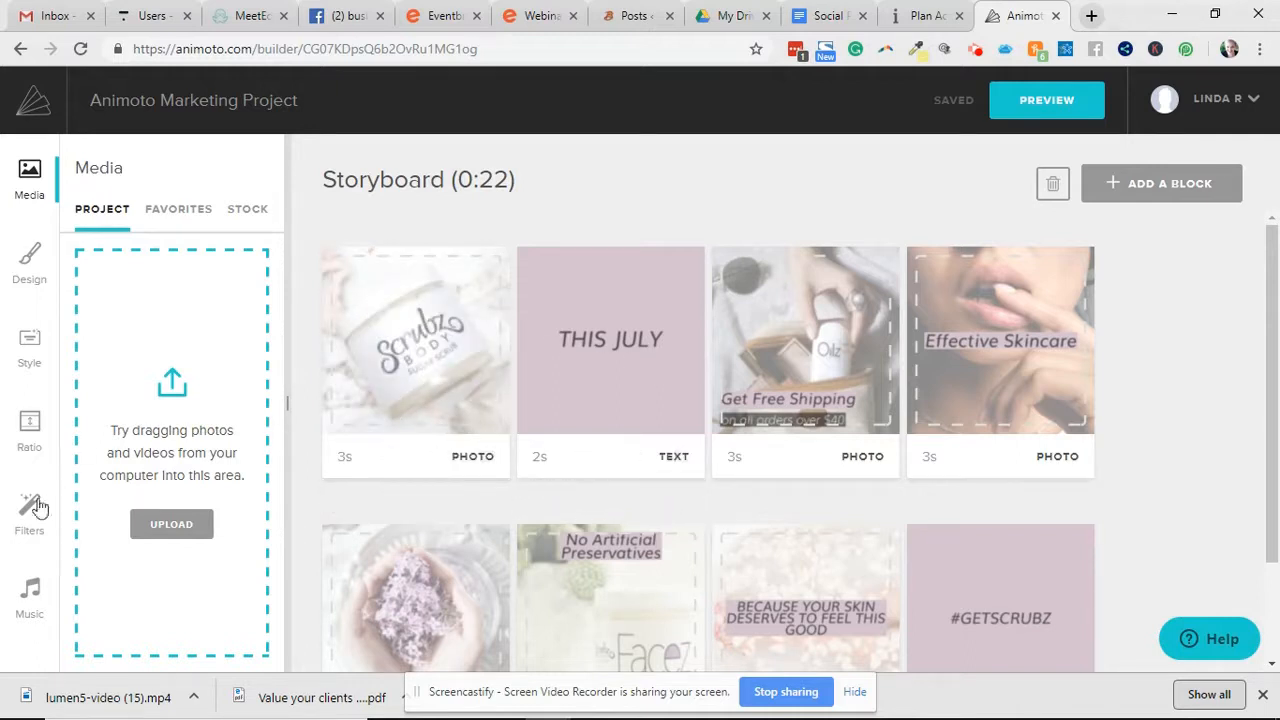
Make the video background orange and set the accent colour to white.
{"action": "left_click", "coordinate": [30, 355]}
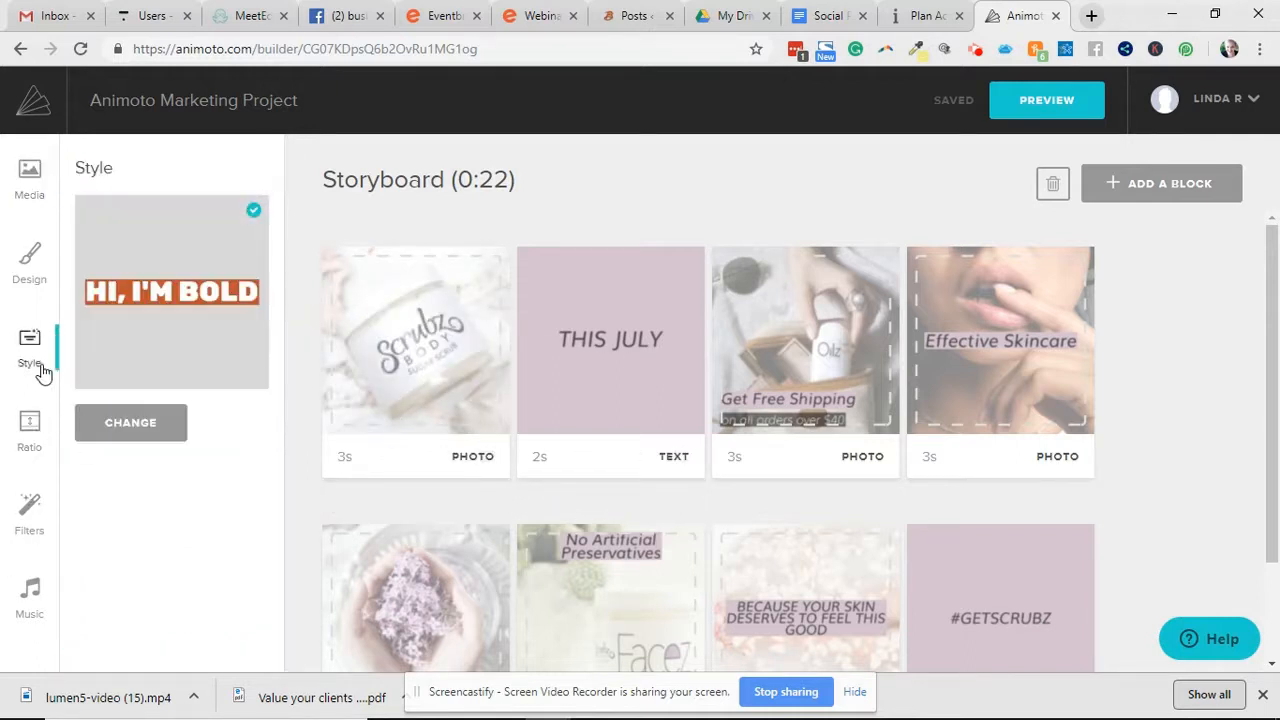
{"action": "left_click", "coordinate": [31, 282]}
{"action": "scroll", "coordinate": [210, 405], "scroll_direction": "down", "scroll_amount": 2}
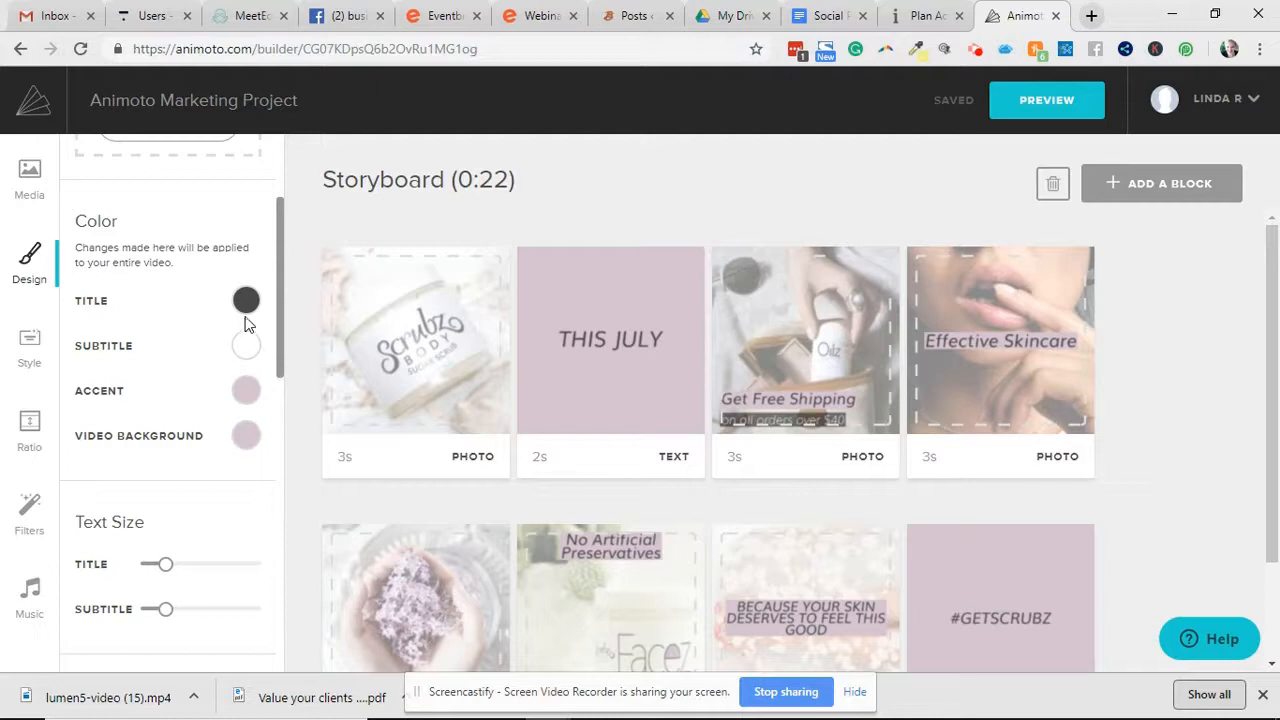
{"action": "left_click", "coordinate": [246, 391]}
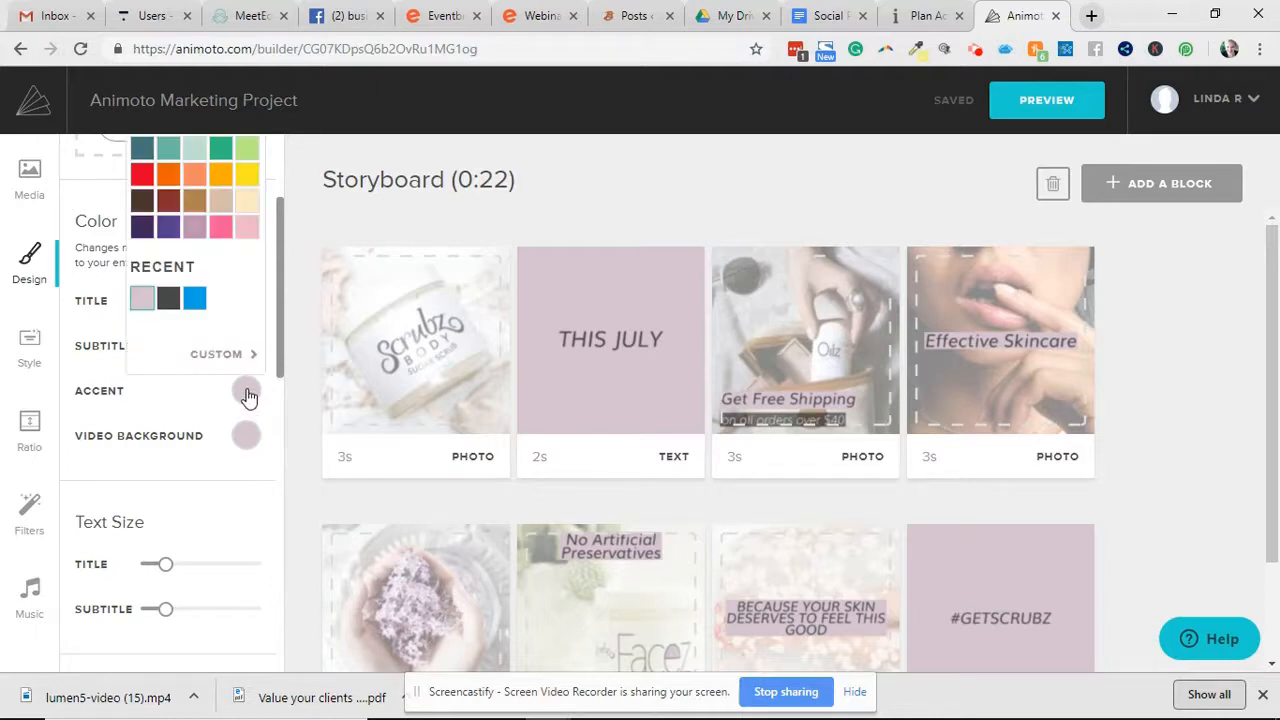
{"action": "scroll", "coordinate": [237, 205], "scroll_direction": "up", "scroll_amount": 1}
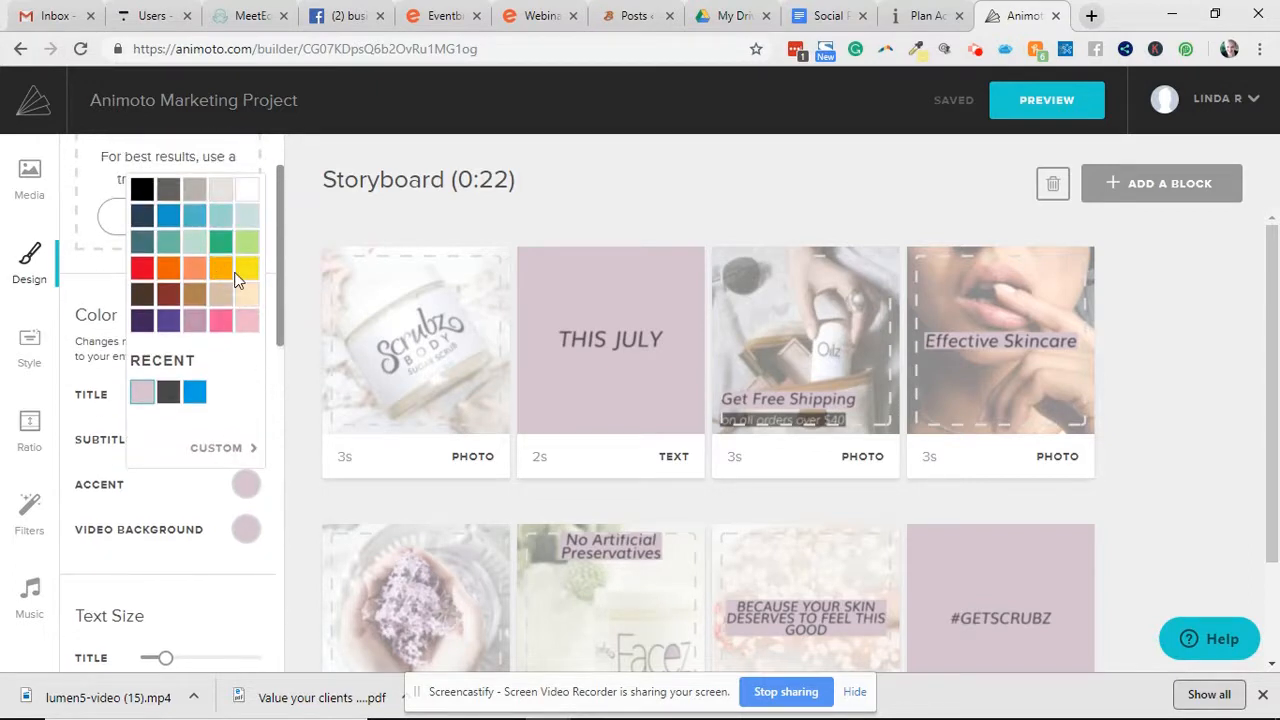
{"action": "left_click", "coordinate": [221, 268]}
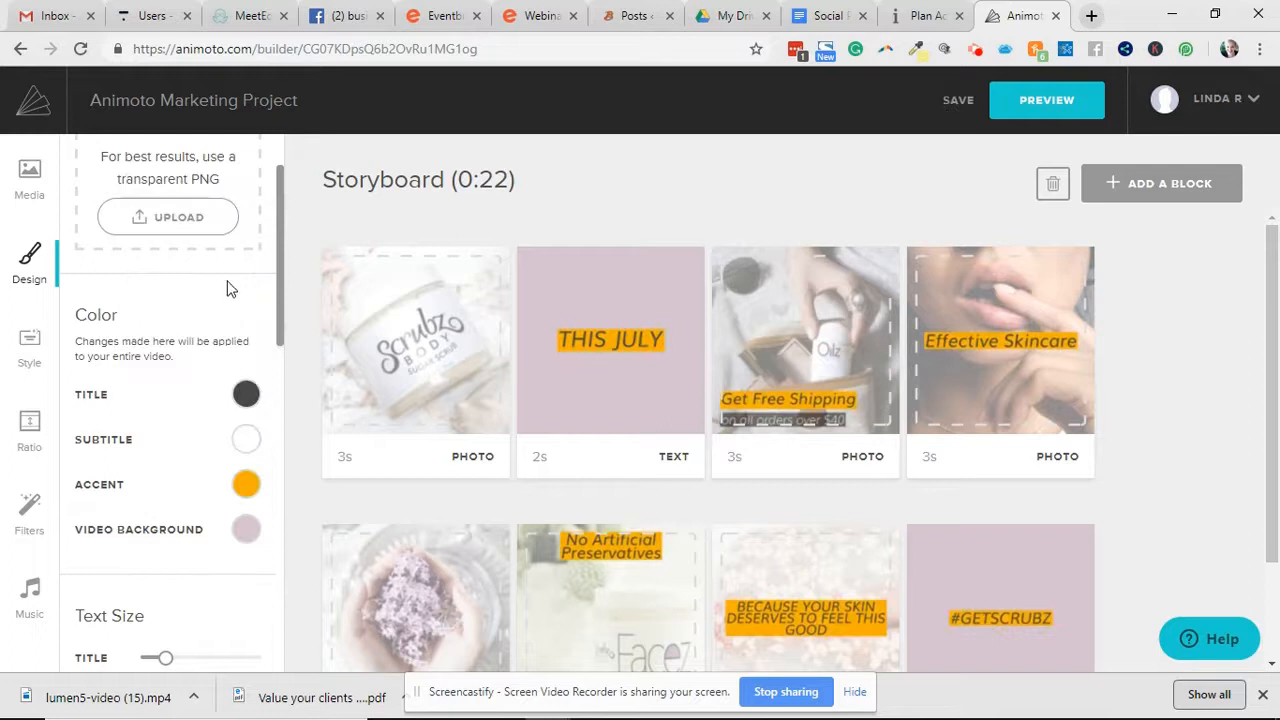
{"action": "left_click", "coordinate": [247, 530]}
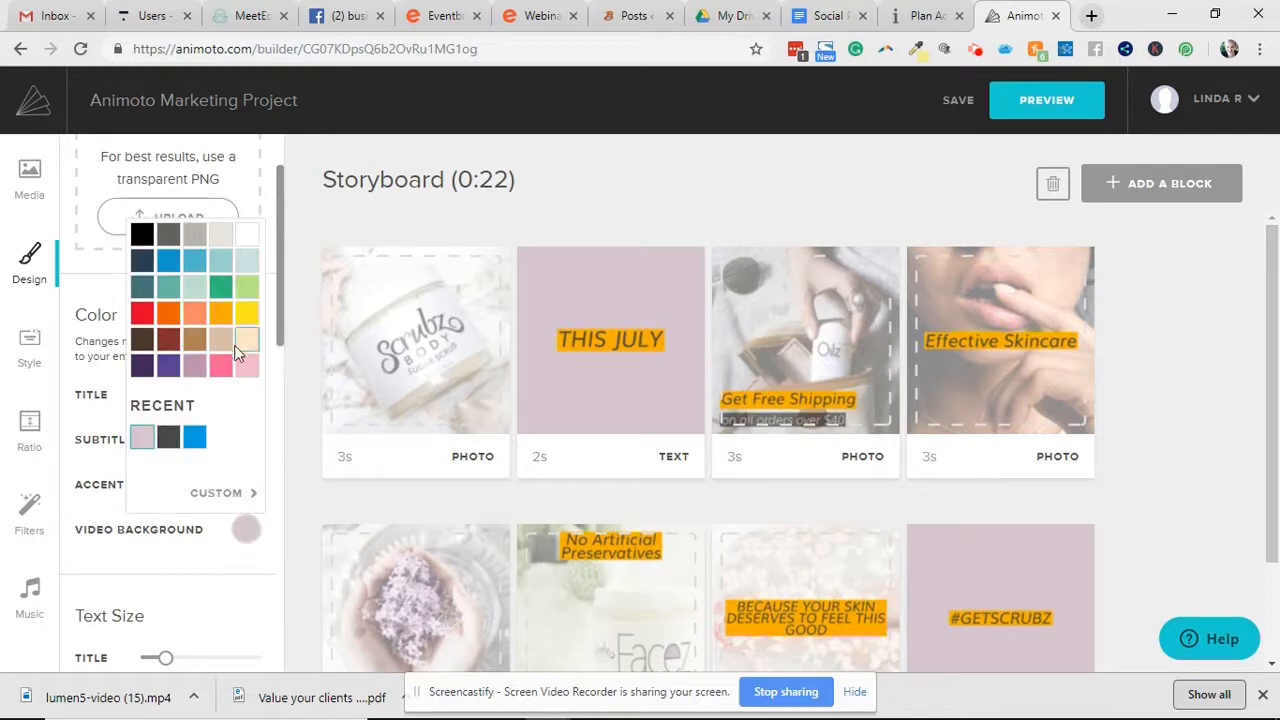
{"action": "left_click", "coordinate": [221, 316]}
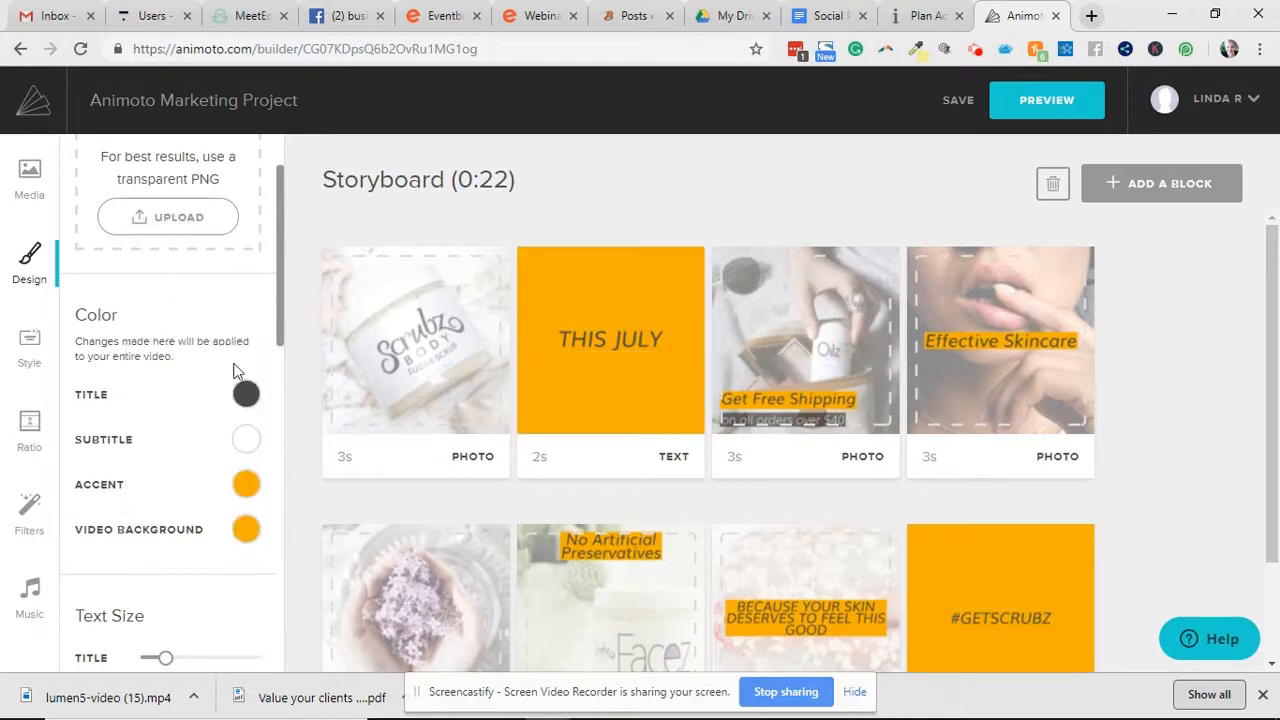
{"action": "left_click", "coordinate": [248, 482]}
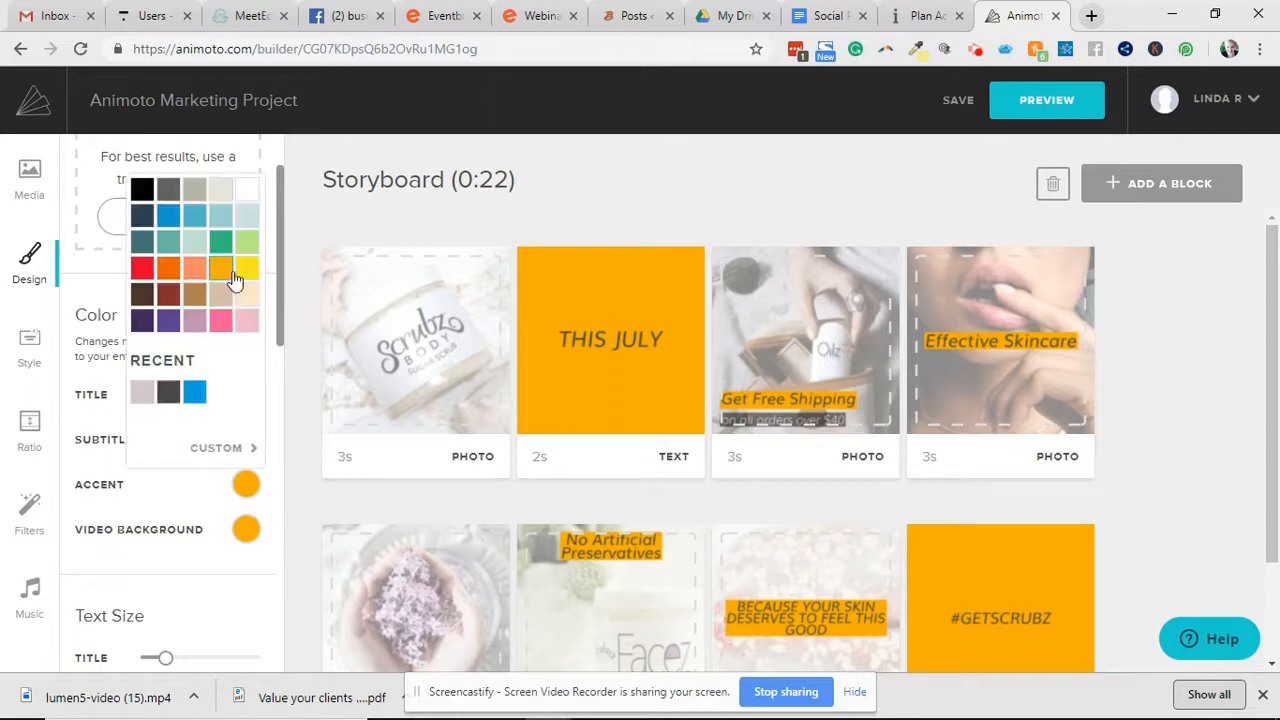
{"action": "left_click", "coordinate": [248, 190]}
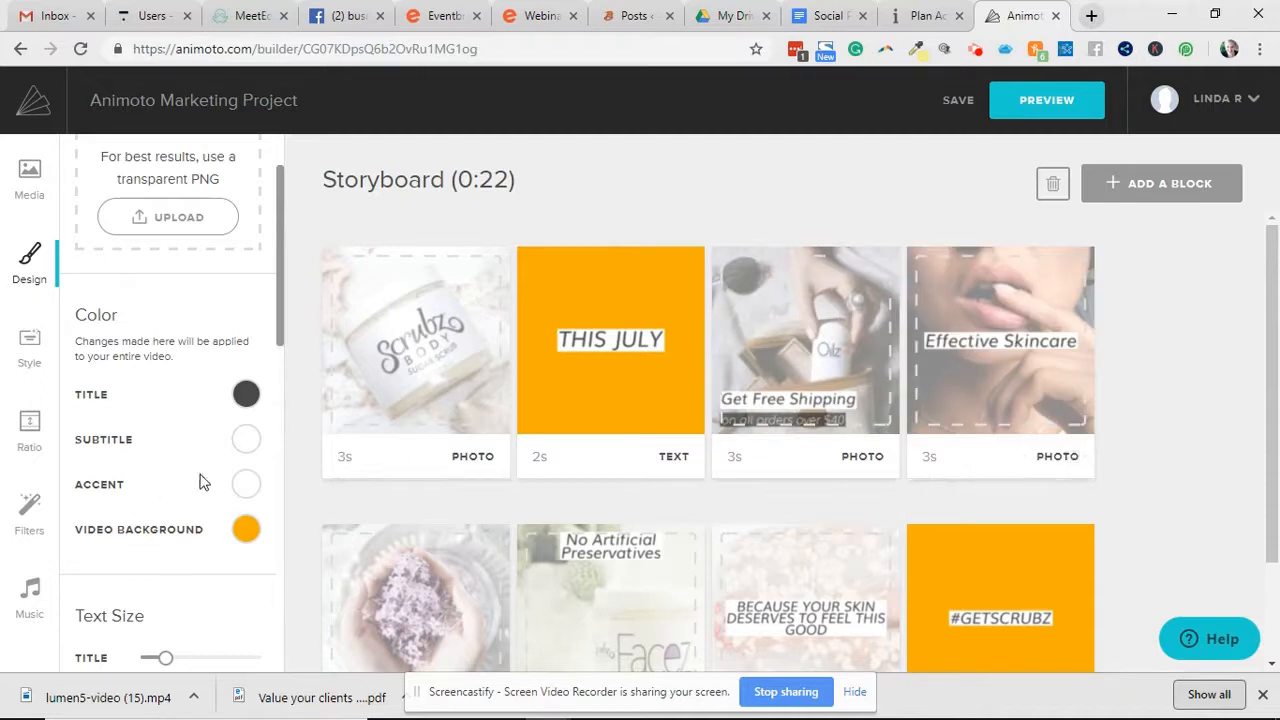
Switch the video's font from Montserrat to Roboto.
{"action": "scroll", "coordinate": [249, 402], "scroll_direction": "down", "scroll_amount": 1}
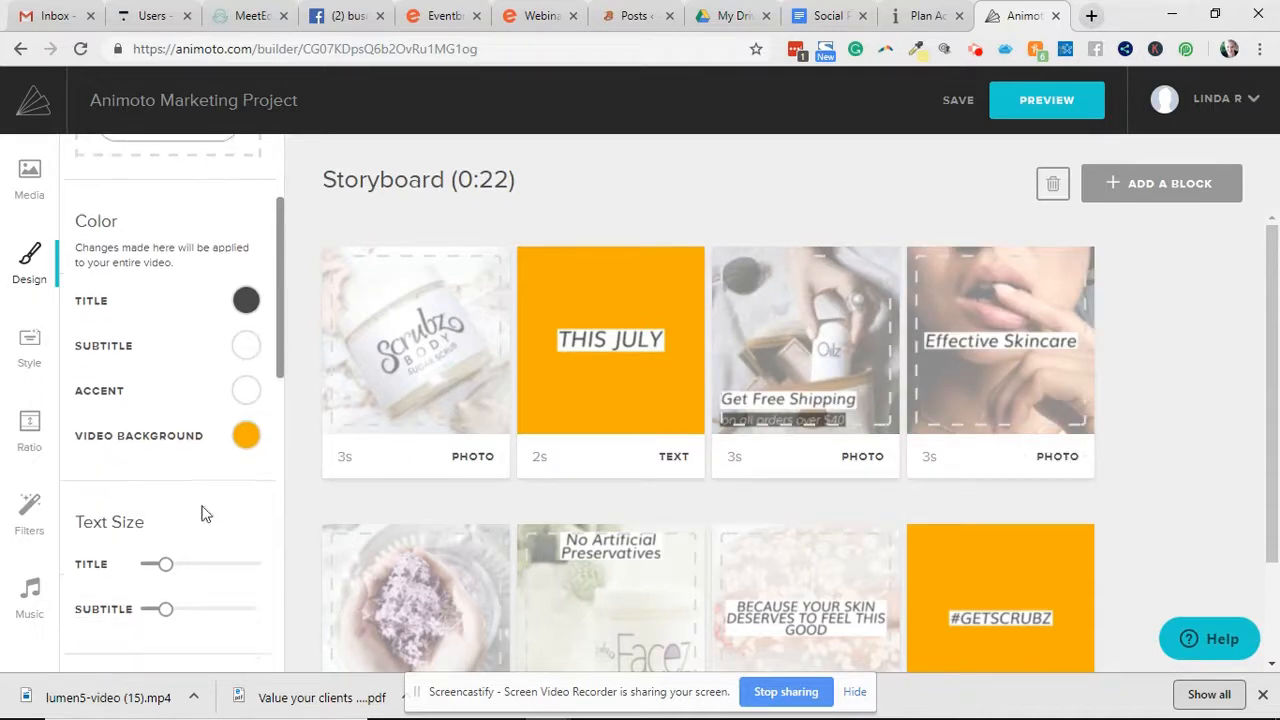
{"action": "scroll", "coordinate": [162, 587], "scroll_direction": "down", "scroll_amount": 3}
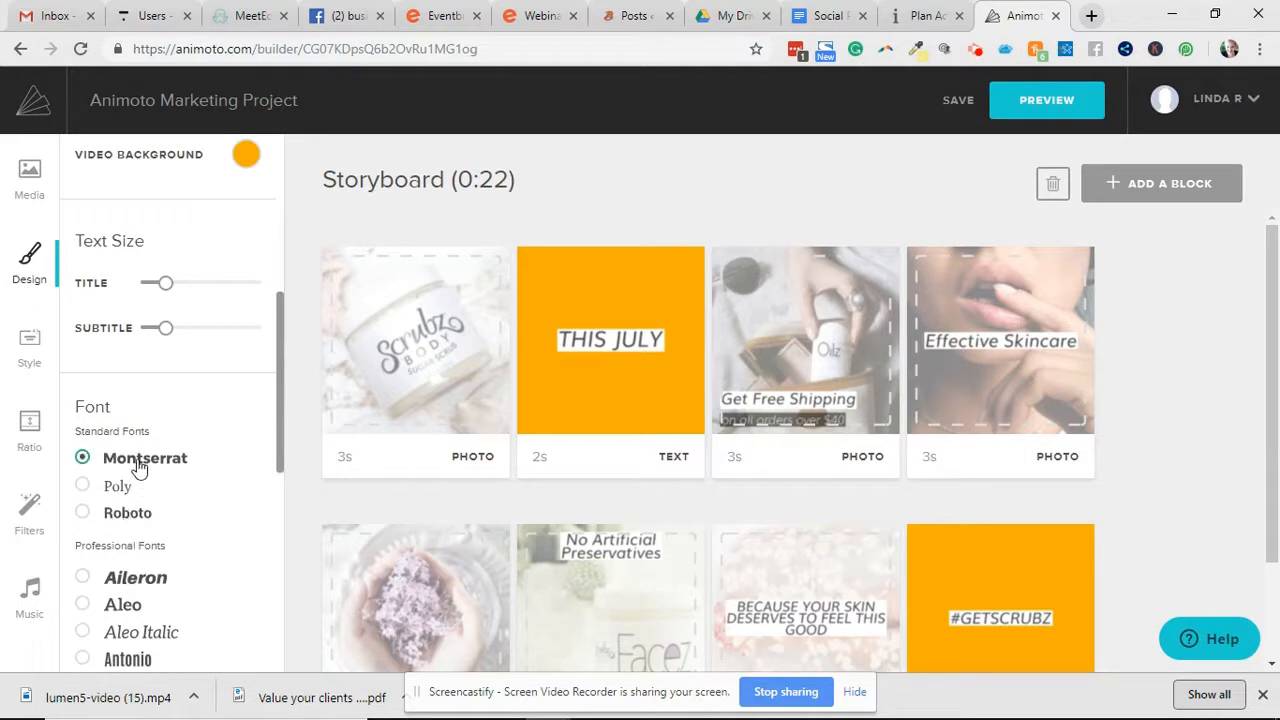
{"action": "left_click", "coordinate": [128, 515]}
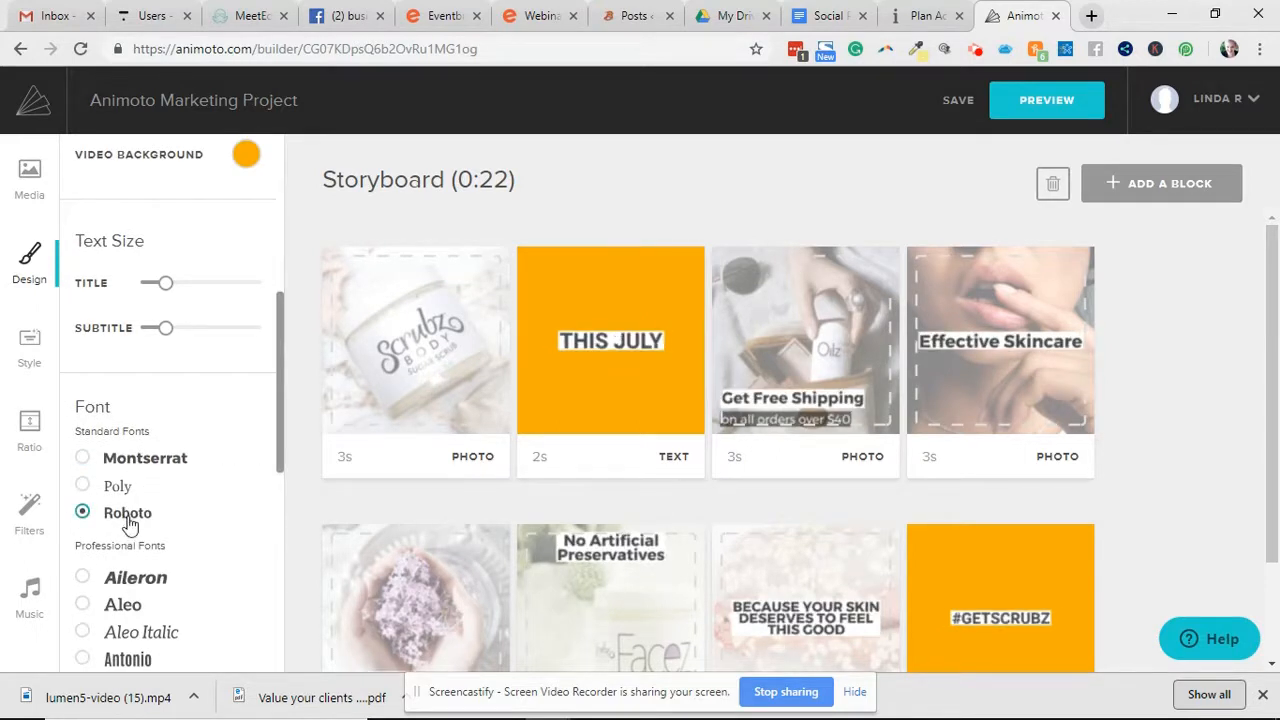
{"action": "scroll", "coordinate": [200, 540], "scroll_direction": "down", "scroll_amount": 1}
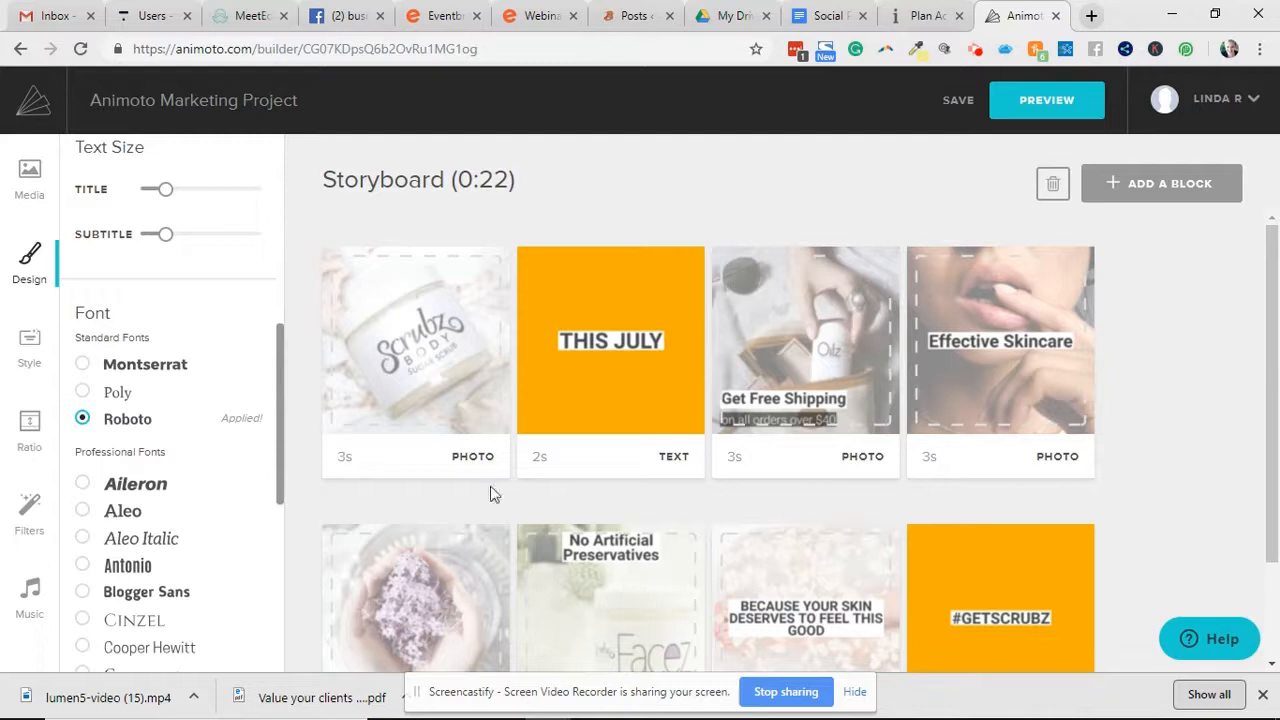
Nudge the Subtitle and Title text size sliders slightly larger.
{"action": "scroll", "coordinate": [430, 330], "scroll_direction": "down", "scroll_amount": 1}
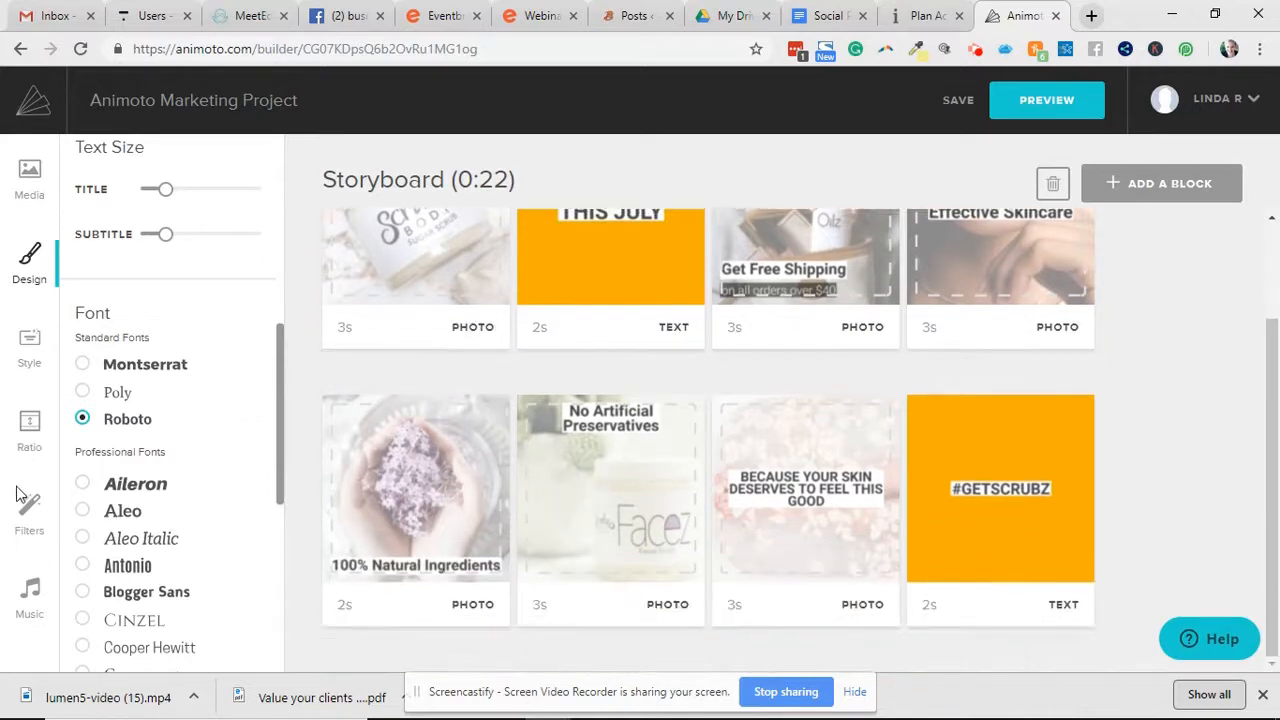
{"action": "scroll", "coordinate": [600, 300], "scroll_direction": "up", "scroll_amount": 1}
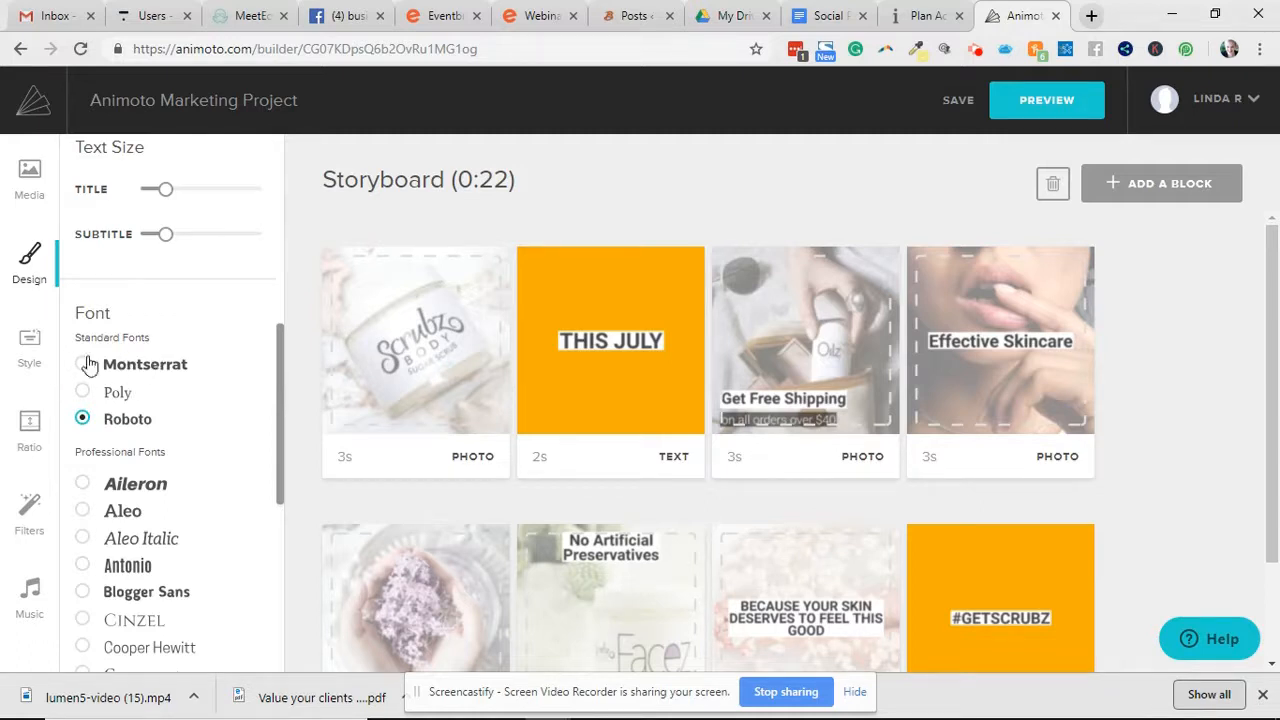
{"action": "scroll", "coordinate": [168, 298], "scroll_direction": "up", "scroll_amount": 2}
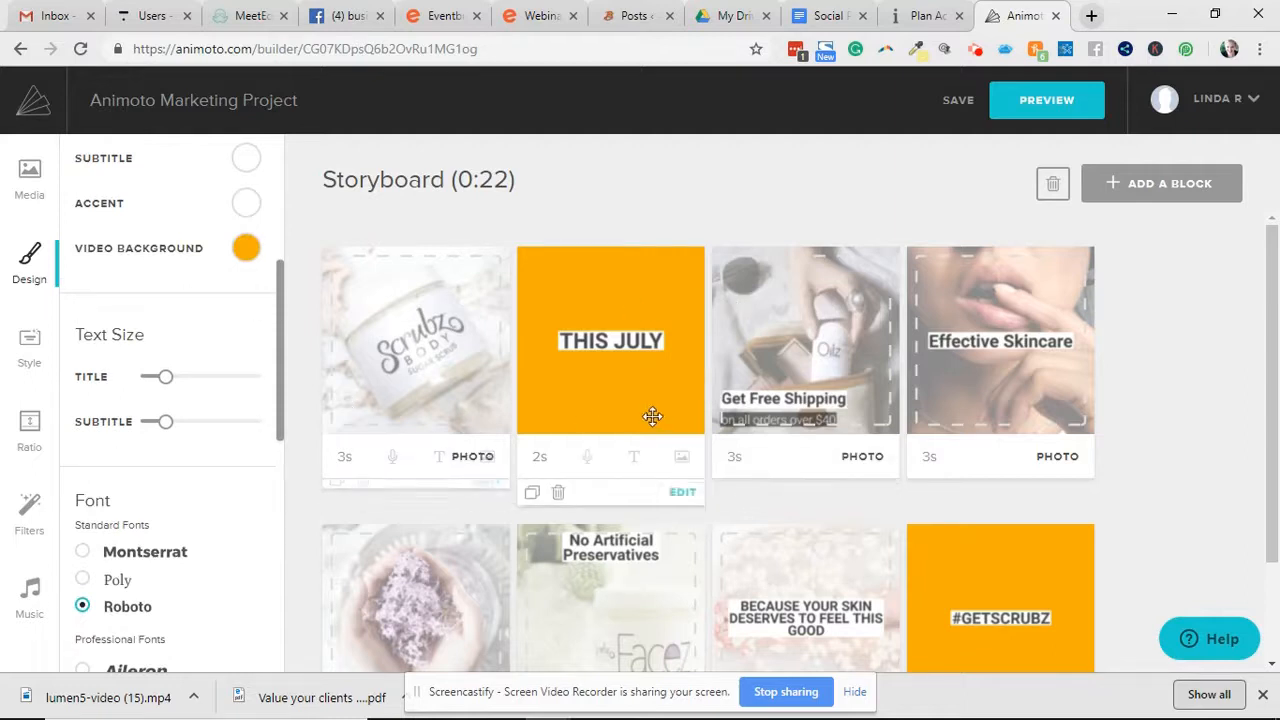
{"action": "left_click", "coordinate": [185, 423]}
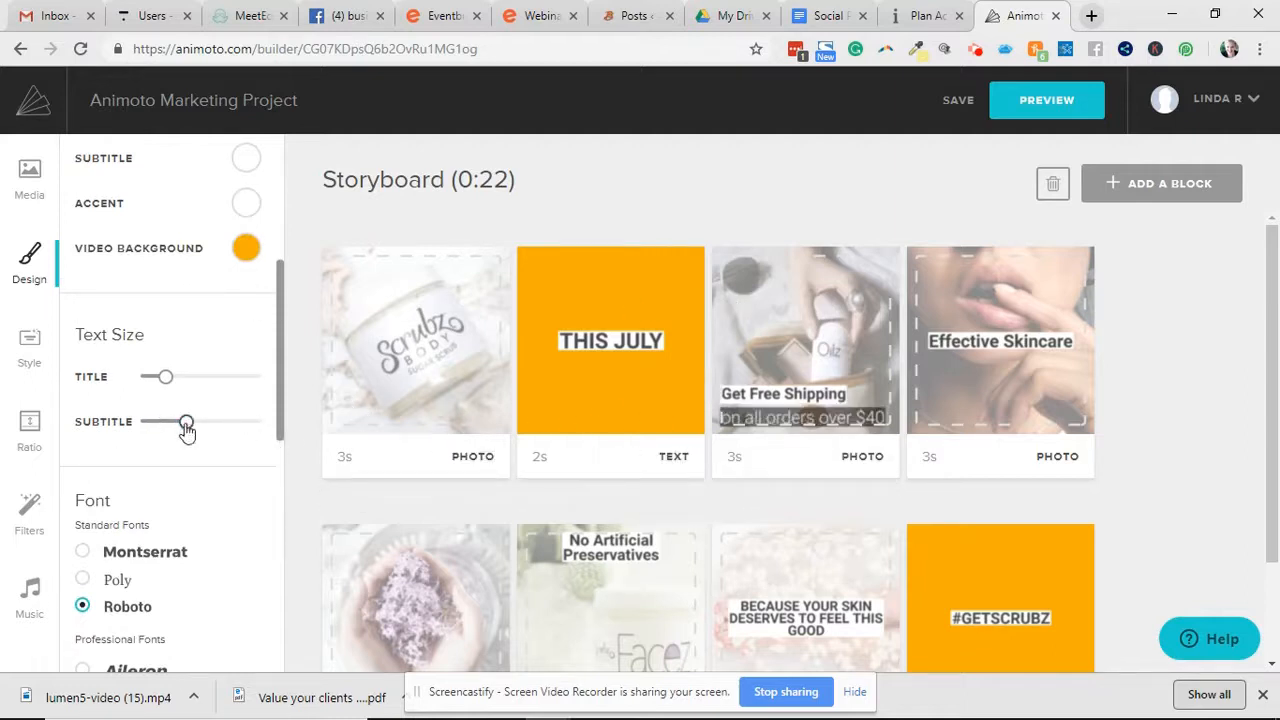
{"action": "left_click_drag", "start_coordinate": [180, 428], "coordinate": [170, 428]}
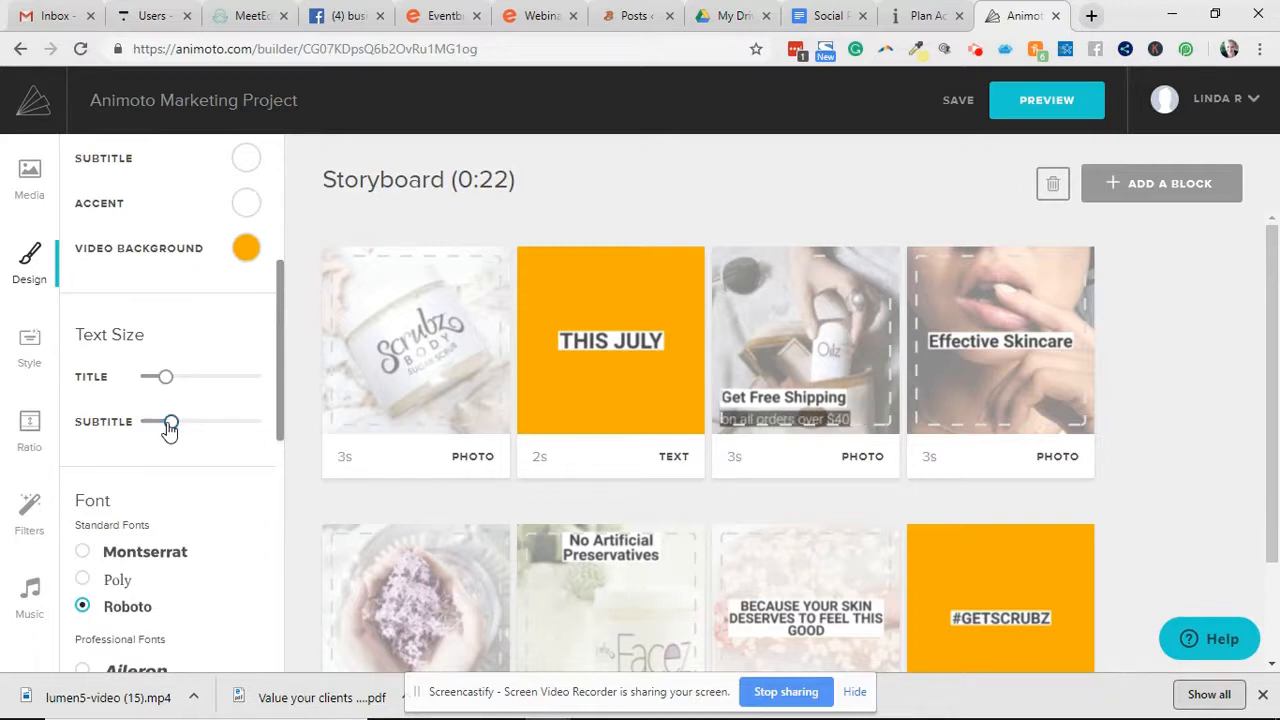
{"action": "scroll", "coordinate": [1205, 510], "scroll_direction": "down", "scroll_amount": 1}
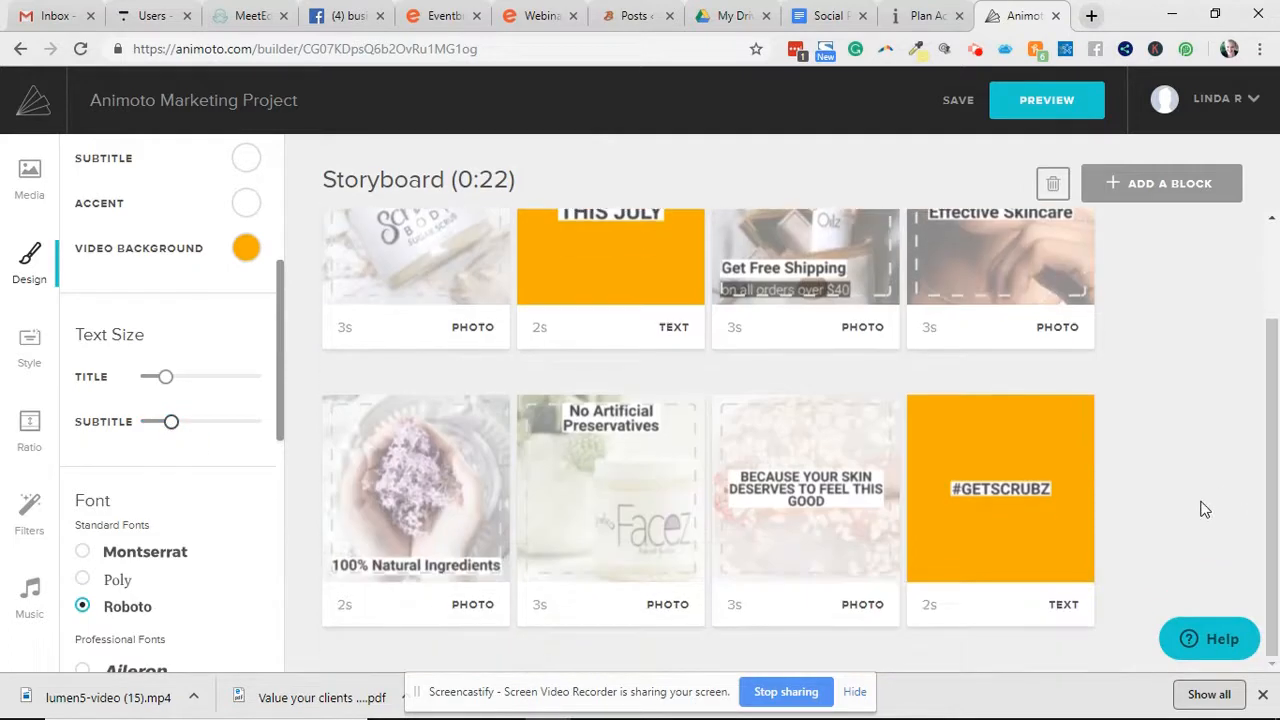
{"action": "left_click_drag", "start_coordinate": [166, 381], "coordinate": [174, 384]}
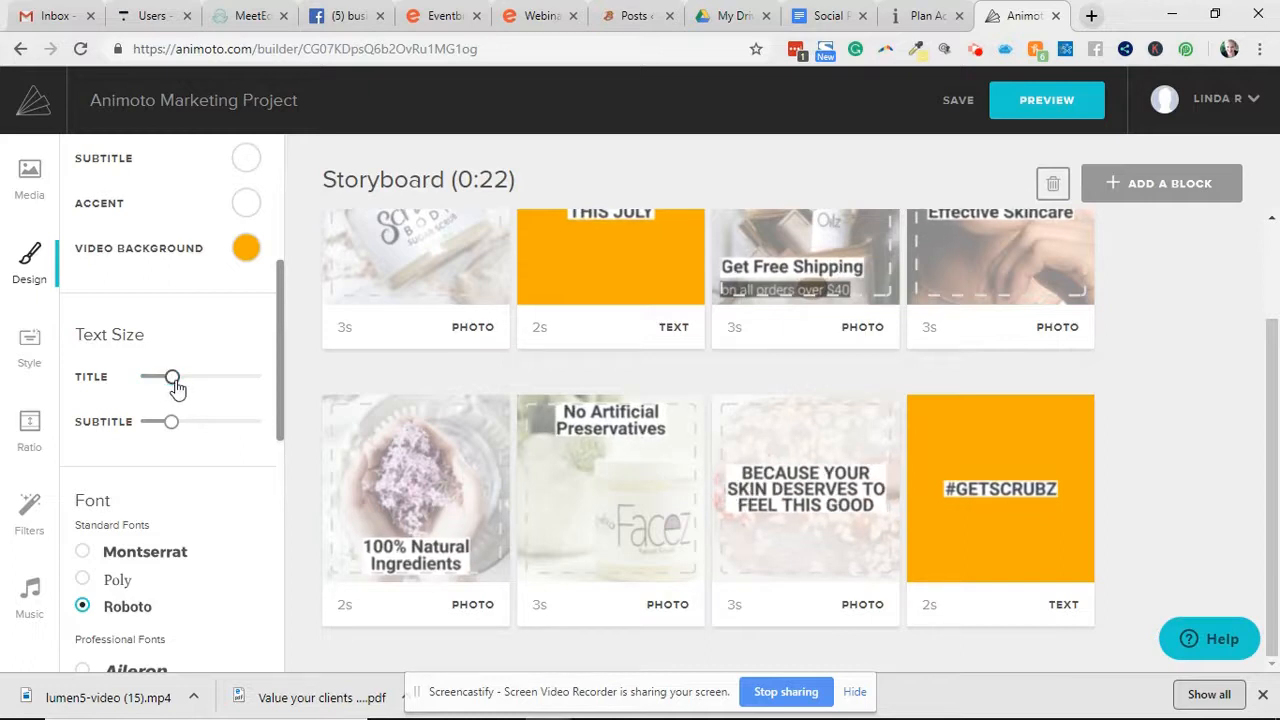
{"action": "scroll", "coordinate": [1014, 459], "scroll_direction": "up", "scroll_amount": 2}
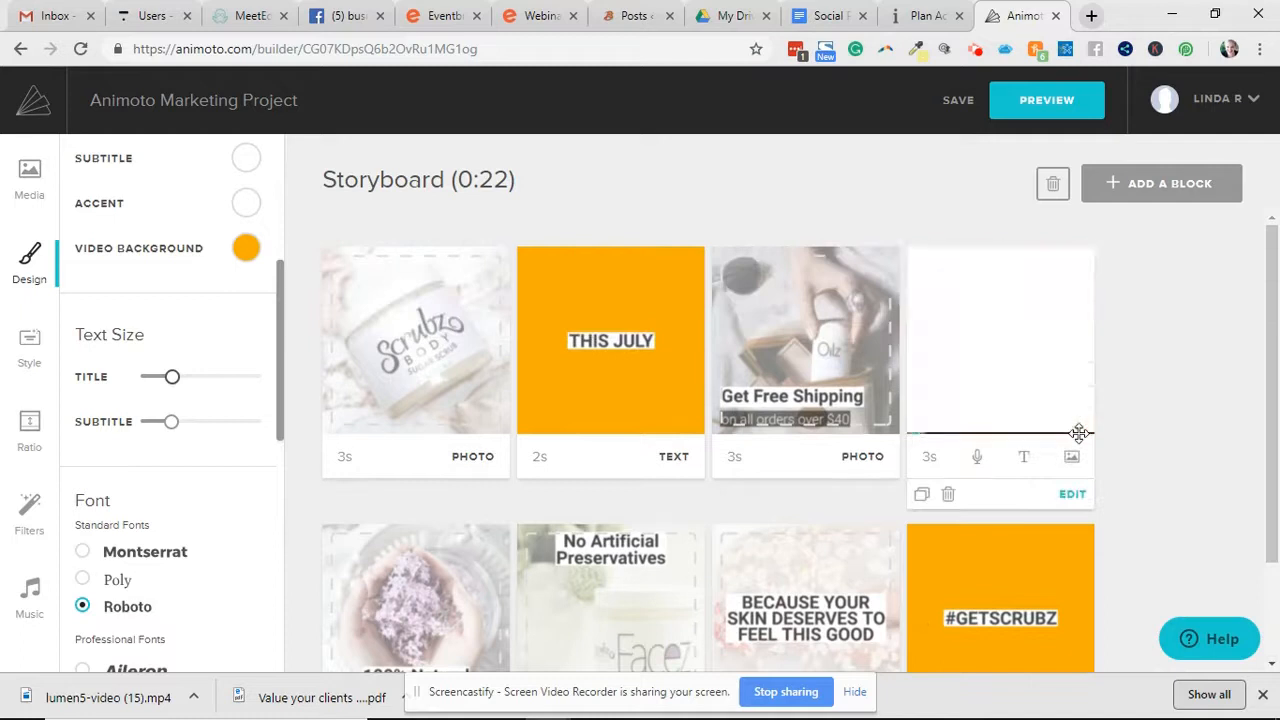
Open Media, glance at Favorites, then bring up the Getty Stock search.
{"action": "left_click", "coordinate": [30, 190]}
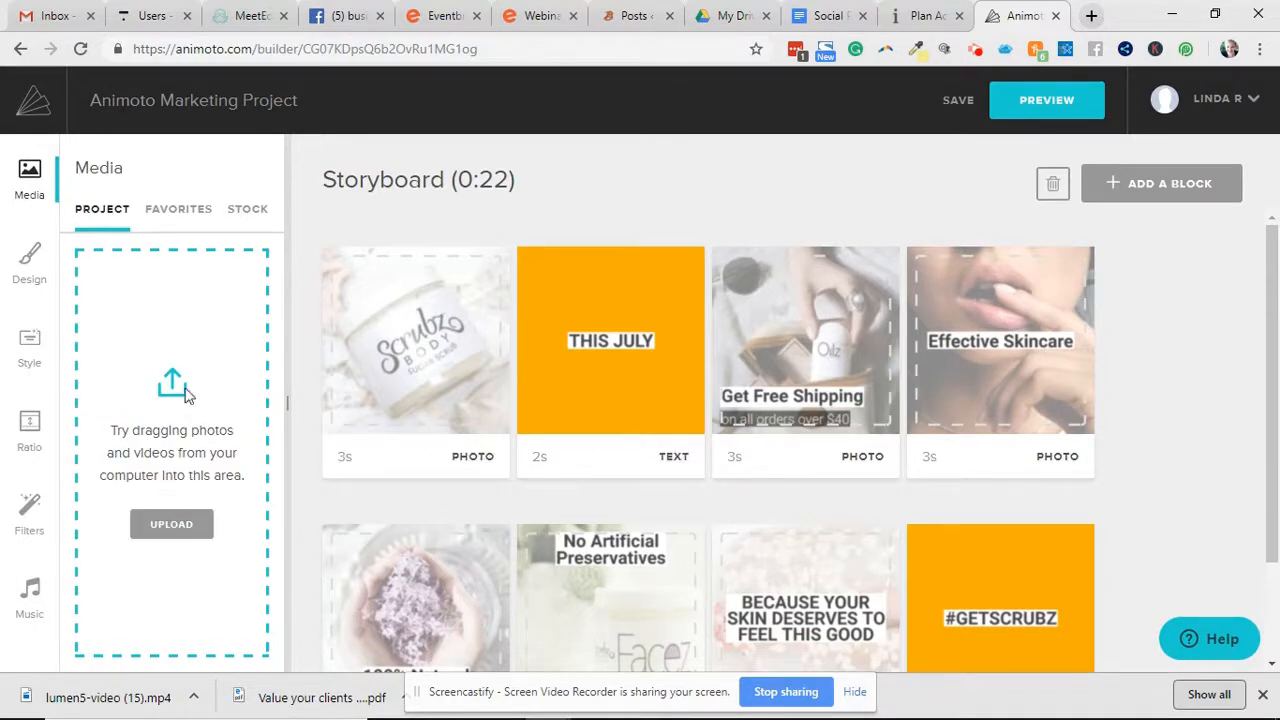
{"action": "left_click", "coordinate": [196, 214]}
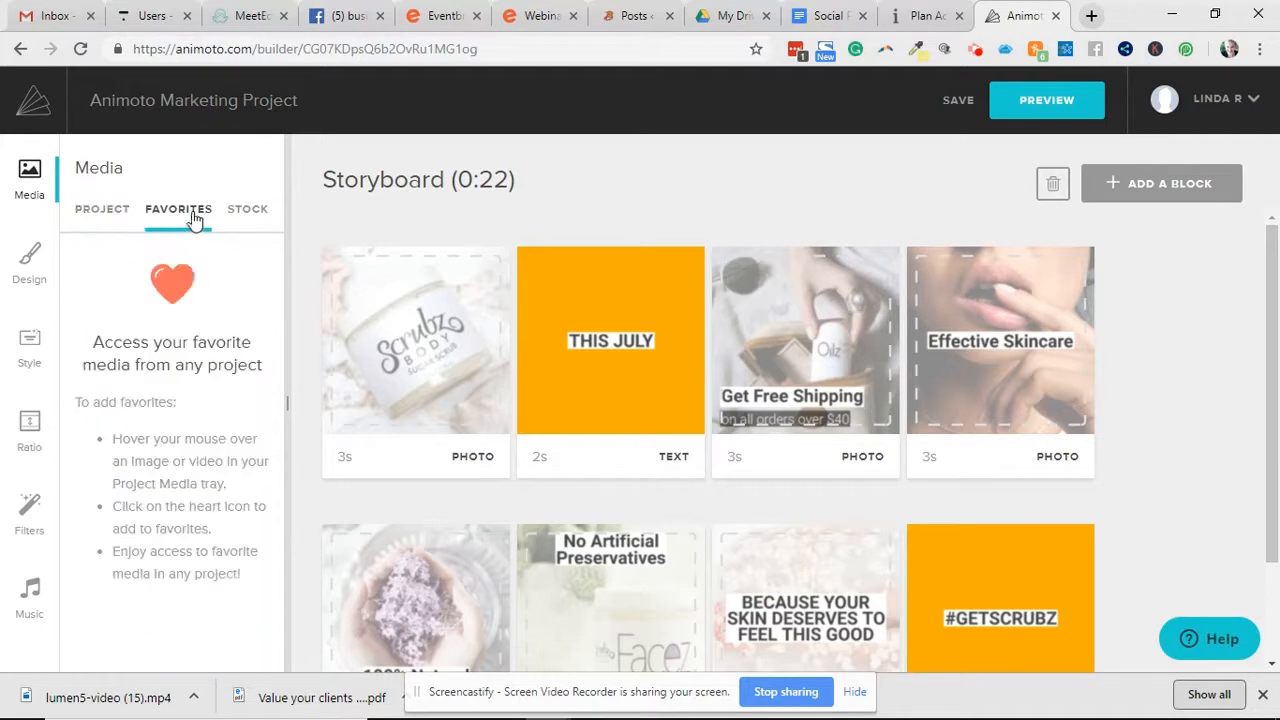
{"action": "left_click", "coordinate": [235, 211]}
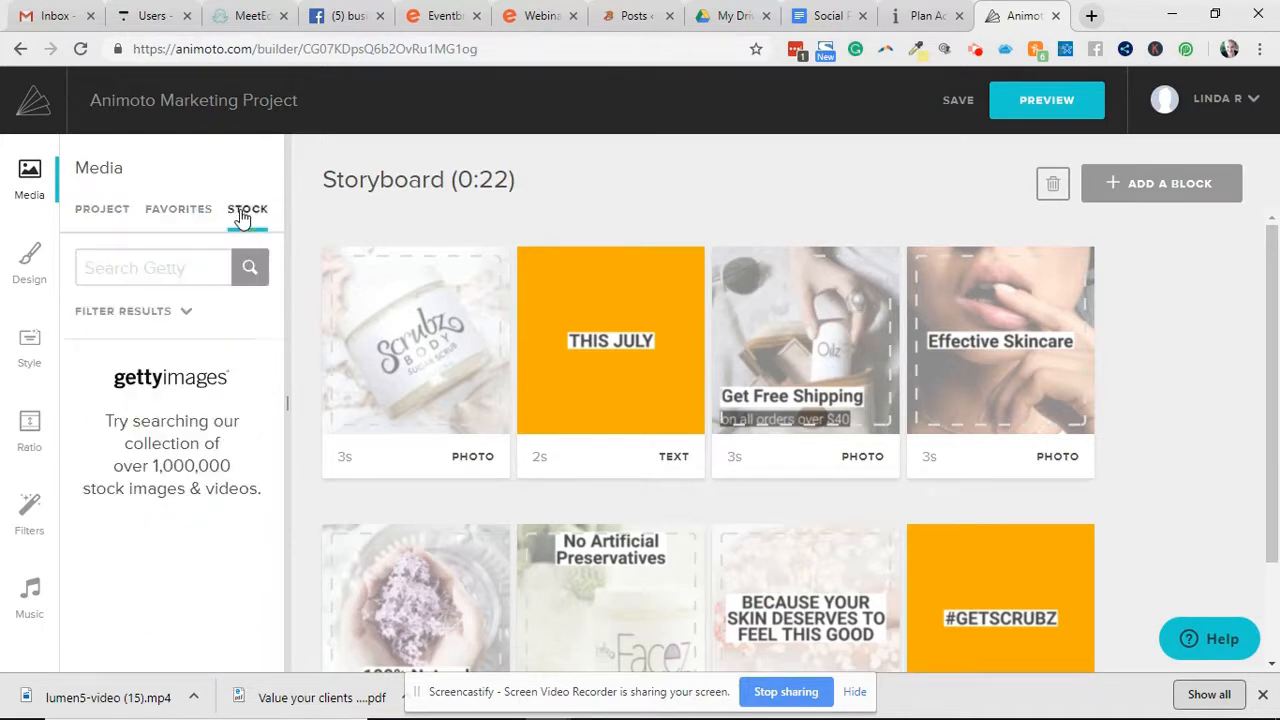
Browse the Downloads folder for a file to upload, then close the dialog without uploading.
{"action": "left_click", "coordinate": [106, 213]}
{"action": "left_click", "coordinate": [189, 528]}
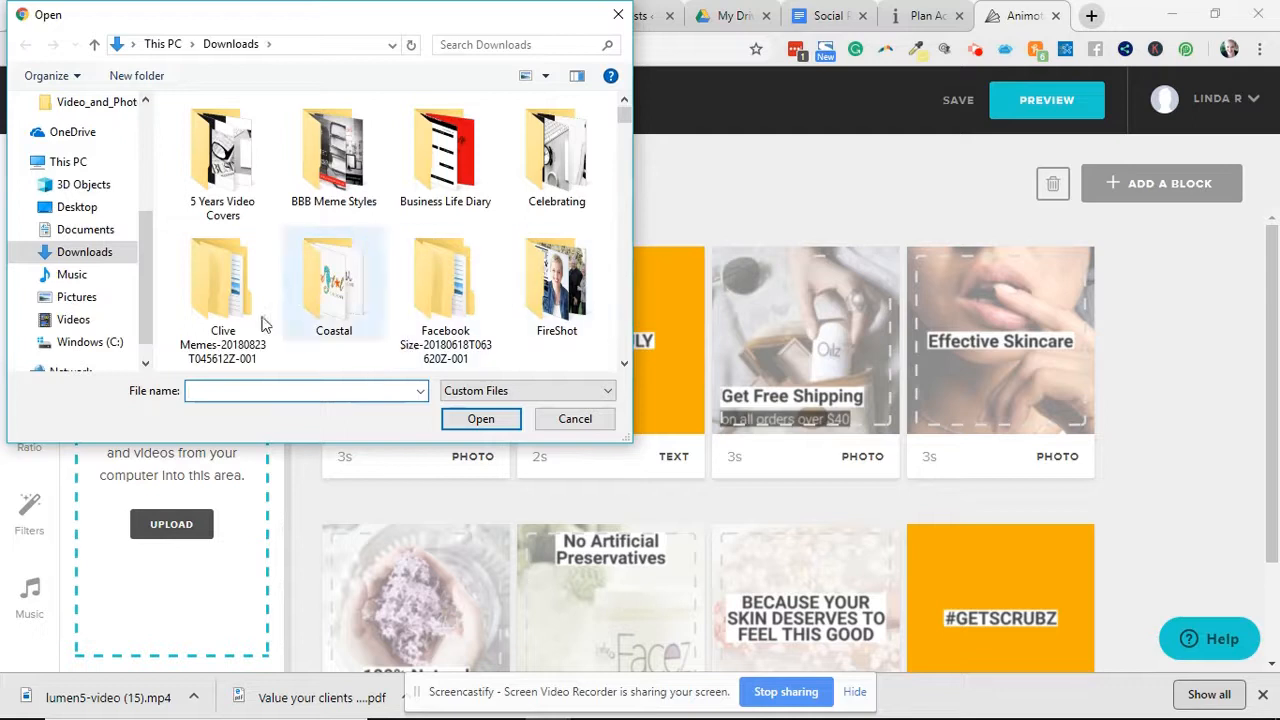
{"action": "scroll", "coordinate": [258, 330], "scroll_direction": "down", "scroll_amount": 10}
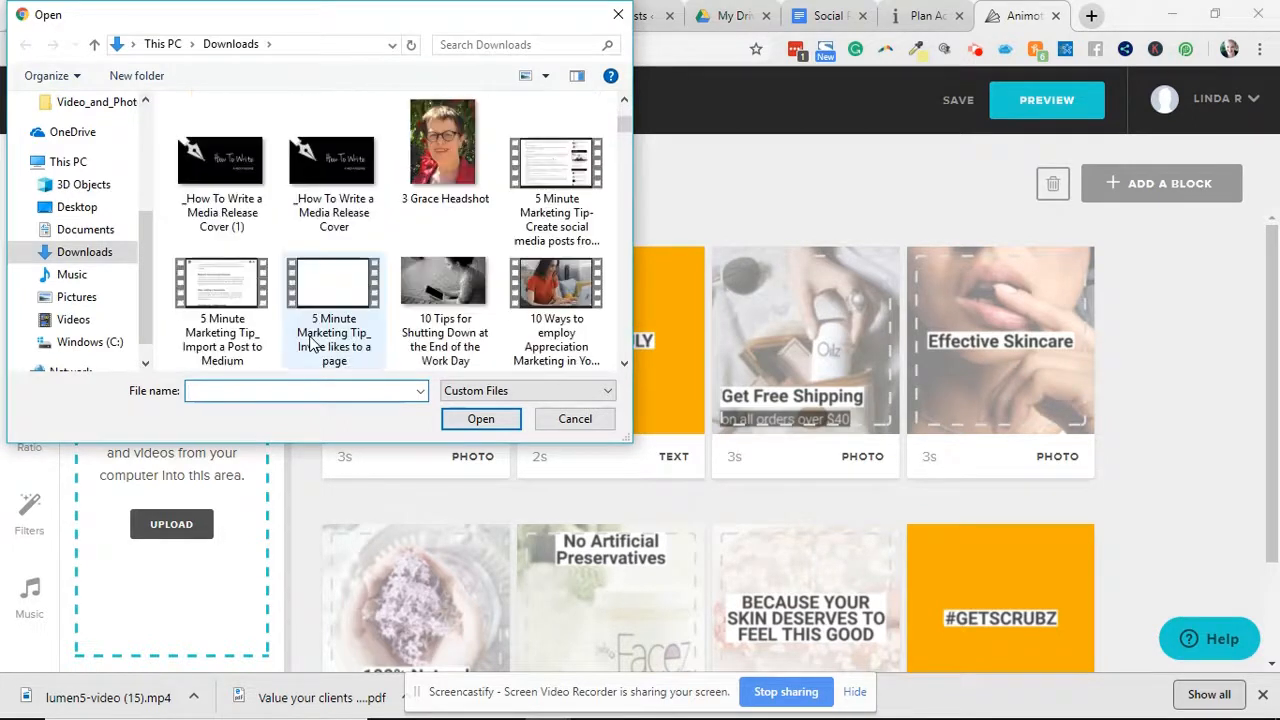
{"action": "scroll", "coordinate": [313, 344], "scroll_direction": "down", "scroll_amount": 12}
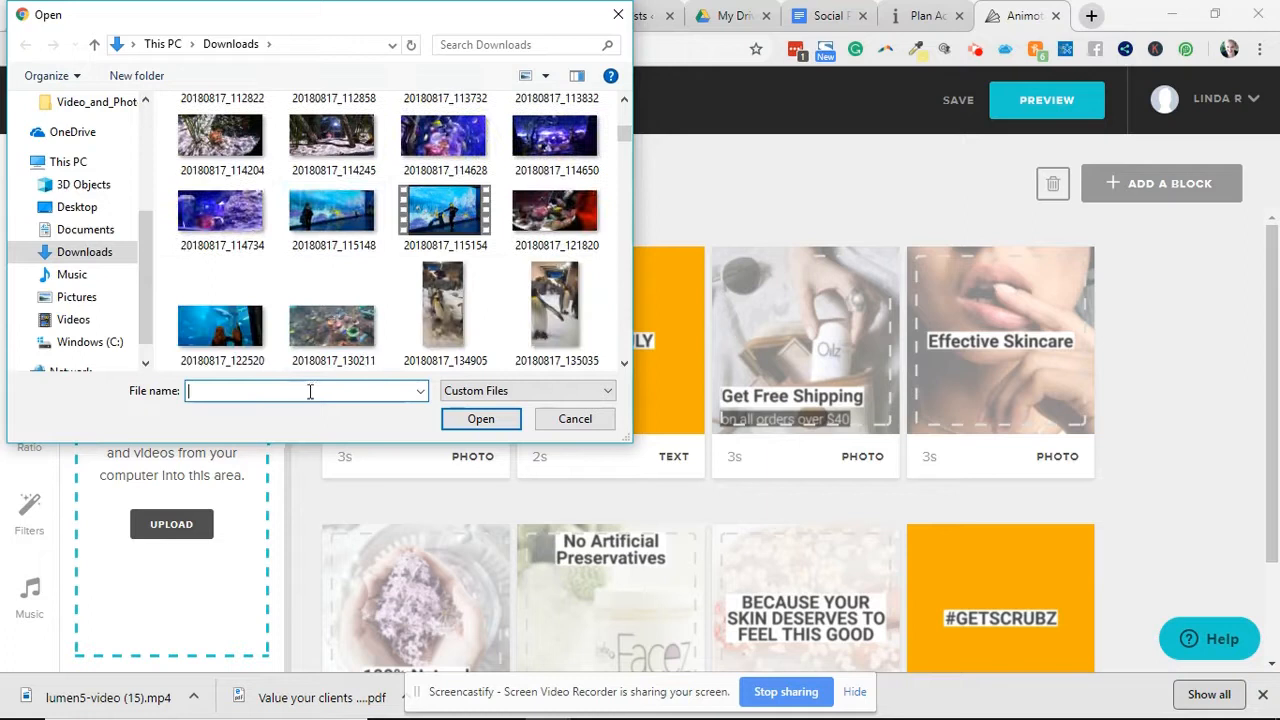
{"action": "type", "text": "cl"}
{"action": "key", "text": "BackSpace"}
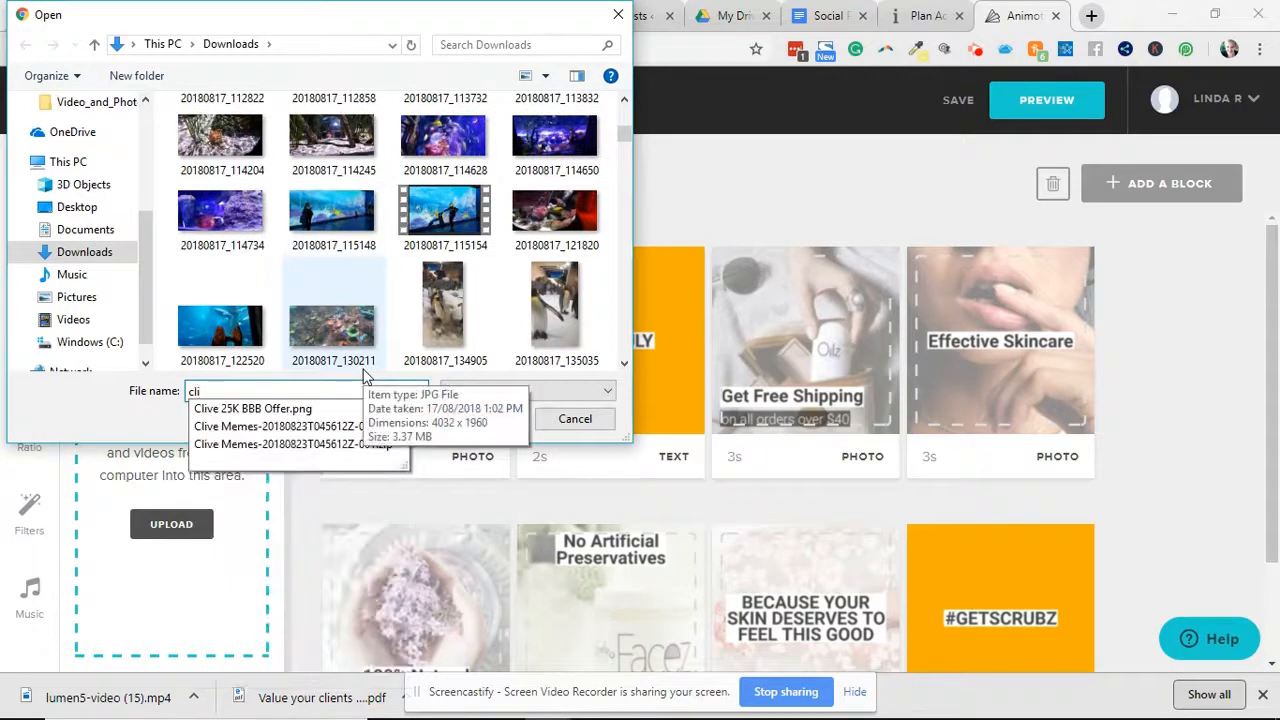
{"action": "key", "text": "BackSpace"}
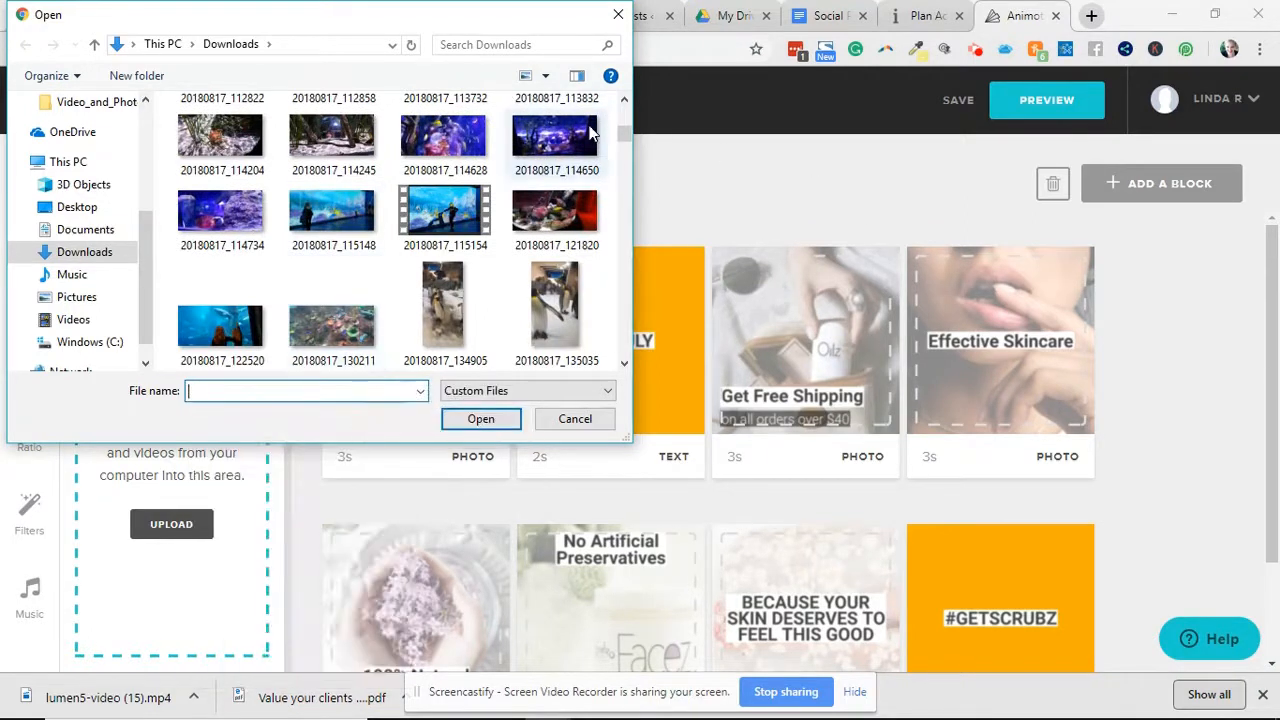
{"action": "left_click_drag", "start_coordinate": [628, 177], "coordinate": [623, 316]}
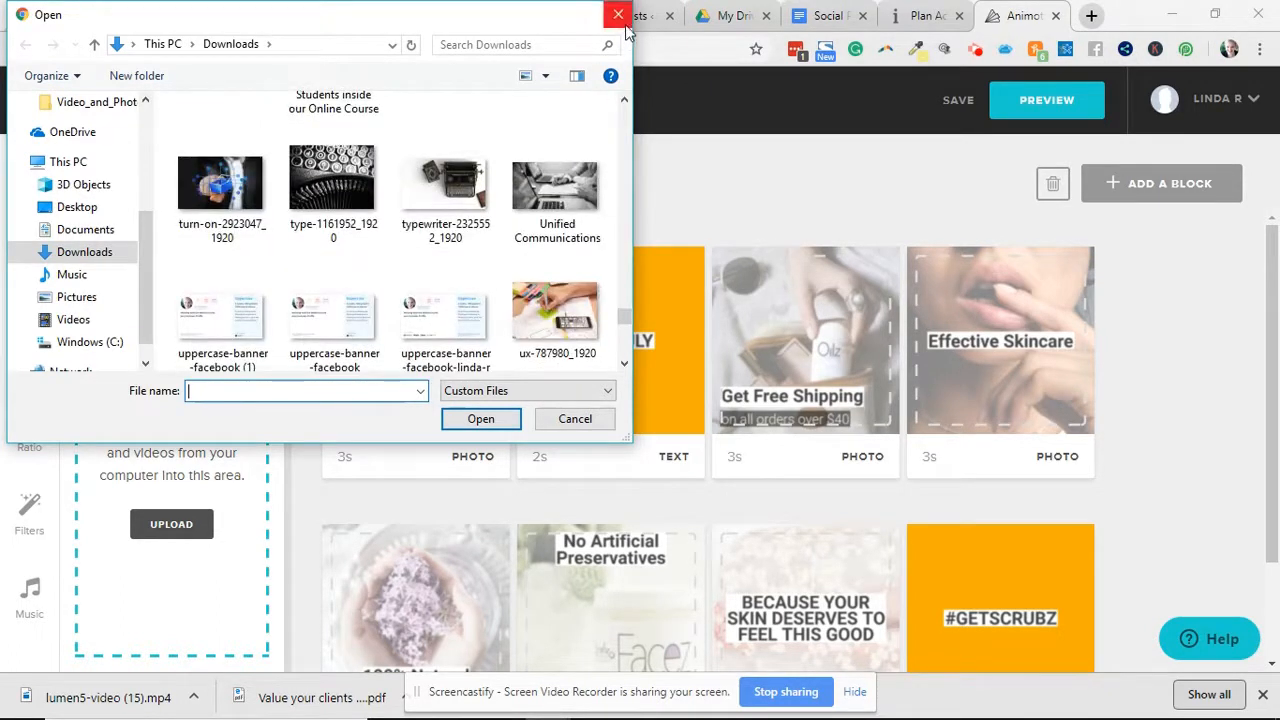
{"action": "left_click", "coordinate": [618, 15]}
Search Getty stock for 'small business' and preview one of the video clips.
{"action": "left_click", "coordinate": [262, 231]}
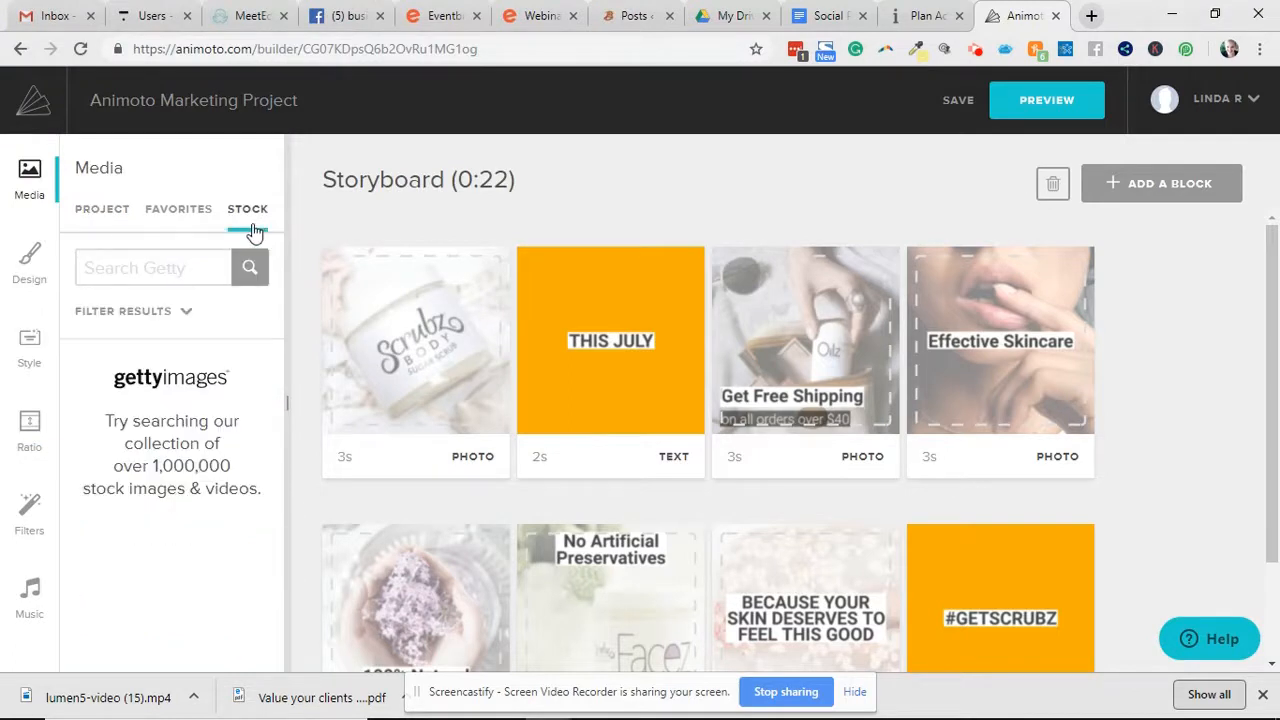
{"action": "left_click", "coordinate": [193, 265]}
{"action": "type", "text": "small b"}
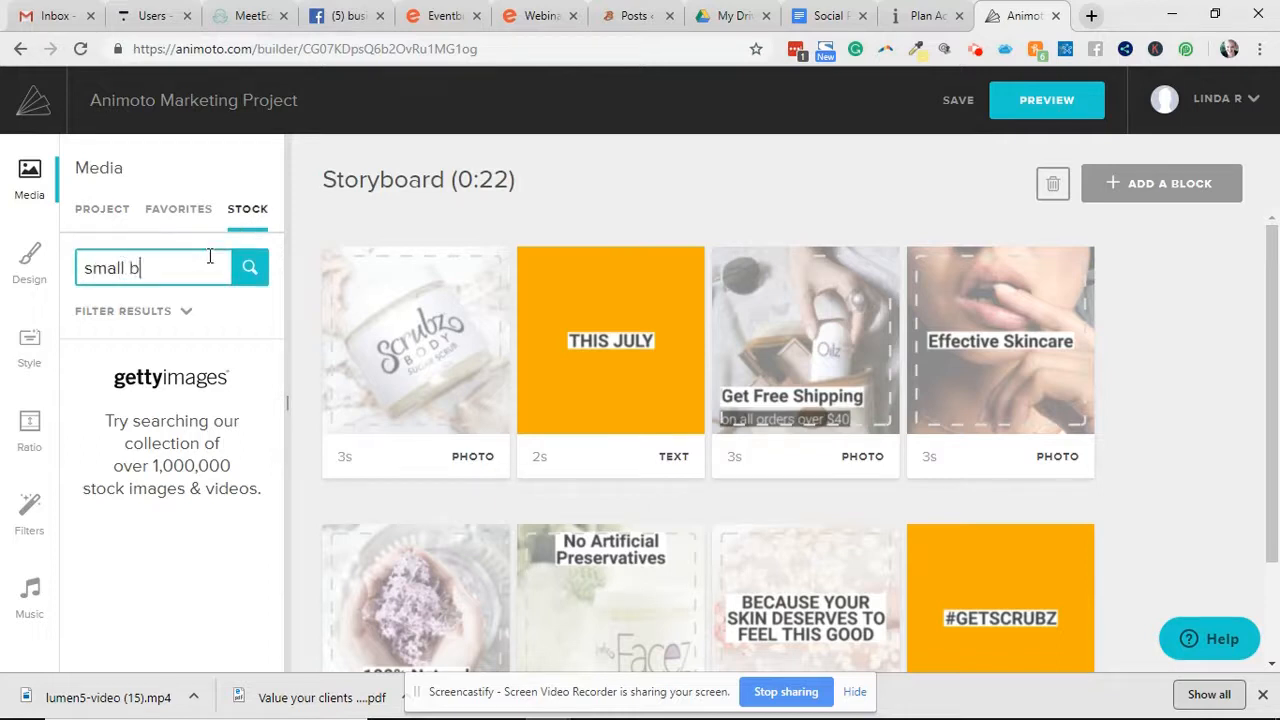
{"action": "type", "text": "usiness"}
{"action": "key", "text": "Return"}
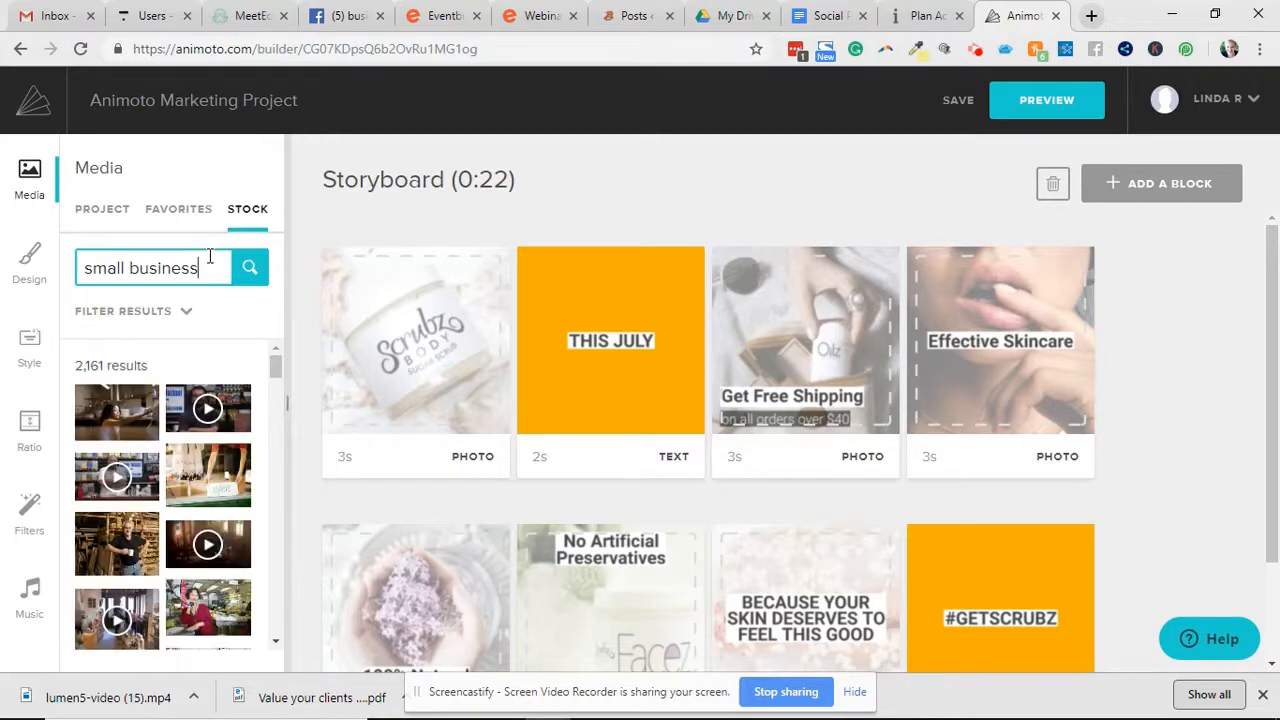
{"action": "scroll", "coordinate": [213, 408], "scroll_direction": "down", "scroll_amount": 1}
{"action": "scroll", "coordinate": [203, 430], "scroll_direction": "down", "scroll_amount": 1}
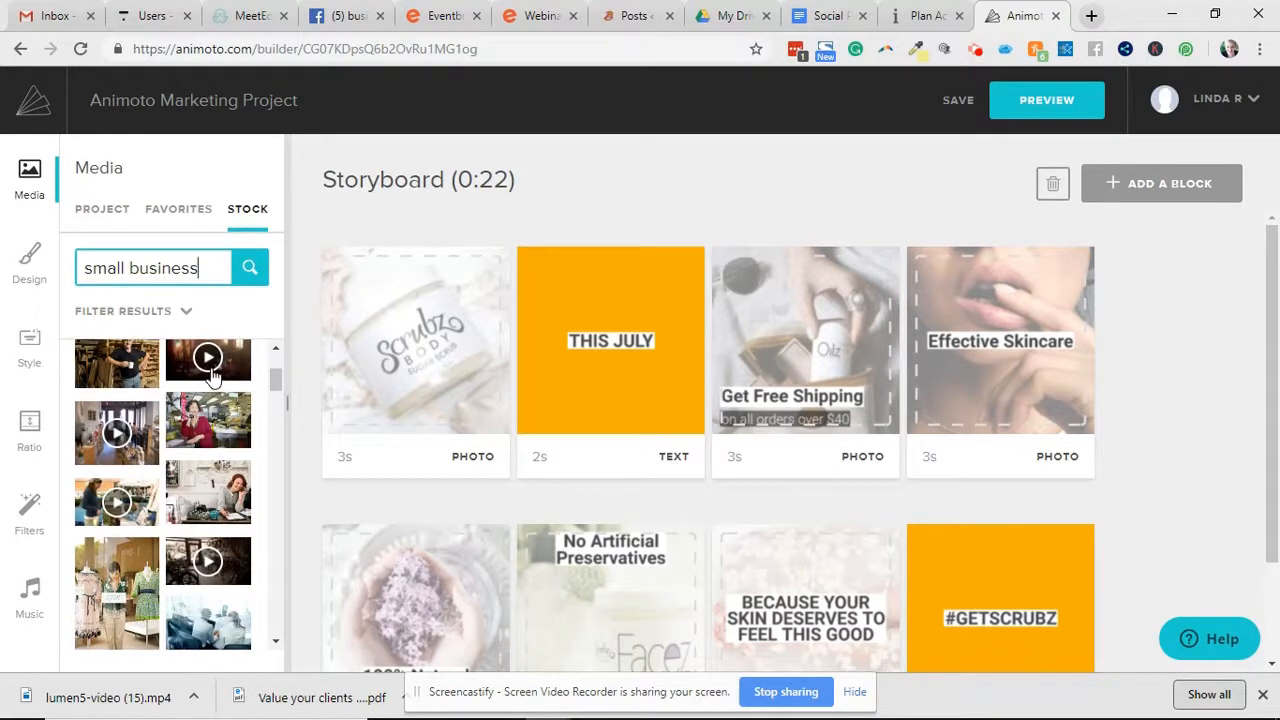
{"action": "left_click", "coordinate": [208, 360]}
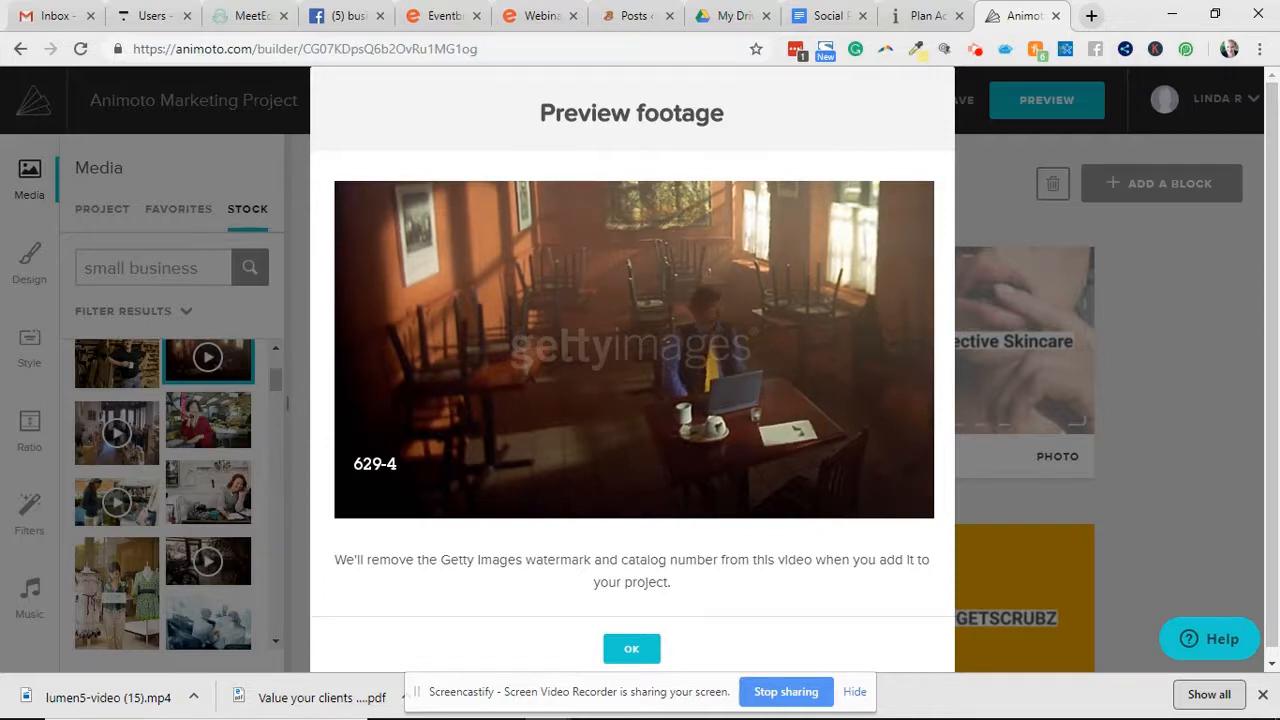
{"action": "left_click", "coordinate": [650, 650]}
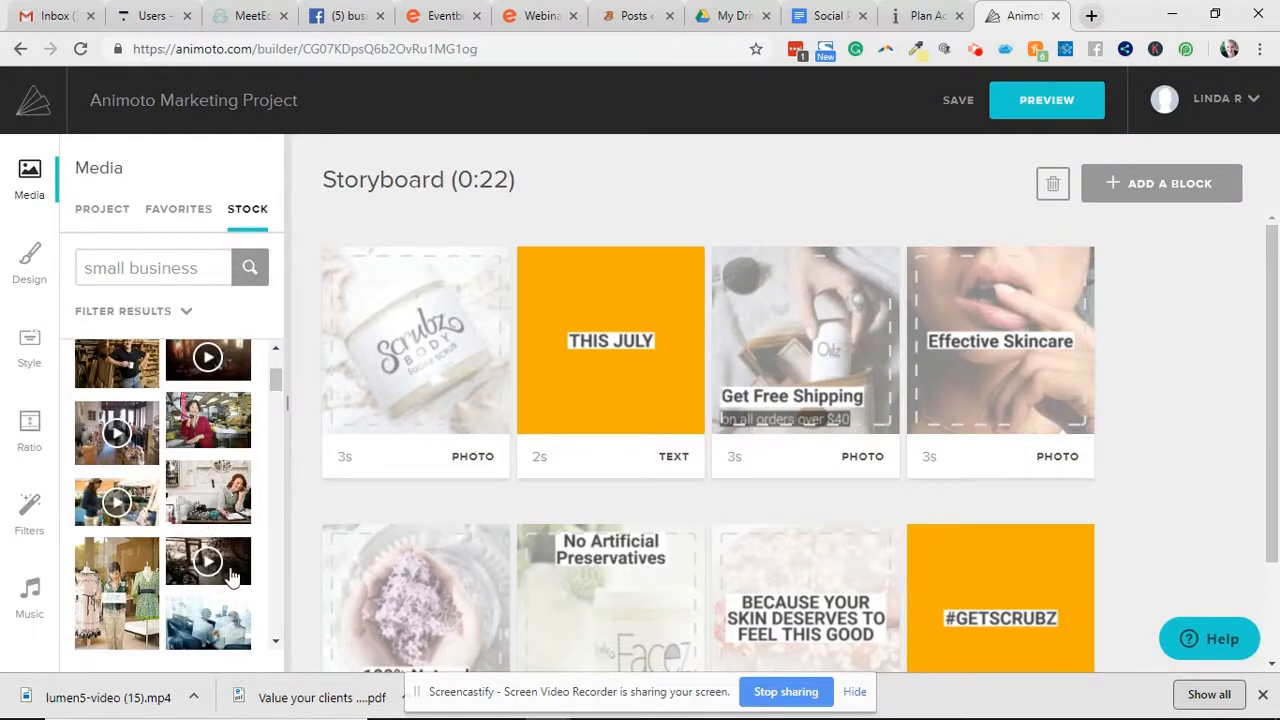
{"action": "scroll", "coordinate": [205, 460], "scroll_direction": "up", "scroll_amount": 1}
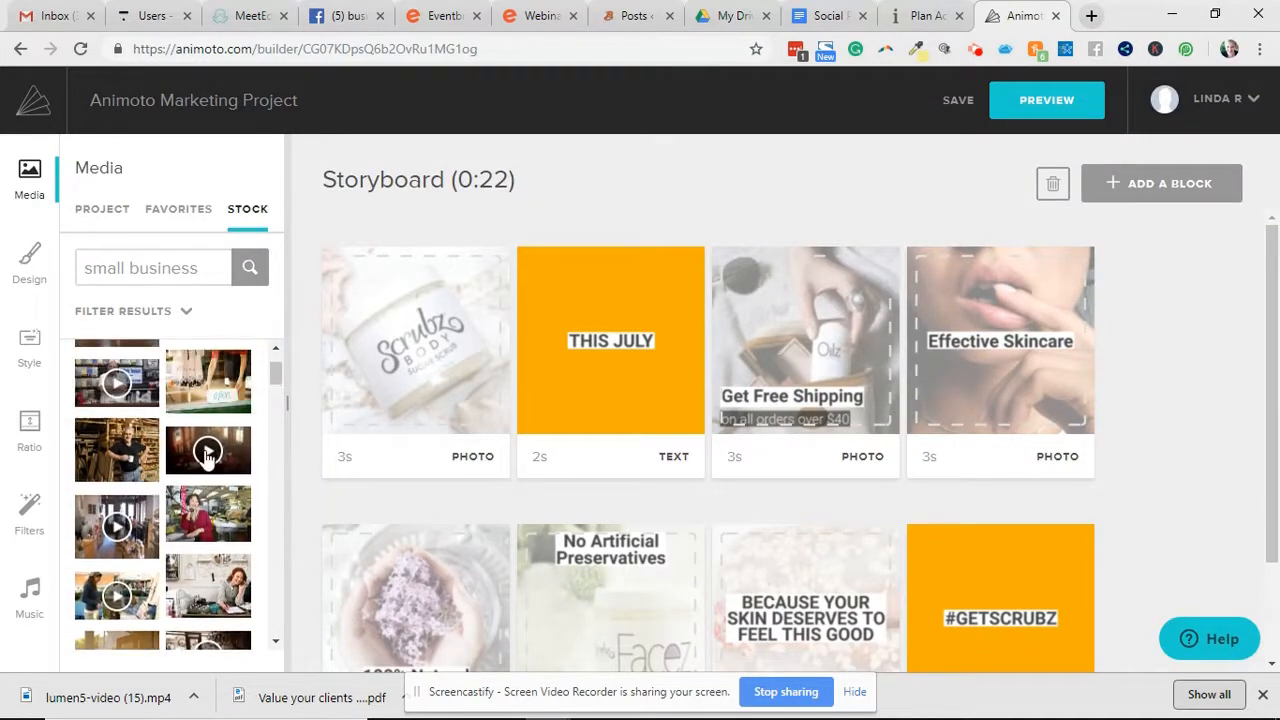
Preview the bike-shop stock clip.
{"action": "scroll", "coordinate": [192, 452], "scroll_direction": "up", "scroll_amount": 1}
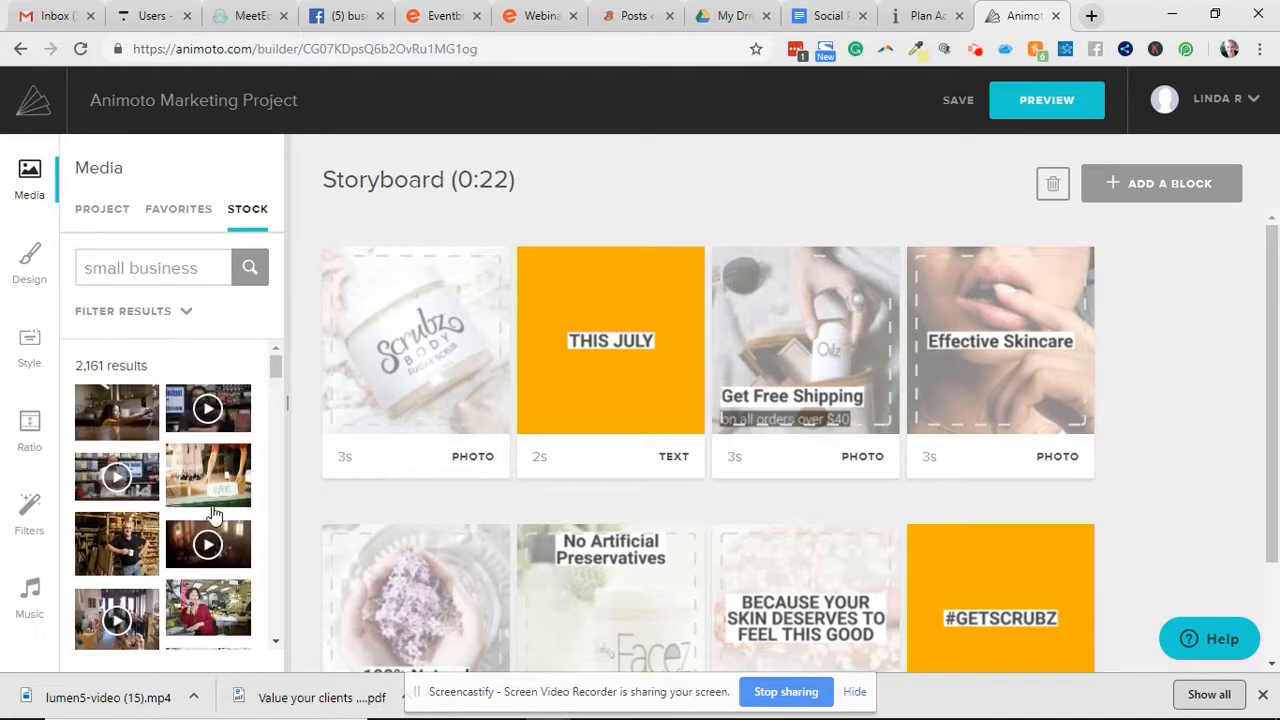
{"action": "scroll", "coordinate": [213, 513], "scroll_direction": "down", "scroll_amount": 3}
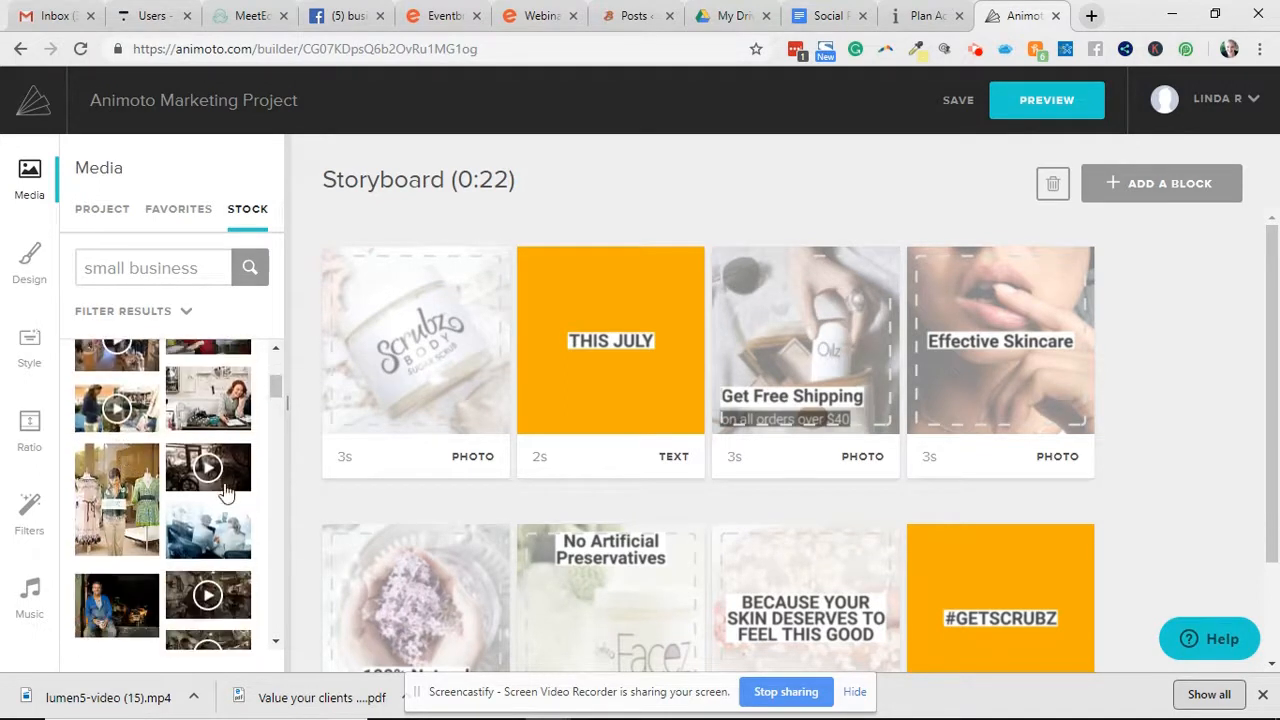
{"action": "left_click", "coordinate": [207, 468]}
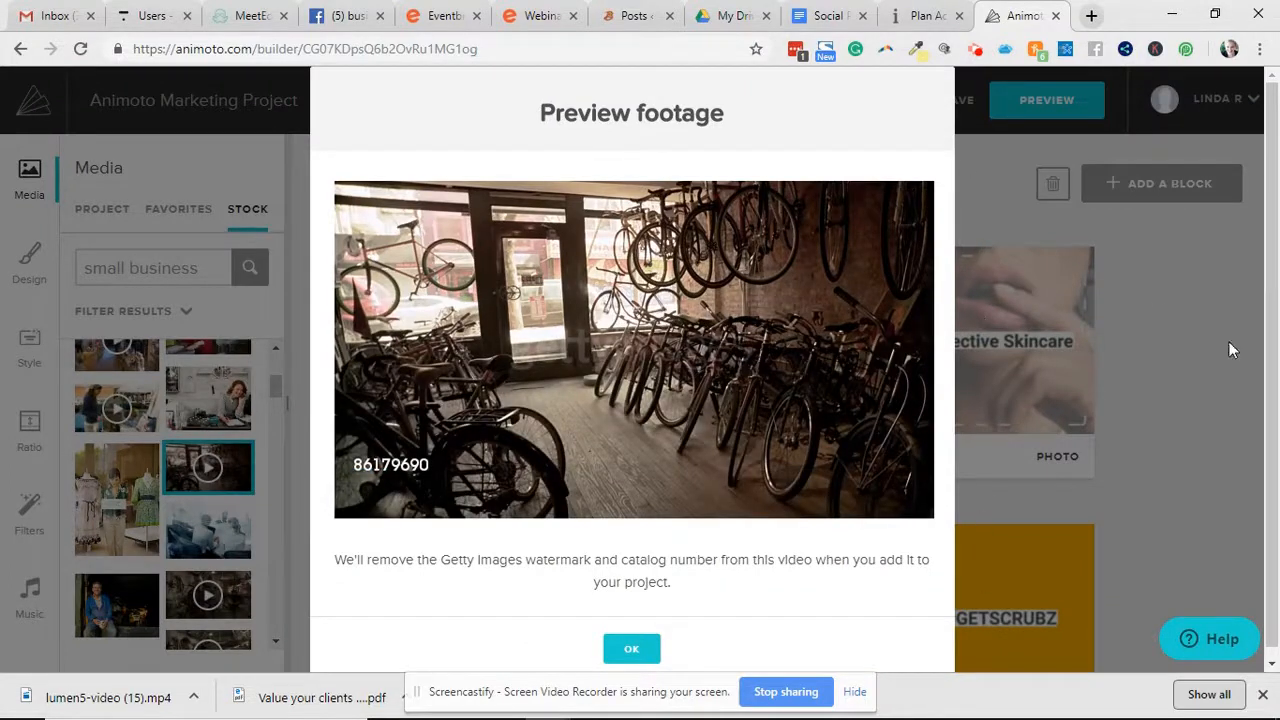
{"action": "left_click", "coordinate": [655, 652]}
Drop the man-in-blue stock photo into the first block and move THIS JULY to the front.
{"action": "scroll", "coordinate": [215, 465], "scroll_direction": "down", "scroll_amount": 2}
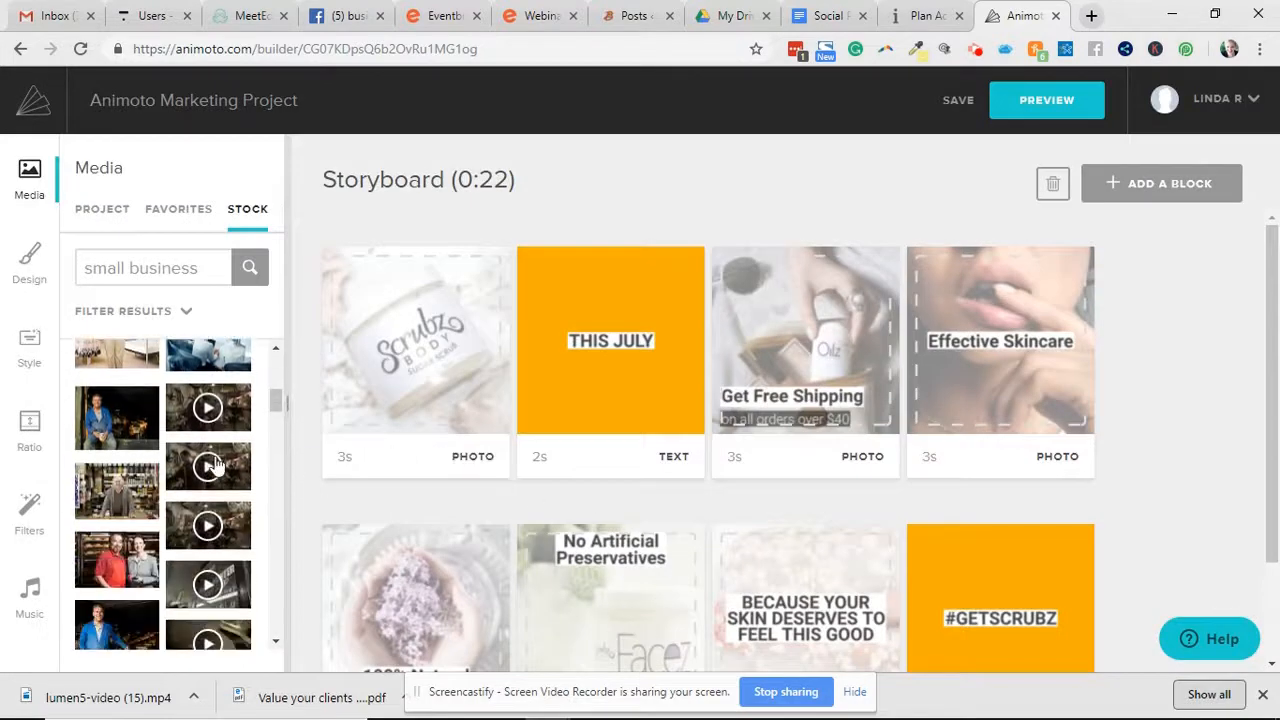
{"action": "scroll", "coordinate": [130, 455], "scroll_direction": "down", "scroll_amount": 2}
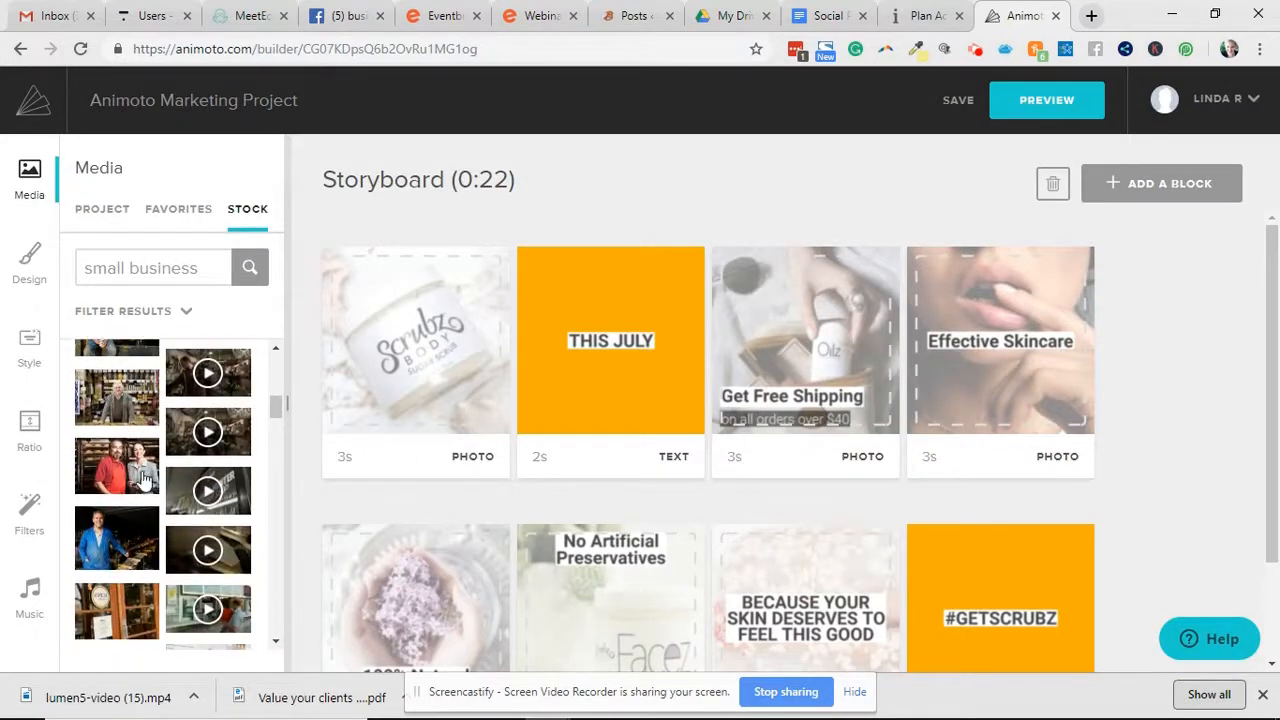
{"action": "scroll", "coordinate": [143, 480], "scroll_direction": "down", "scroll_amount": 2}
{"action": "scroll", "coordinate": [150, 485], "scroll_direction": "up", "scroll_amount": 3}
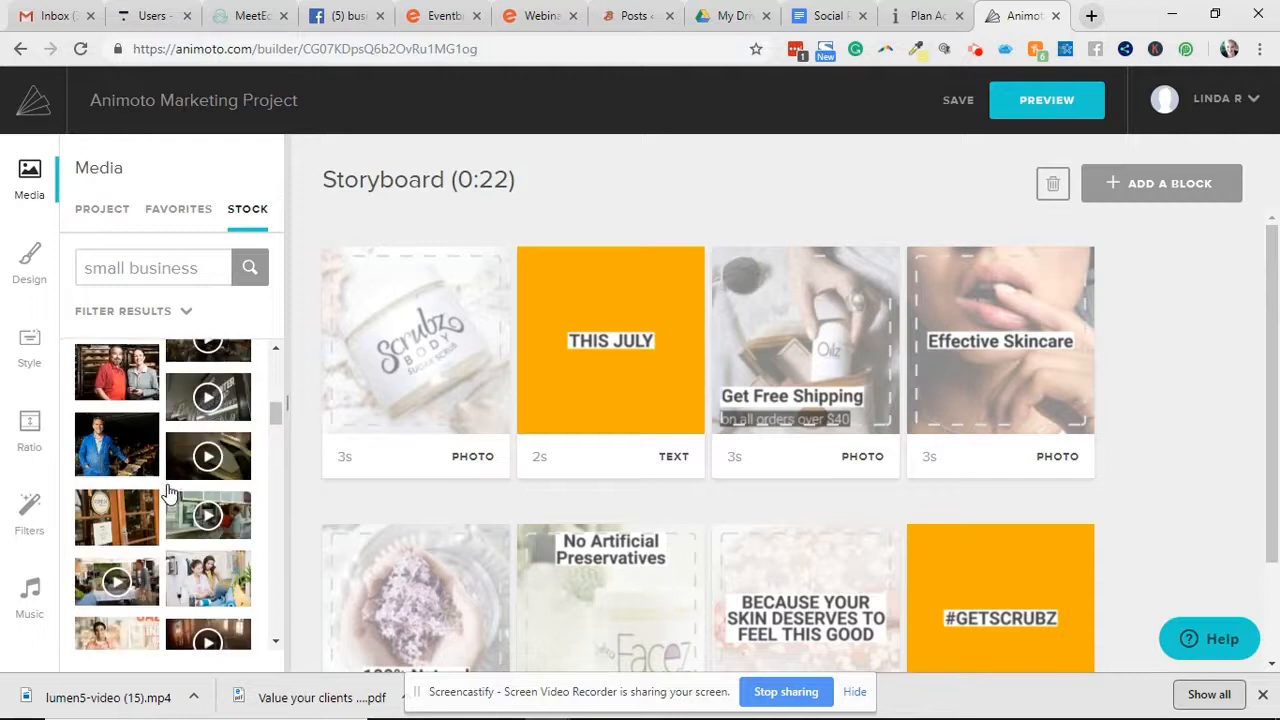
{"action": "left_click", "coordinate": [130, 549]}
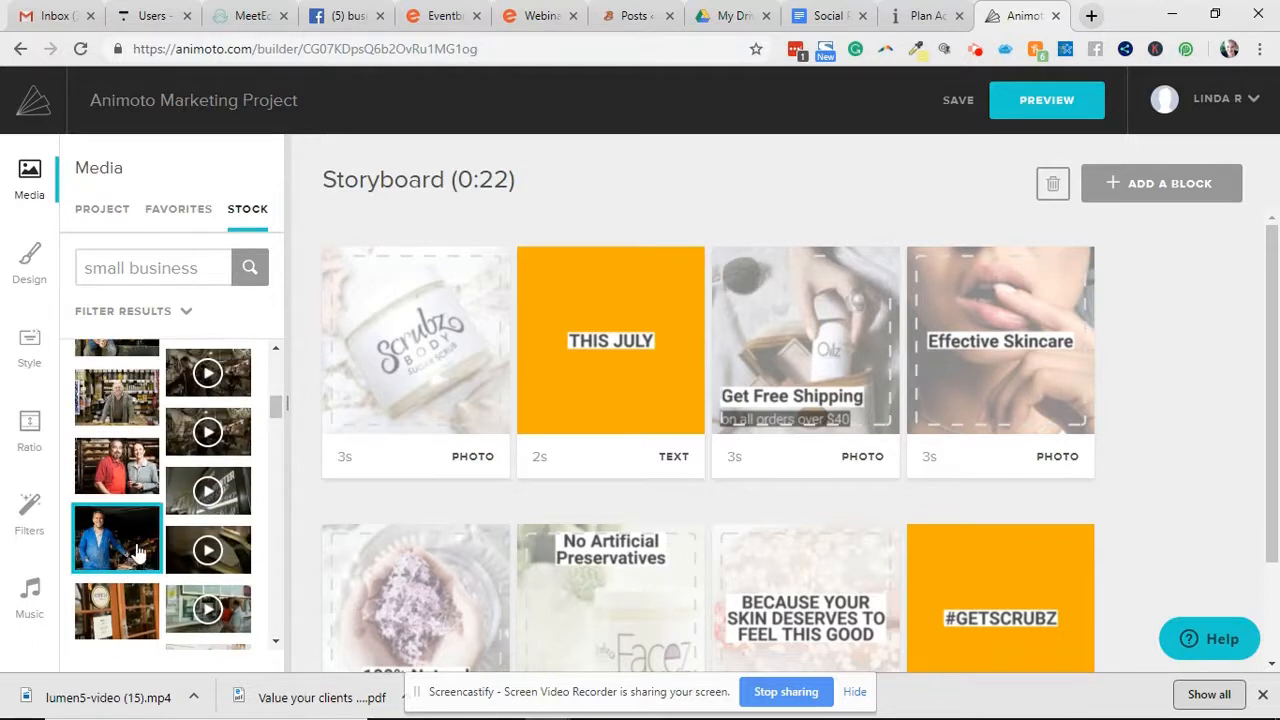
{"action": "left_click_drag", "start_coordinate": [127, 548], "coordinate": [386, 374]}
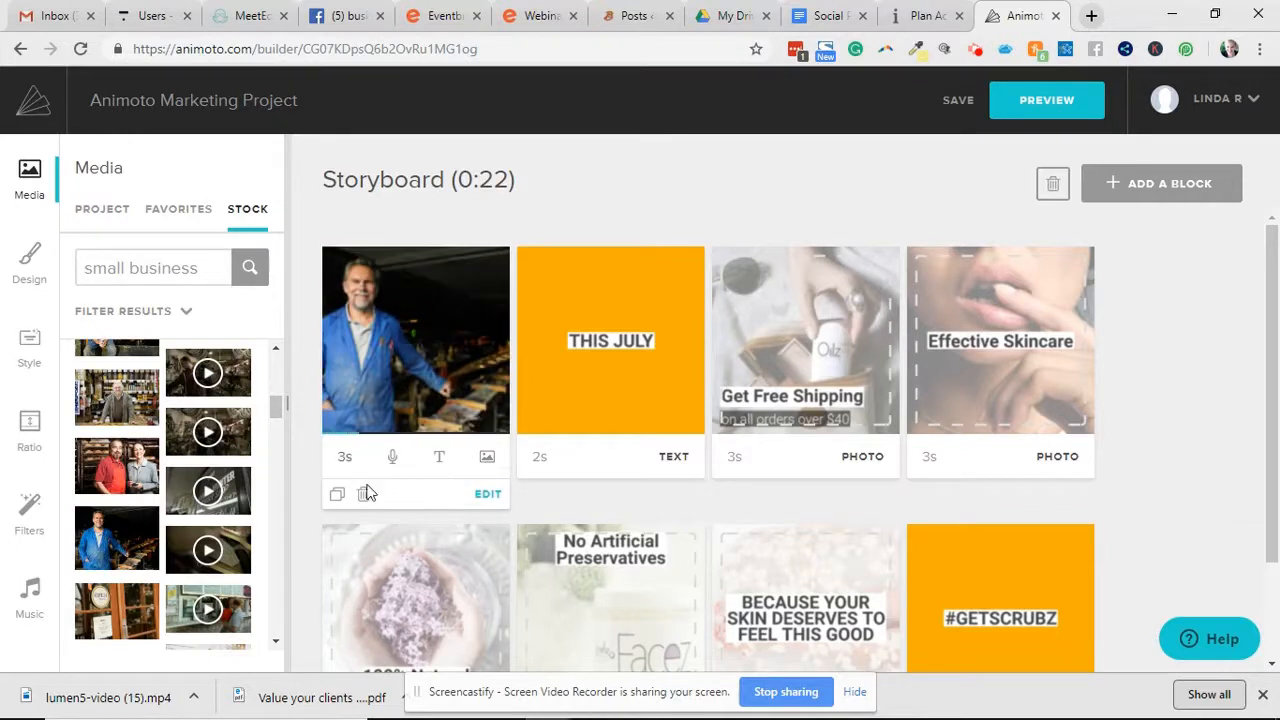
{"action": "left_click_drag", "start_coordinate": [600, 371], "coordinate": [420, 355]}
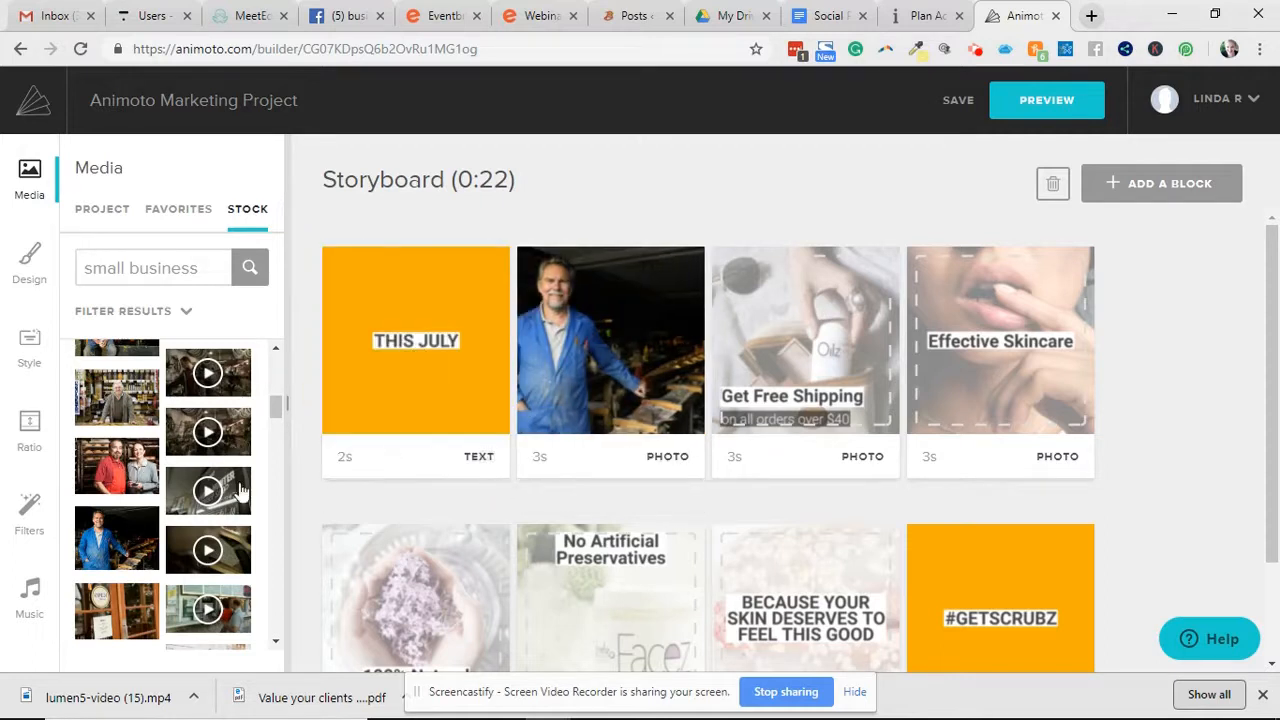
Replace the THIS JULY block's title with 'Make Your Goals'.
{"action": "left_click", "coordinate": [421, 339]}
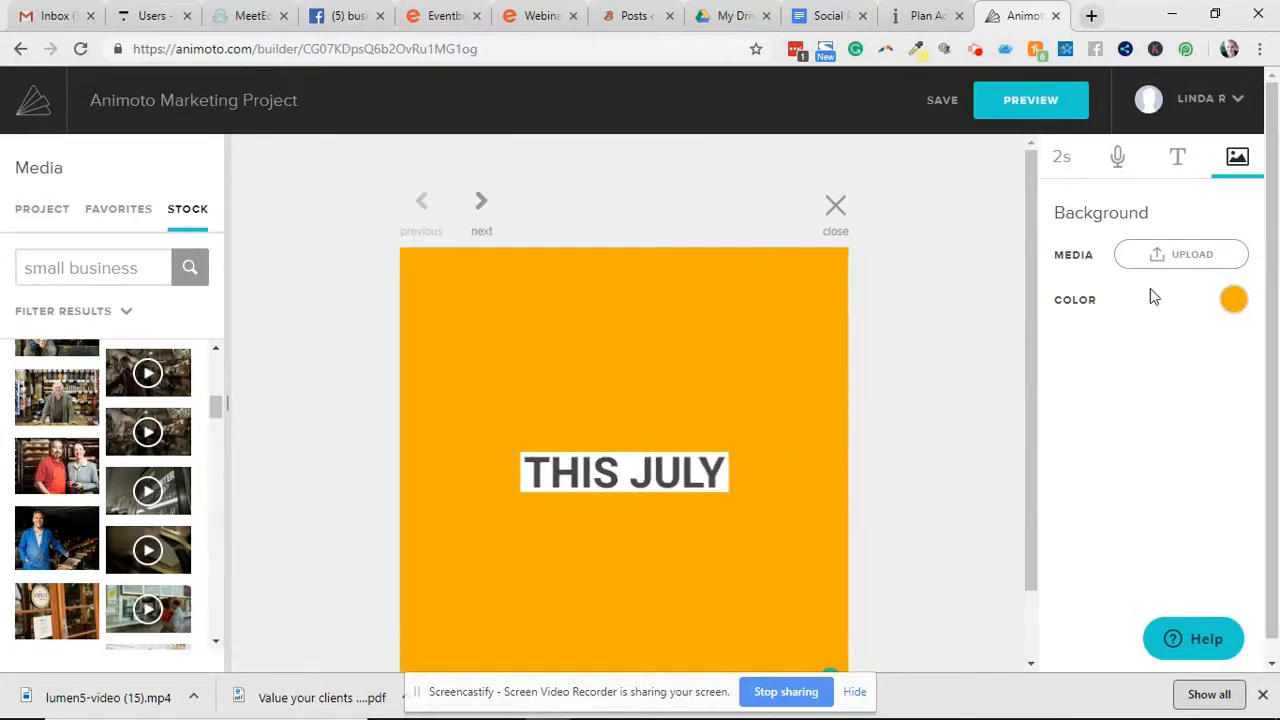
{"action": "left_click", "coordinate": [692, 470]}
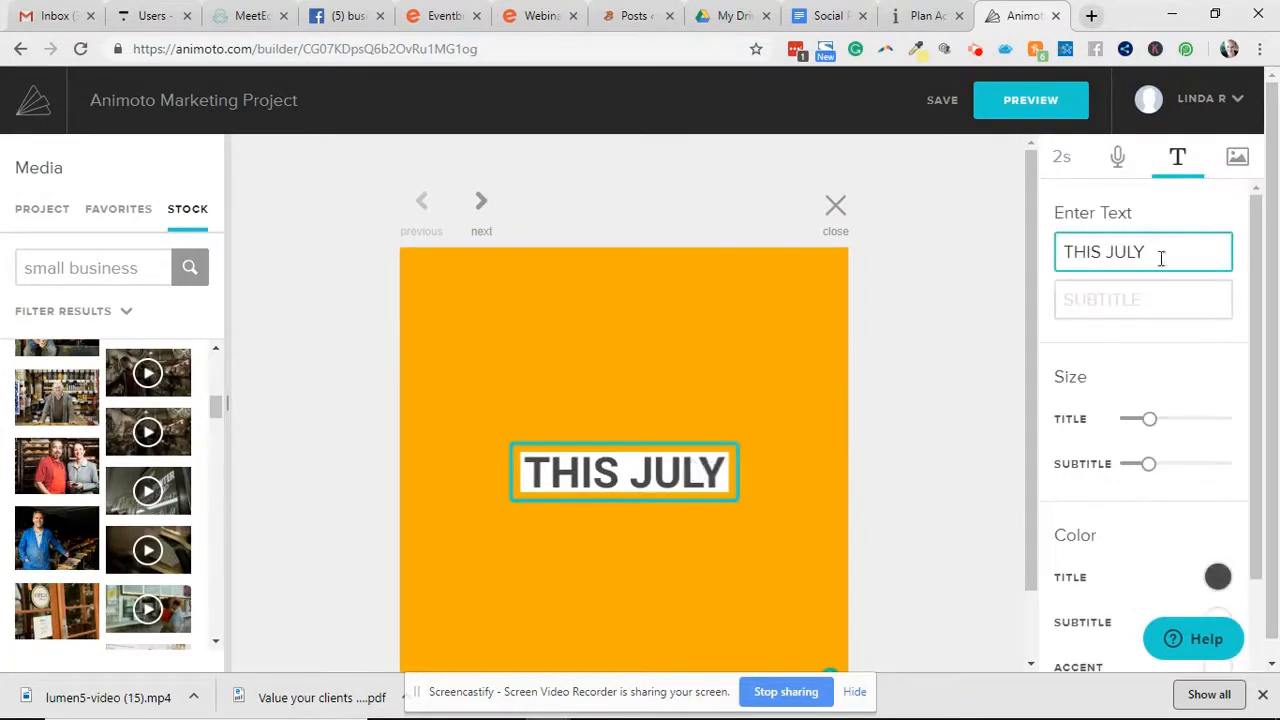
{"action": "left_click_drag", "start_coordinate": [1158, 257], "coordinate": [1060, 247]}
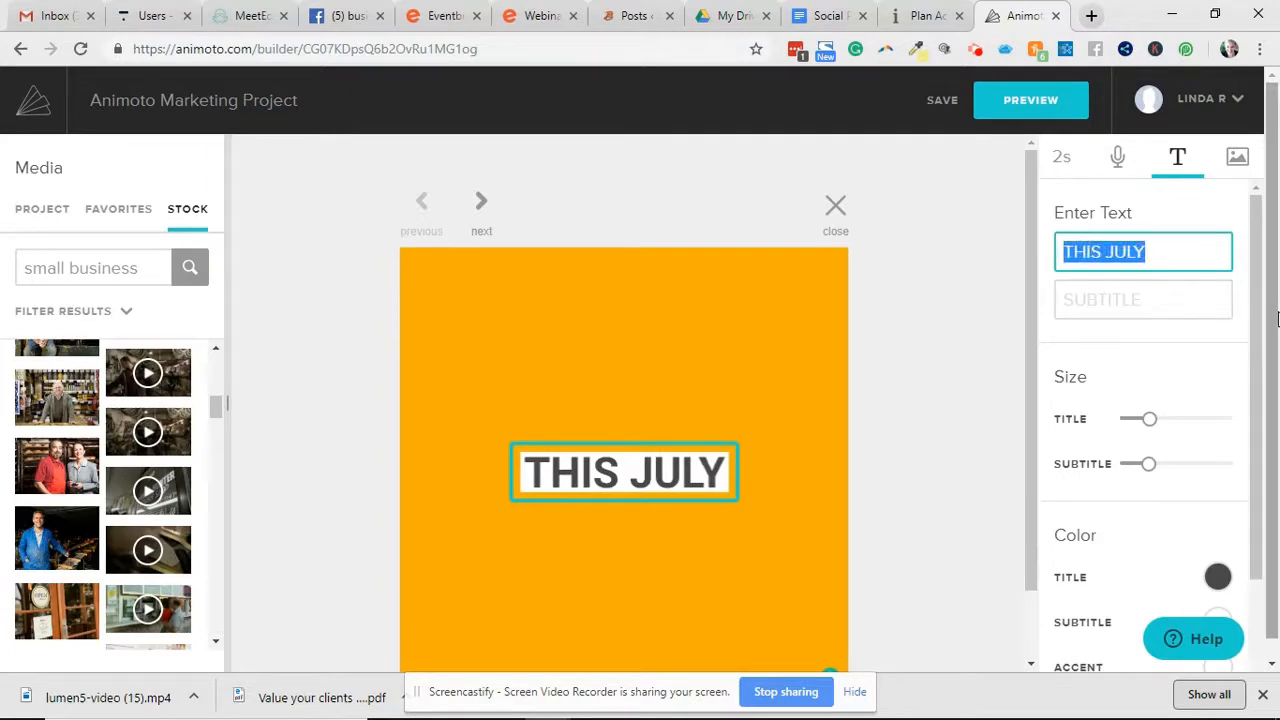
{"action": "type", "text": "Make Your Goals"}
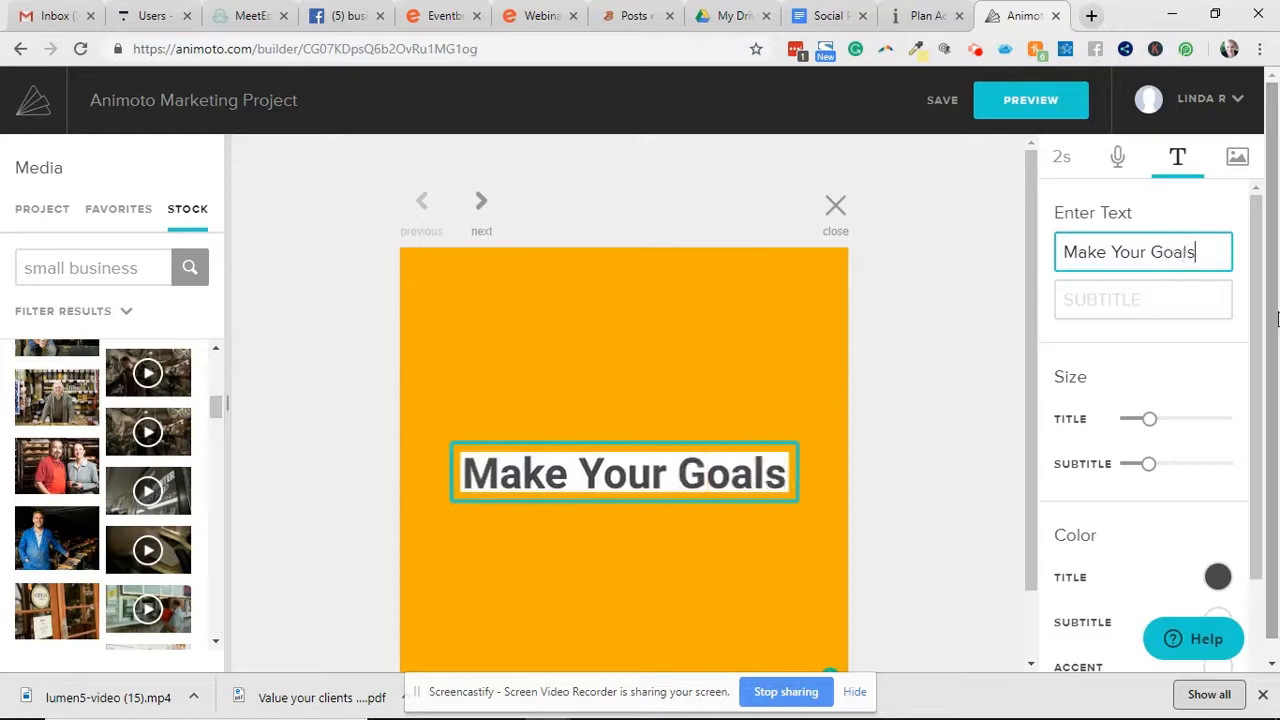
Leave the accent colour unchanged and add the subtitle 'Work for you in 2019'.
{"action": "scroll", "coordinate": [1200, 545], "scroll_direction": "down", "scroll_amount": 3}
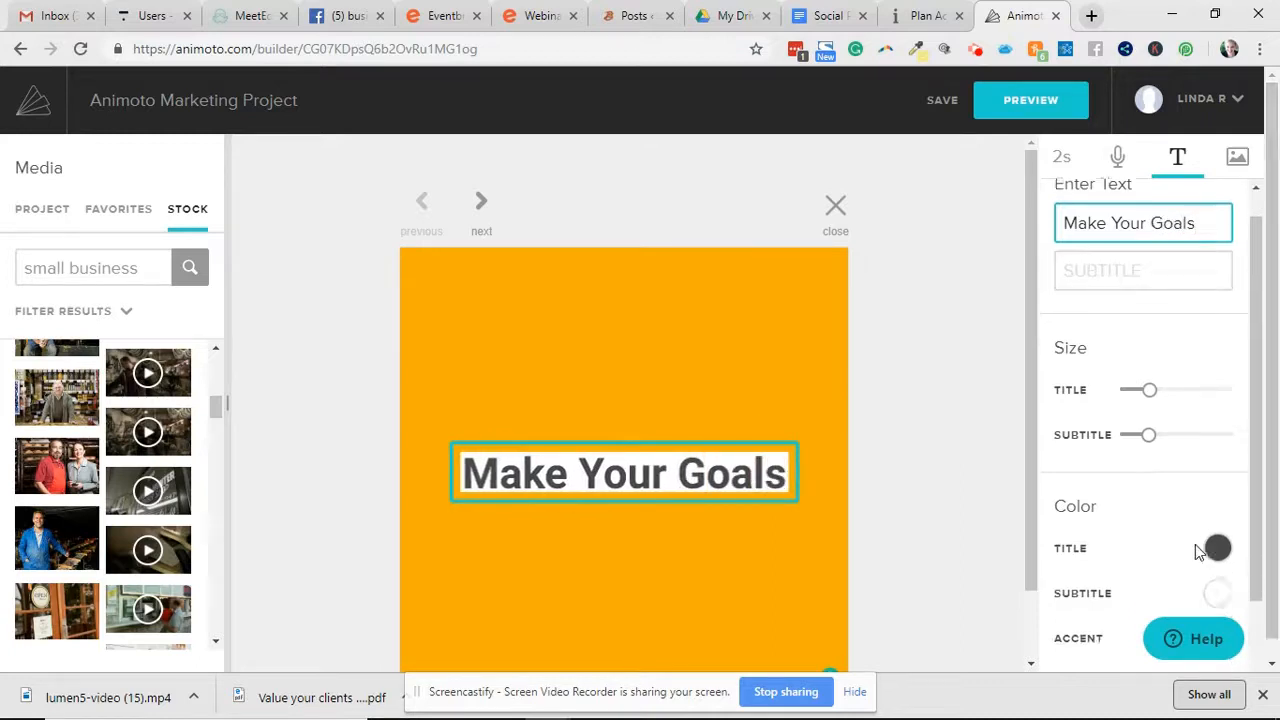
{"action": "left_click", "coordinate": [1218, 546]}
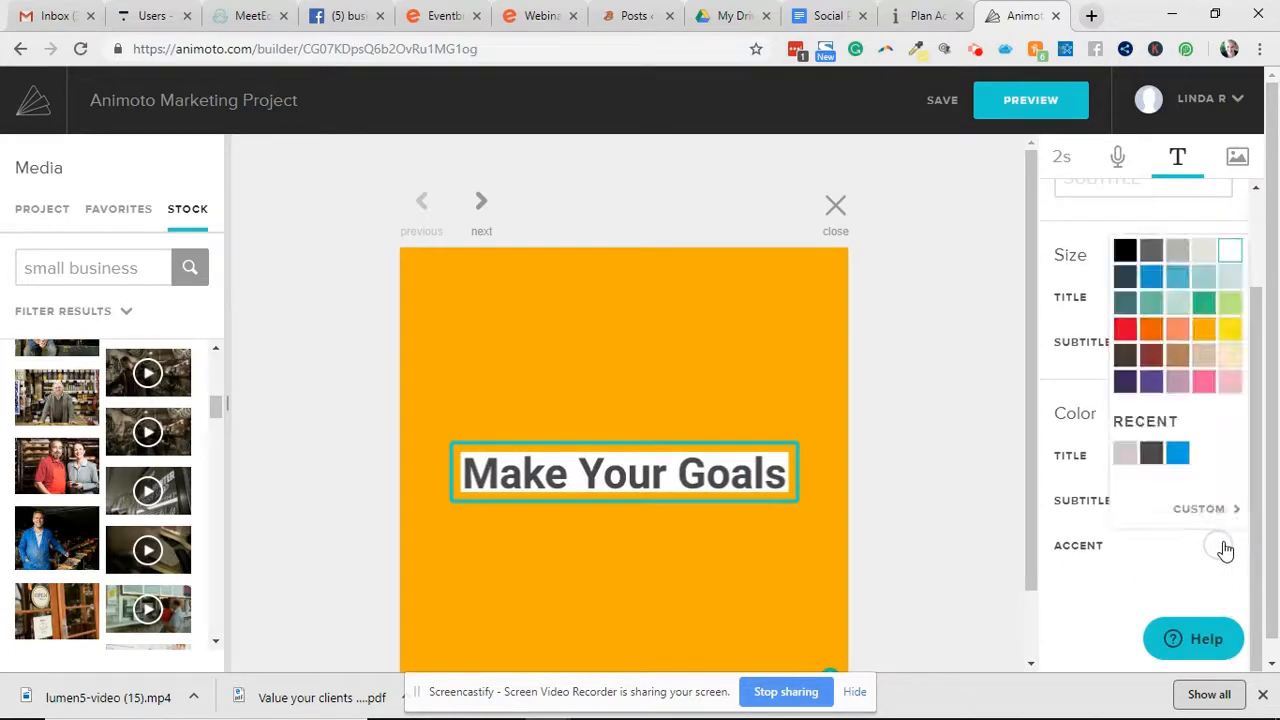
{"action": "left_click", "coordinate": [1224, 547]}
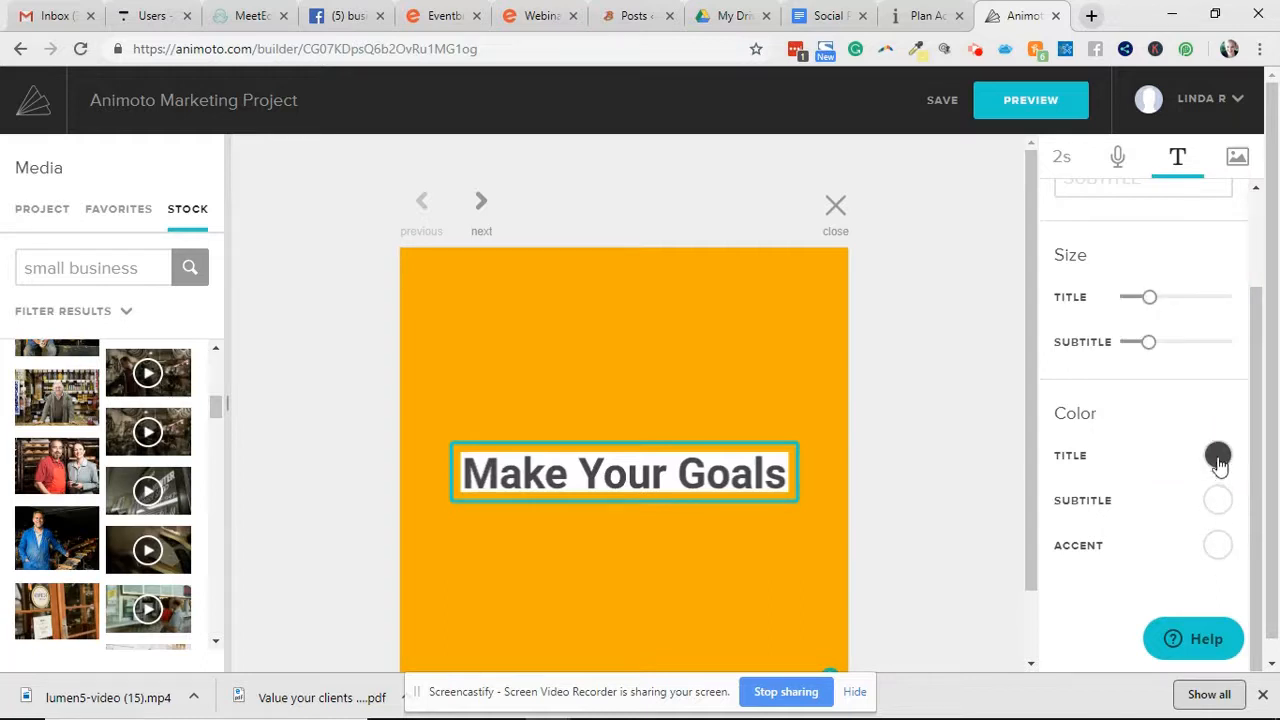
{"action": "left_click", "coordinate": [1218, 546]}
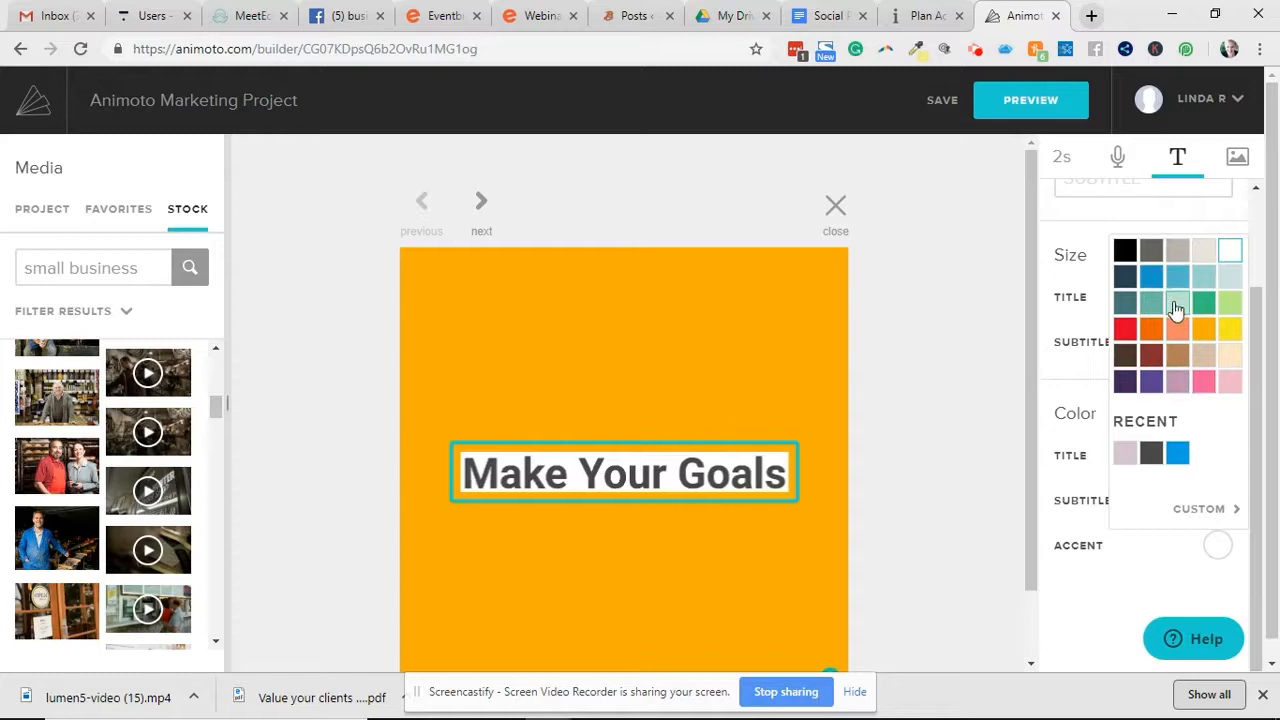
{"action": "left_click", "coordinate": [1102, 575]}
{"action": "scroll", "coordinate": [1155, 277], "scroll_direction": "up", "scroll_amount": 2}
{"action": "left_click", "coordinate": [1143, 290]}
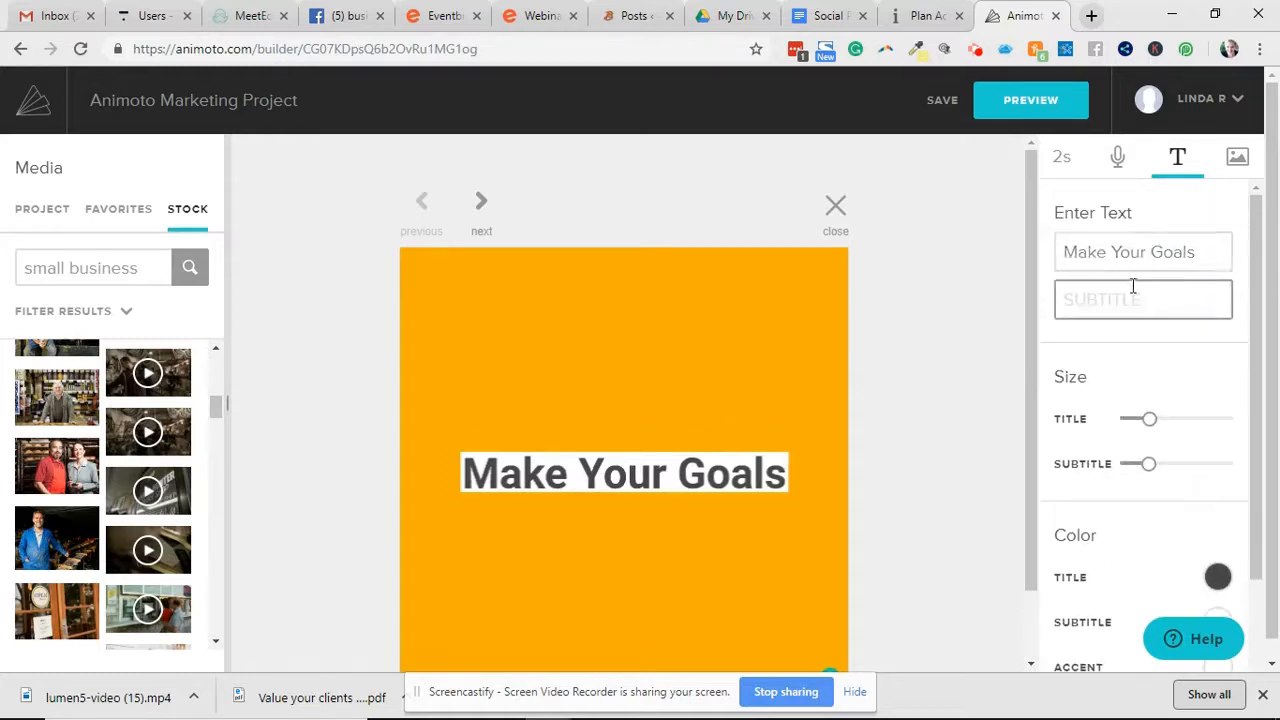
{"action": "type", "text": "Work"}
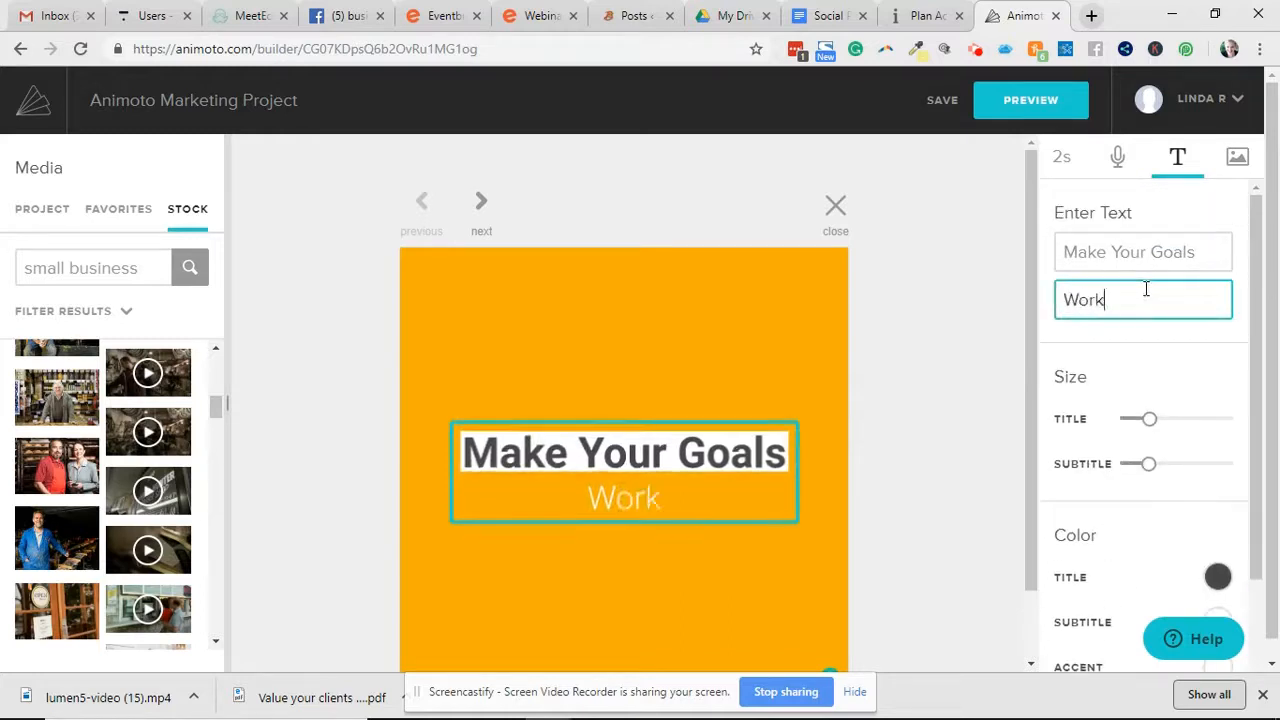
{"action": "type", "text": " for you "}
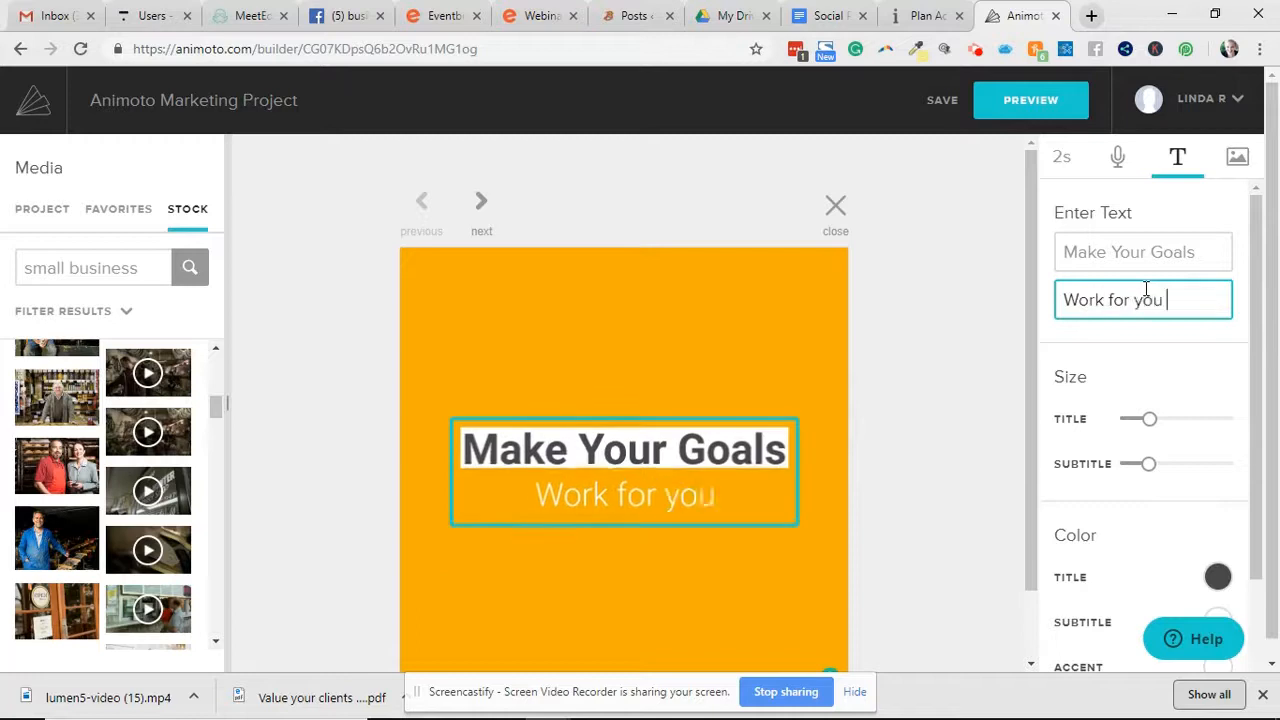
{"action": "type", "text": "in 2019"}
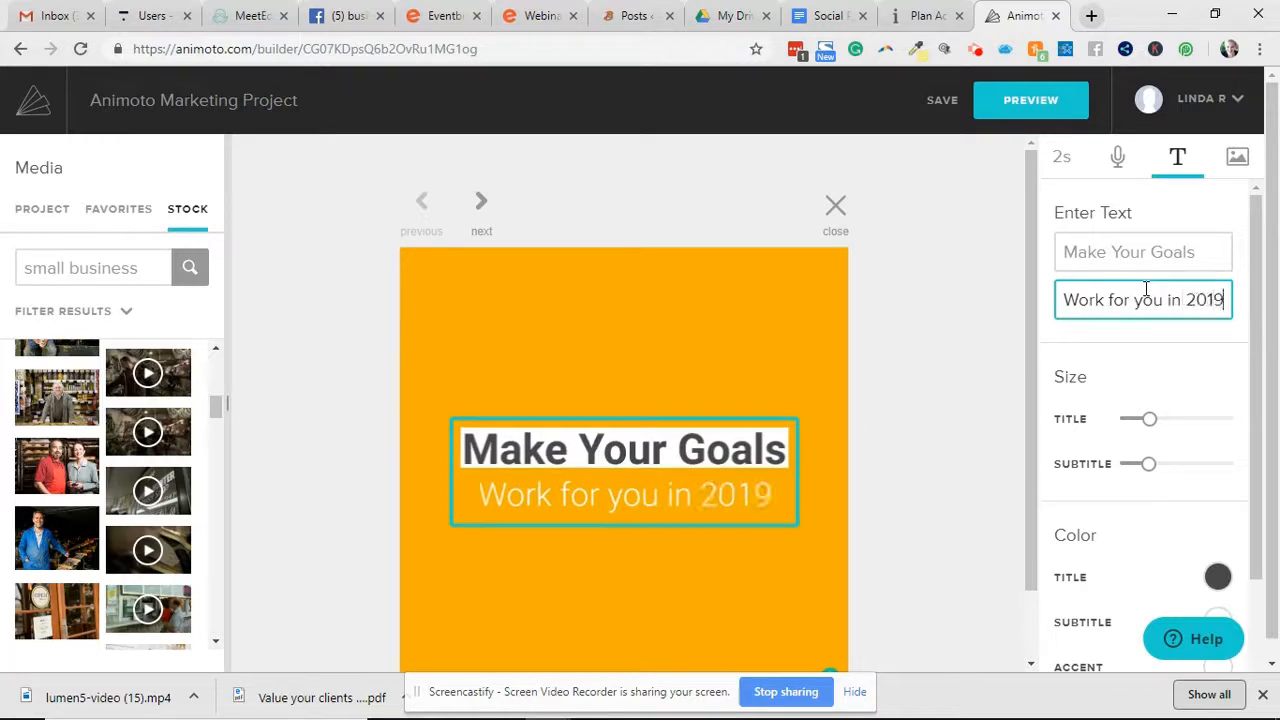
{"action": "left_click", "coordinate": [1000, 364]}
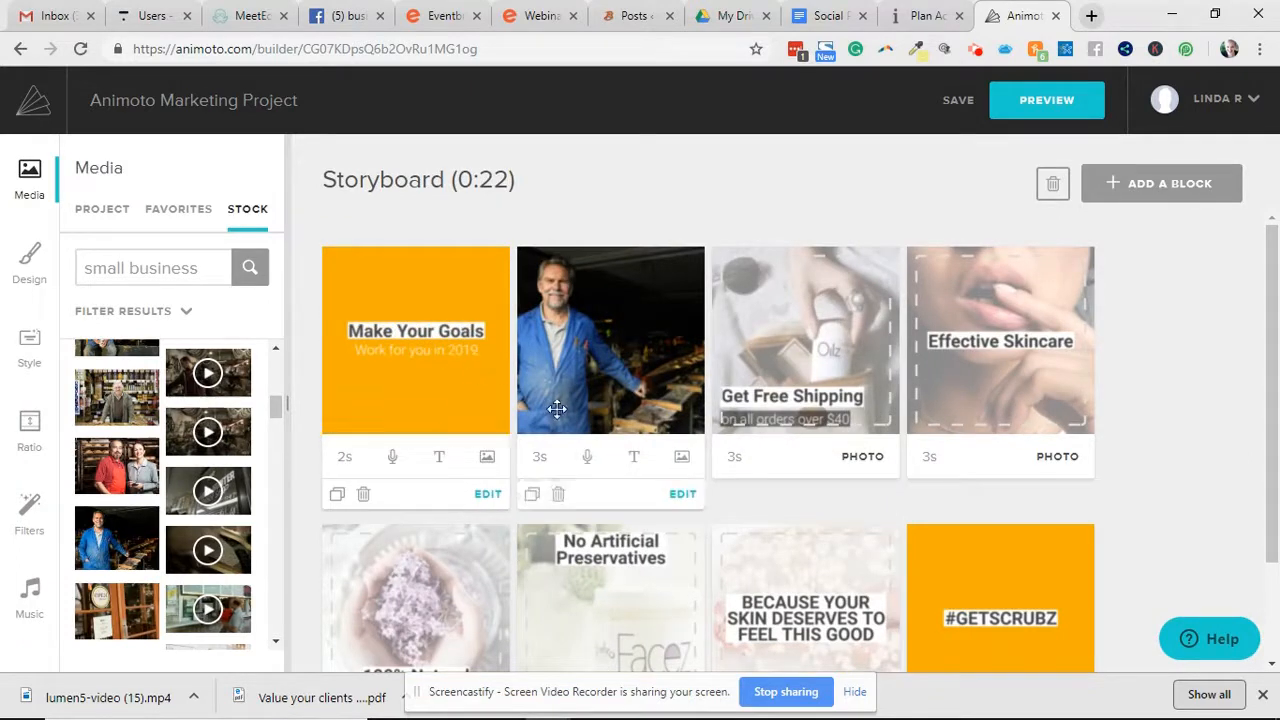
Replace the second block with a stock clip of a woman at a shop bench and title it 'with the'.
{"action": "scroll", "coordinate": [150, 430], "scroll_direction": "up", "scroll_amount": 5}
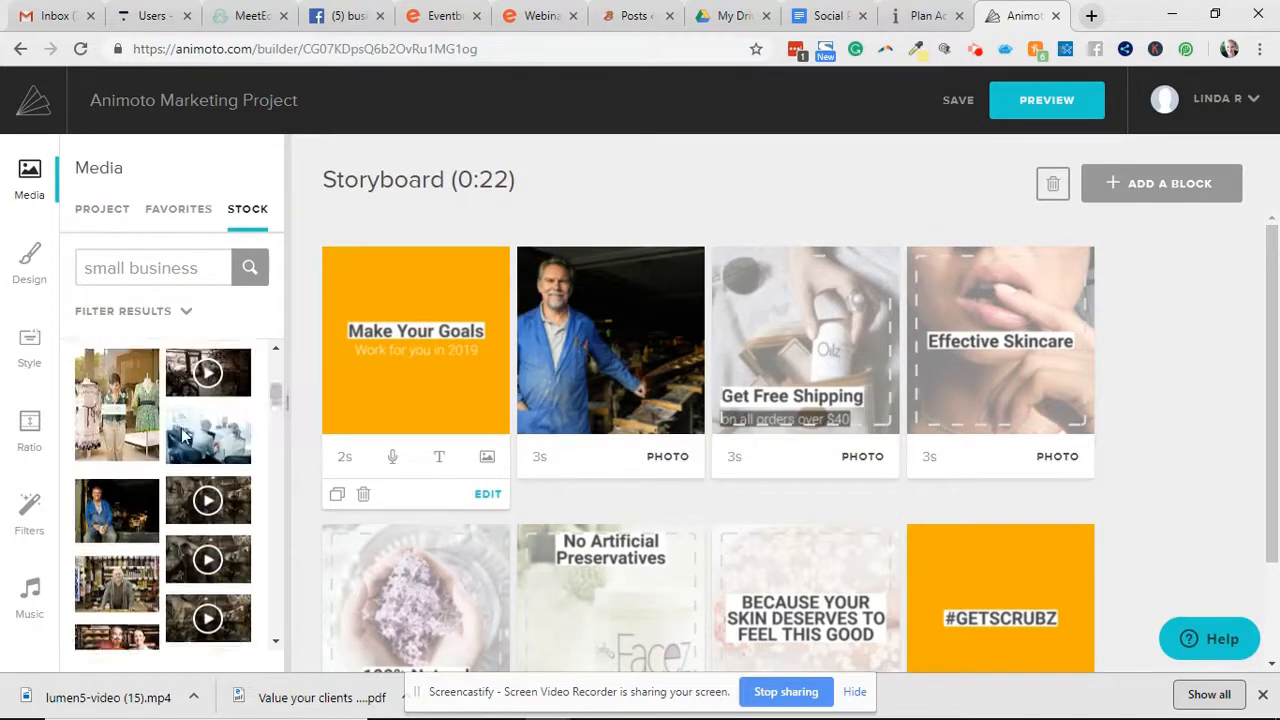
{"action": "scroll", "coordinate": [135, 425], "scroll_direction": "down", "scroll_amount": 5}
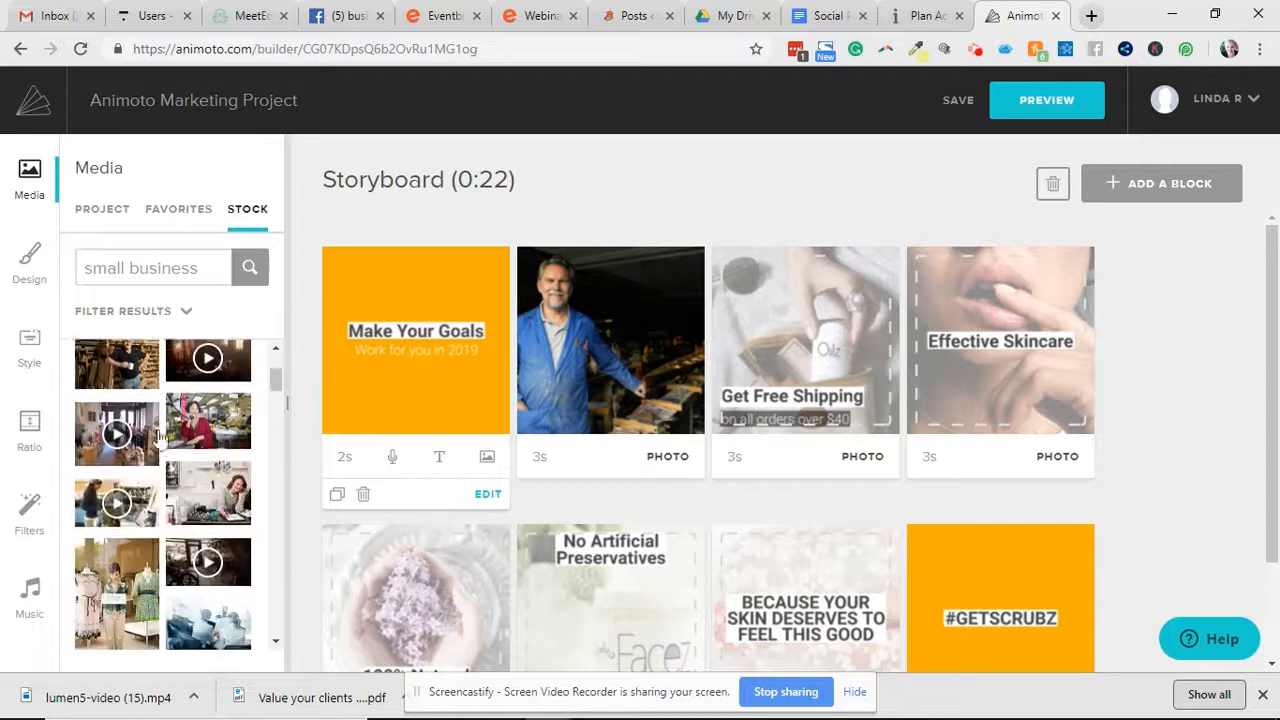
{"action": "scroll", "coordinate": [222, 462], "scroll_direction": "down", "scroll_amount": 5}
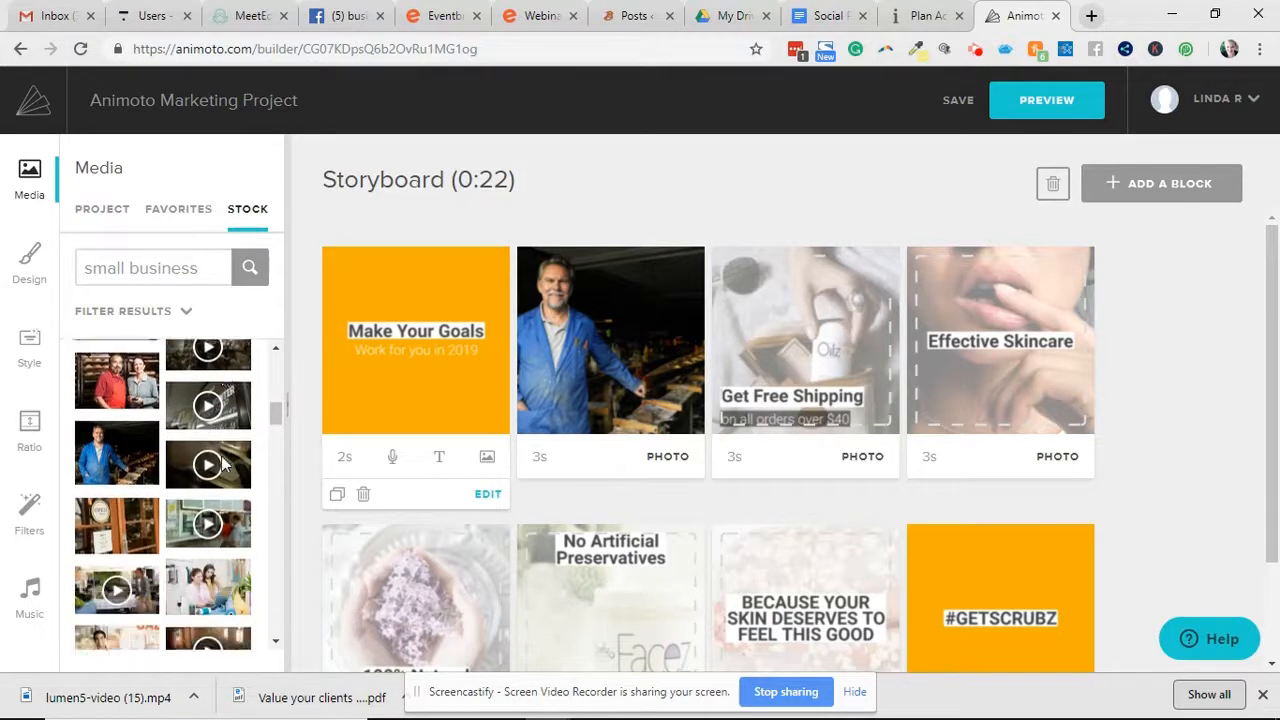
{"action": "scroll", "coordinate": [222, 462], "scroll_direction": "down", "scroll_amount": 1}
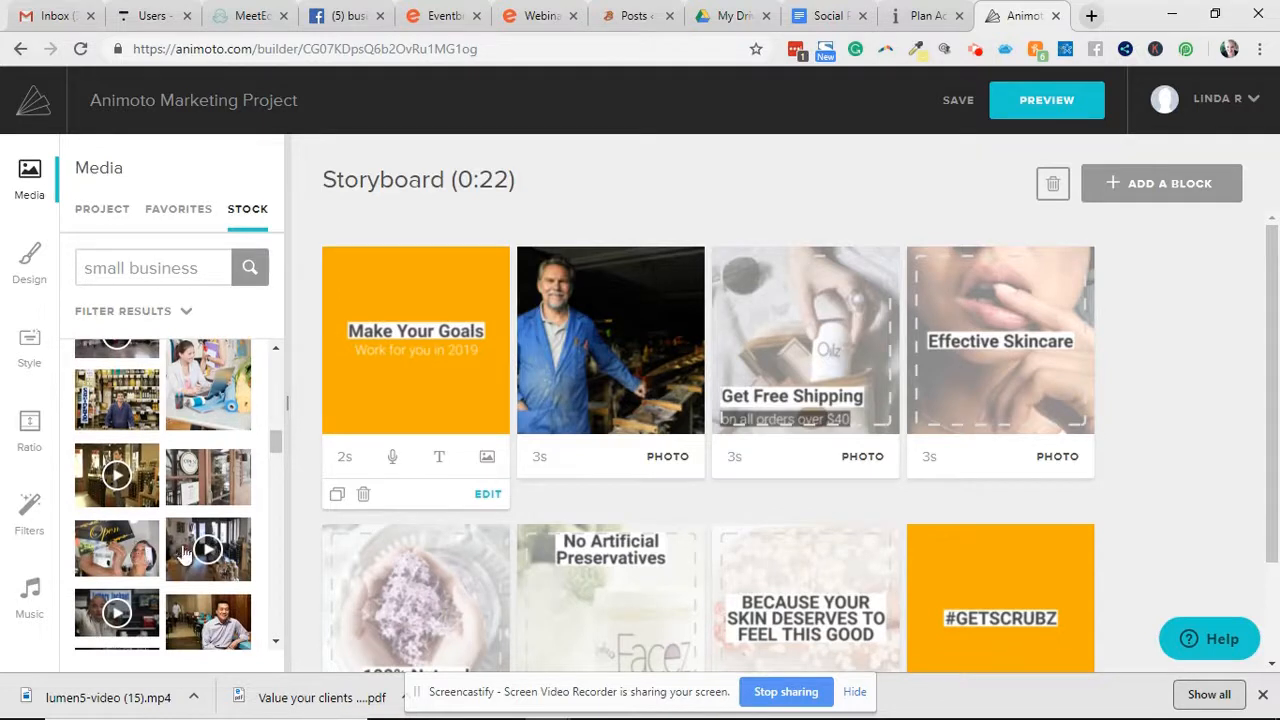
{"action": "scroll", "coordinate": [183, 558], "scroll_direction": "down", "scroll_amount": 5}
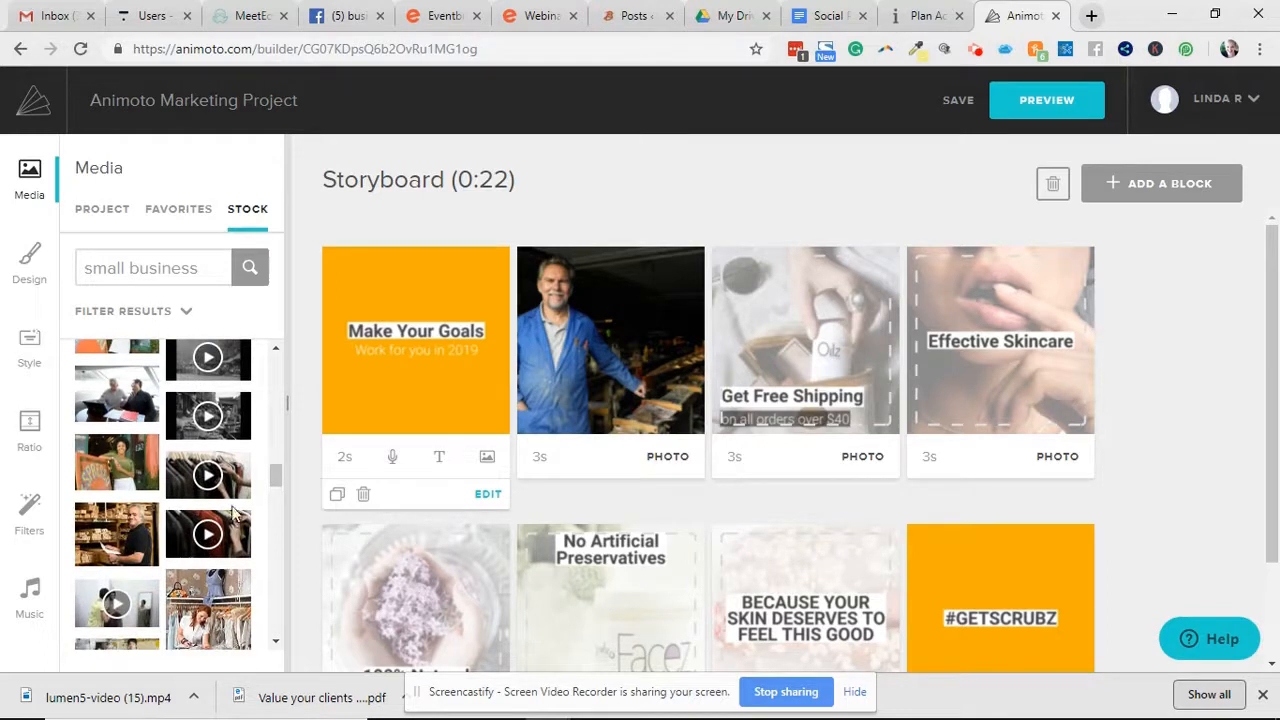
{"action": "scroll", "coordinate": [222, 522], "scroll_direction": "down", "scroll_amount": 3}
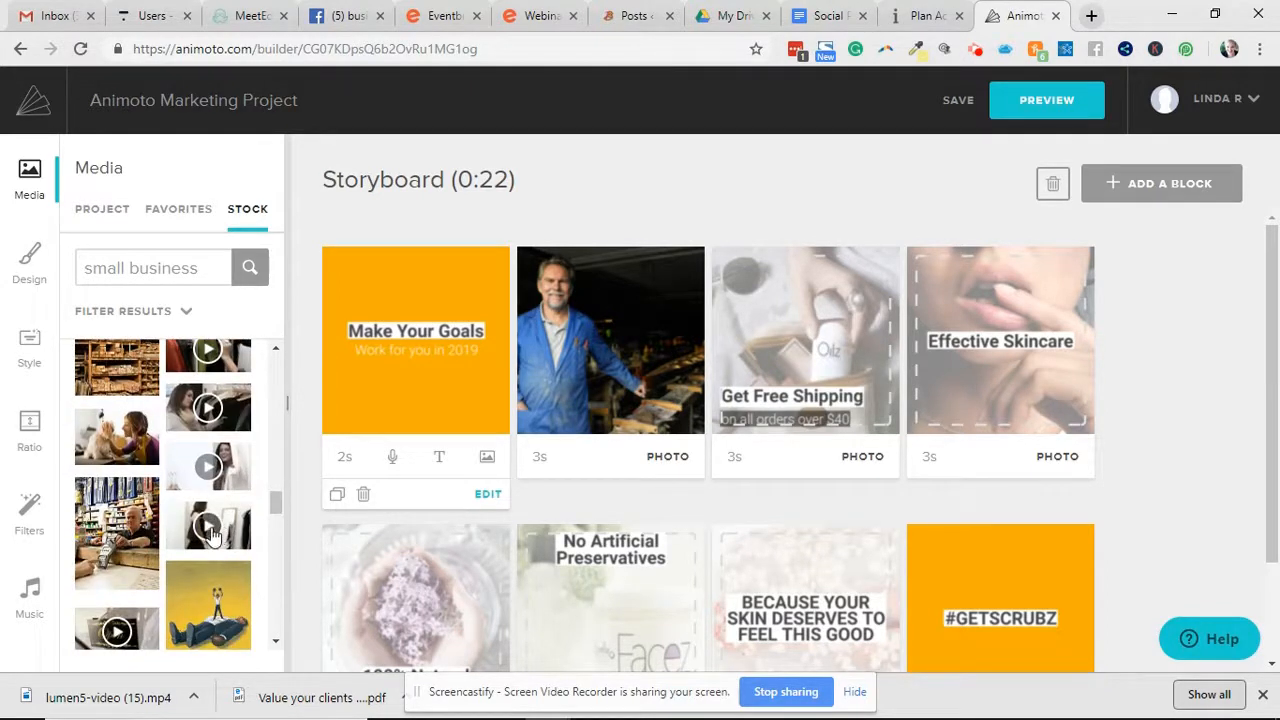
{"action": "scroll", "coordinate": [210, 535], "scroll_direction": "down", "scroll_amount": 2}
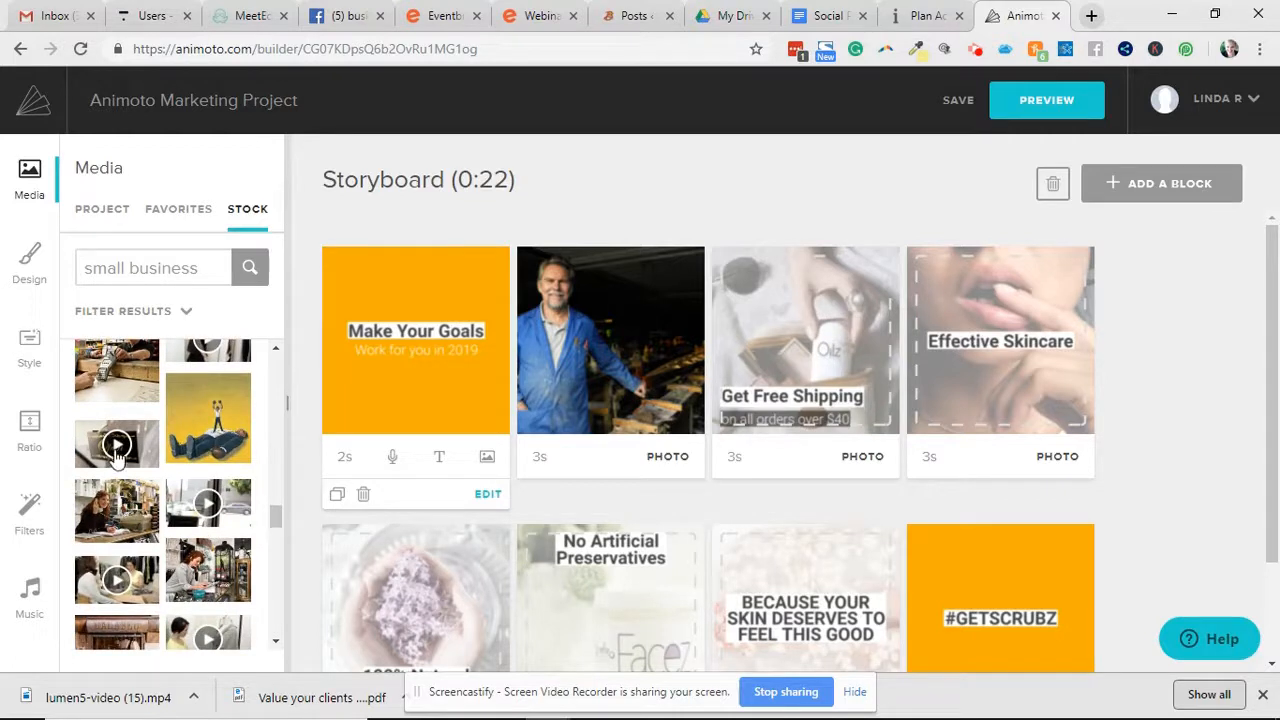
{"action": "left_click_drag", "start_coordinate": [210, 575], "coordinate": [630, 355]}
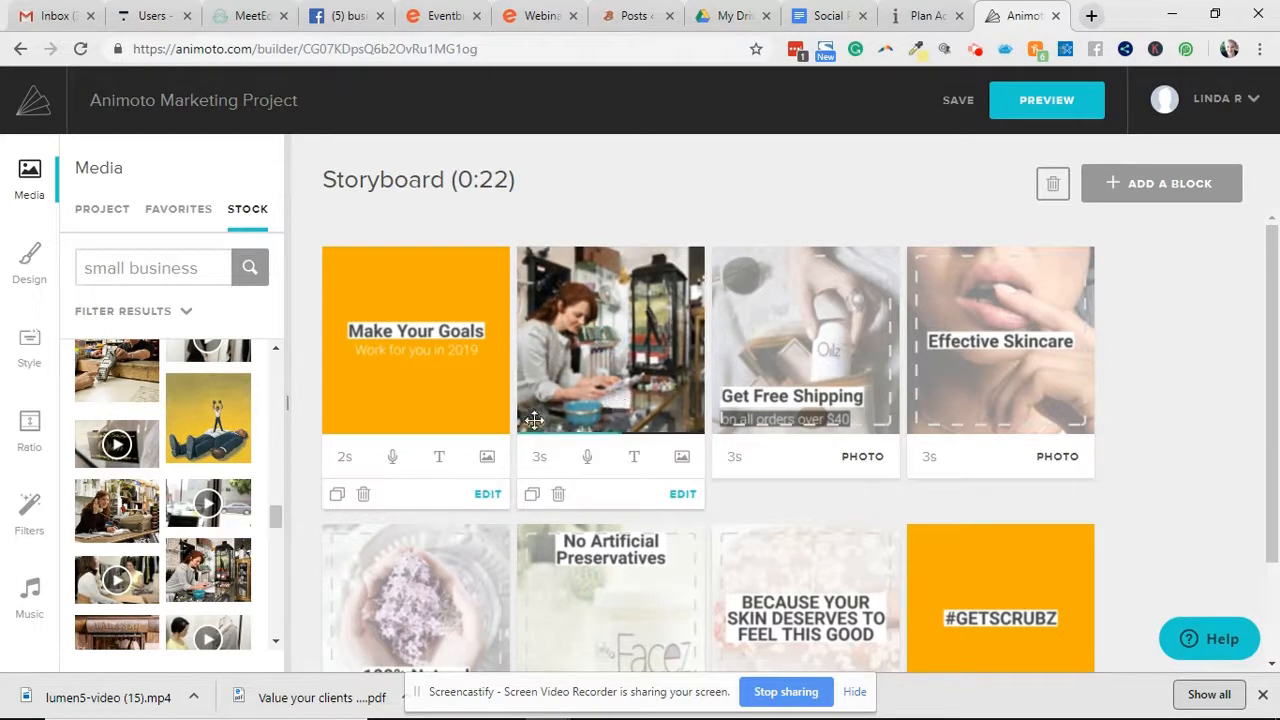
{"action": "left_click", "coordinate": [633, 460]}
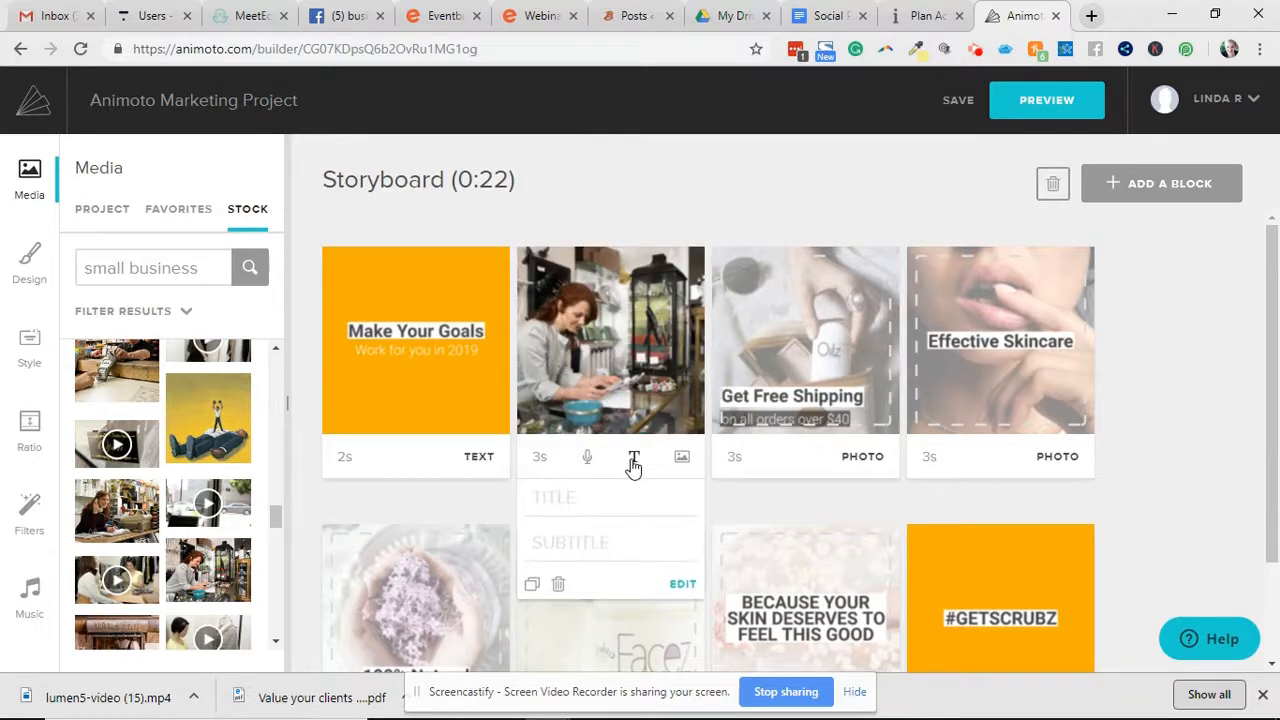
{"action": "type", "text": "with the"}
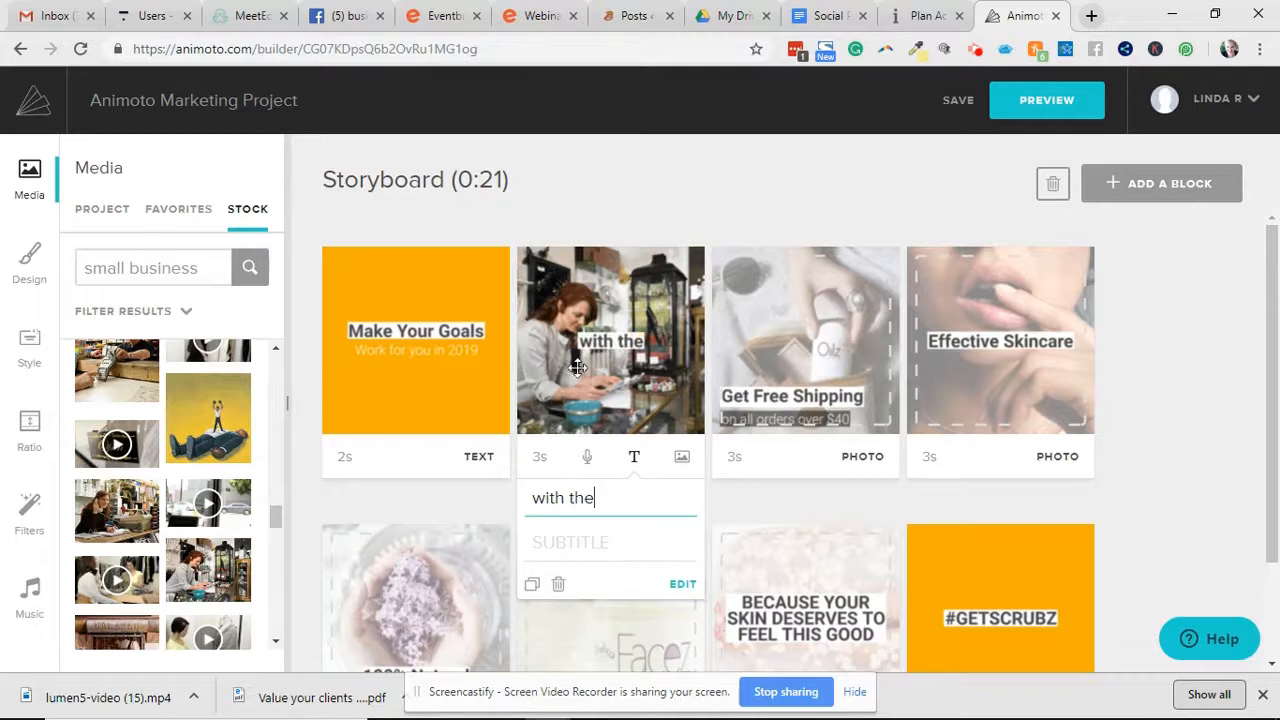
Move the shop photo's 'with the' caption to the bottom-right corner.
{"action": "left_click", "coordinate": [620, 350]}
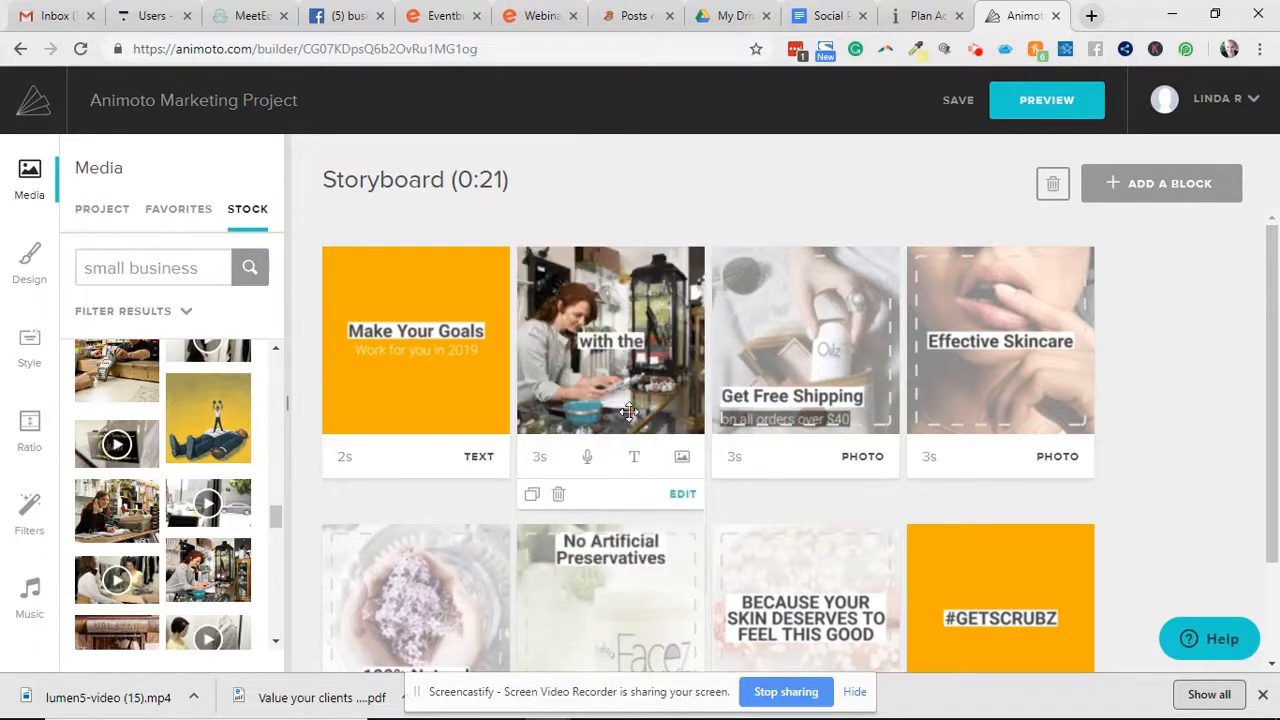
{"action": "left_click", "coordinate": [676, 492]}
{"action": "left_click_drag", "start_coordinate": [676, 488], "coordinate": [741, 588]}
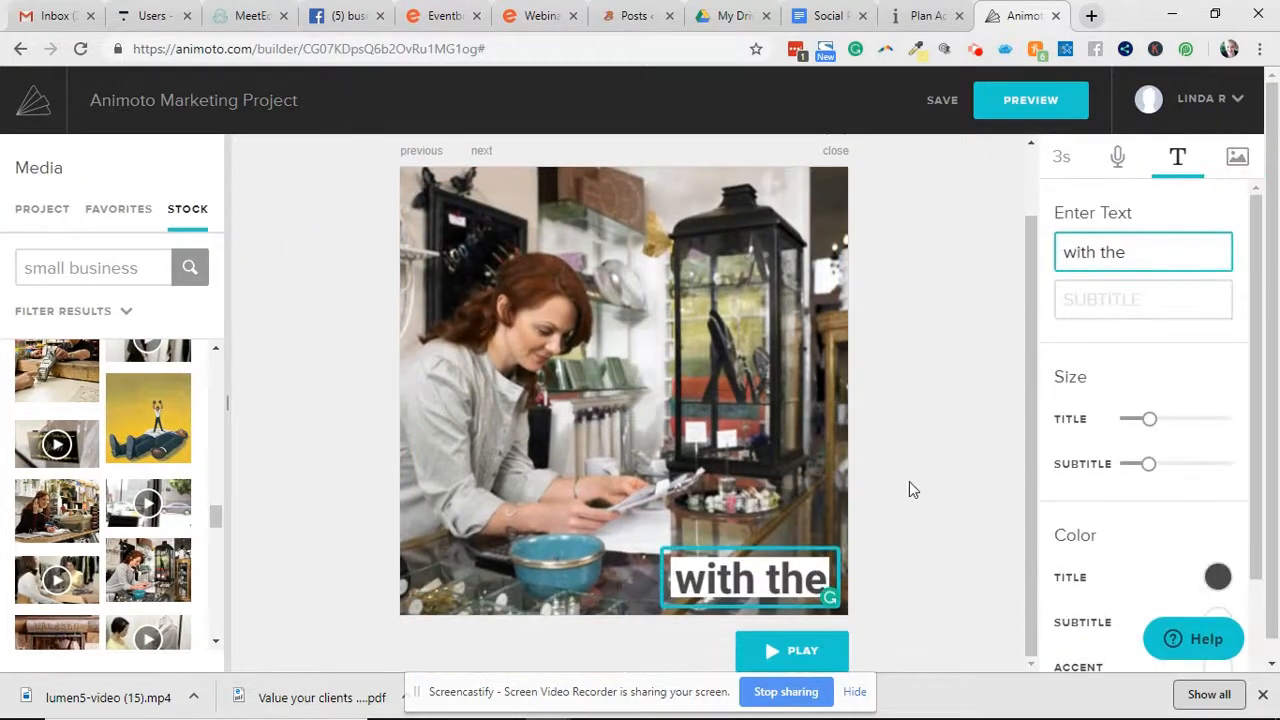
{"action": "scroll", "coordinate": [857, 486], "scroll_direction": "up", "scroll_amount": 2}
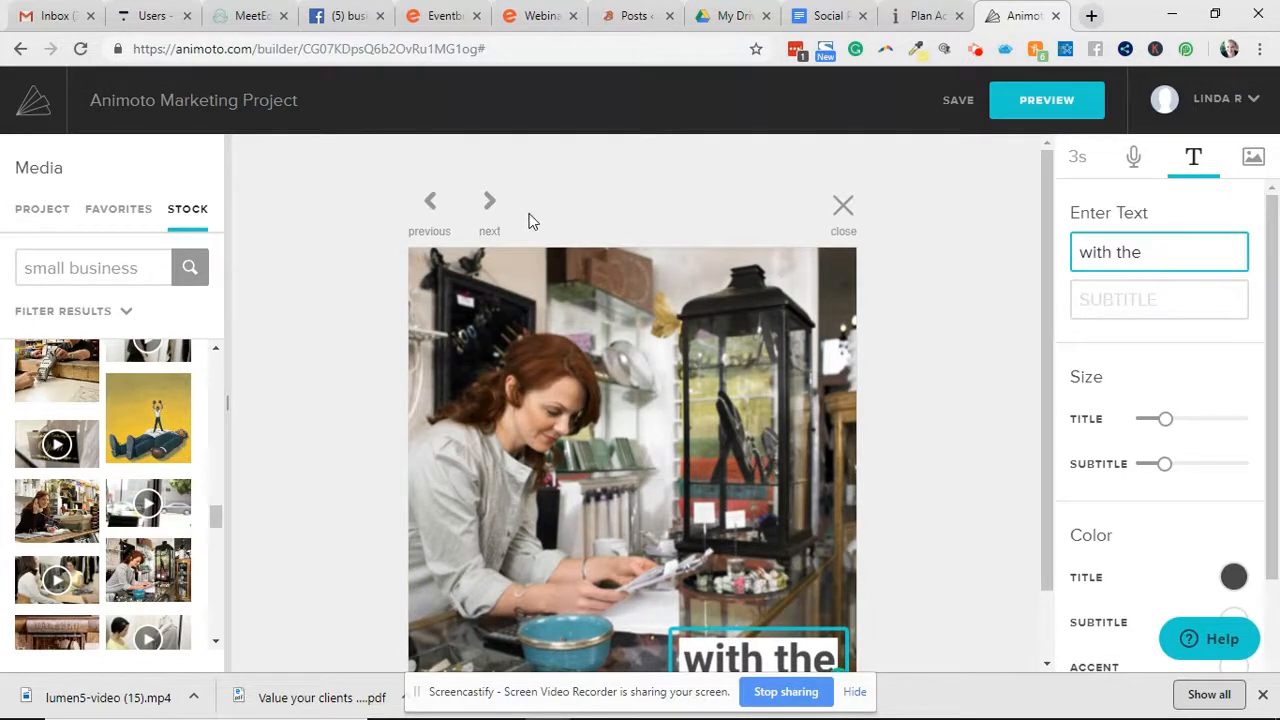
On the Get Free Shipping slide, delete the title and paste the 2019 course headline as subtitle.
{"action": "left_click", "coordinate": [489, 201]}
{"action": "scroll", "coordinate": [727, 340], "scroll_direction": "down", "scroll_amount": 1}
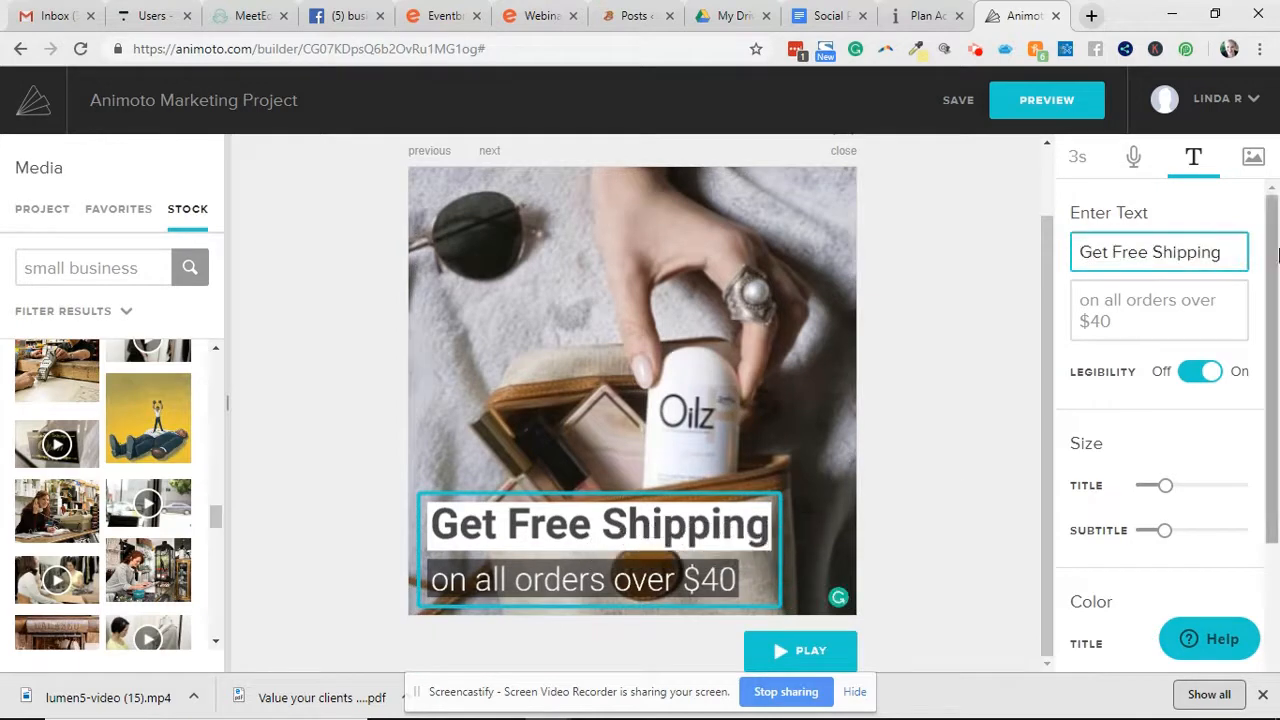
{"action": "key", "text": "ctrl+a"}
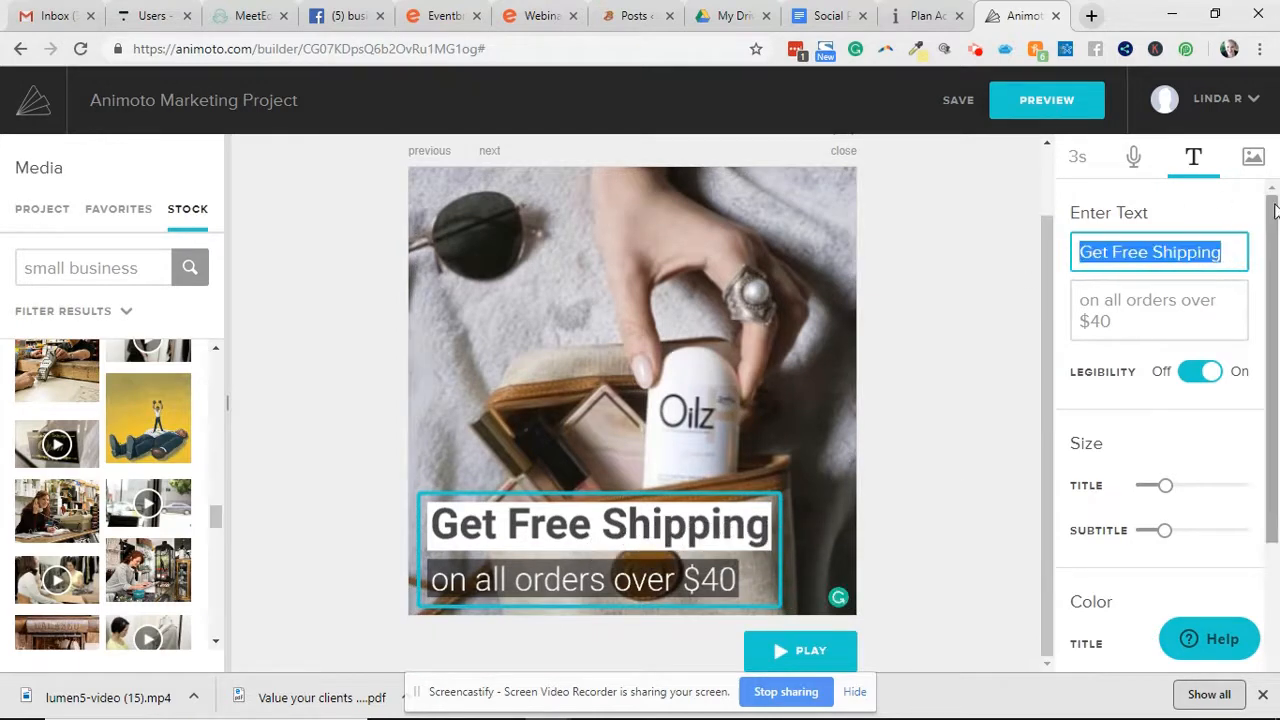
{"action": "key", "text": "BackSpace"}
{"action": "left_click", "coordinate": [1131, 320]}
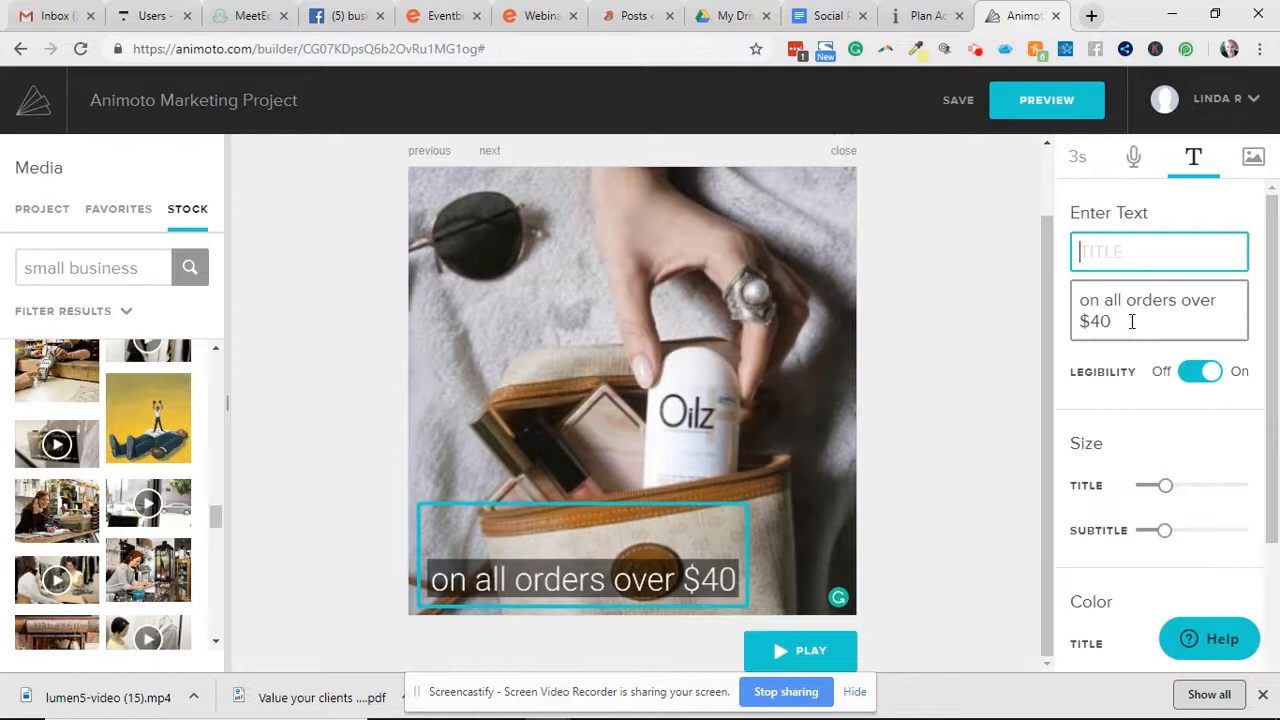
{"action": "key", "text": "ctrl+a"}
{"action": "type", "text": "Plan Act & Evaluate Your Goals in 2019 with Business Strategist Clive Enever"}
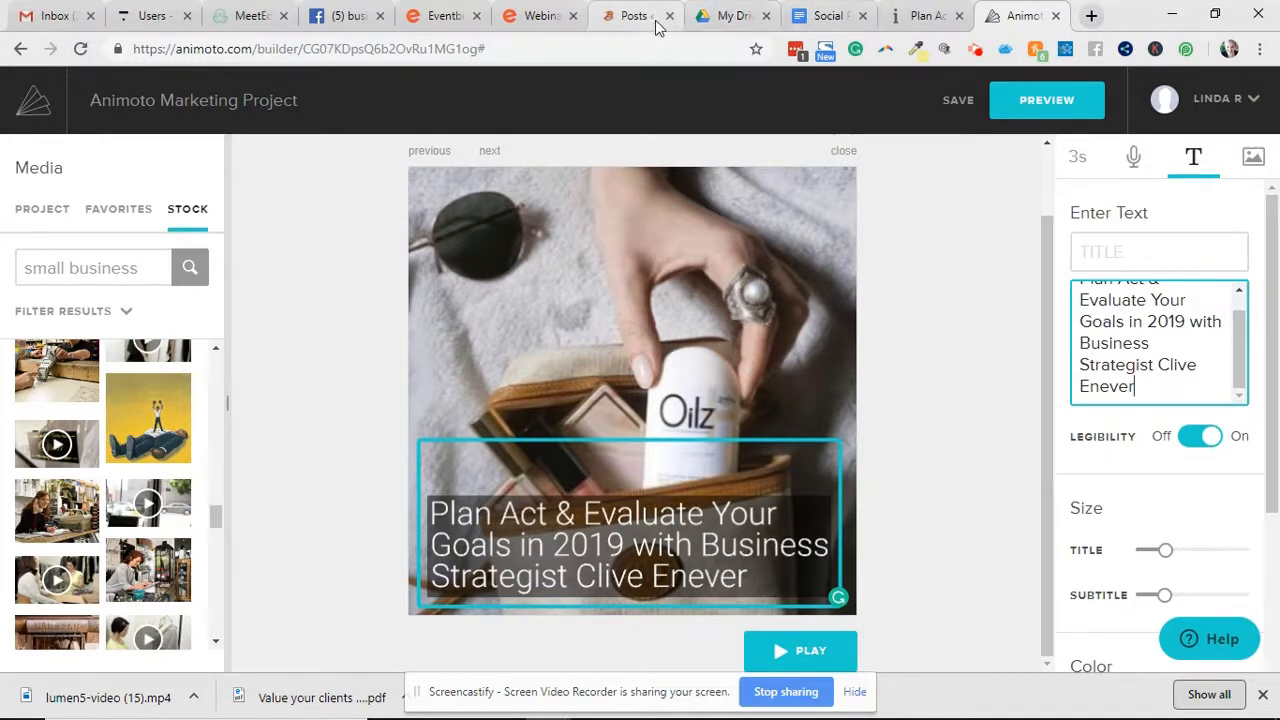
{"action": "left_click", "coordinate": [818, 16]}
{"action": "scroll", "coordinate": [617, 272], "scroll_direction": "up", "scroll_amount": 2}
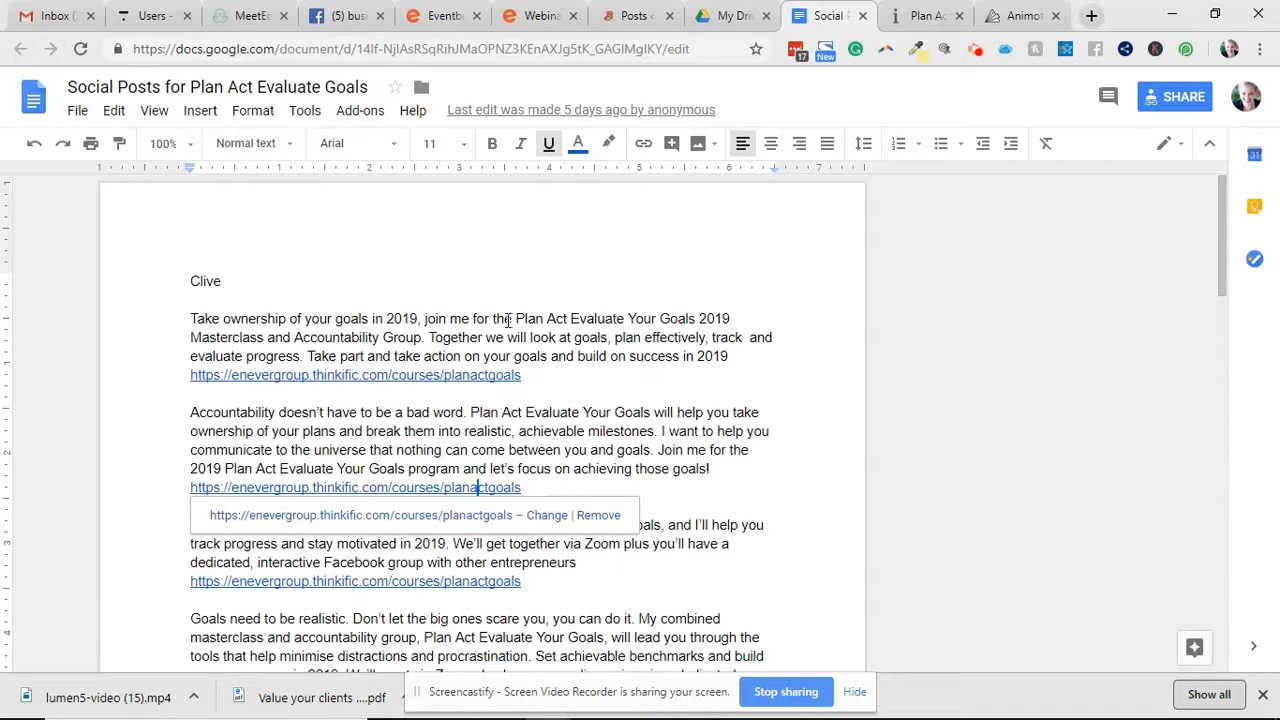
Copy 'Plan Act Evaluate Your Goals 2019 Masterclass and Accountability Group' from the doc, restoring an accidental deletion.
{"action": "left_click_drag", "start_coordinate": [507, 320], "coordinate": [409, 341]}
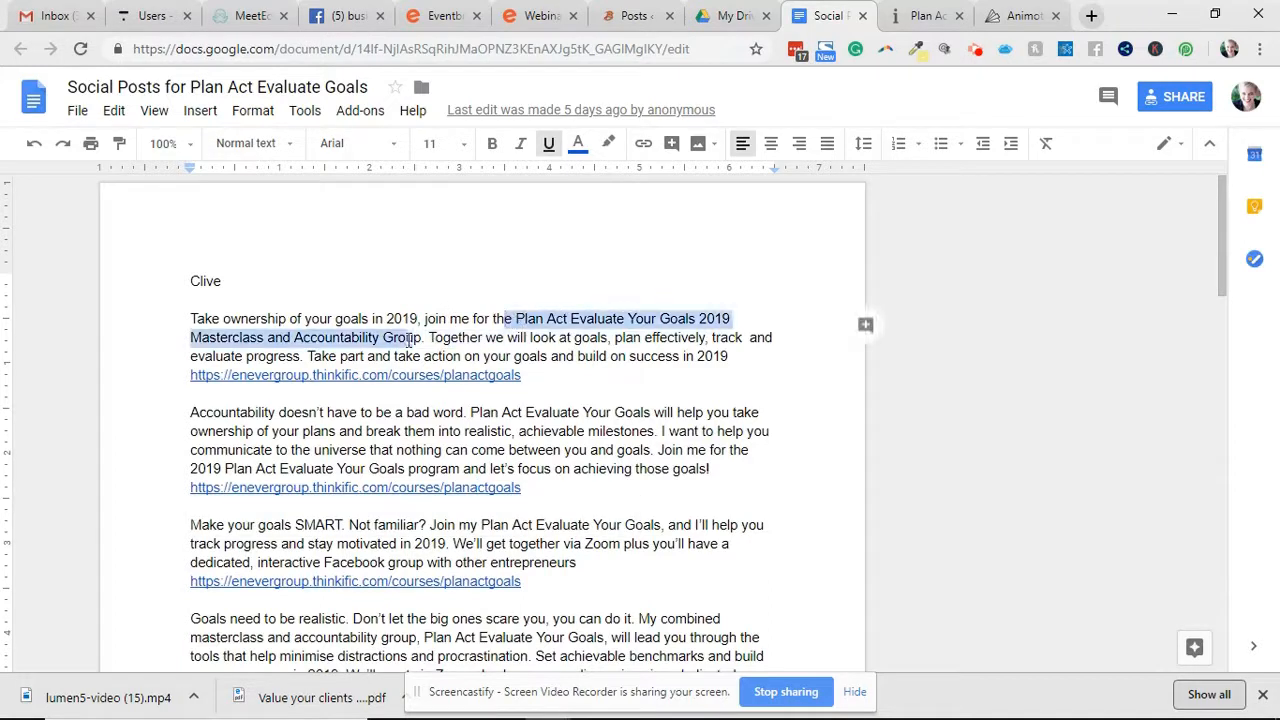
{"action": "right_click", "coordinate": [420, 340]}
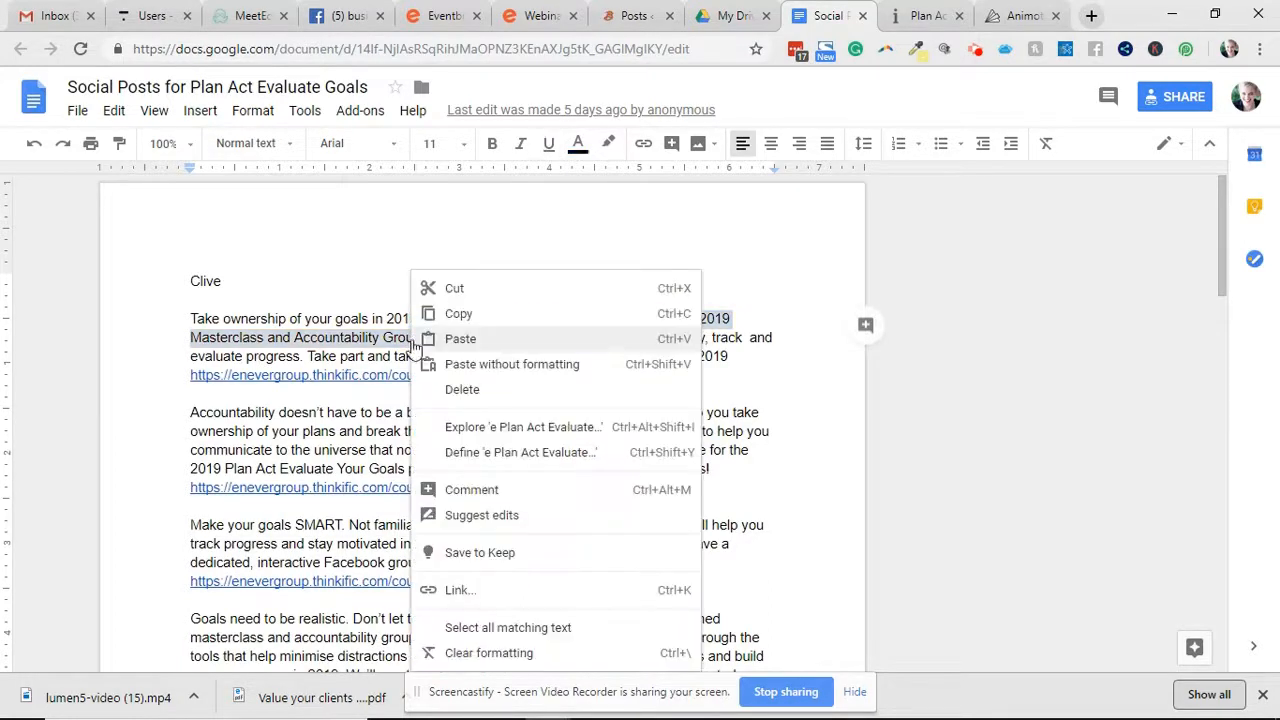
{"action": "left_click", "coordinate": [457, 306]}
{"action": "key", "text": "BackSpace"}
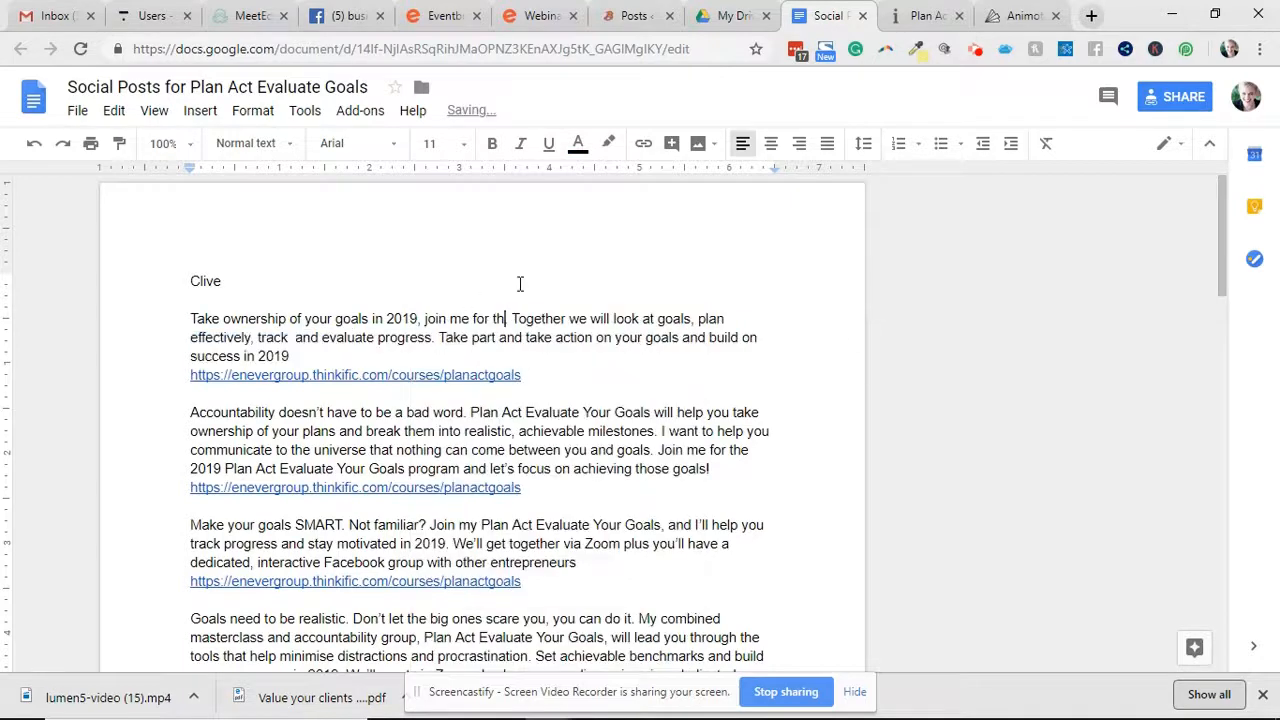
{"action": "key", "text": "ctrl+z"}
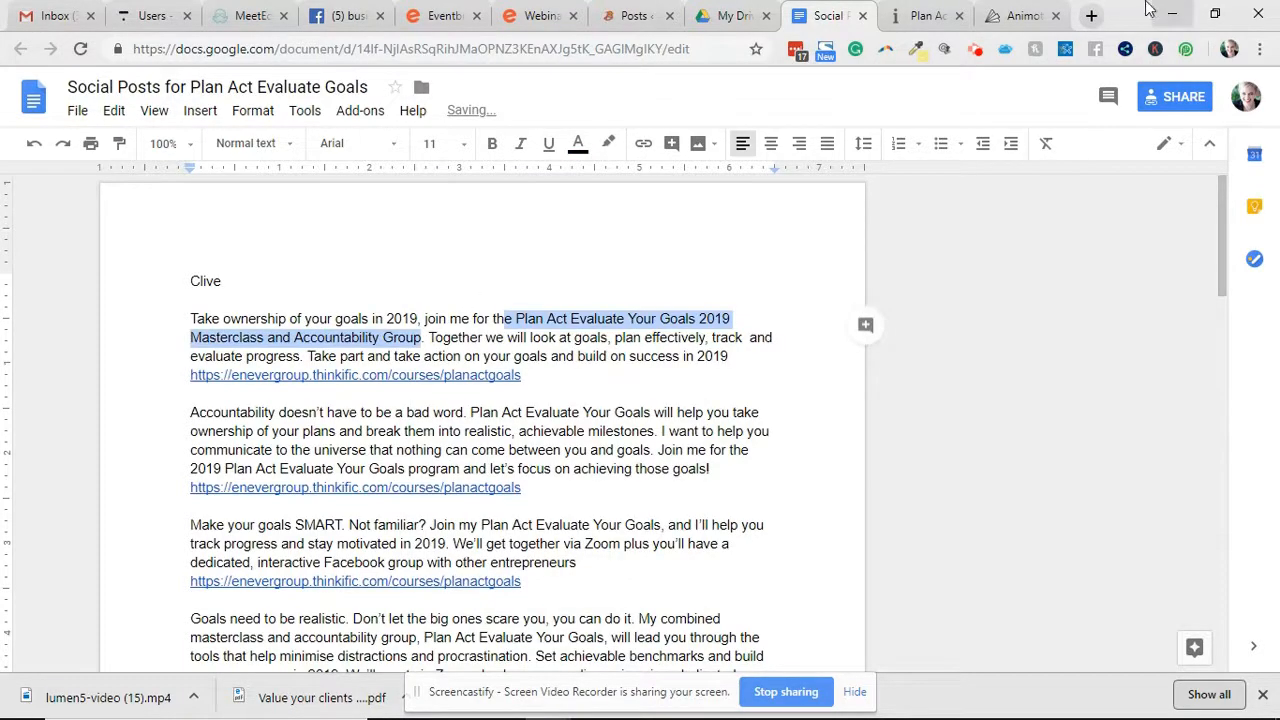
{"action": "left_click", "coordinate": [1025, 14]}
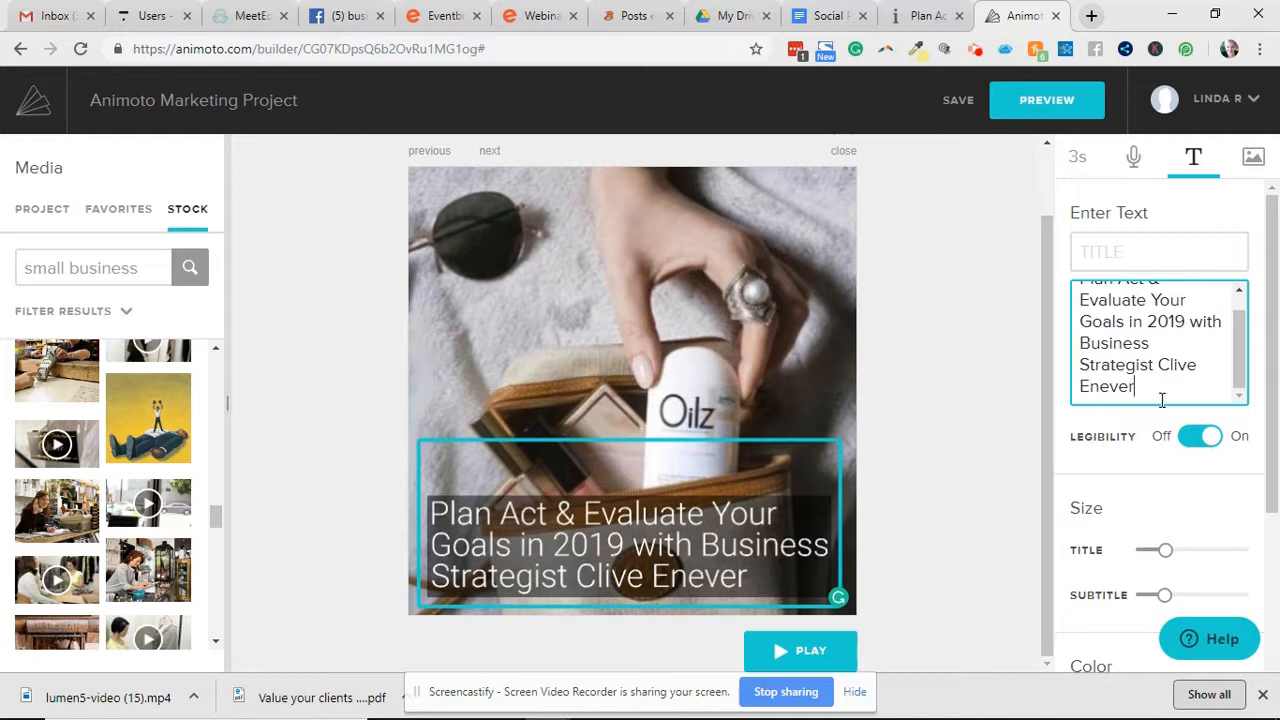
Paste the Masterclass phrase as the slide's subtitle and trim the stray leading 'e '.
{"action": "key", "text": "ctrl+a"}
{"action": "key", "text": "ctrl+v"}
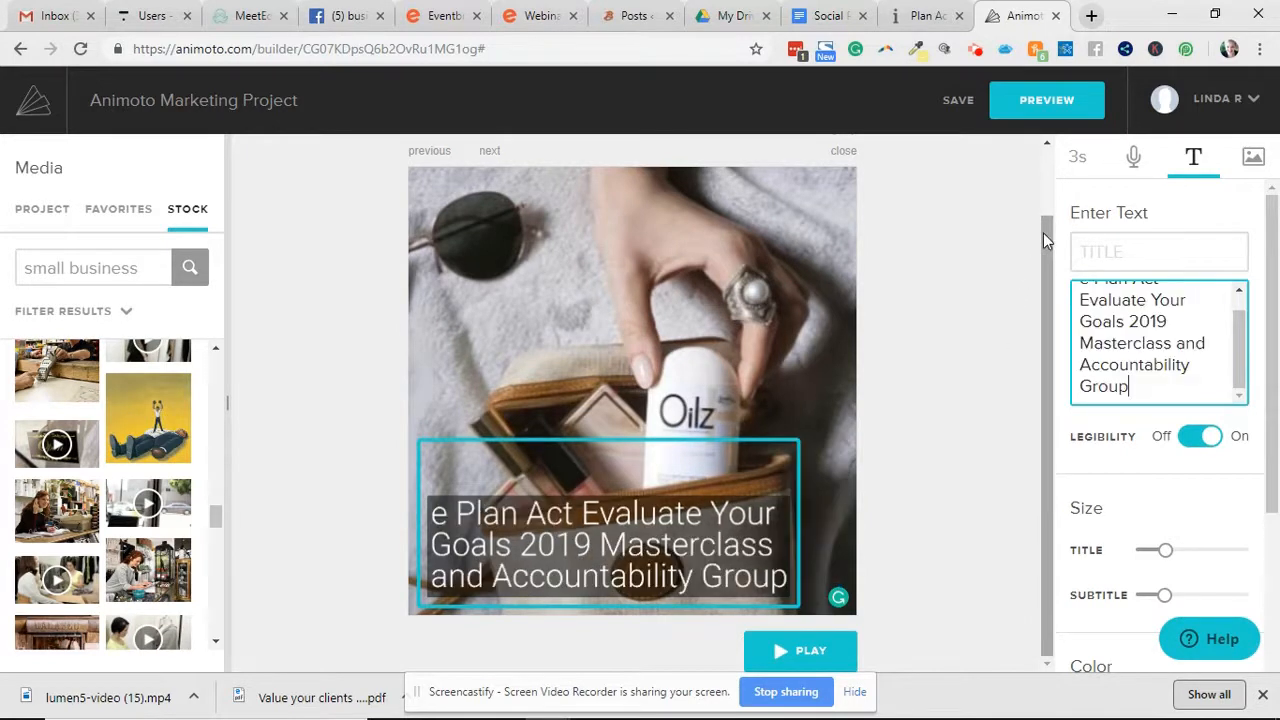
{"action": "scroll", "coordinate": [1166, 335], "scroll_direction": "up", "scroll_amount": 1}
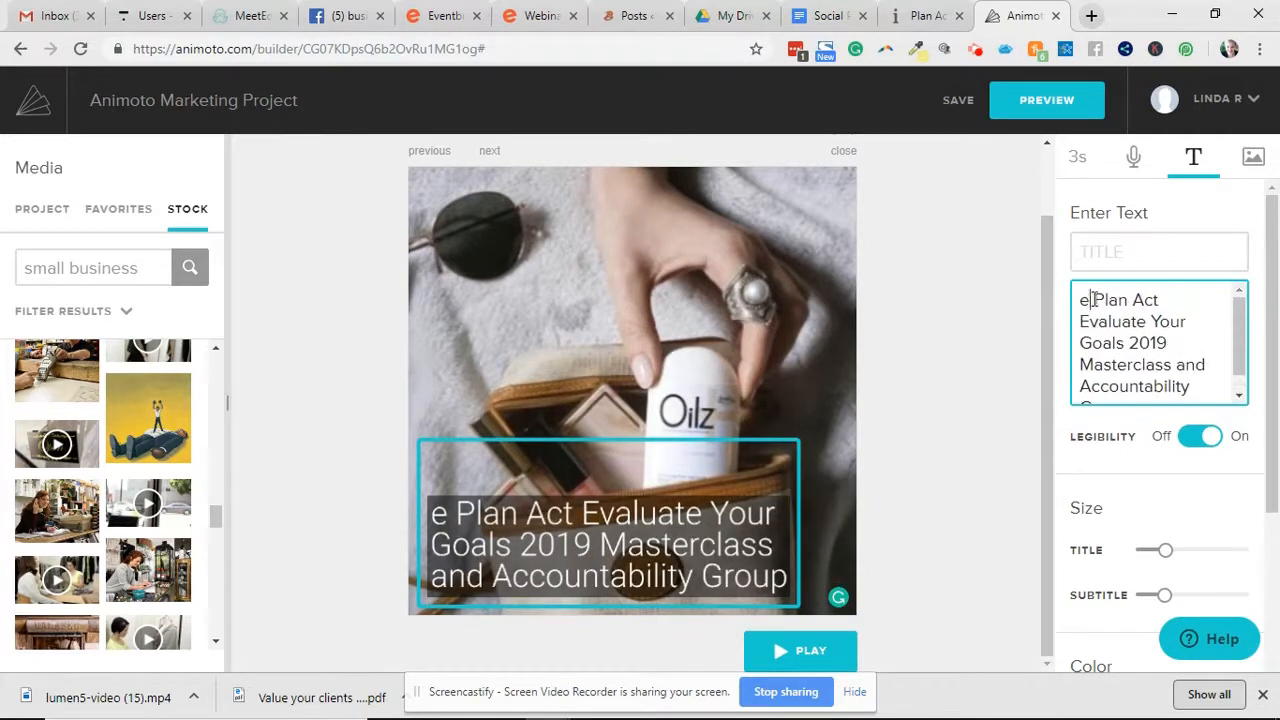
{"action": "key", "text": "BackSpace"}
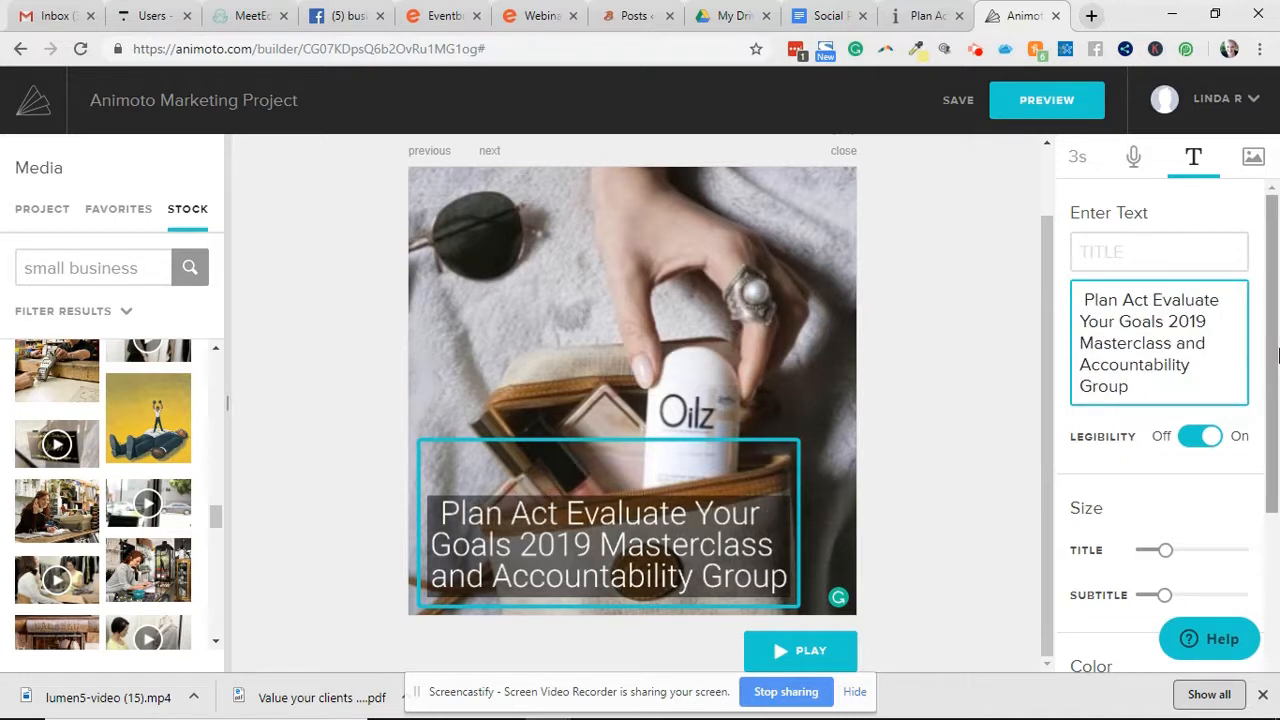
{"action": "key", "text": "Delete"}
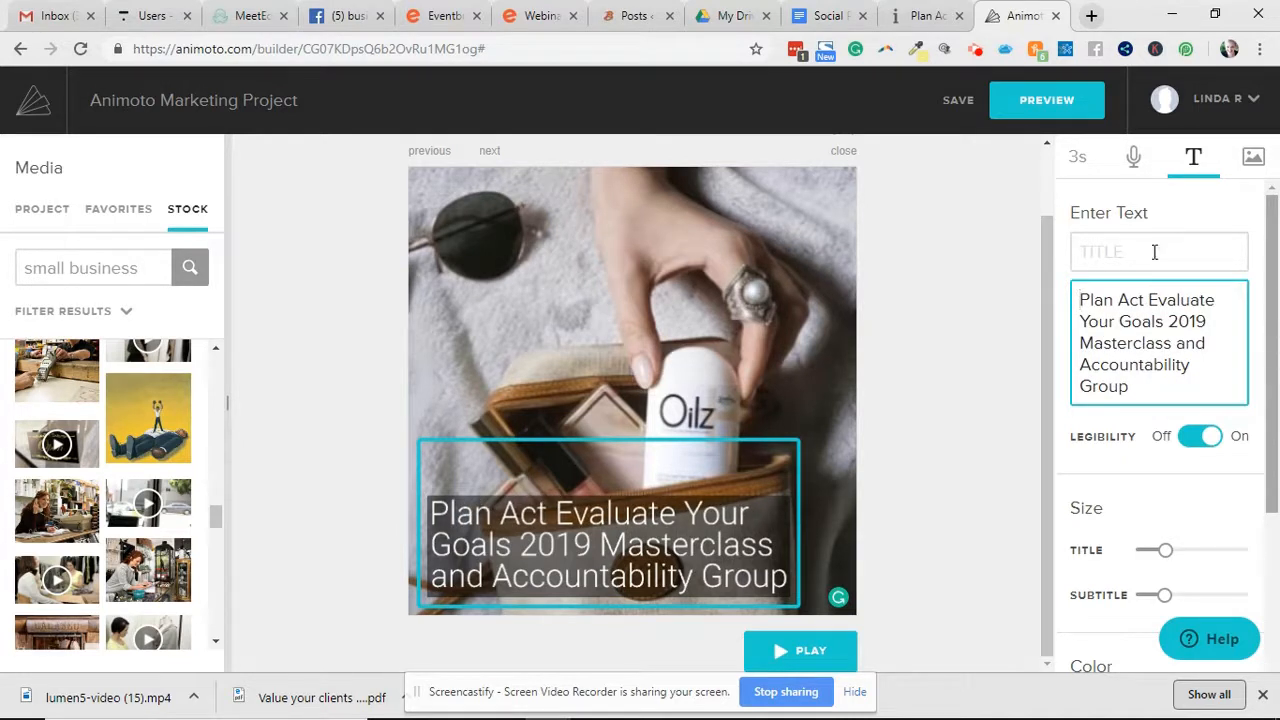
Search stock media for 'business owner' and set the bakery couple photo as background, shifted slightly left.
{"action": "left_click", "coordinate": [86, 280]}
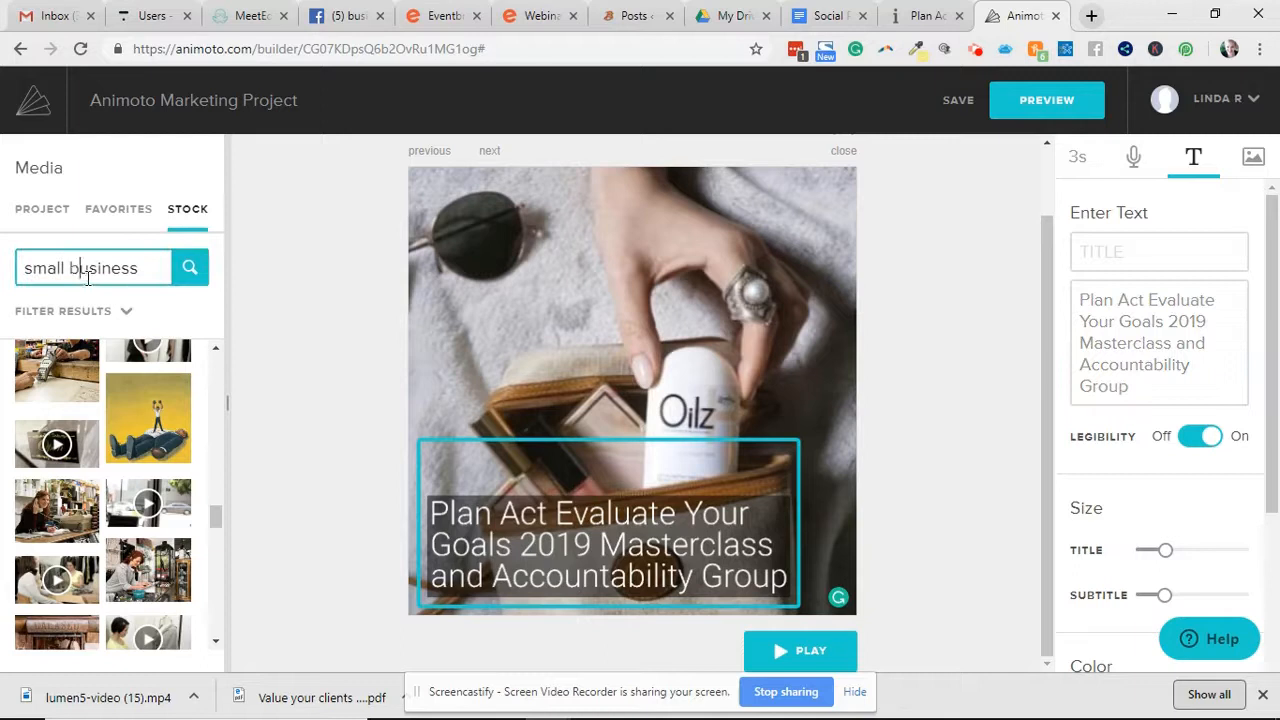
{"action": "left_click_drag", "start_coordinate": [70, 272], "coordinate": [9, 273]}
{"action": "key", "text": "BackSpace"}
{"action": "key", "text": "Return"}
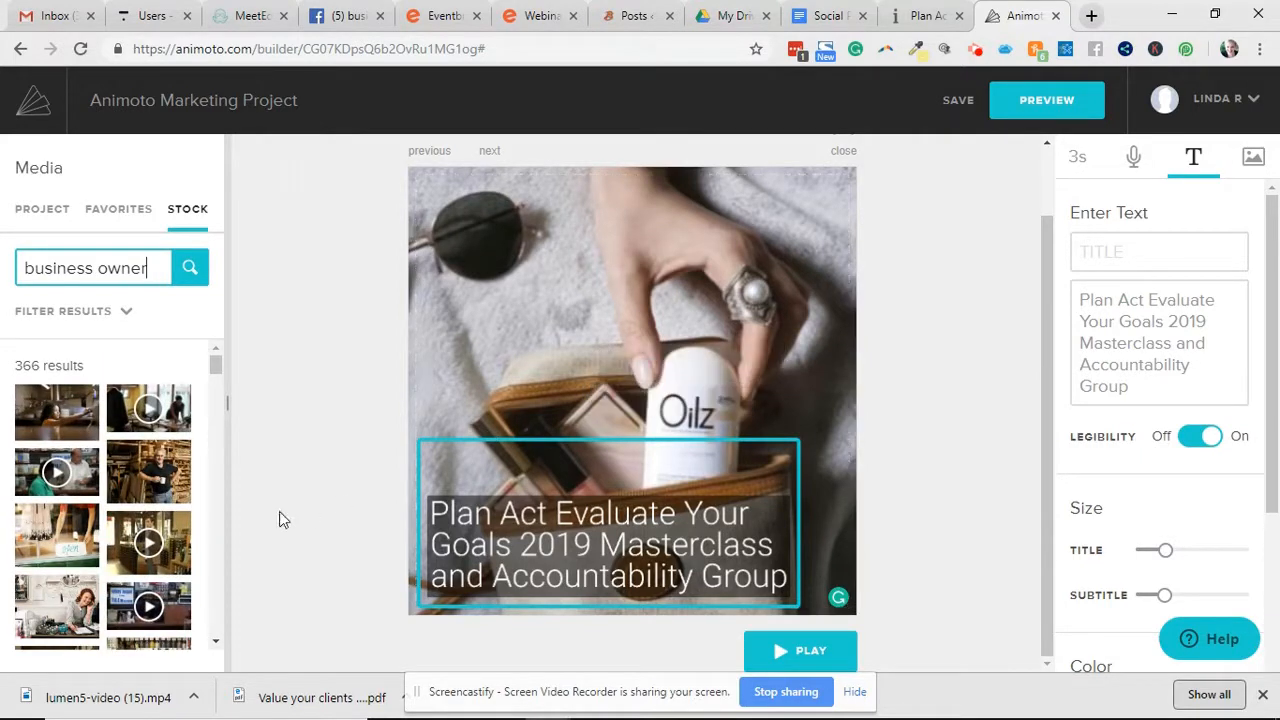
{"action": "scroll", "coordinate": [110, 540], "scroll_direction": "down", "scroll_amount": 2}
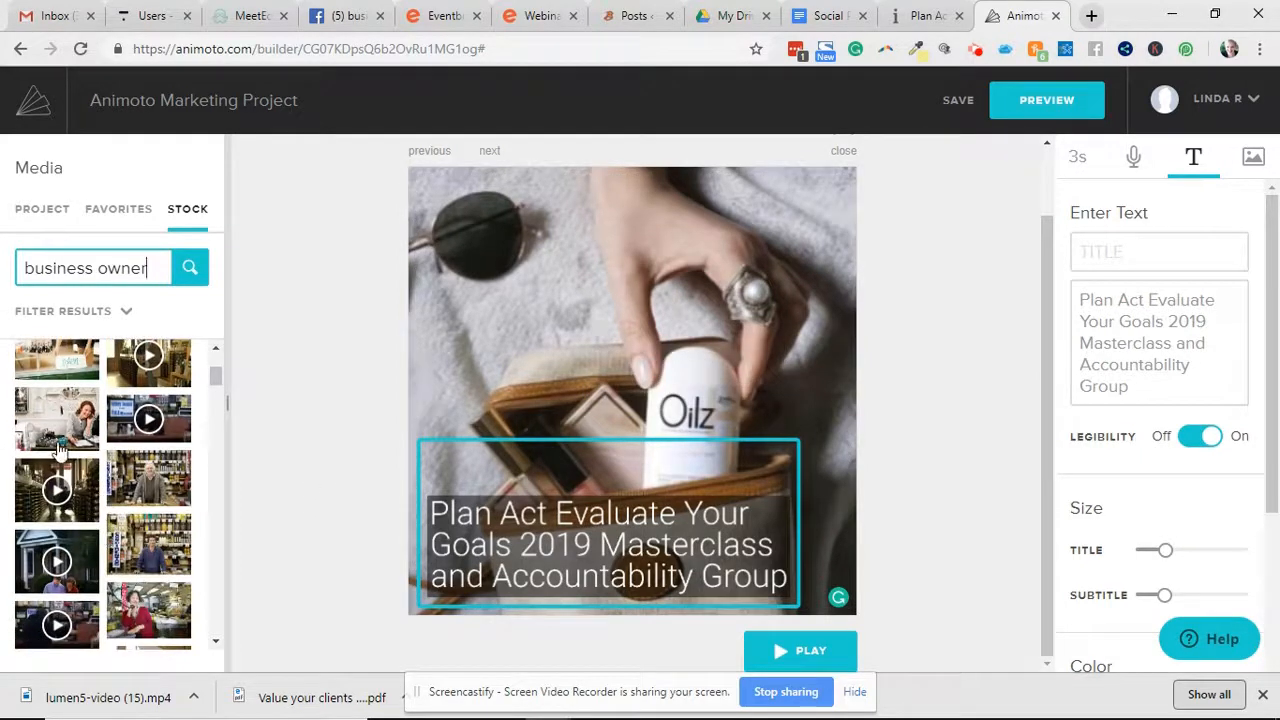
{"action": "scroll", "coordinate": [70, 445], "scroll_direction": "down", "scroll_amount": 5}
{"action": "scroll", "coordinate": [150, 473], "scroll_direction": "down", "scroll_amount": 5}
{"action": "scroll", "coordinate": [180, 535], "scroll_direction": "down", "scroll_amount": 4}
{"action": "left_click_drag", "start_coordinate": [57, 463], "coordinate": [560, 390]}
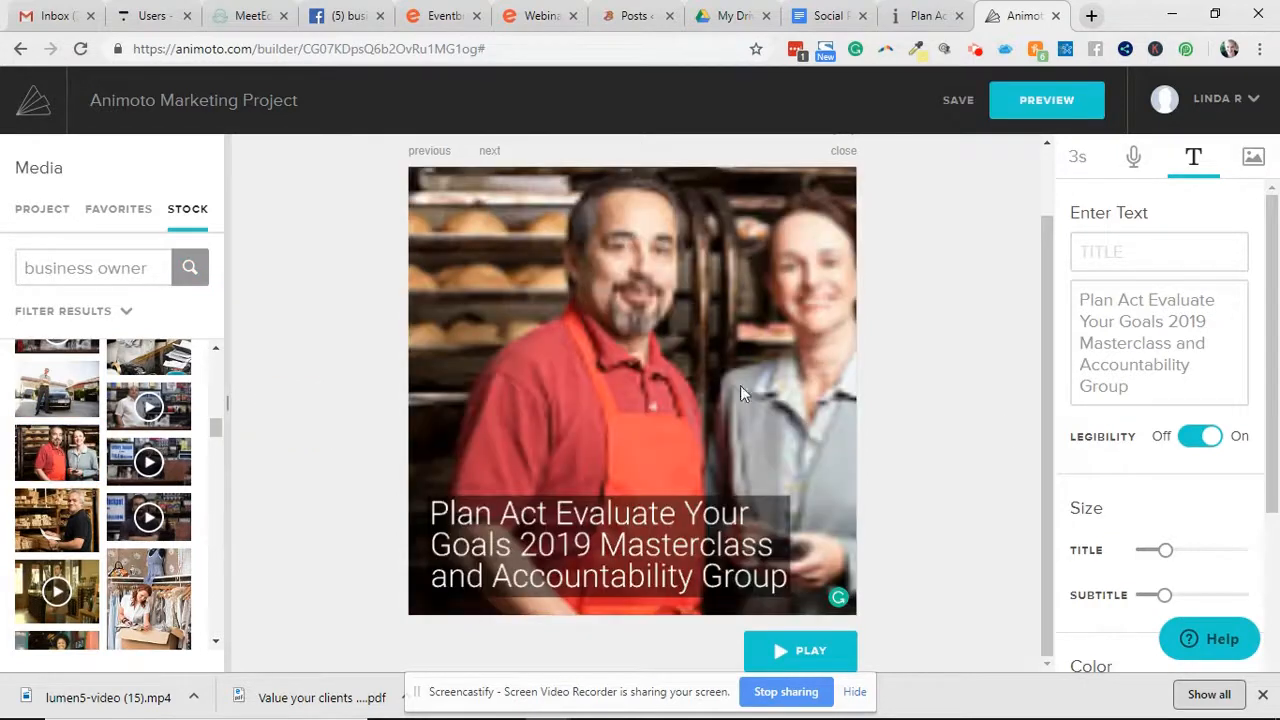
{"action": "left_click", "coordinate": [592, 358]}
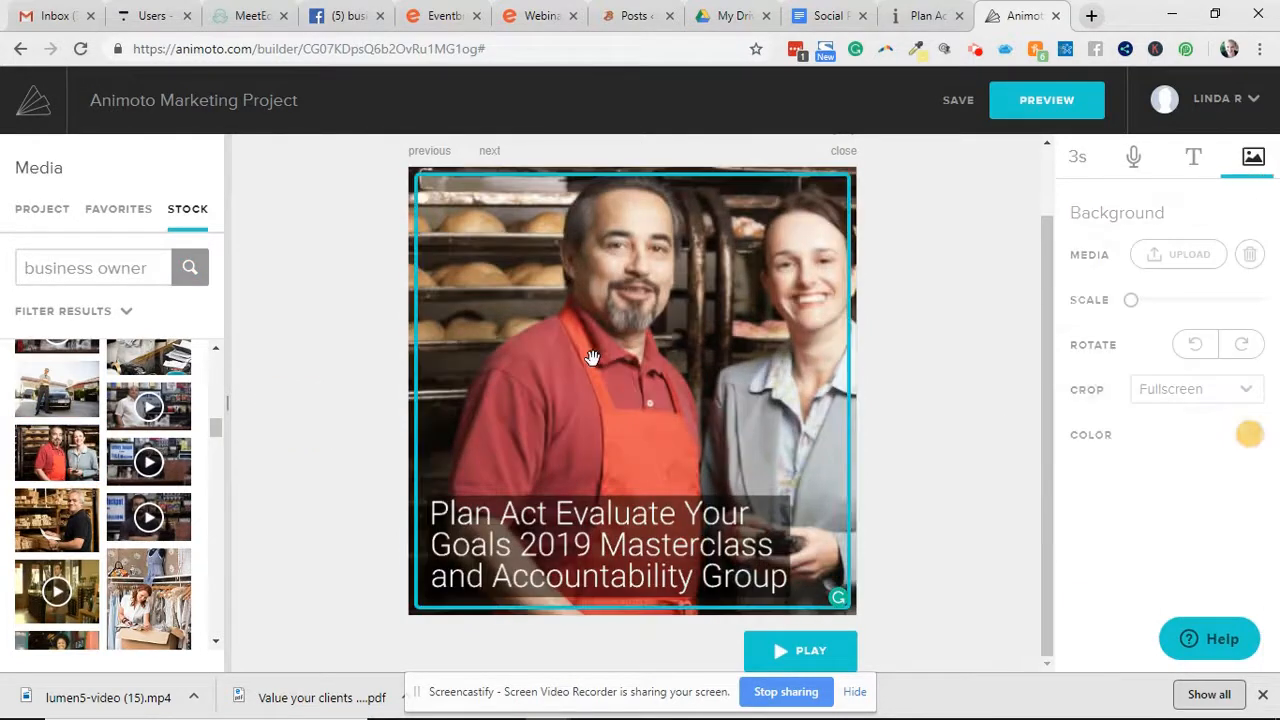
{"action": "left_click_drag", "start_coordinate": [592, 358], "coordinate": [542, 355]}
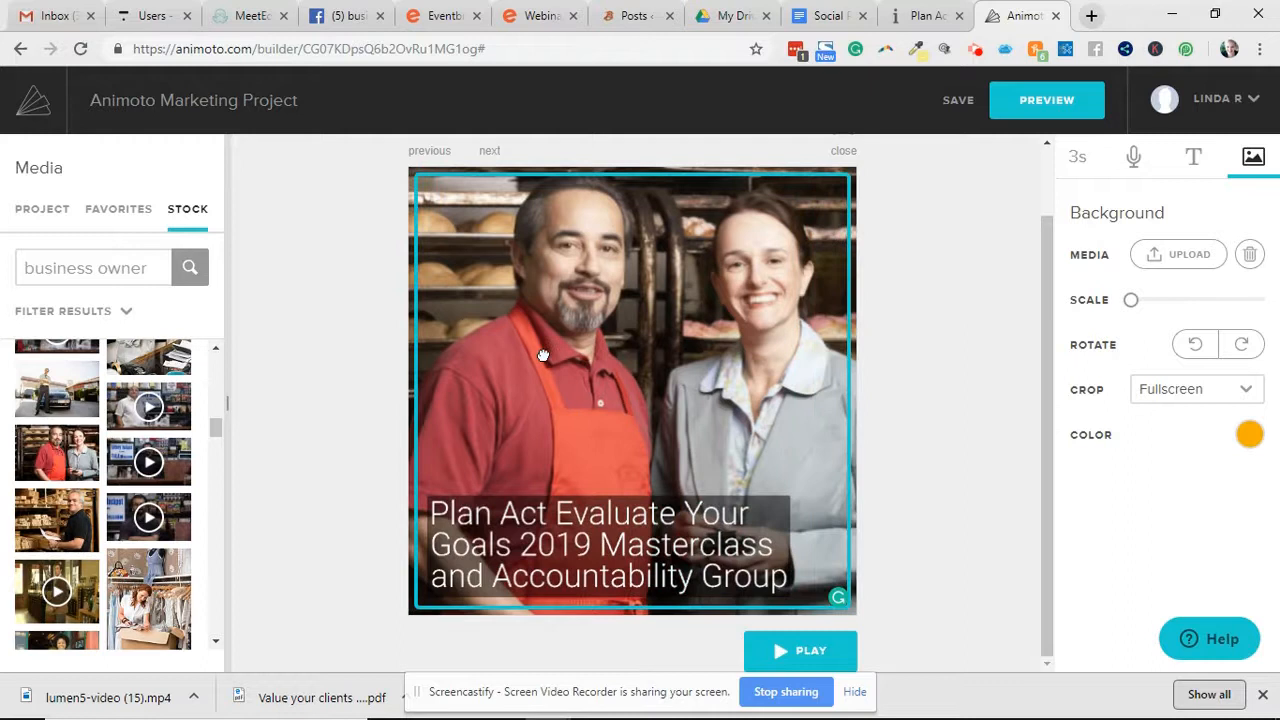
Close the slide editor and open the Effective Skincare block.
{"action": "left_click", "coordinate": [968, 407]}
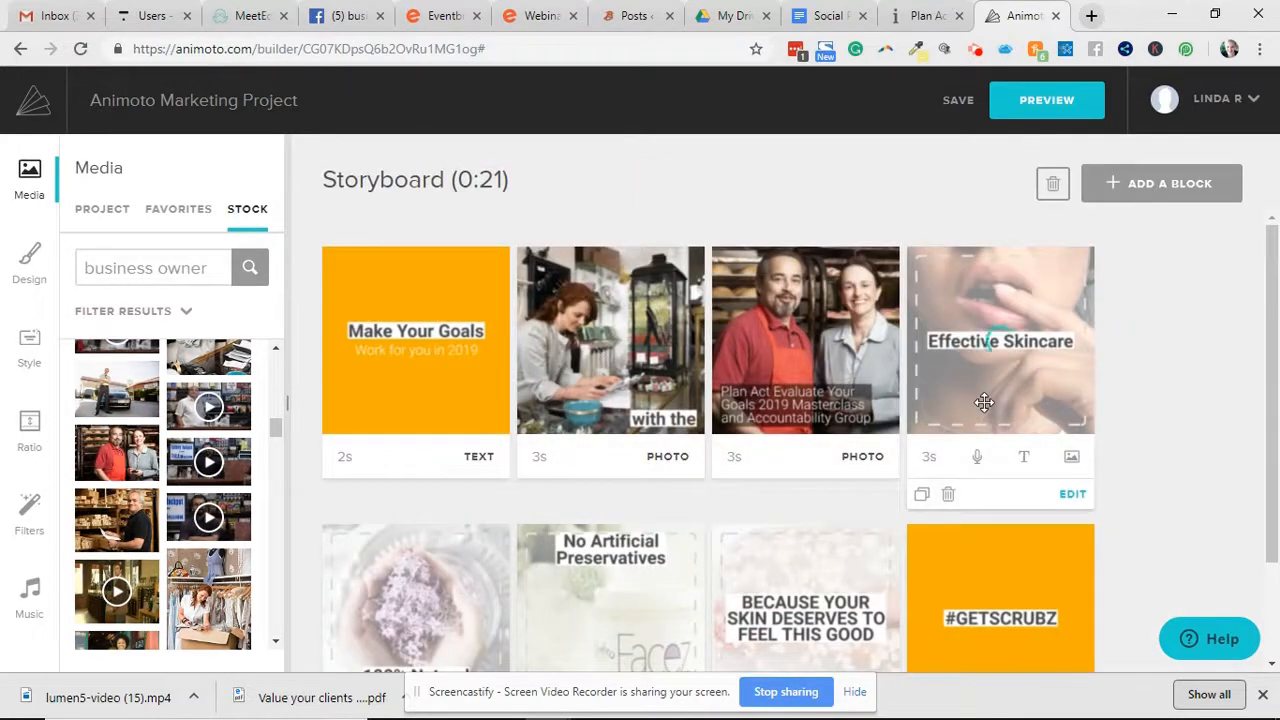
{"action": "left_click", "coordinate": [1004, 331]}
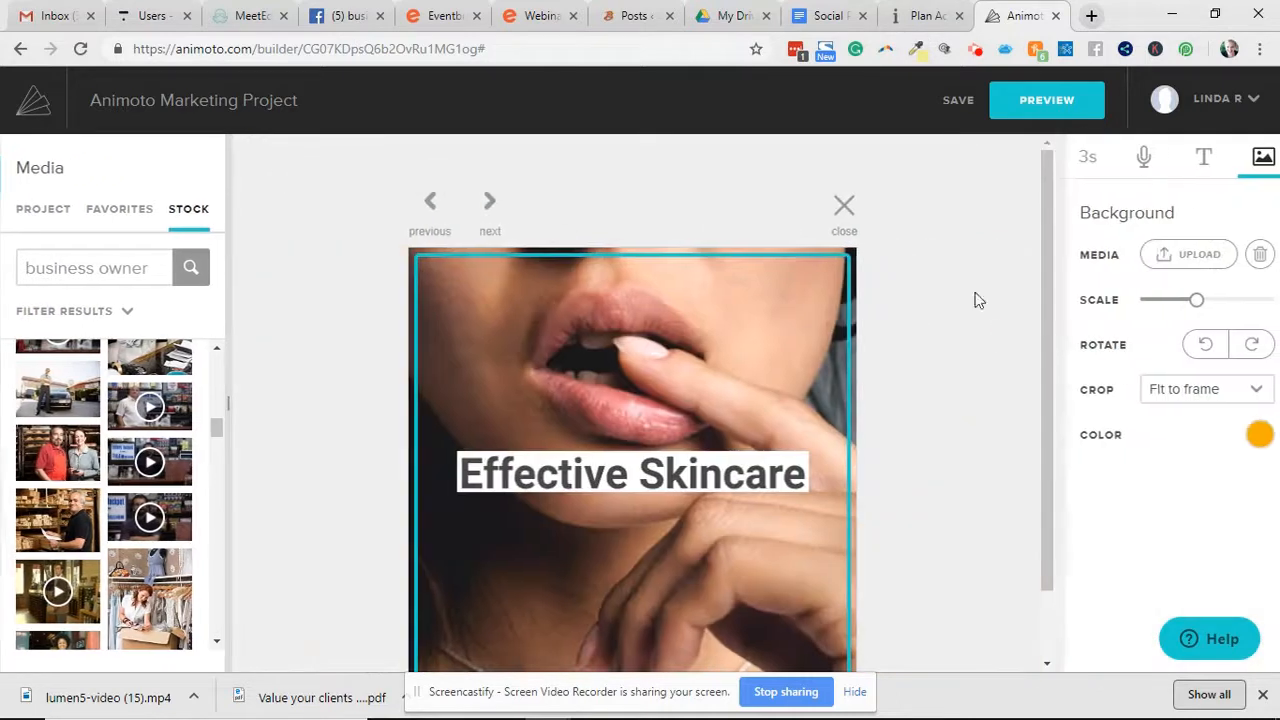
{"action": "left_click", "coordinate": [925, 16]}
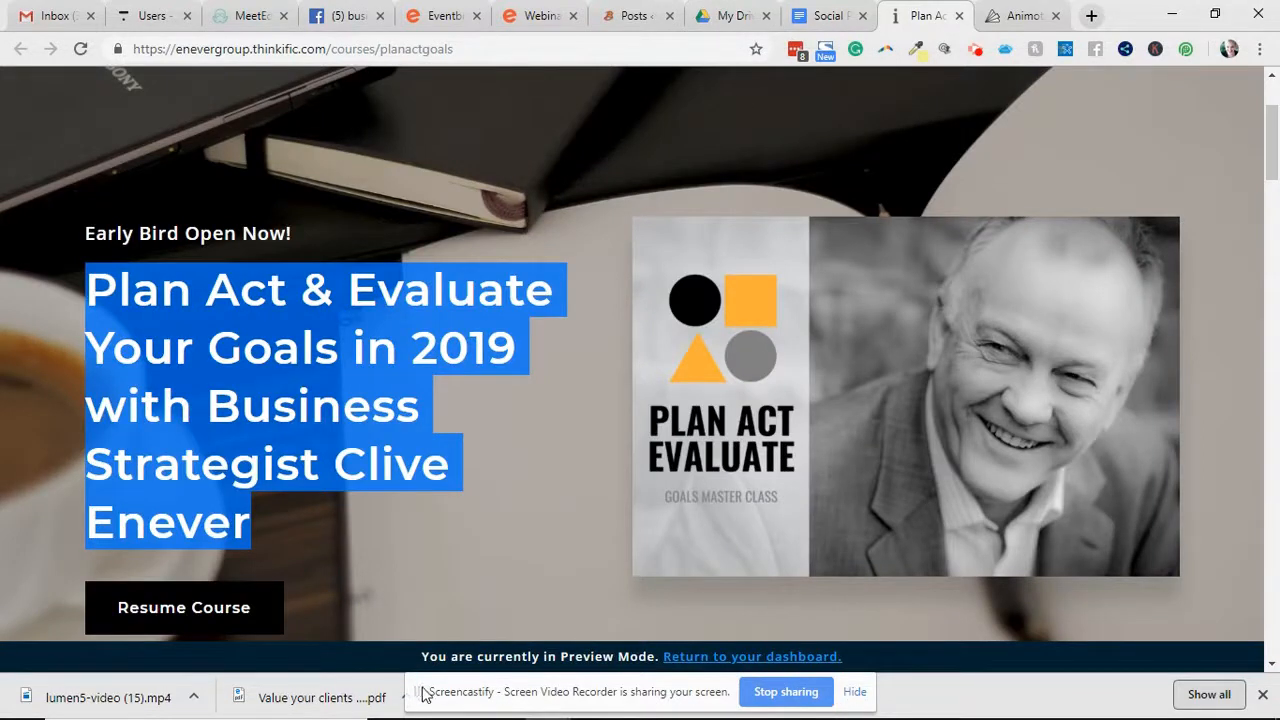
Copy the course page's first goal-setting paragraph and return to the Animoto builder.
{"action": "scroll", "coordinate": [476, 374], "scroll_direction": "down", "scroll_amount": 5}
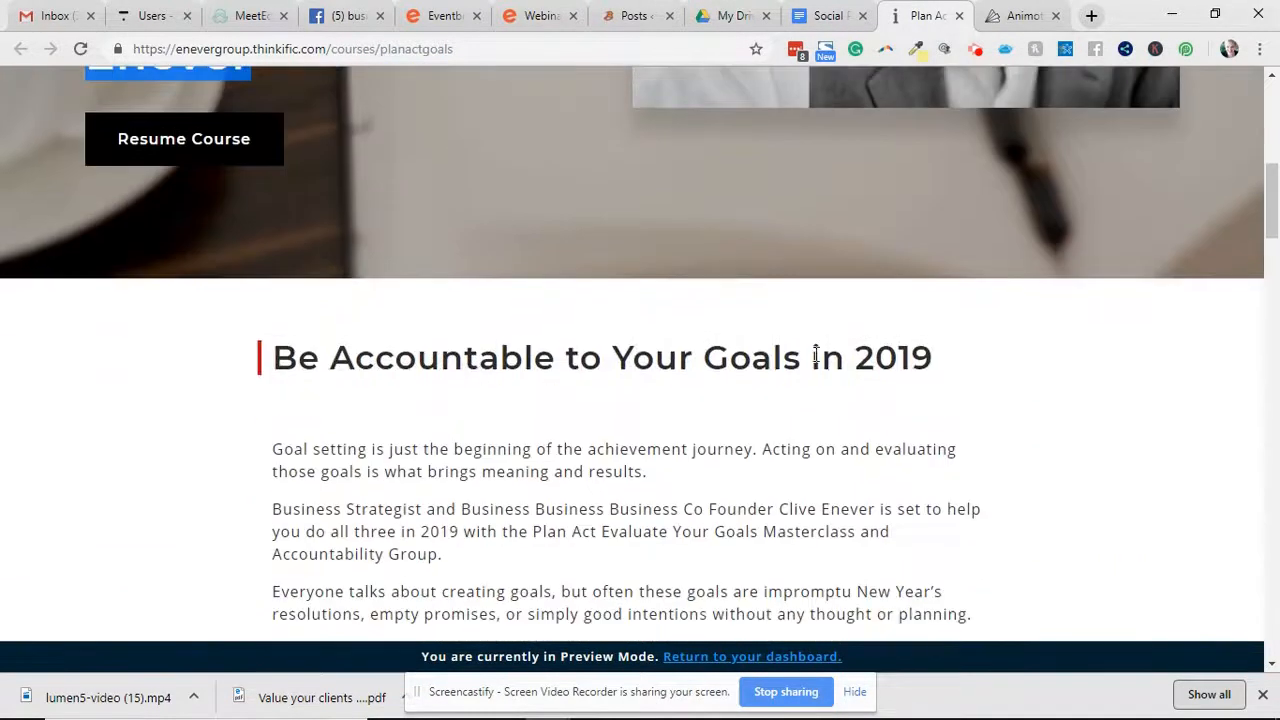
{"action": "scroll", "coordinate": [760, 425], "scroll_direction": "down", "scroll_amount": 1}
{"action": "left_click_drag", "start_coordinate": [686, 386], "coordinate": [271, 355]}
{"action": "right_click", "coordinate": [346, 366]}
{"action": "left_click", "coordinate": [388, 390]}
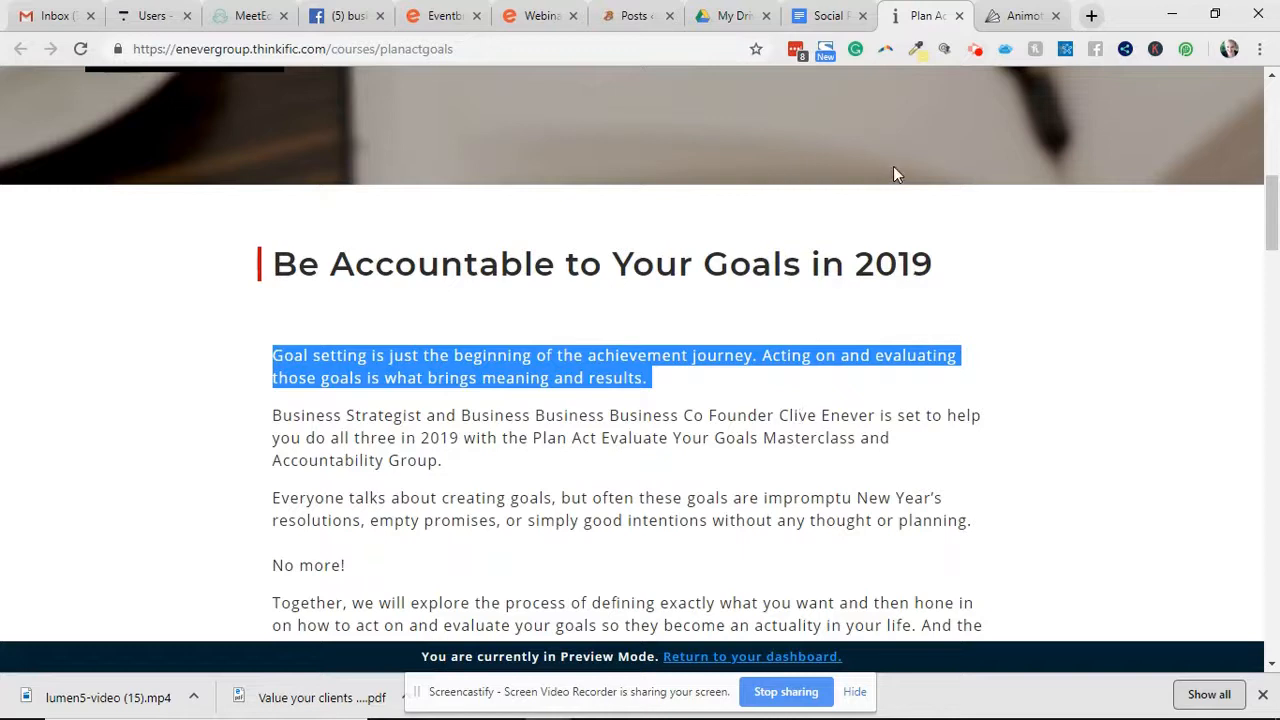
{"action": "left_click", "coordinate": [826, 18]}
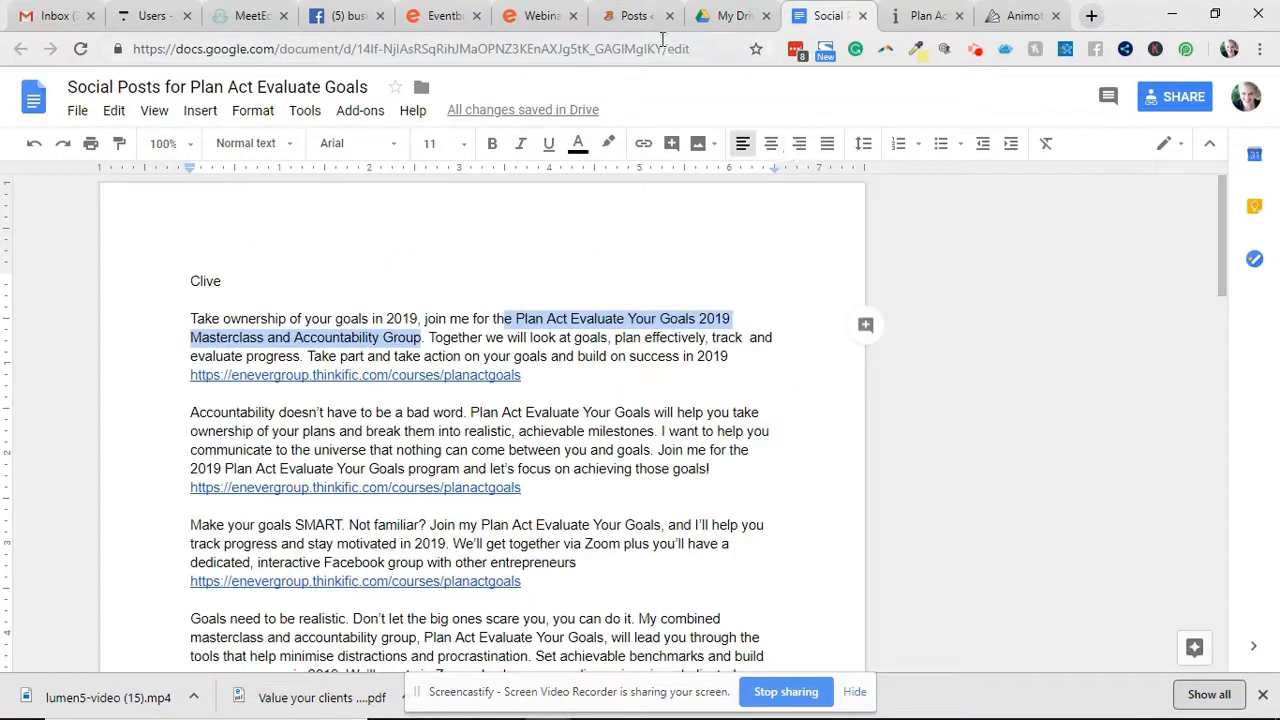
{"action": "left_click", "coordinate": [921, 16]}
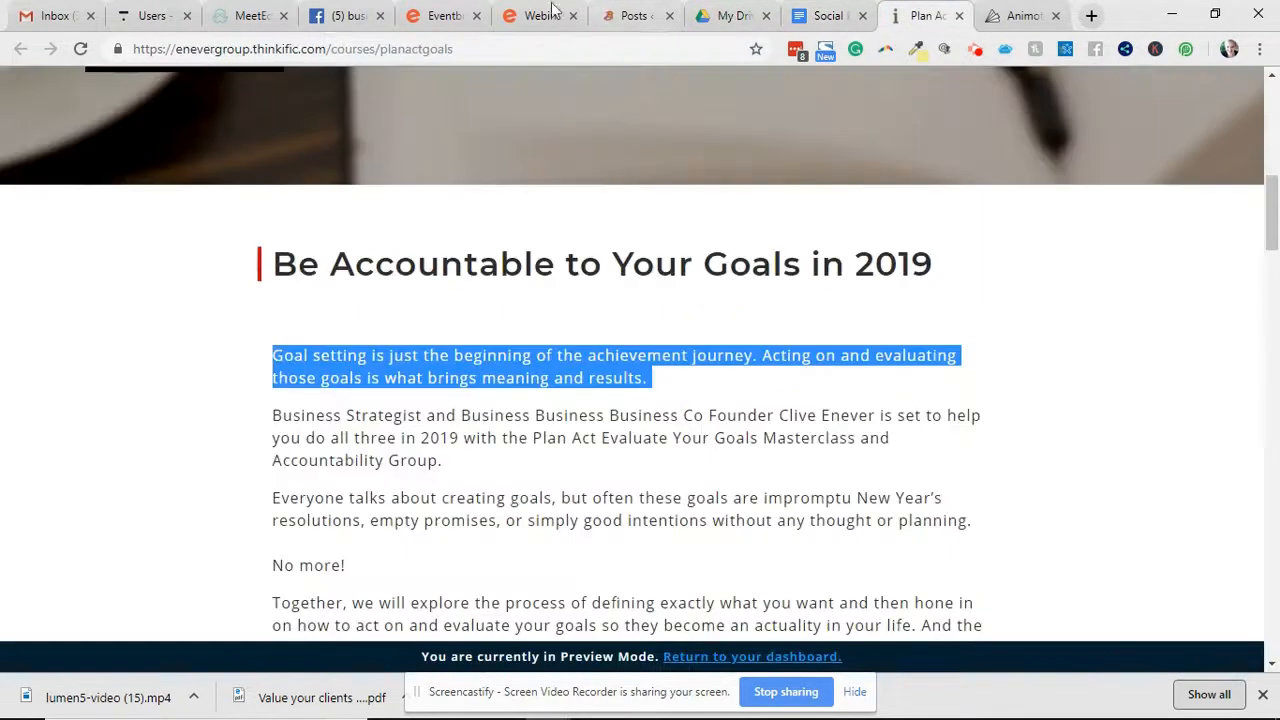
{"action": "left_click", "coordinate": [248, 15]}
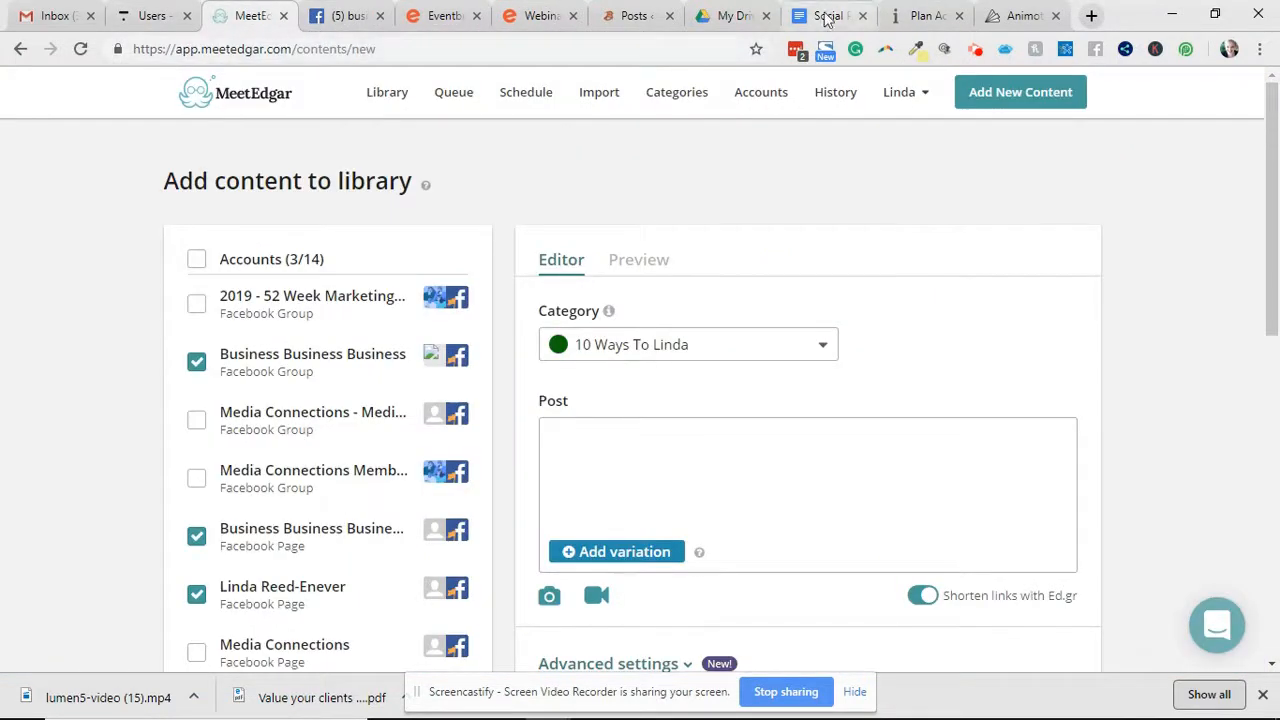
{"action": "left_click", "coordinate": [1010, 16]}
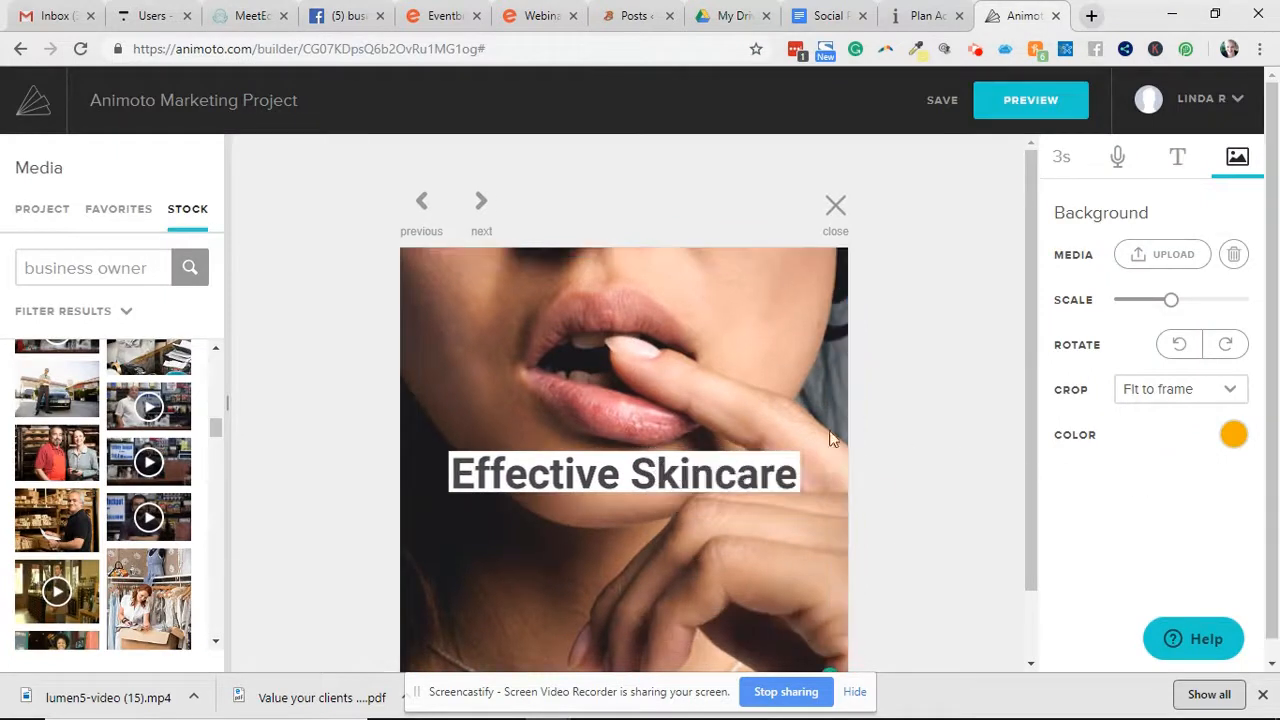
Replace 'Effective Skincare' with the pasted paragraph, keeping only its first sentence about goal setting.
{"action": "left_click", "coordinate": [775, 479]}
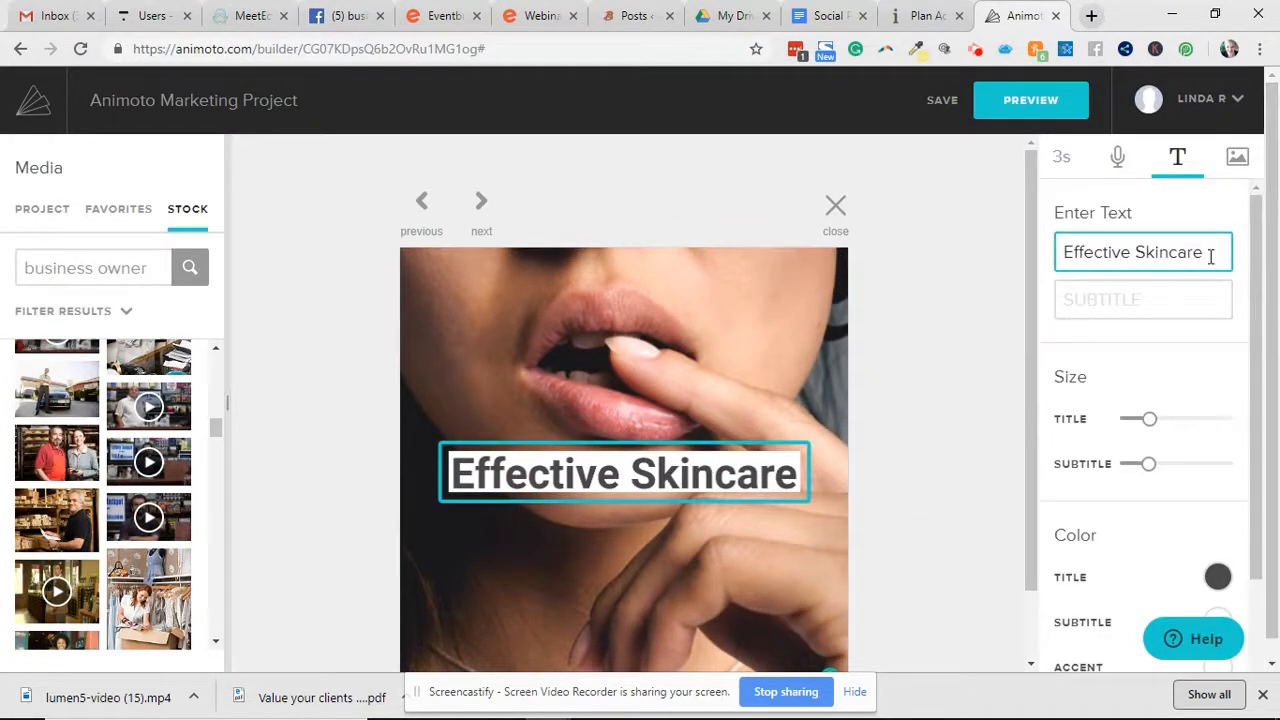
{"action": "left_click_drag", "start_coordinate": [1209, 254], "coordinate": [1008, 202]}
{"action": "key", "text": "ctrl+v"}
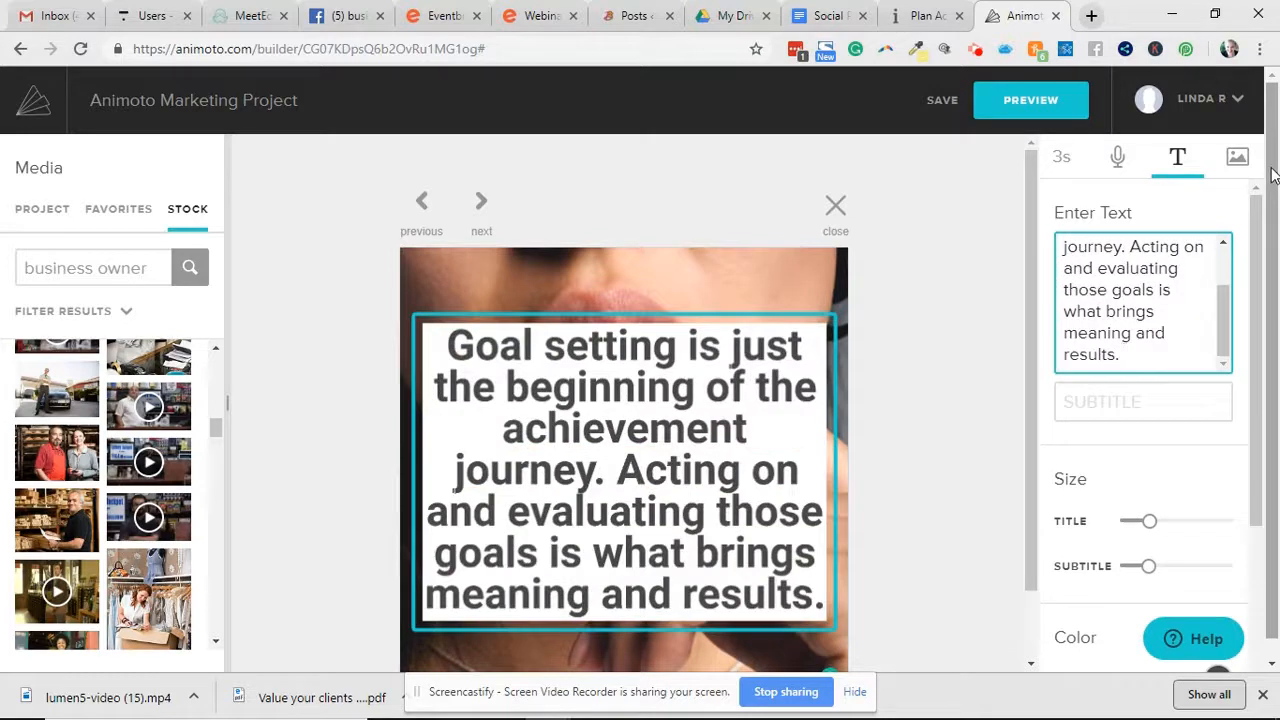
{"action": "scroll", "coordinate": [1131, 250], "scroll_direction": "up", "scroll_amount": 3}
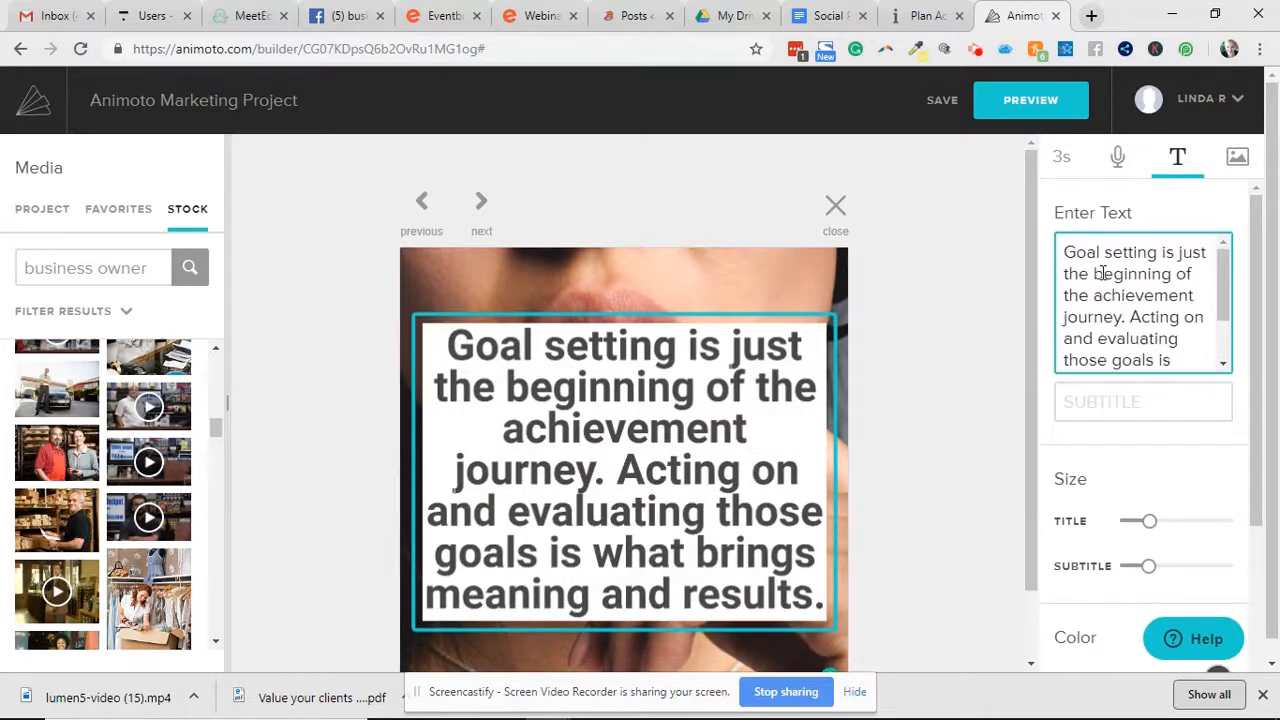
{"action": "scroll", "coordinate": [1109, 273], "scroll_direction": "down", "scroll_amount": 3}
{"action": "left_click_drag", "start_coordinate": [1131, 250], "coordinate": [1219, 374]}
{"action": "key", "text": "ctrl+c"}
{"action": "key", "text": "BackSpace"}
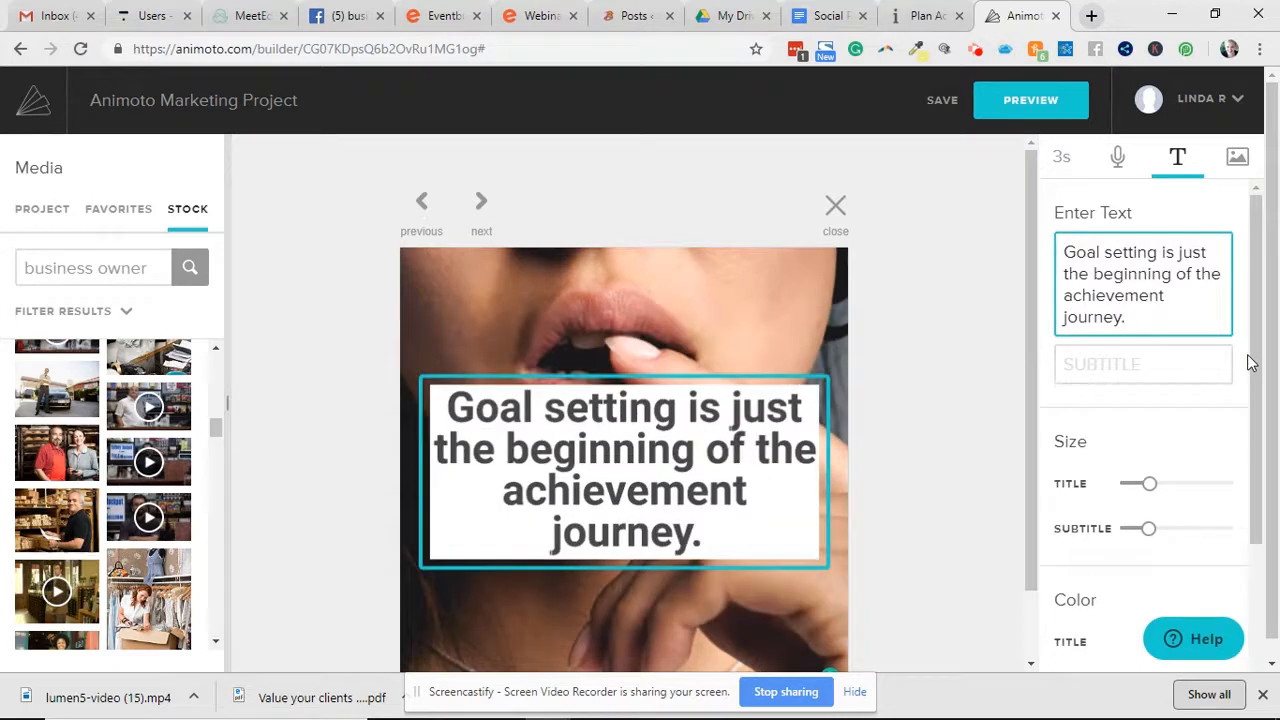
{"action": "left_click", "coordinate": [893, 497]}
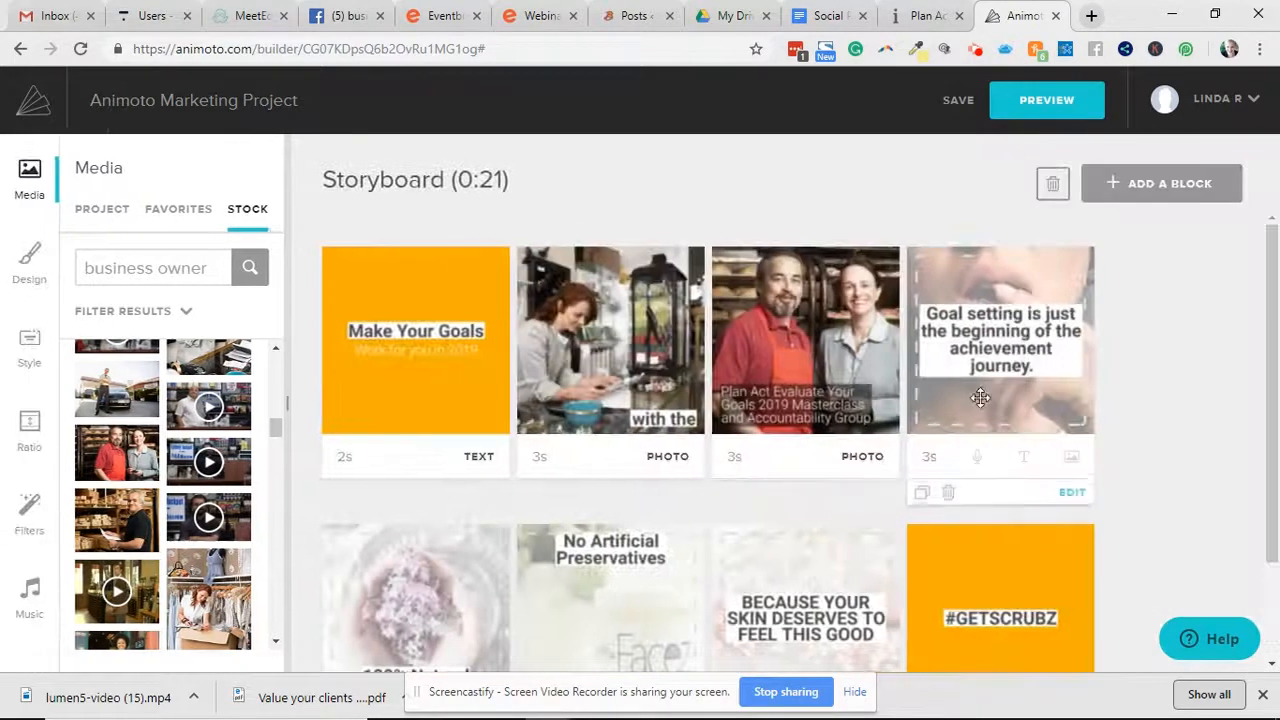
{"action": "left_click", "coordinate": [1012, 410]}
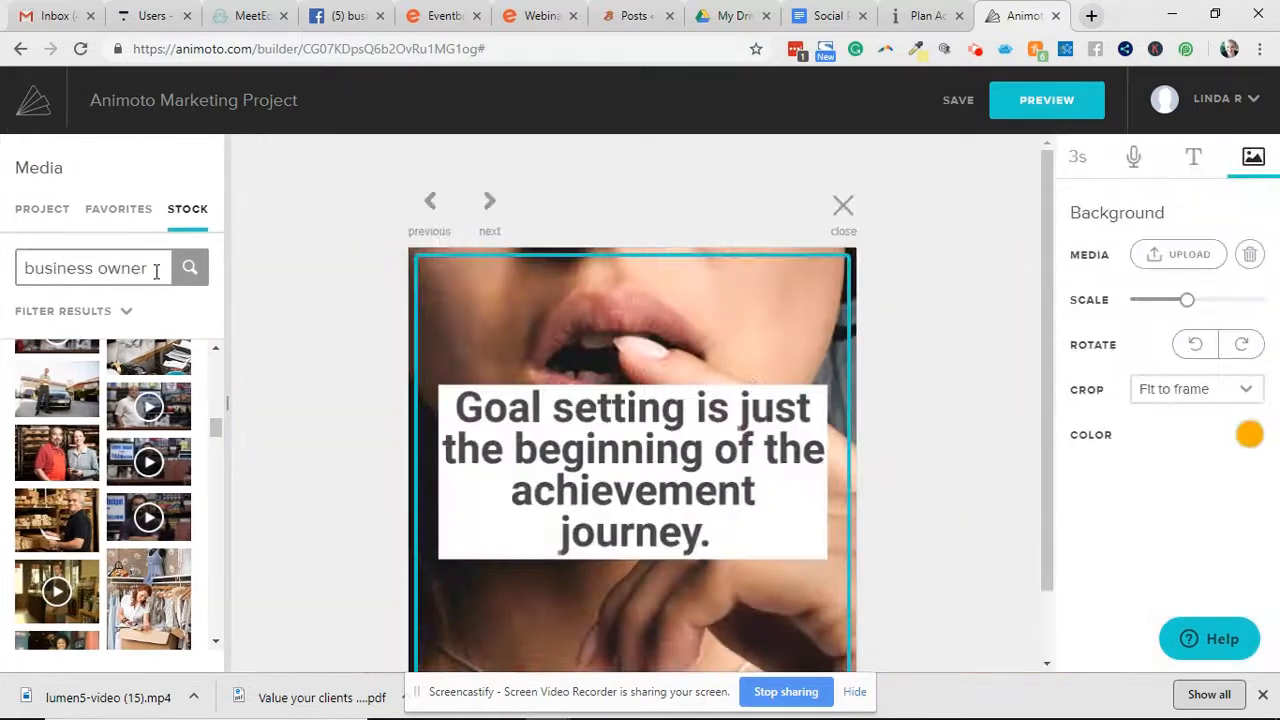
Search stock media for 'goals' and set the businessman photo as the block's background.
{"action": "triple_click", "coordinate": [156, 271]}
{"action": "type", "text": "goals"}
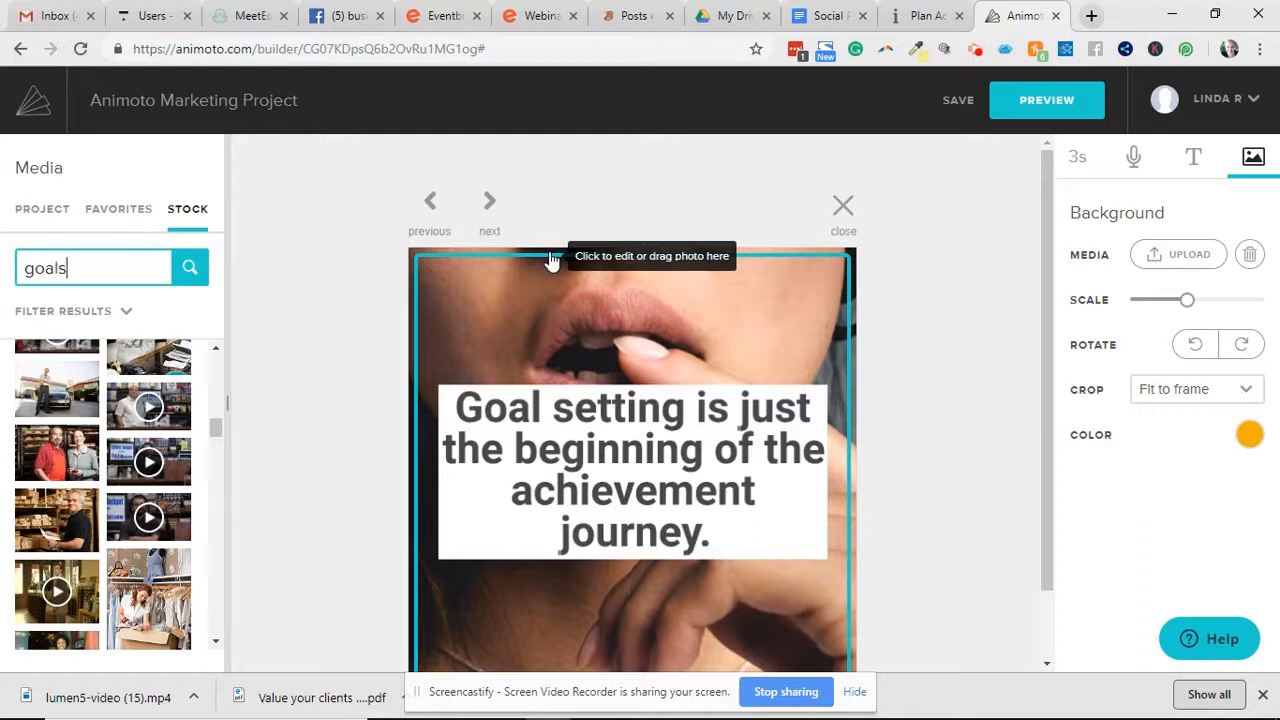
{"action": "left_click", "coordinate": [200, 270]}
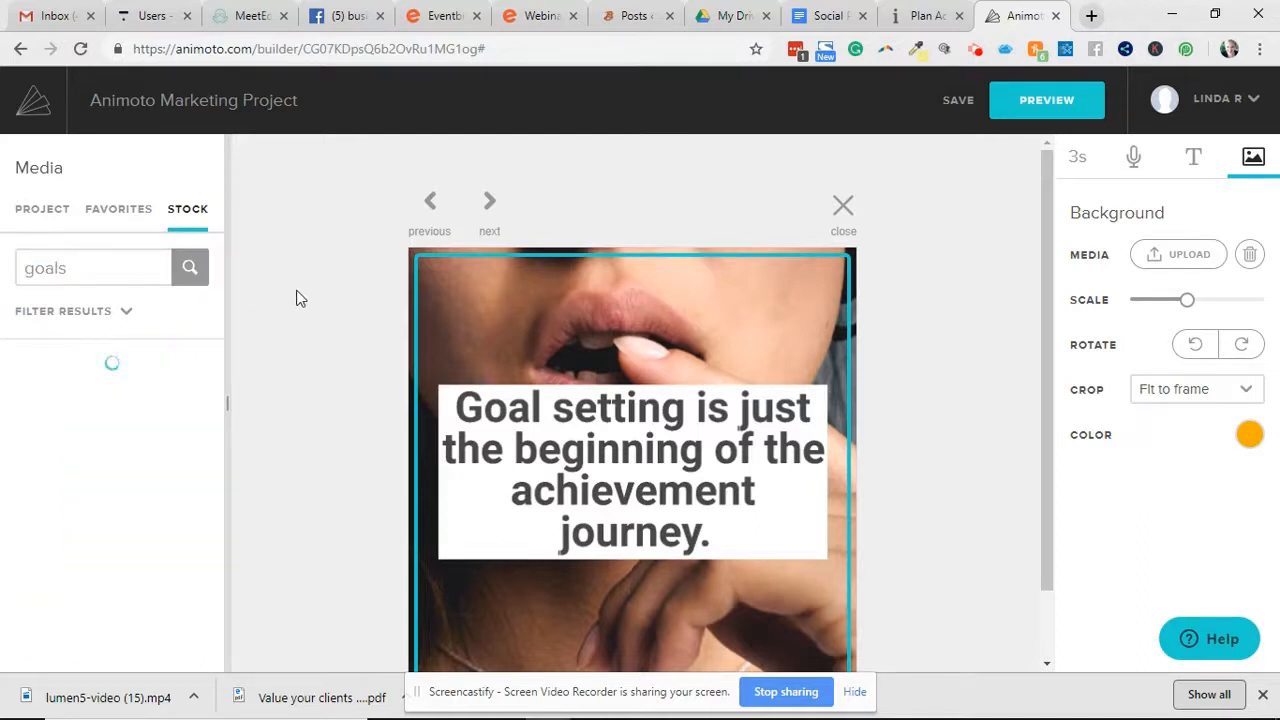
{"action": "scroll", "coordinate": [146, 380], "scroll_direction": "down", "scroll_amount": 3}
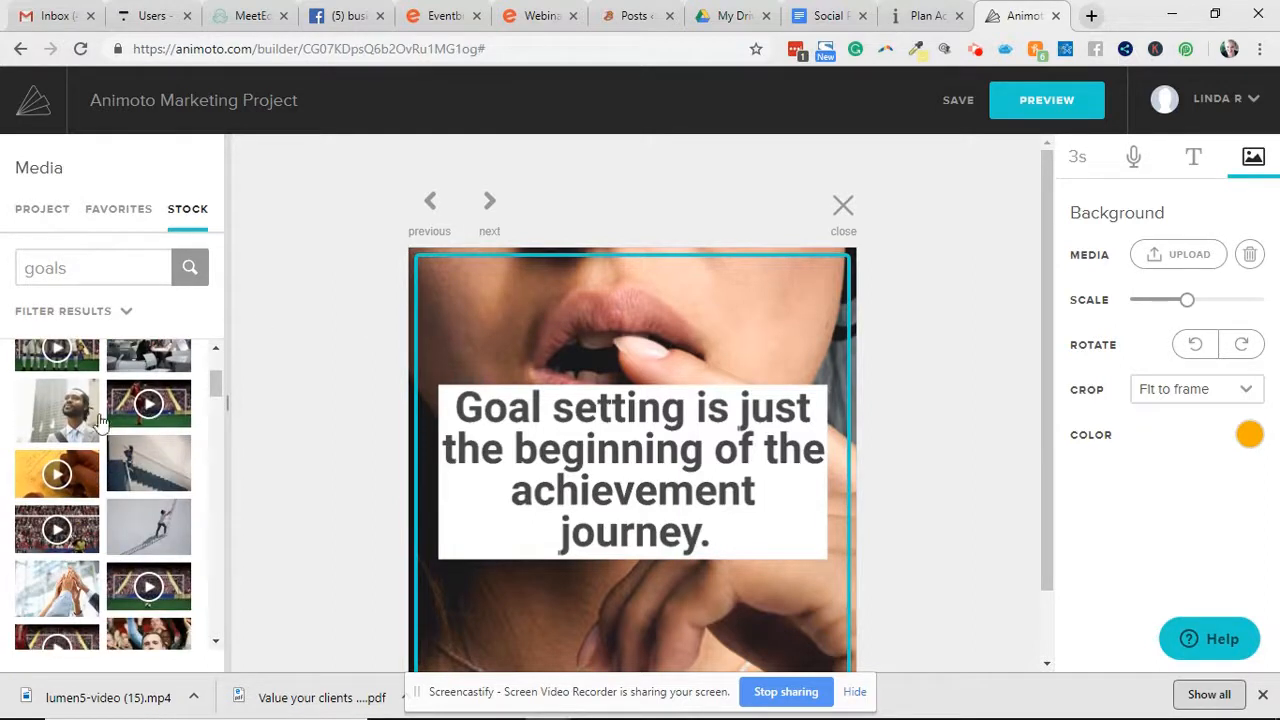
{"action": "left_click_drag", "start_coordinate": [60, 420], "coordinate": [584, 455]}
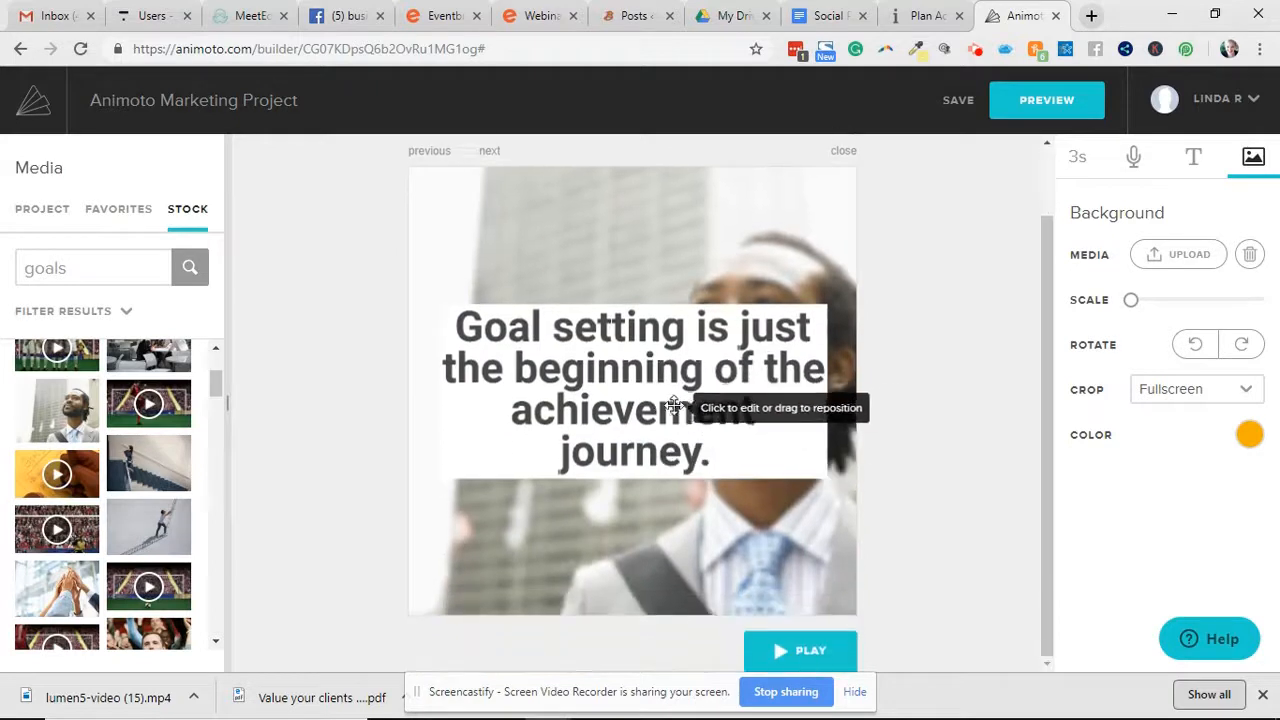
Move the caption lower, preview the block, and advance to the 100% Natural Ingredients block.
{"action": "left_click", "coordinate": [664, 440]}
{"action": "left_click", "coordinate": [666, 494]}
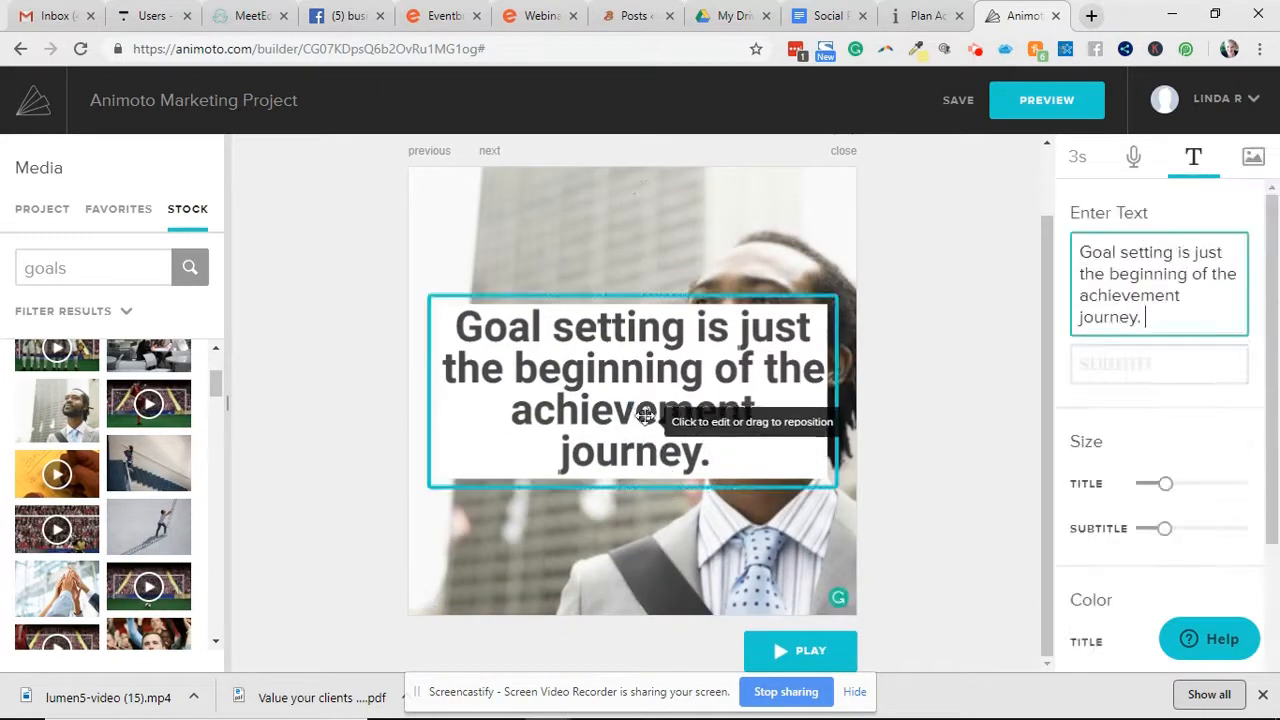
{"action": "left_click_drag", "start_coordinate": [640, 385], "coordinate": [645, 497]}
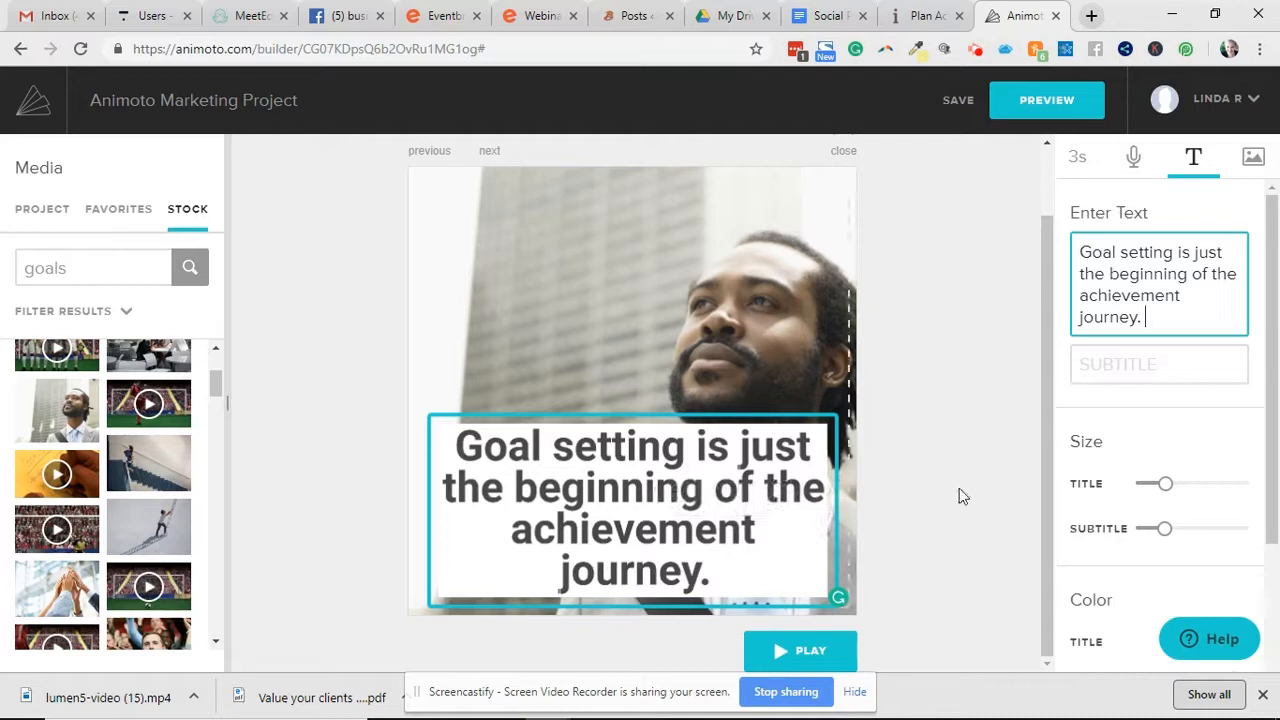
{"action": "left_click", "coordinate": [830, 651]}
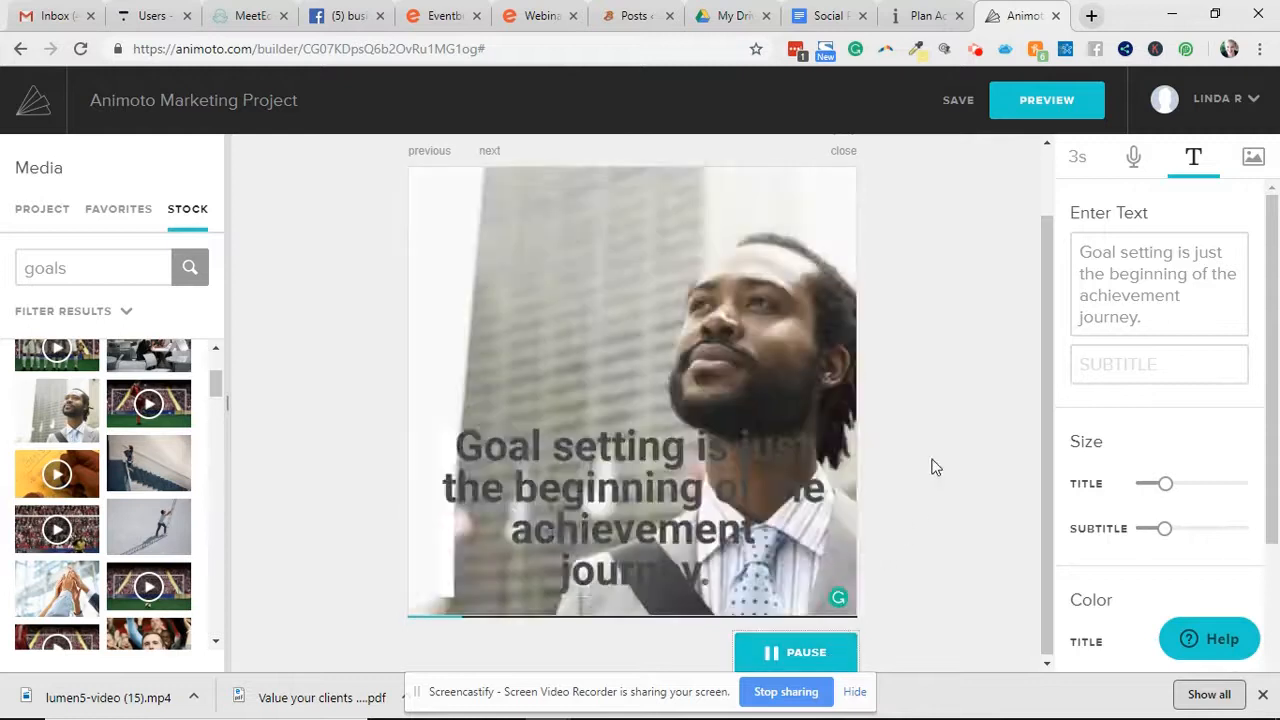
{"action": "left_click", "coordinate": [489, 212]}
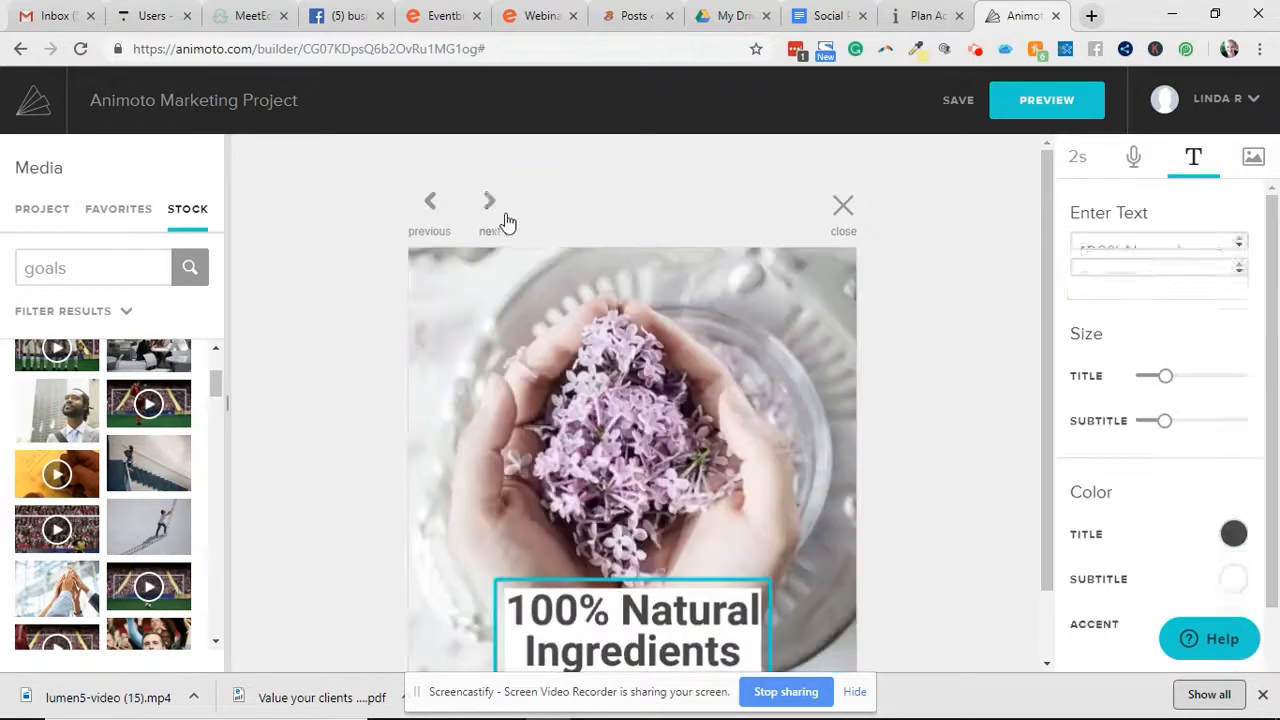
{"action": "scroll", "coordinate": [650, 450], "scroll_direction": "down", "scroll_amount": 1}
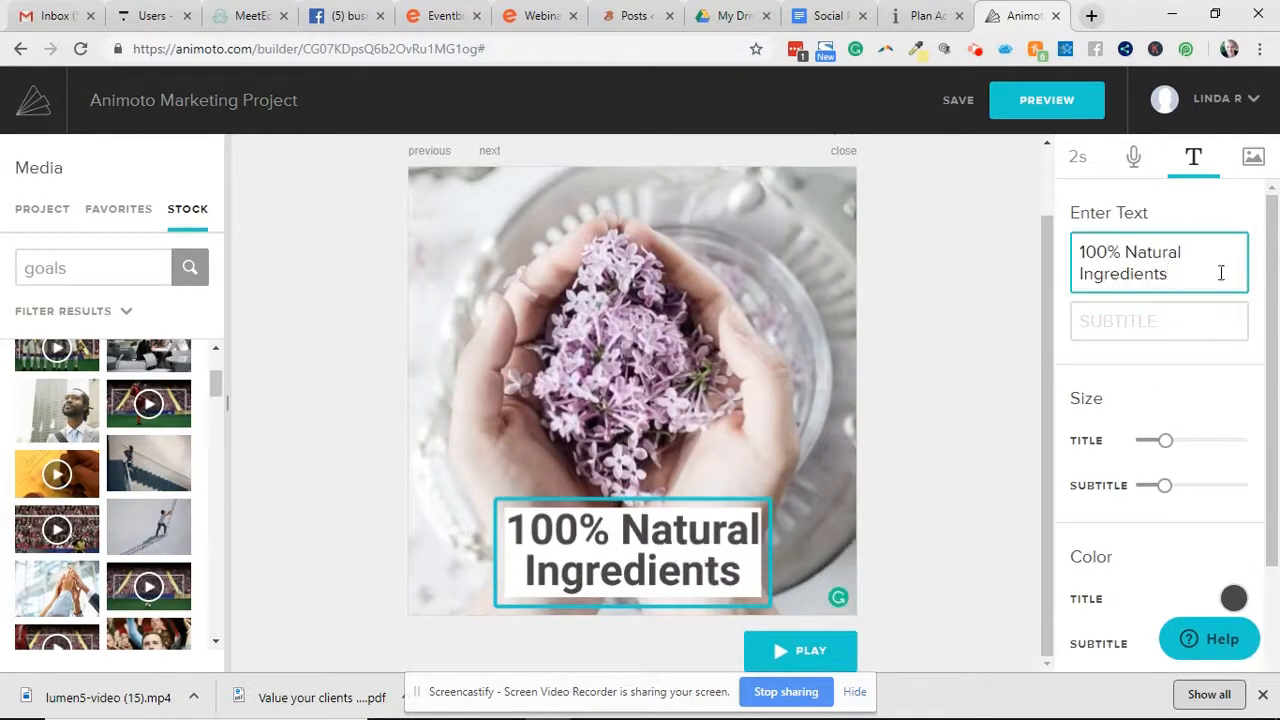
Delete the 100% Natural Ingredients title and paste the 'Acting on and evaluating...' sentence as subtitle.
{"action": "left_click_drag", "start_coordinate": [1220, 272], "coordinate": [997, 224]}
{"action": "key", "text": "BackSpace"}
{"action": "left_click", "coordinate": [1163, 305]}
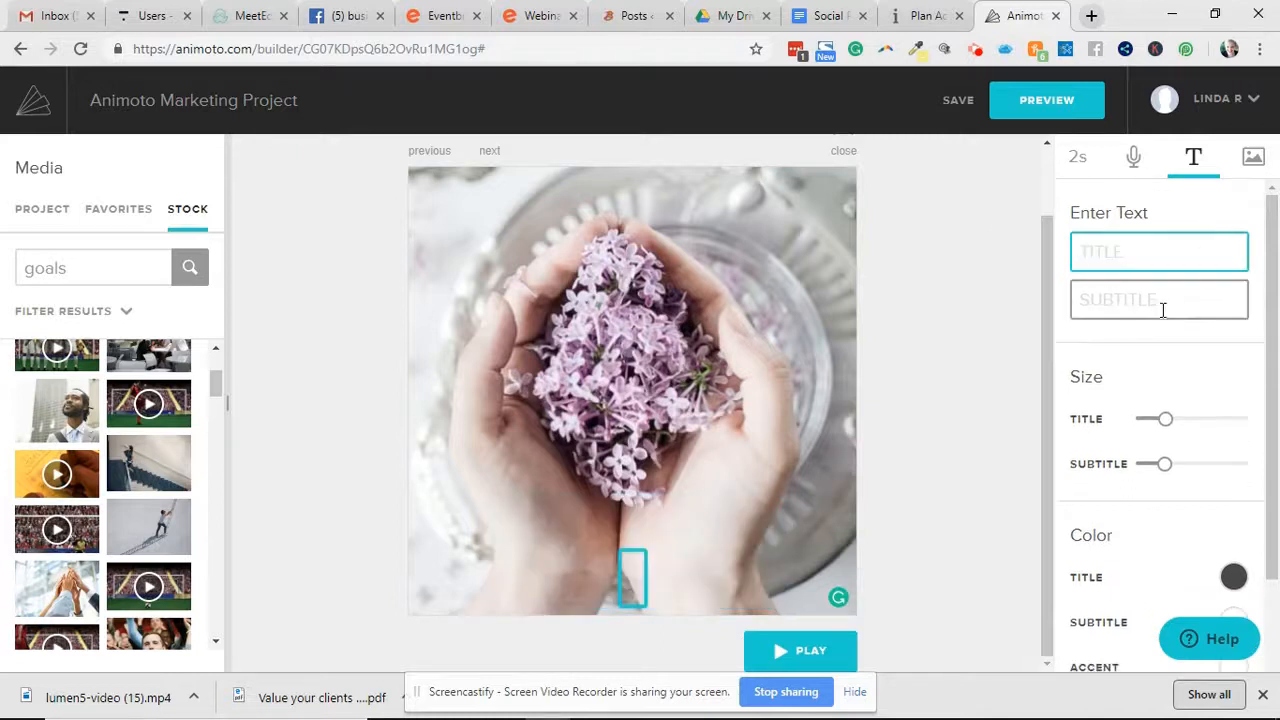
{"action": "key", "text": "ctrl+v"}
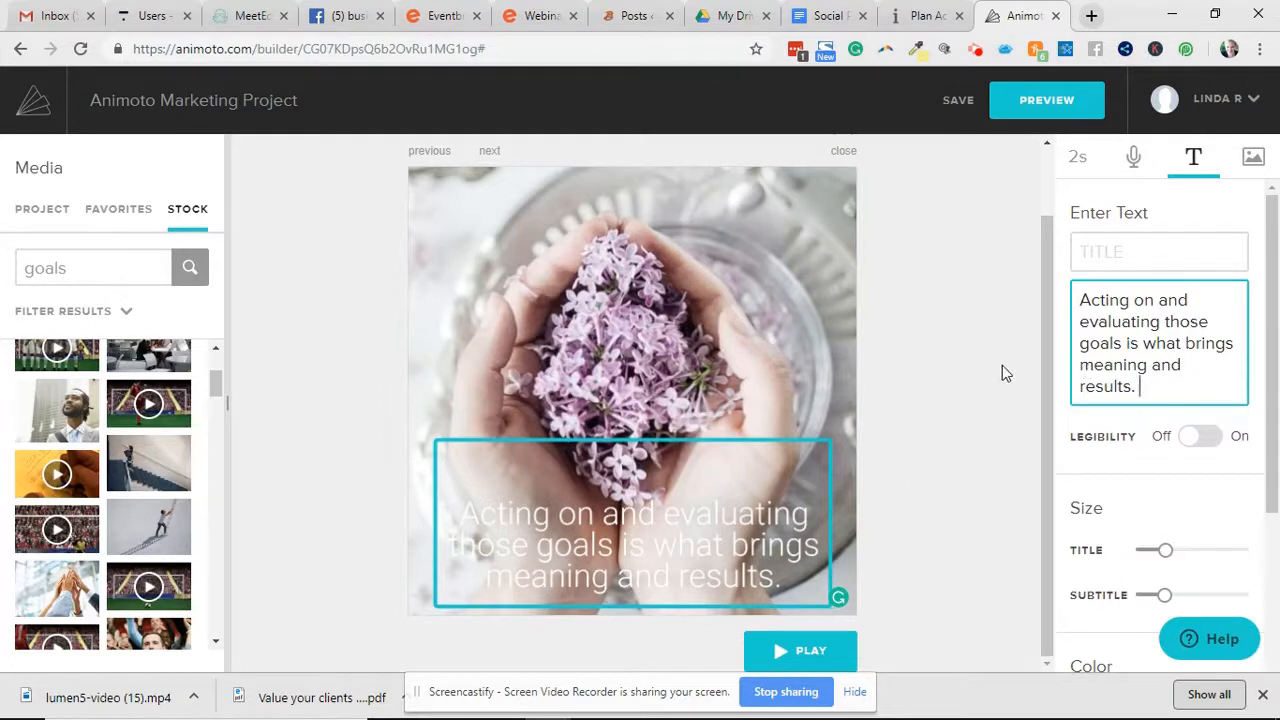
Set the high-five hands stock photo as background and make the subtitle dark grey.
{"action": "scroll", "coordinate": [81, 483], "scroll_direction": "down", "scroll_amount": 1}
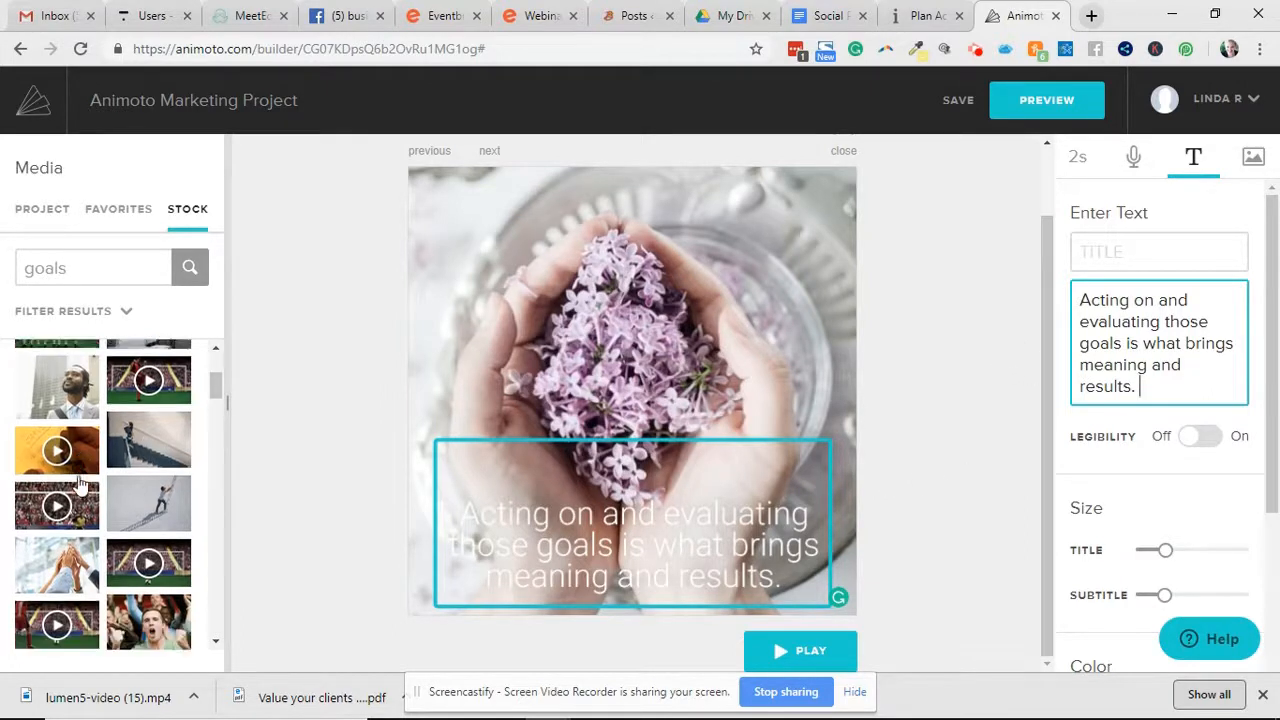
{"action": "left_click_drag", "start_coordinate": [81, 483], "coordinate": [561, 400]}
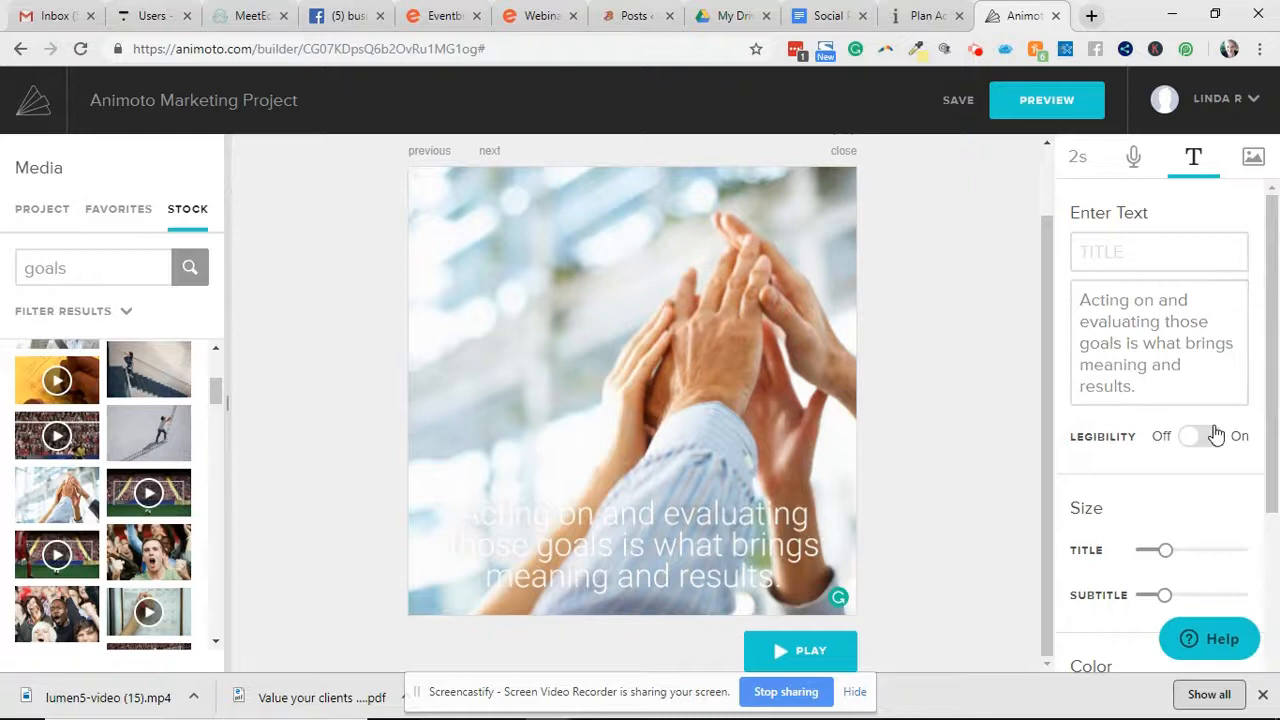
{"action": "scroll", "coordinate": [1210, 435], "scroll_direction": "down", "scroll_amount": 2}
{"action": "scroll", "coordinate": [1192, 405], "scroll_direction": "up", "scroll_amount": 1}
{"action": "scroll", "coordinate": [1200, 420], "scroll_direction": "down", "scroll_amount": 2}
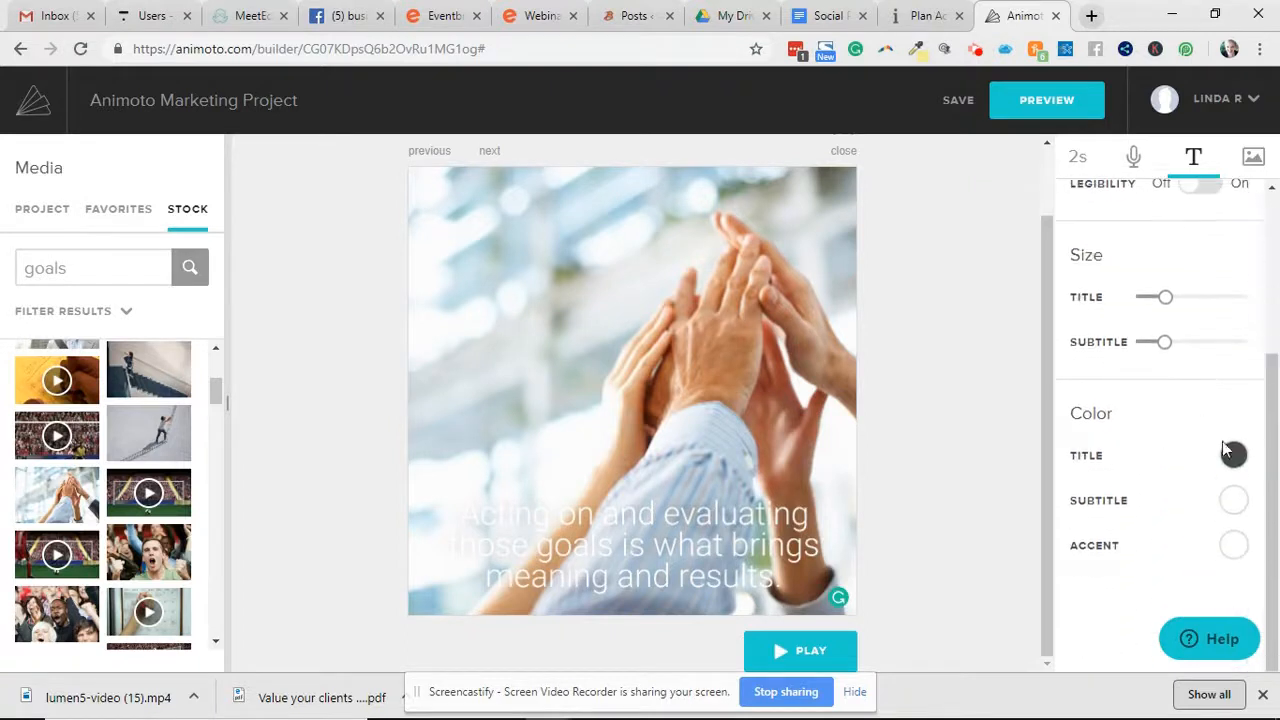
{"action": "left_click", "coordinate": [1233, 502]}
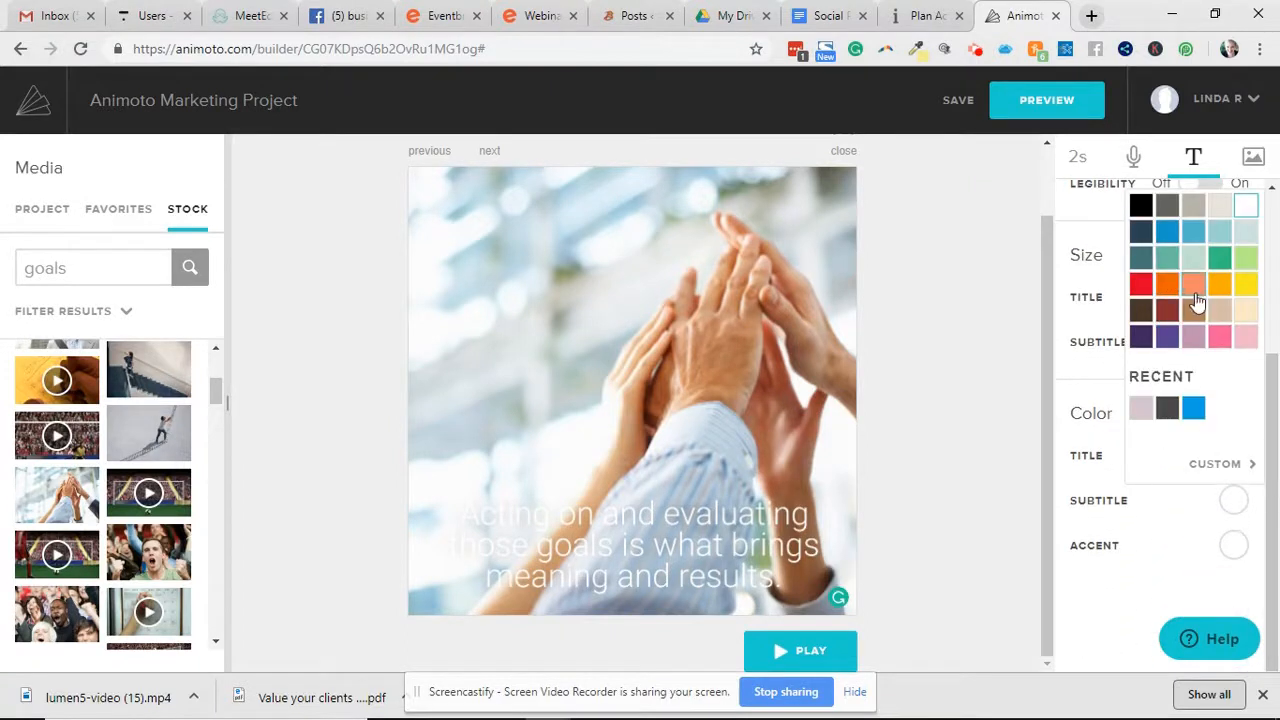
{"action": "left_click", "coordinate": [1168, 206]}
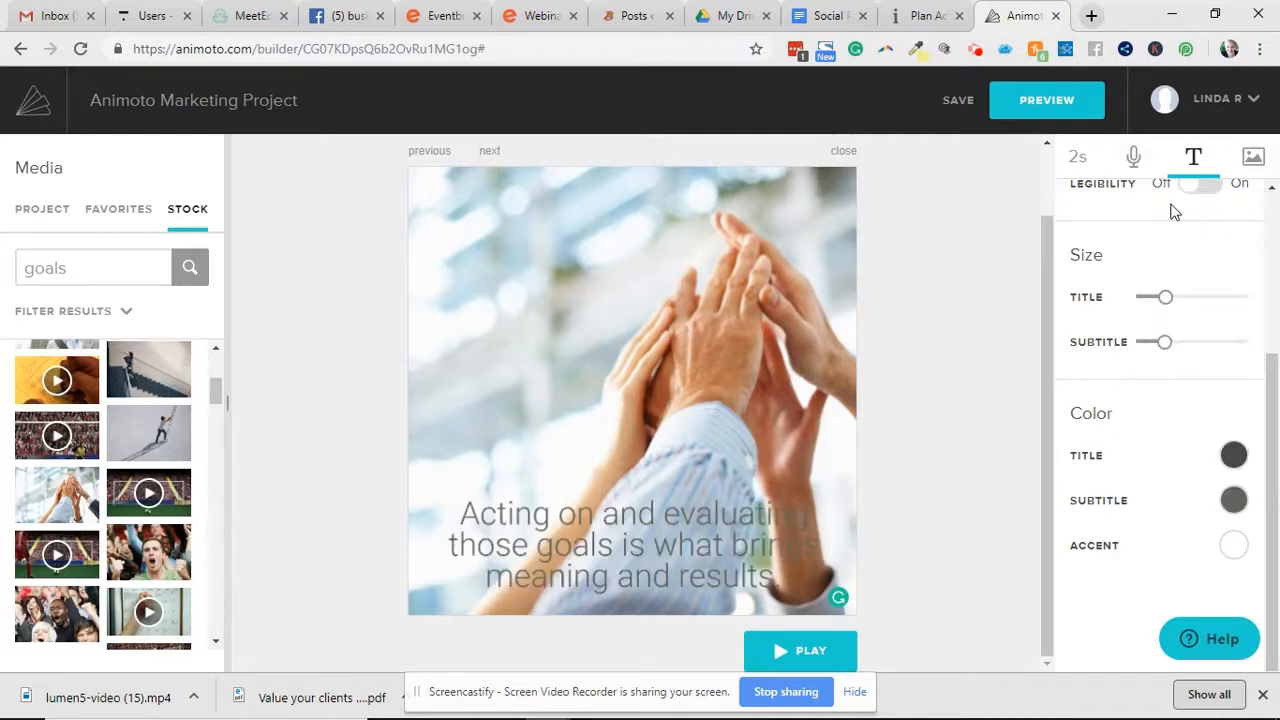
Move the caption to the top-left and move the sentence from the subtitle into the title.
{"action": "left_click_drag", "start_coordinate": [537, 518], "coordinate": [510, 268]}
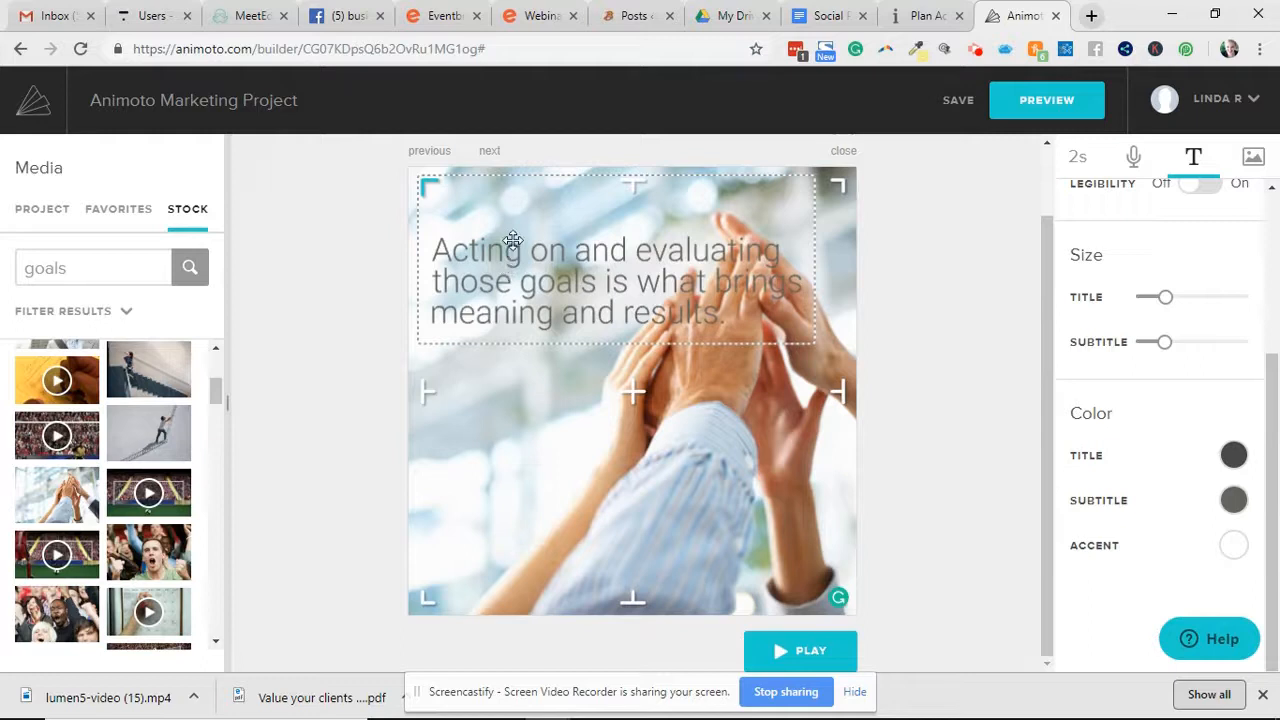
{"action": "left_click", "coordinate": [512, 240]}
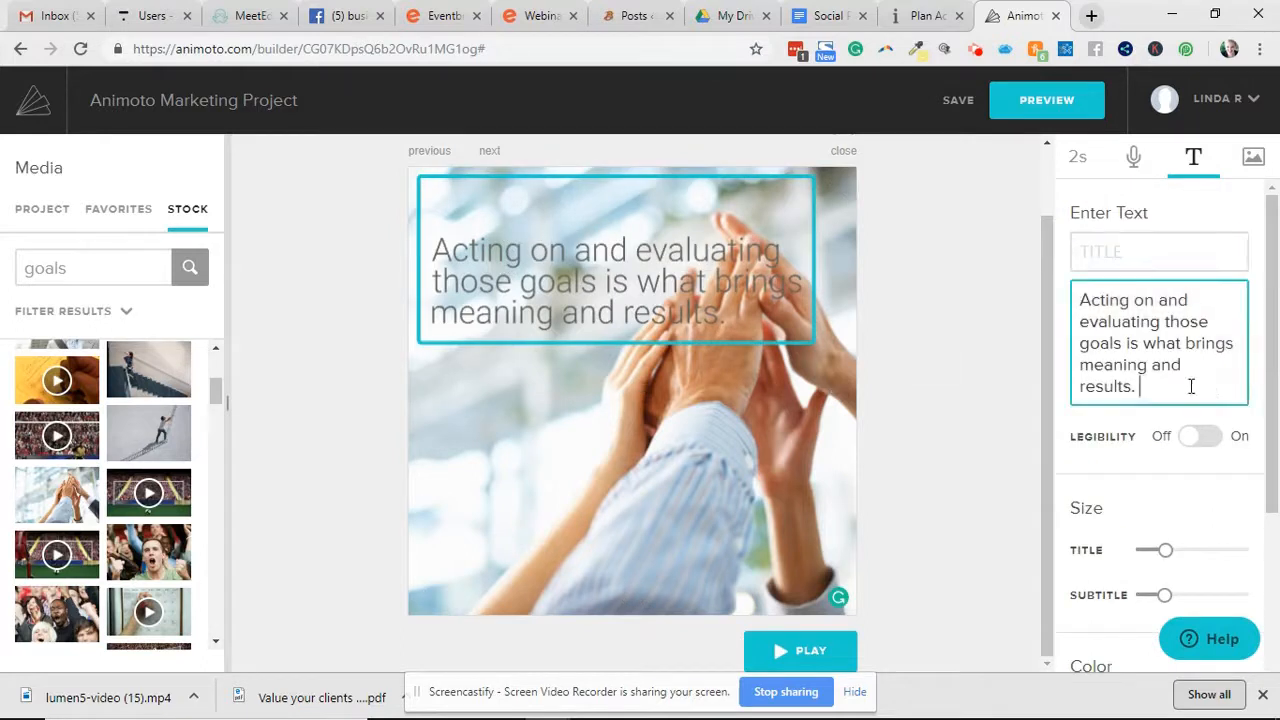
{"action": "left_click_drag", "start_coordinate": [1151, 383], "coordinate": [1057, 298]}
{"action": "key", "text": "ctrl+c"}
{"action": "key", "text": "BackSpace"}
{"action": "left_click", "coordinate": [1110, 256]}
{"action": "key", "text": "ctrl+v"}
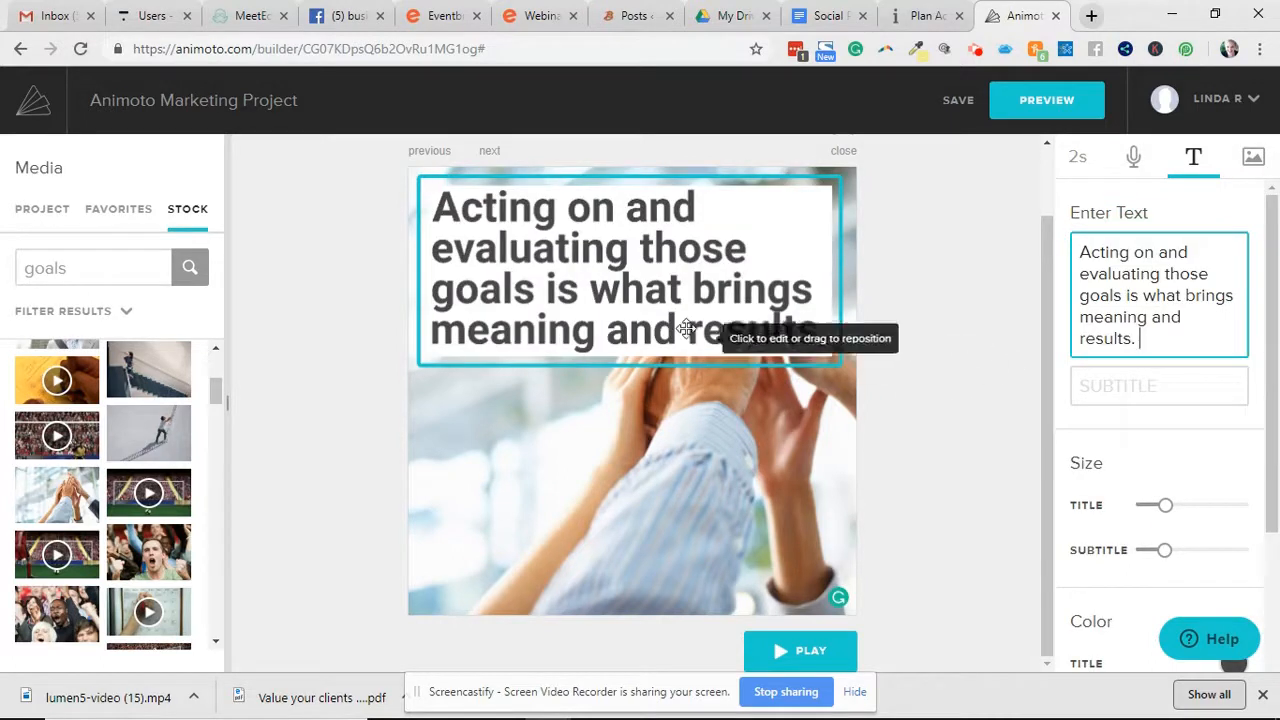
Shrink the title to the smallest size and reposition it toward the bottom of the slide.
{"action": "left_click", "coordinate": [645, 283]}
{"action": "left_click_drag", "start_coordinate": [645, 283], "coordinate": [662, 380]}
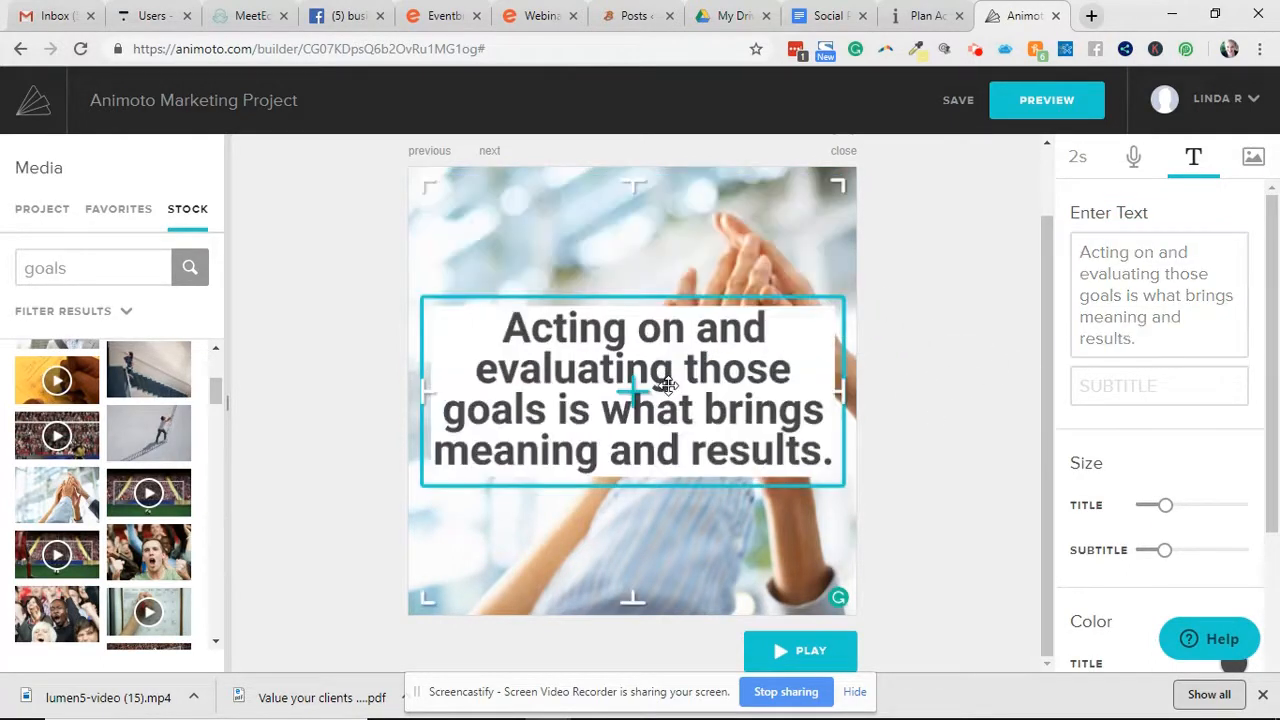
{"action": "left_click", "coordinate": [548, 378]}
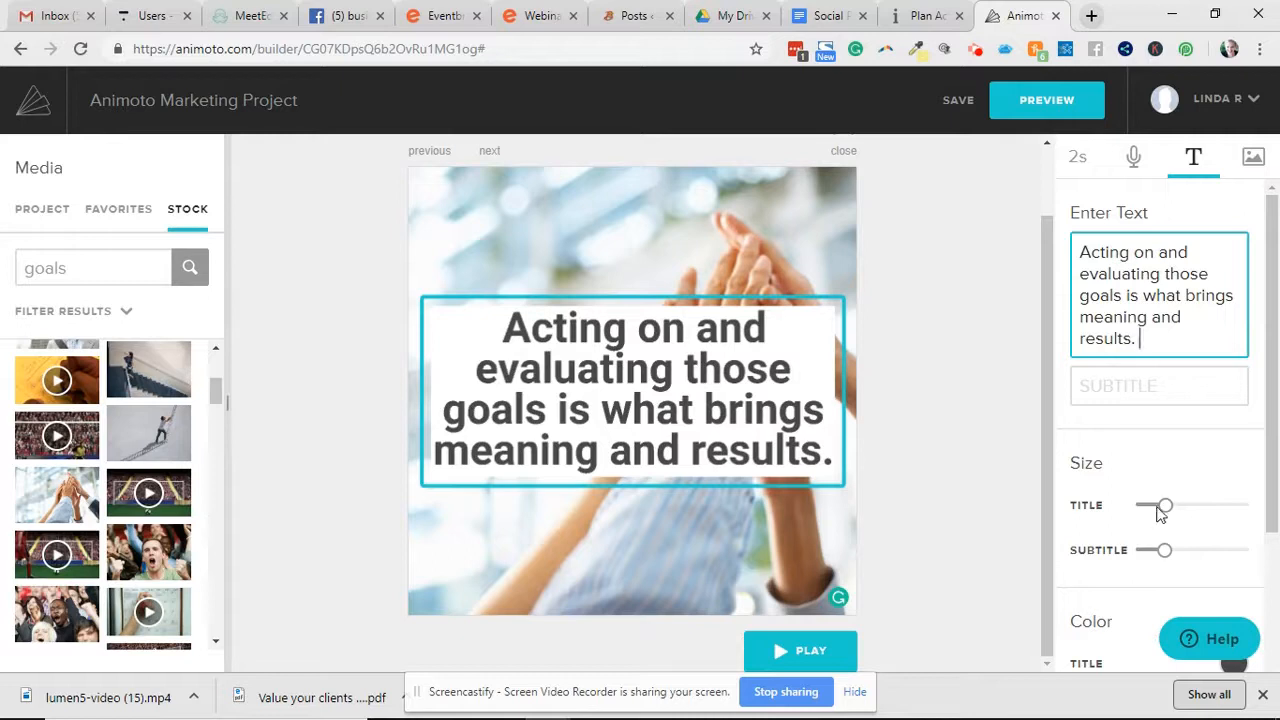
{"action": "left_click_drag", "start_coordinate": [1163, 511], "coordinate": [1147, 510]}
{"action": "left_click_drag", "start_coordinate": [640, 410], "coordinate": [687, 500]}
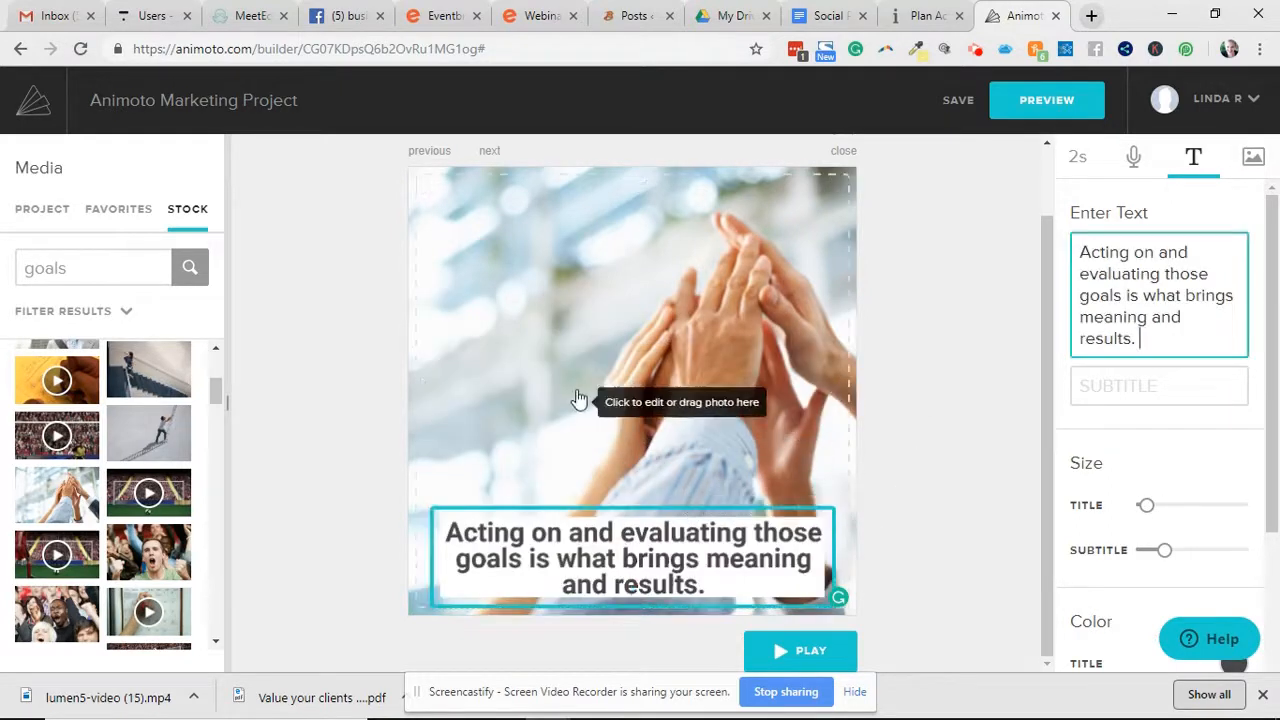
Go back and lower the goal-setting caption's title size until it fits on three lines.
{"action": "left_click", "coordinate": [432, 152]}
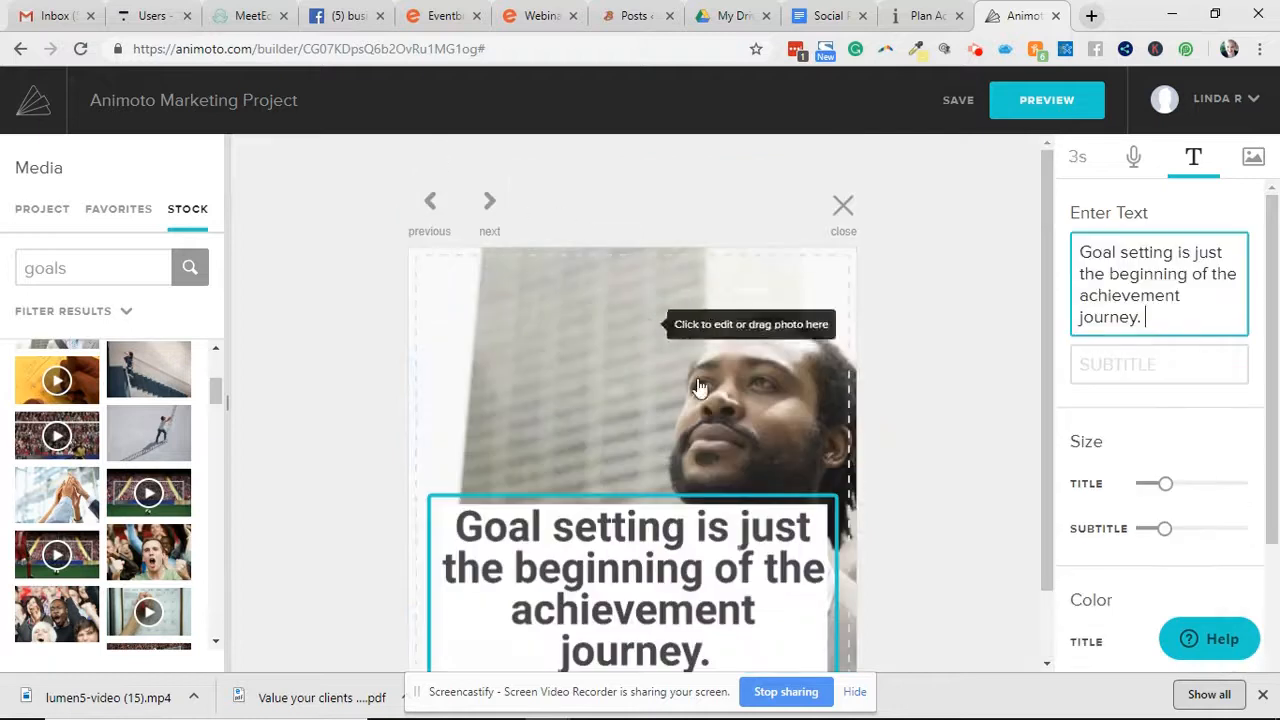
{"action": "left_click", "coordinate": [1164, 486]}
{"action": "left_click_drag", "start_coordinate": [1162, 488], "coordinate": [1153, 488]}
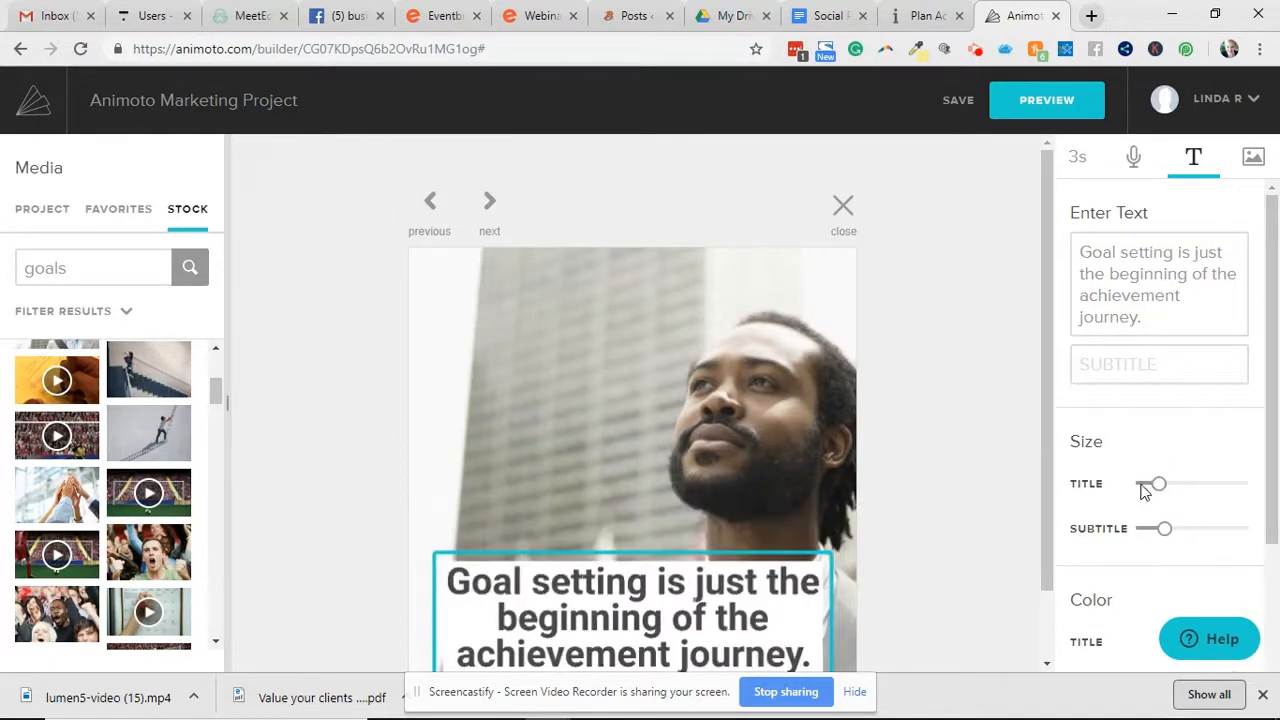
{"action": "scroll", "coordinate": [864, 436], "scroll_direction": "down", "scroll_amount": 1}
{"action": "left_click_drag", "start_coordinate": [1153, 495], "coordinate": [1152, 490]}
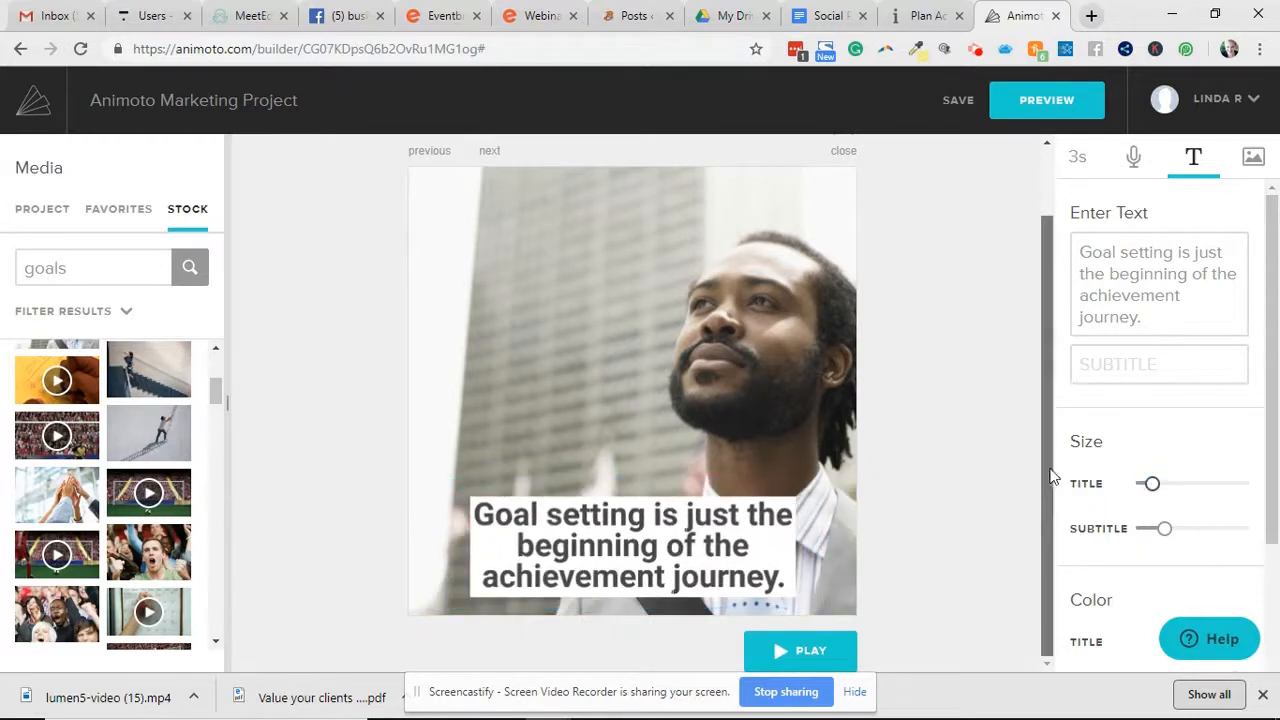
{"action": "scroll", "coordinate": [954, 438], "scroll_direction": "up", "scroll_amount": 1}
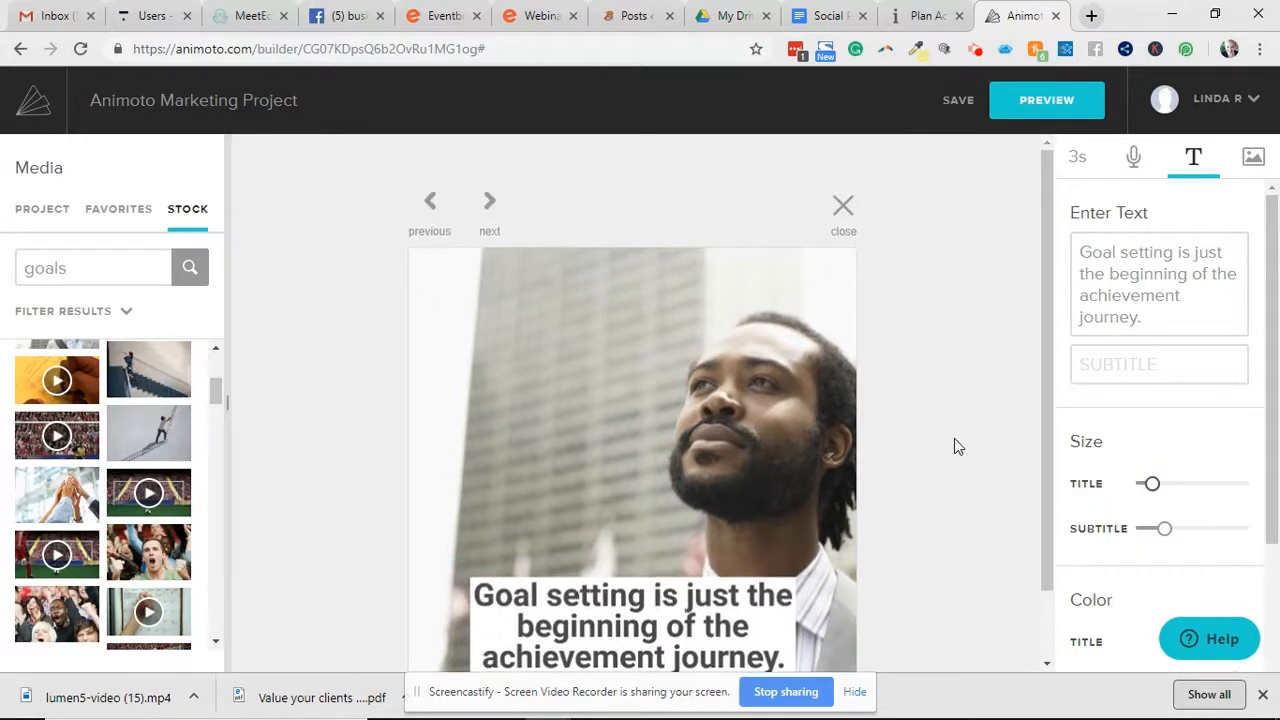
{"action": "left_click", "coordinate": [490, 208]}
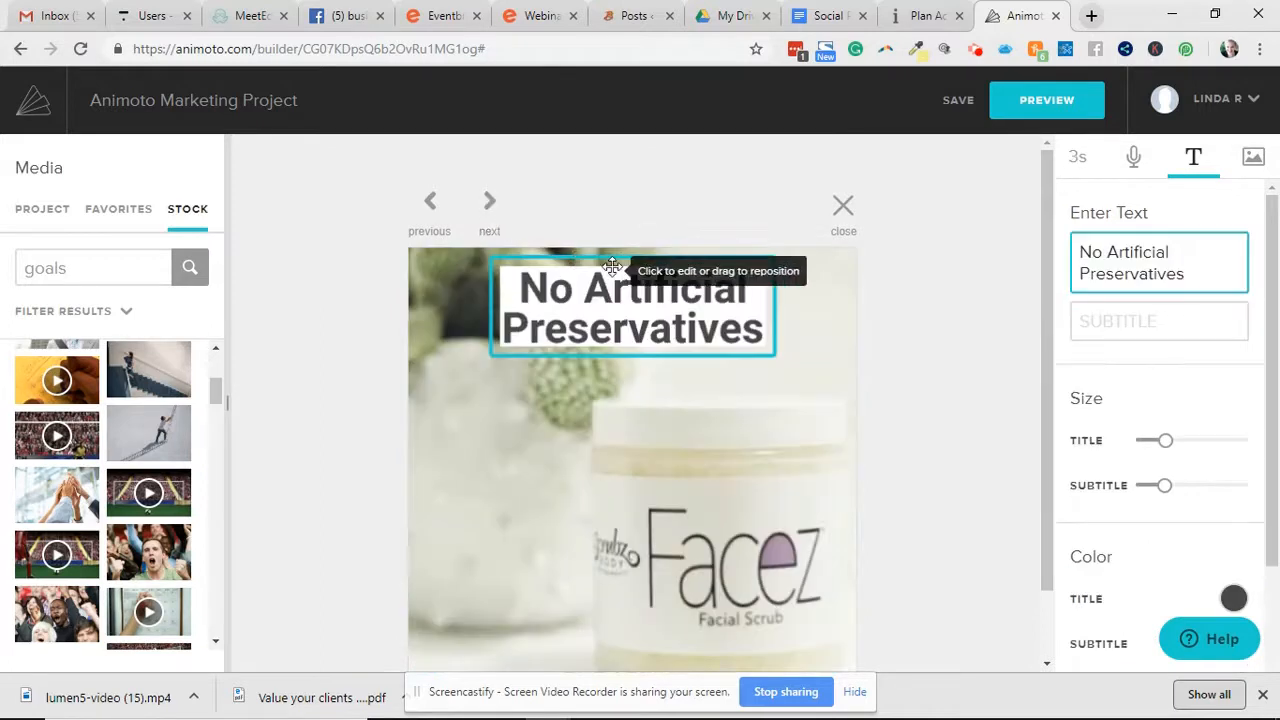
{"action": "left_click", "coordinate": [938, 22]}
In the social posts doc, copy the second post's 'I want to help you' passage, then return to Animoto.
{"action": "scroll", "coordinate": [736, 282], "scroll_direction": "down", "scroll_amount": 3}
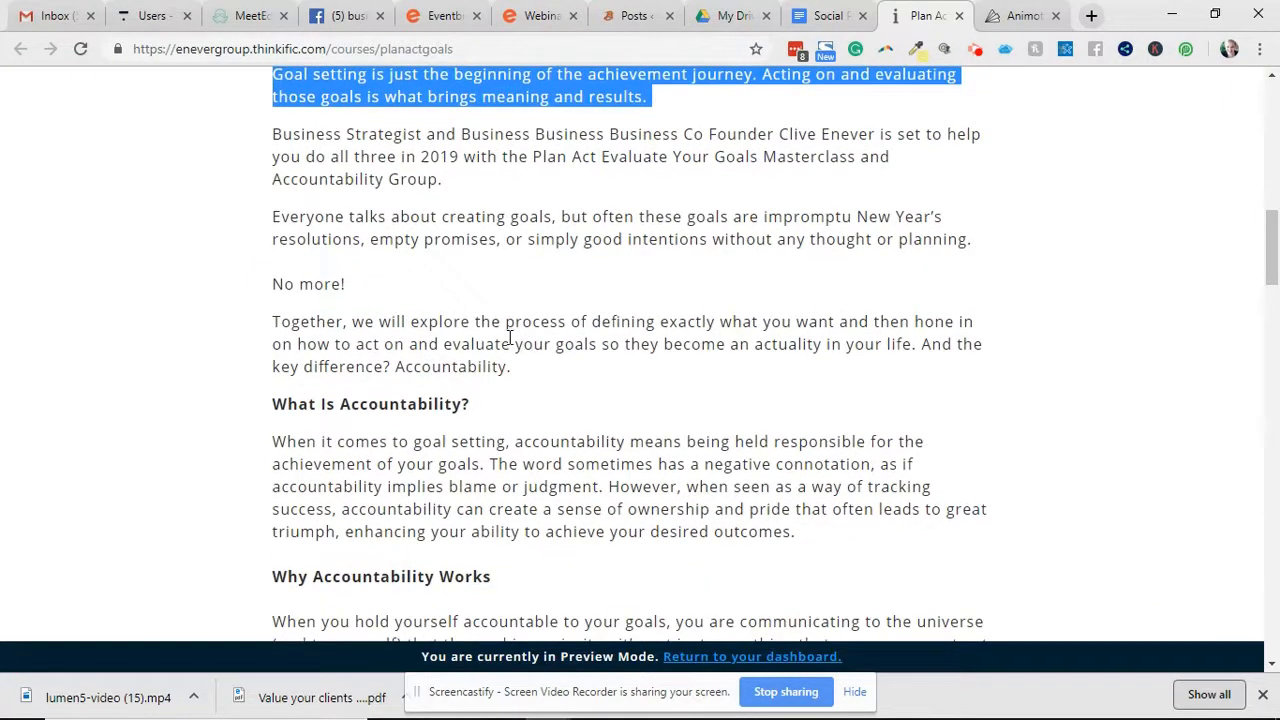
{"action": "left_click", "coordinate": [813, 18]}
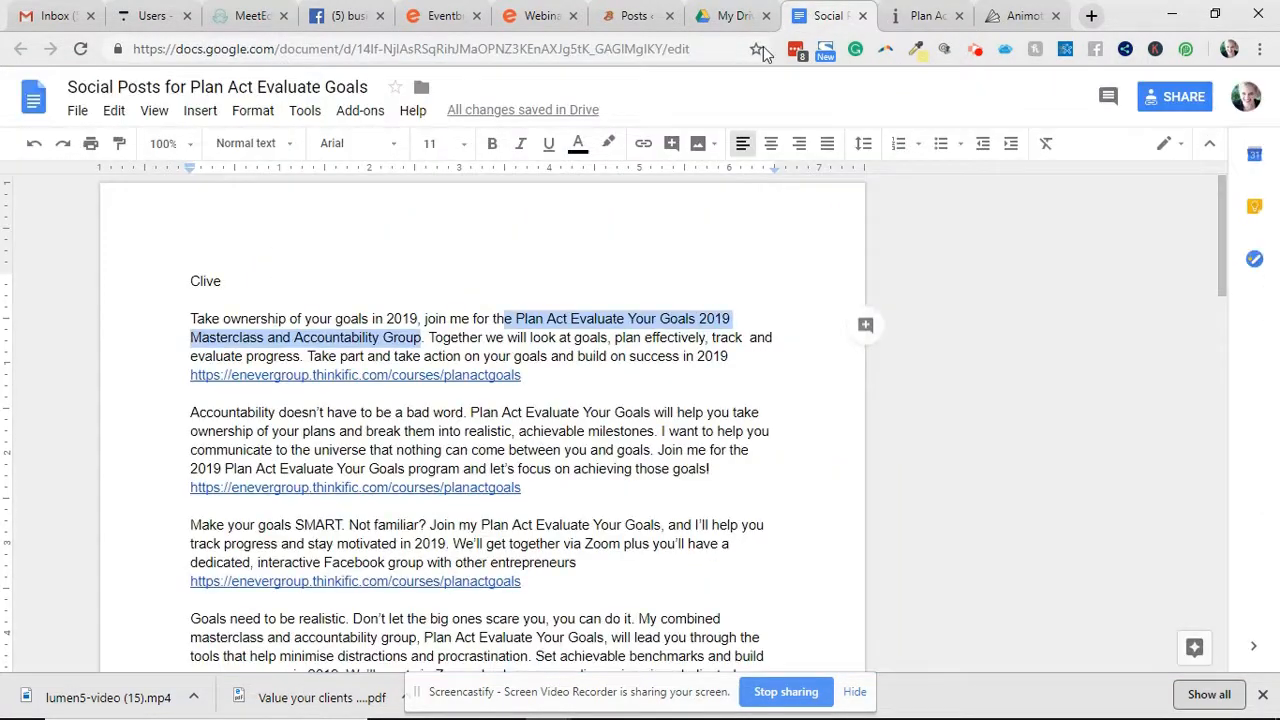
{"action": "left_click", "coordinate": [520, 356]}
{"action": "scroll", "coordinate": [500, 345], "scroll_direction": "down", "scroll_amount": 1}
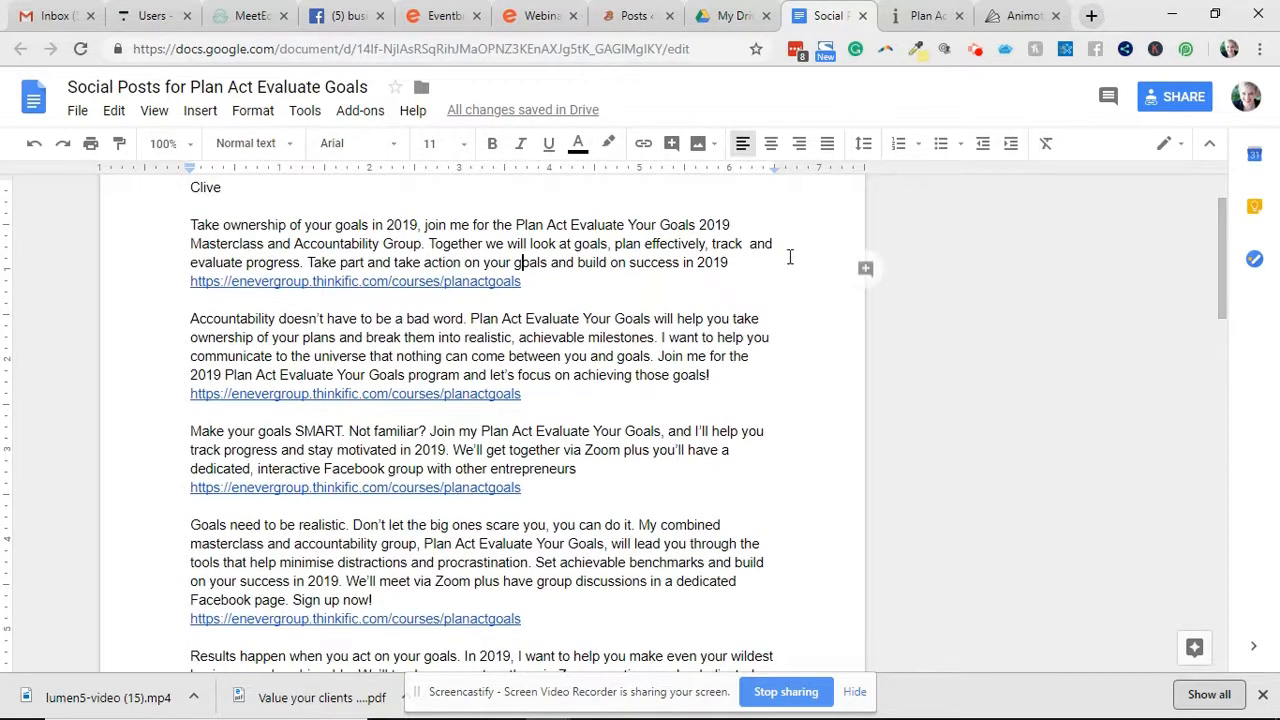
{"action": "left_click_drag", "start_coordinate": [762, 262], "coordinate": [443, 247]}
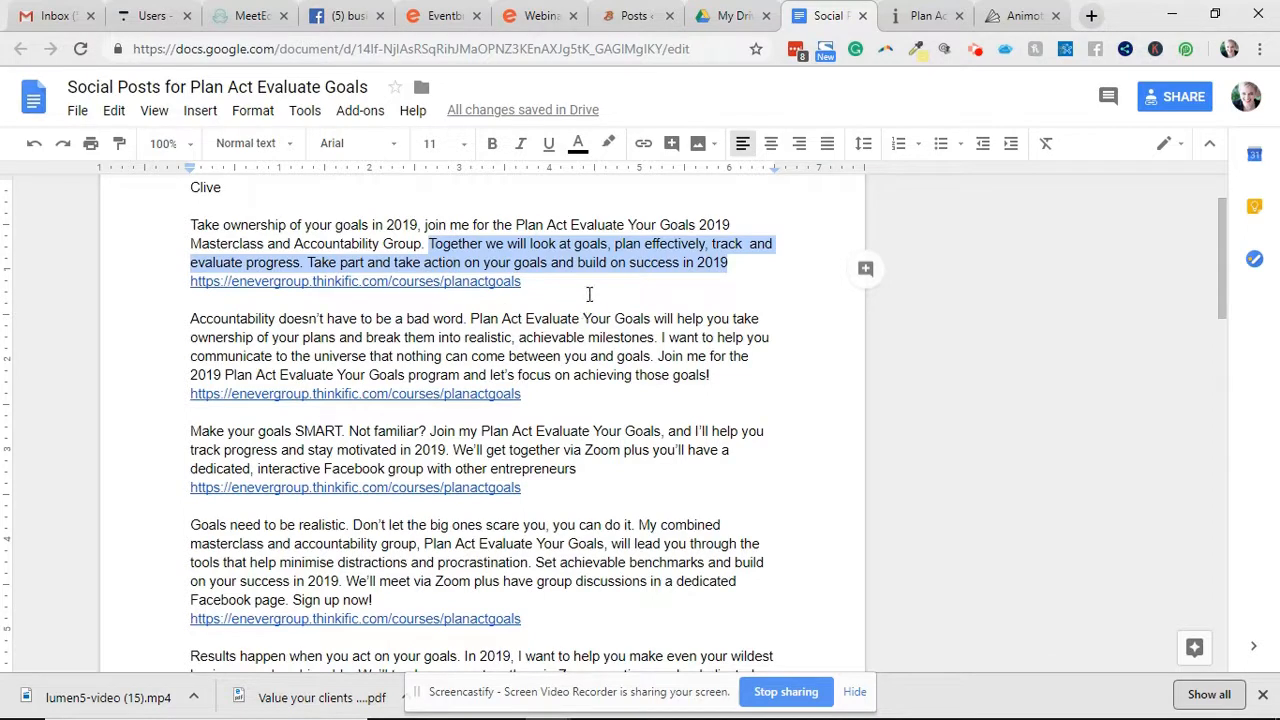
{"action": "left_click", "coordinate": [667, 356]}
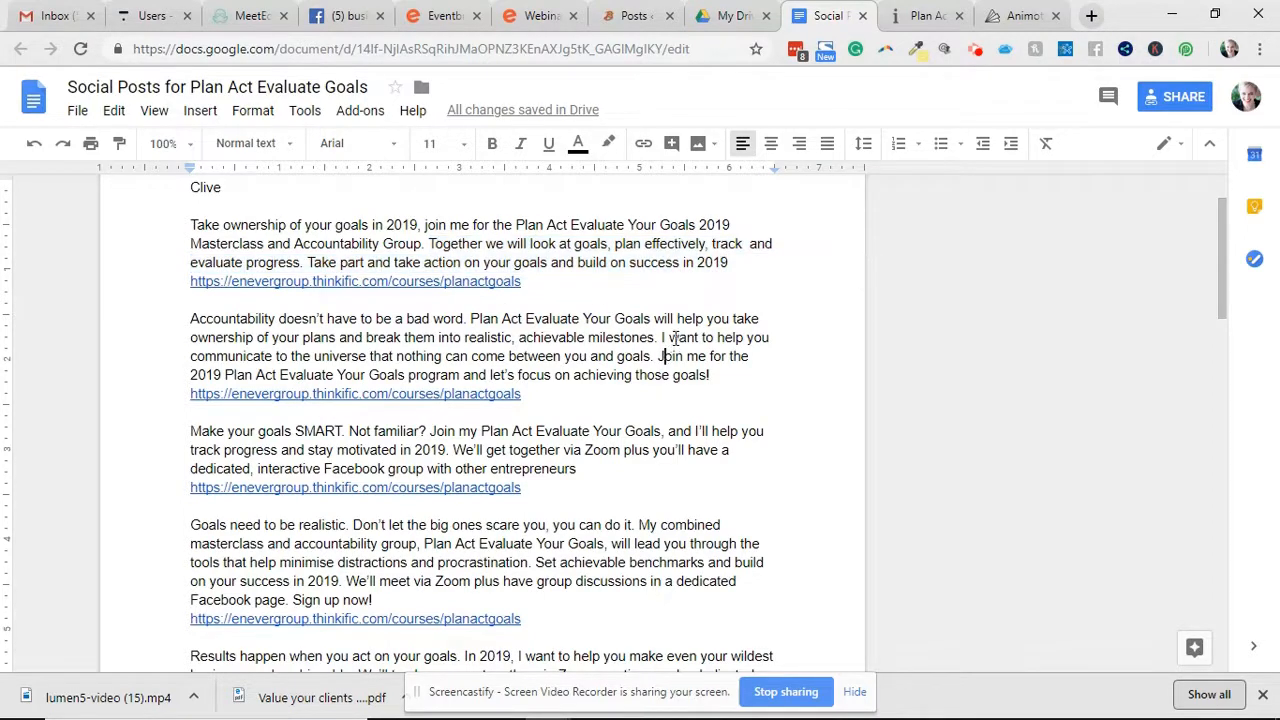
{"action": "left_click_drag", "start_coordinate": [661, 338], "coordinate": [747, 378]}
{"action": "right_click", "coordinate": [690, 345]}
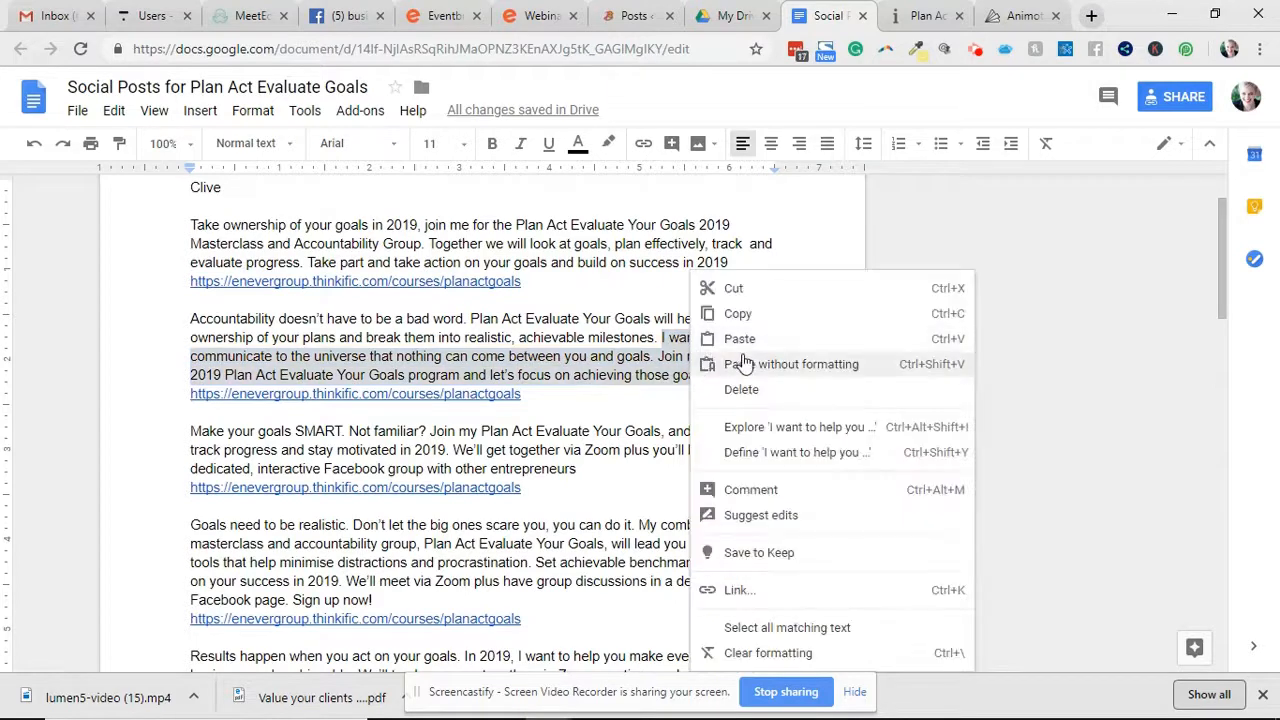
{"action": "left_click", "coordinate": [737, 234]}
{"action": "left_click", "coordinate": [1010, 18]}
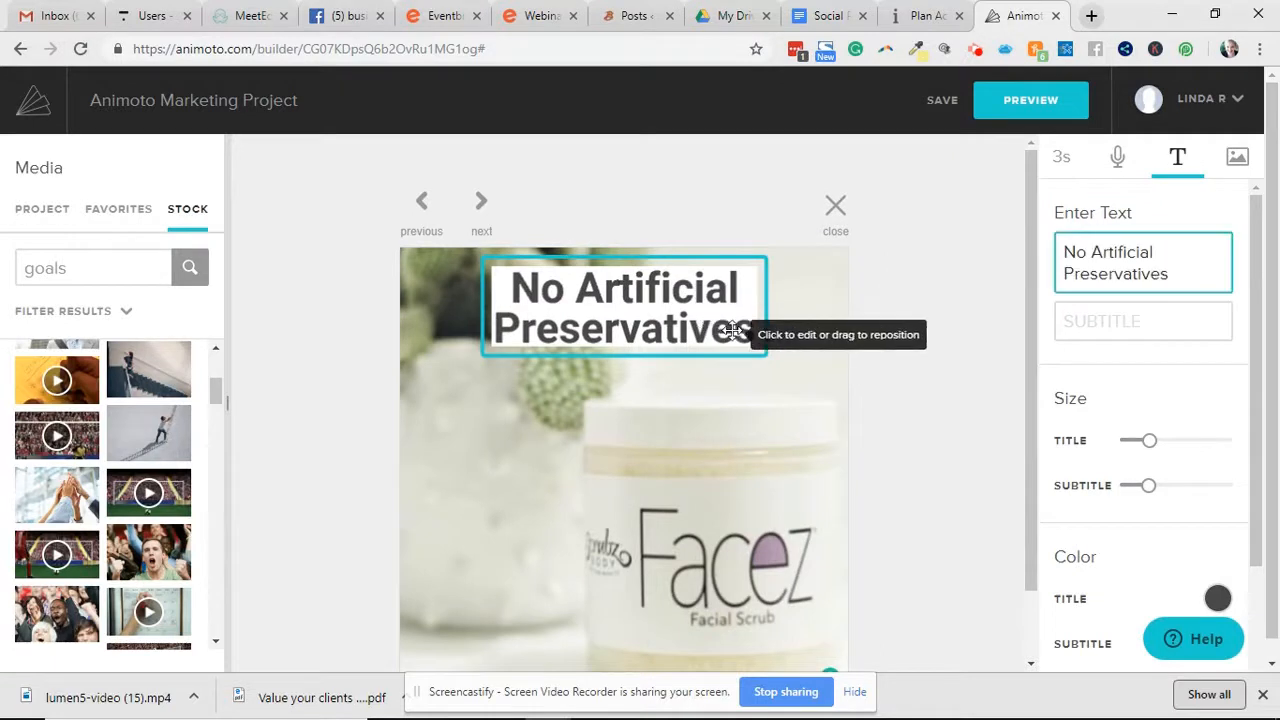
Paste the copied passage over the Facez title, cut everything from '. Join me', and shrink it slightly.
{"action": "left_click_drag", "start_coordinate": [1168, 274], "coordinate": [1080, 232]}
{"action": "key", "text": "ctrl+v"}
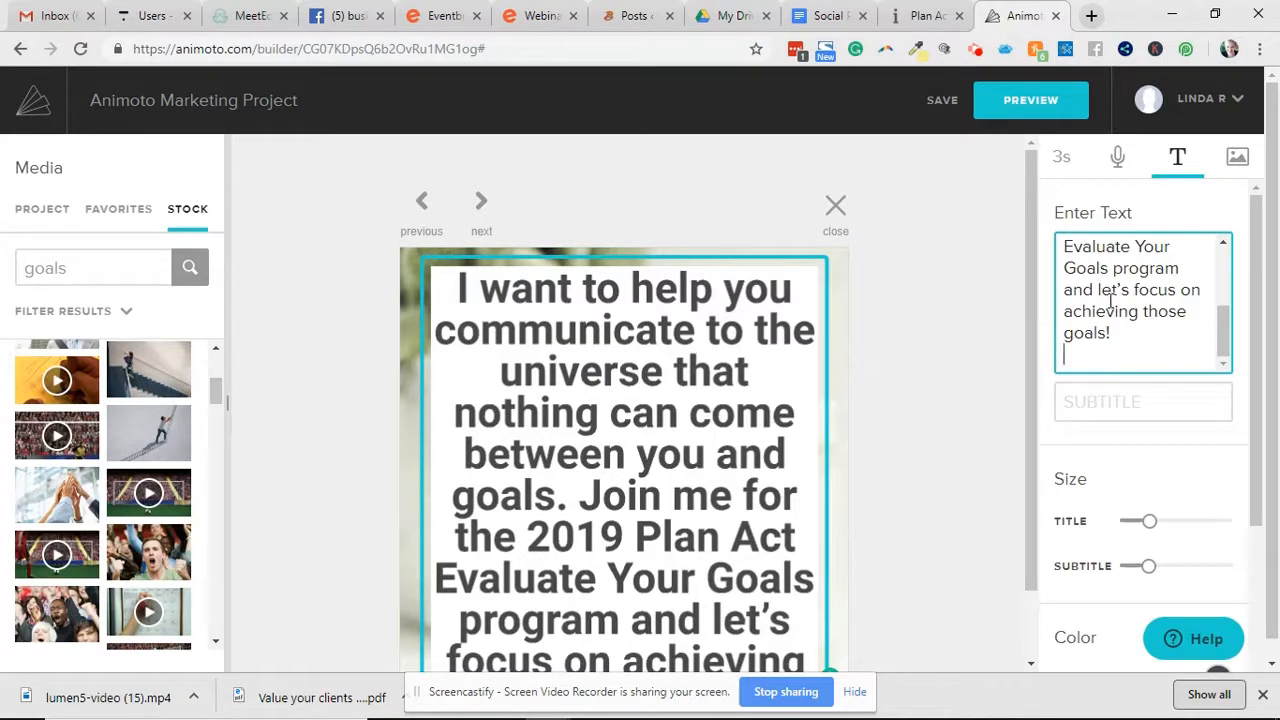
{"action": "left_click_drag", "start_coordinate": [1134, 344], "coordinate": [1108, 333]}
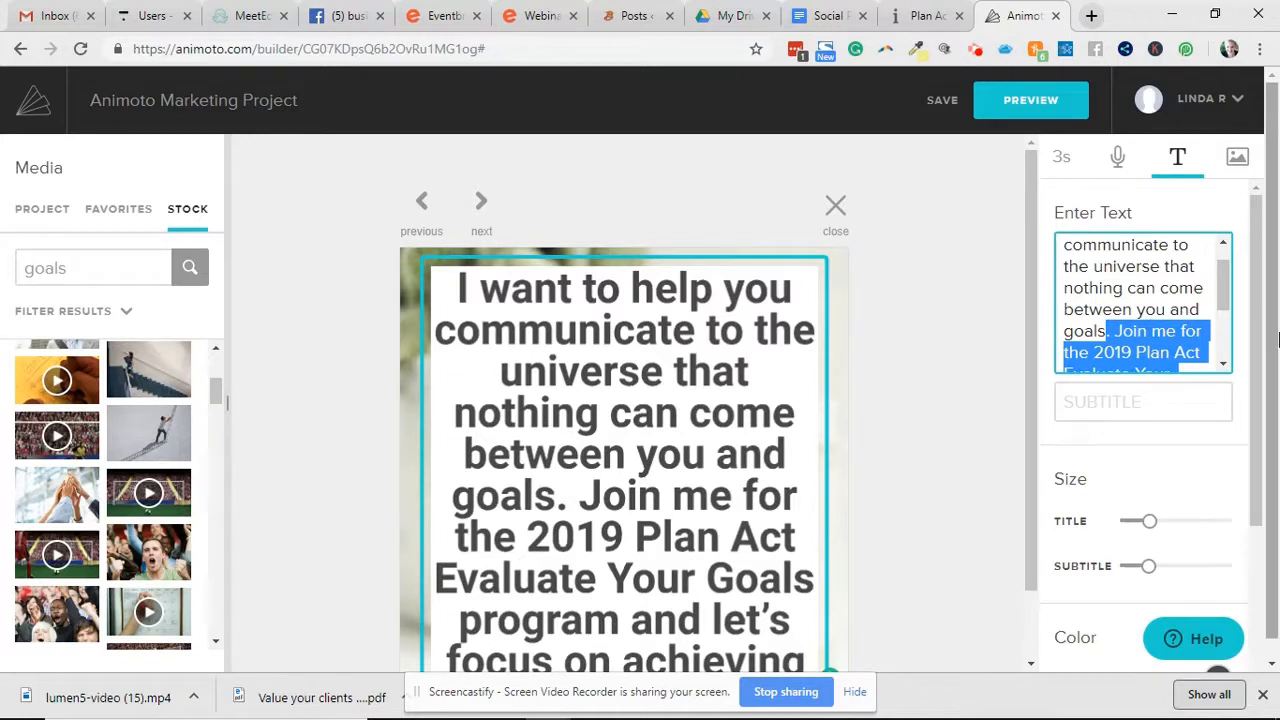
{"action": "key", "text": "BackSpace"}
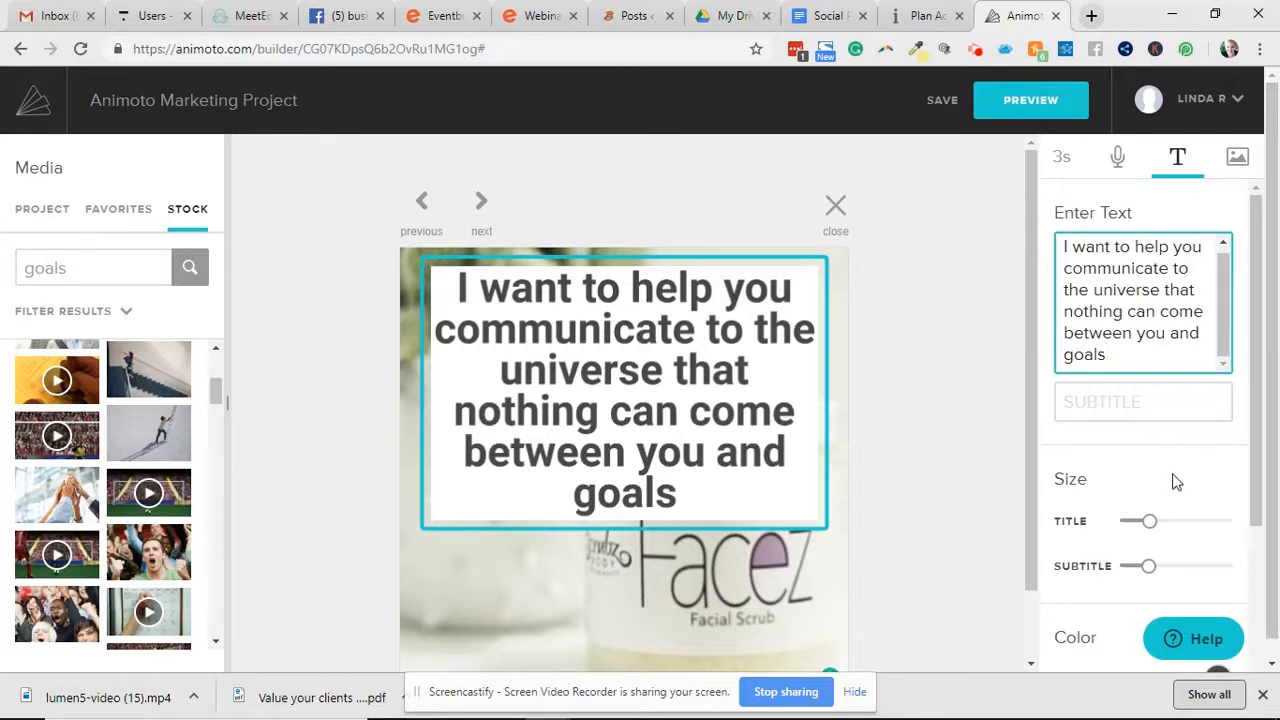
{"action": "left_click_drag", "start_coordinate": [1146, 522], "coordinate": [1138, 526]}
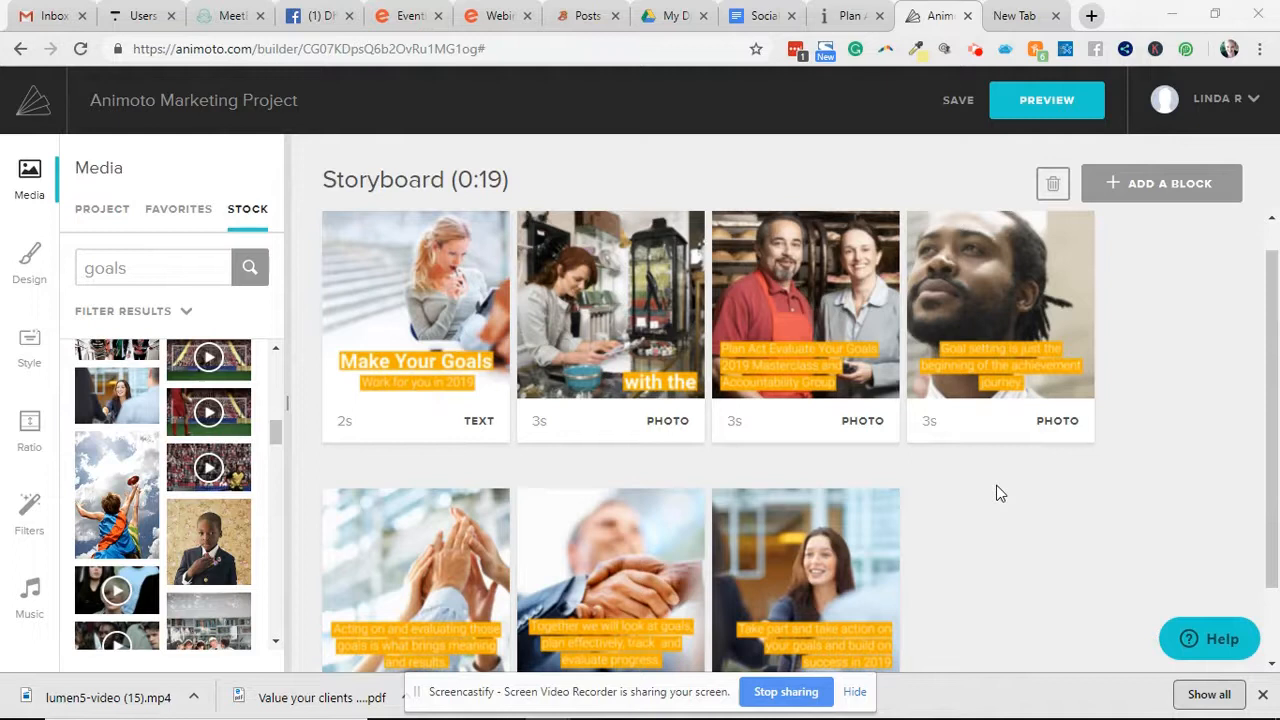
Go back to the storyboard and open the first 'Make Your Goals' block.
{"action": "mouse_move", "coordinate": [457, 330]}
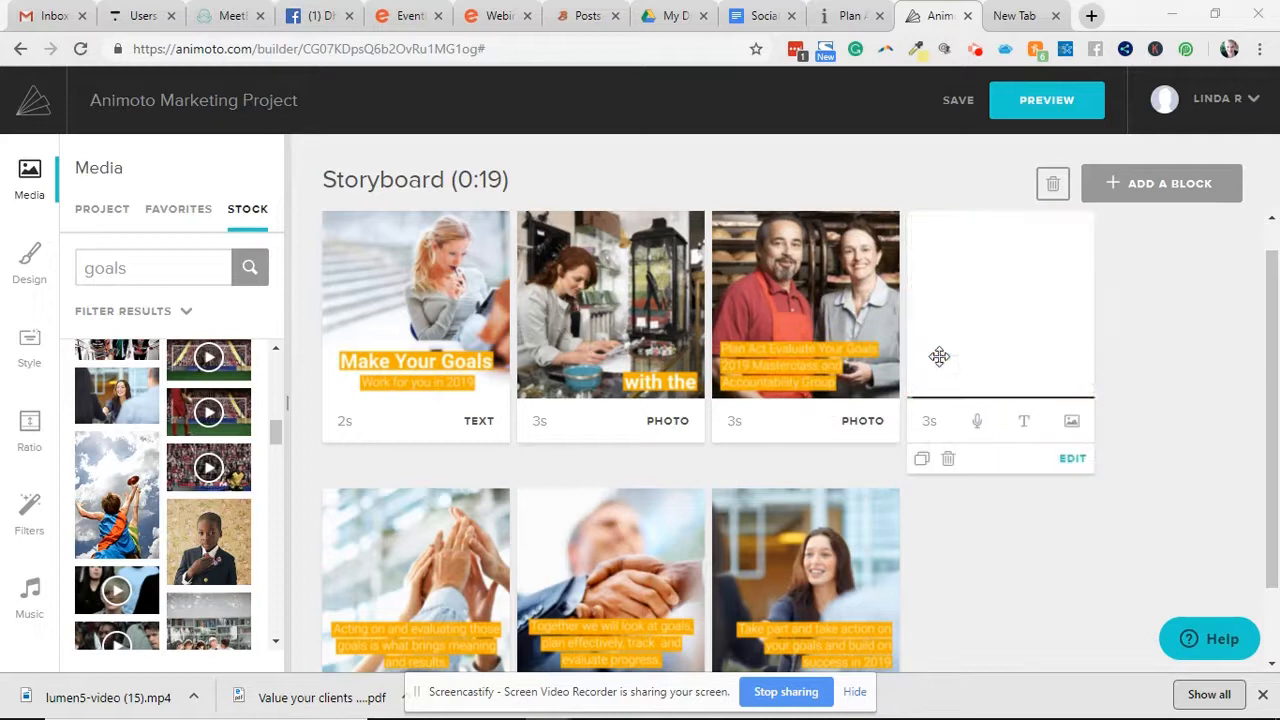
{"action": "left_click", "coordinate": [416, 300]}
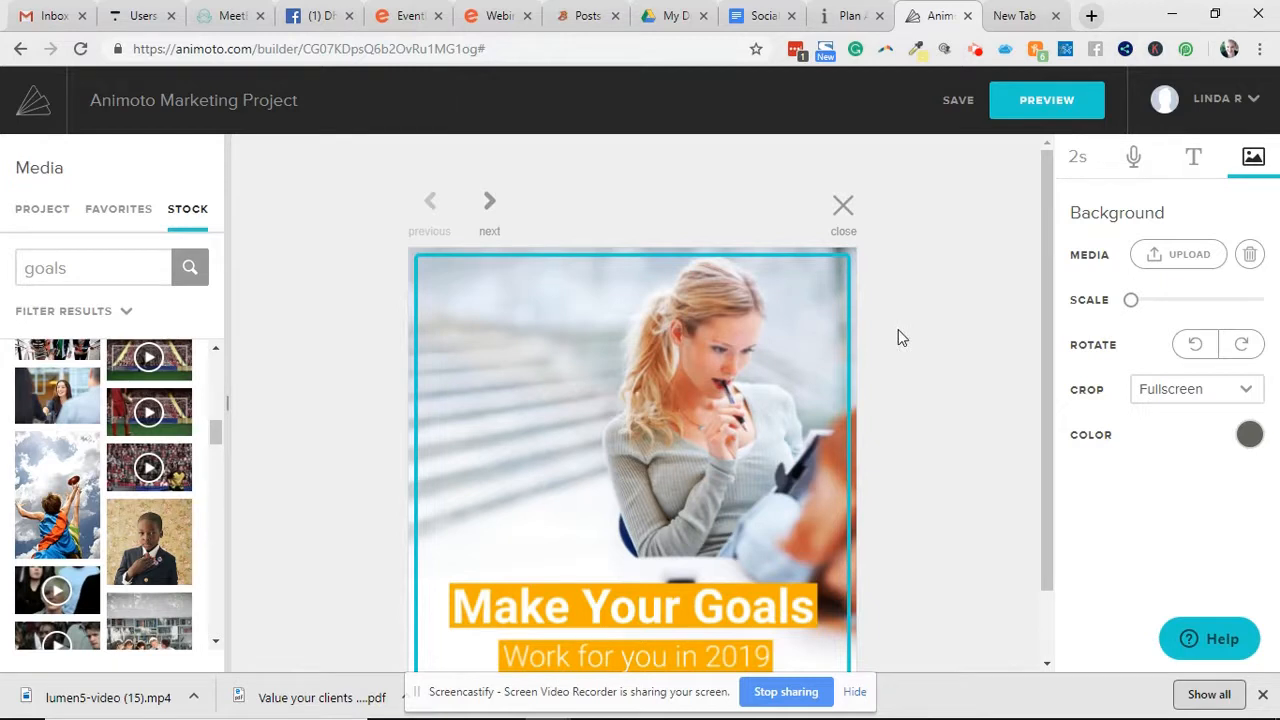
On the bakery couple block, move the subtitle caption into the title, slightly smaller.
{"action": "left_click", "coordinate": [493, 230]}
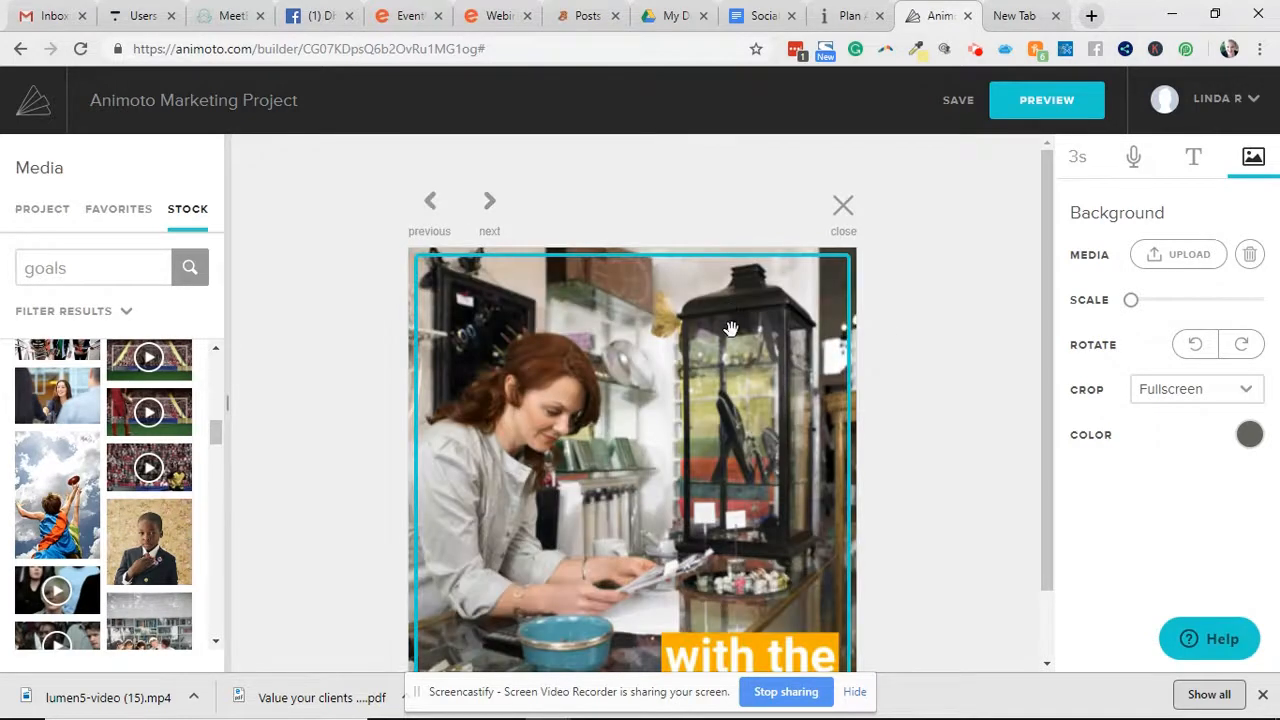
{"action": "left_click", "coordinate": [491, 222]}
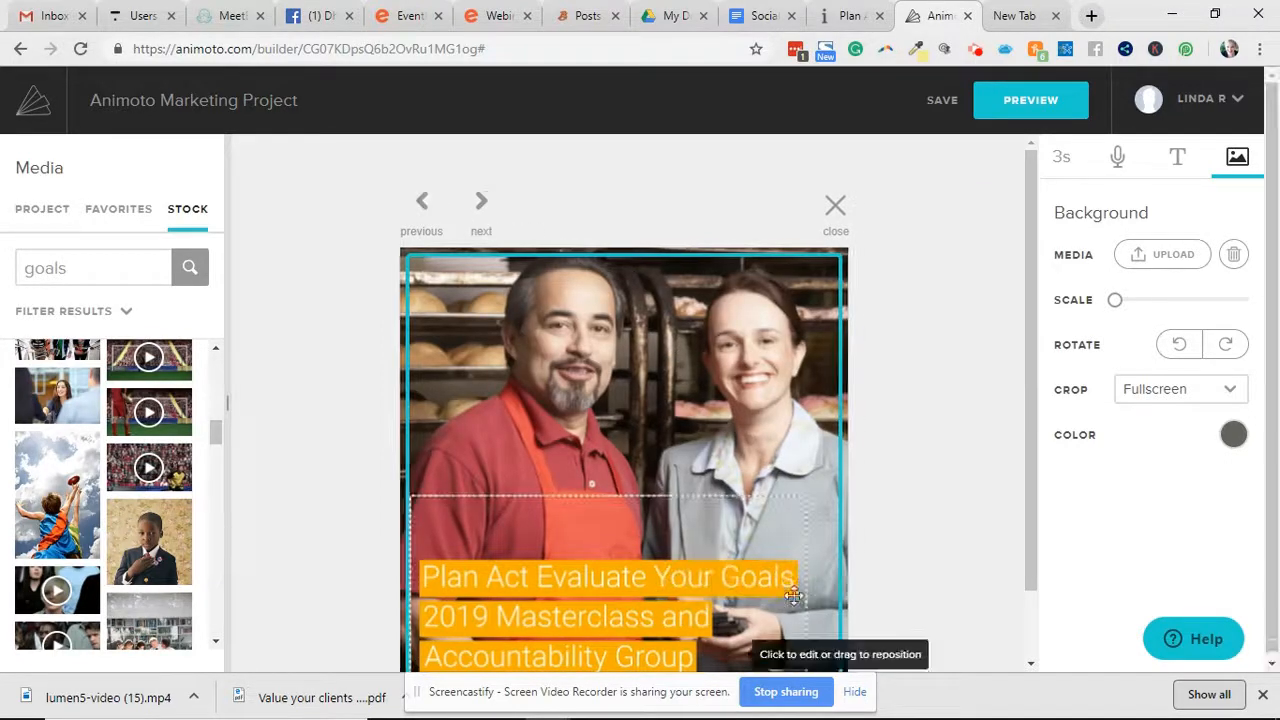
{"action": "left_click", "coordinate": [1193, 157]}
{"action": "left_click", "coordinate": [1203, 385]}
{"action": "left_click_drag", "start_coordinate": [1203, 385], "coordinate": [1040, 277]}
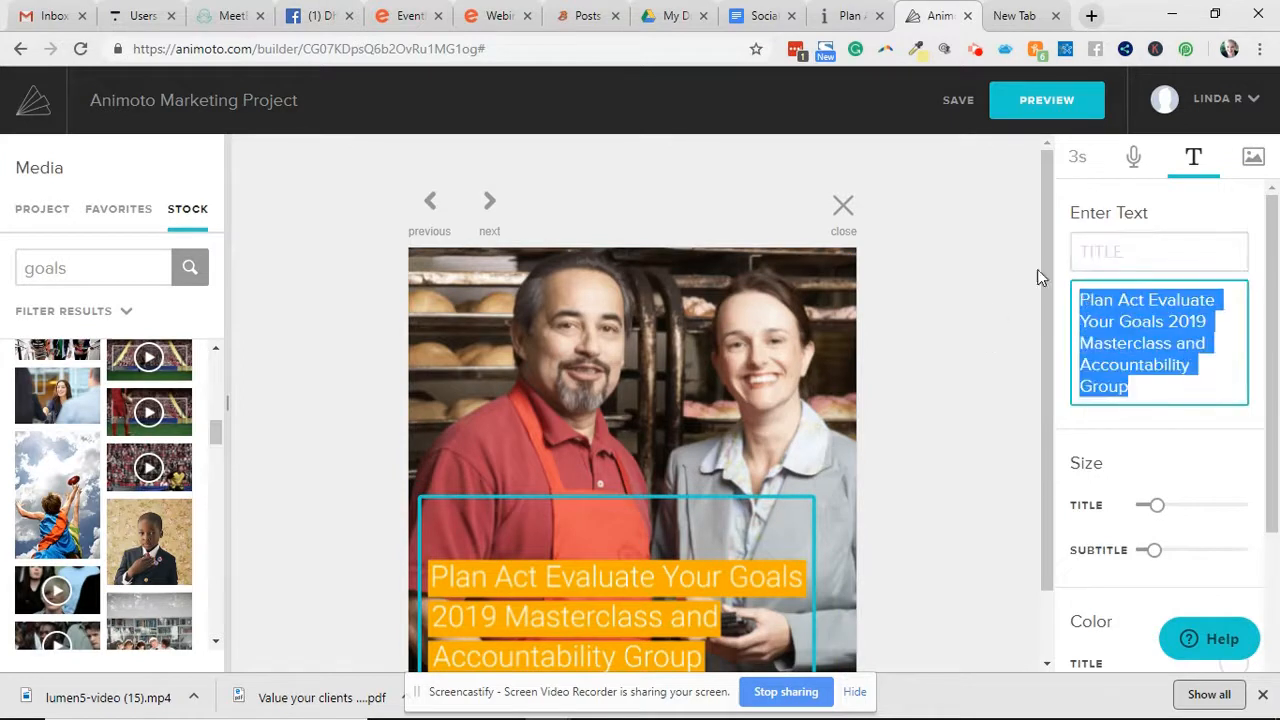
{"action": "key", "text": "BackSpace"}
{"action": "left_click", "coordinate": [1122, 265]}
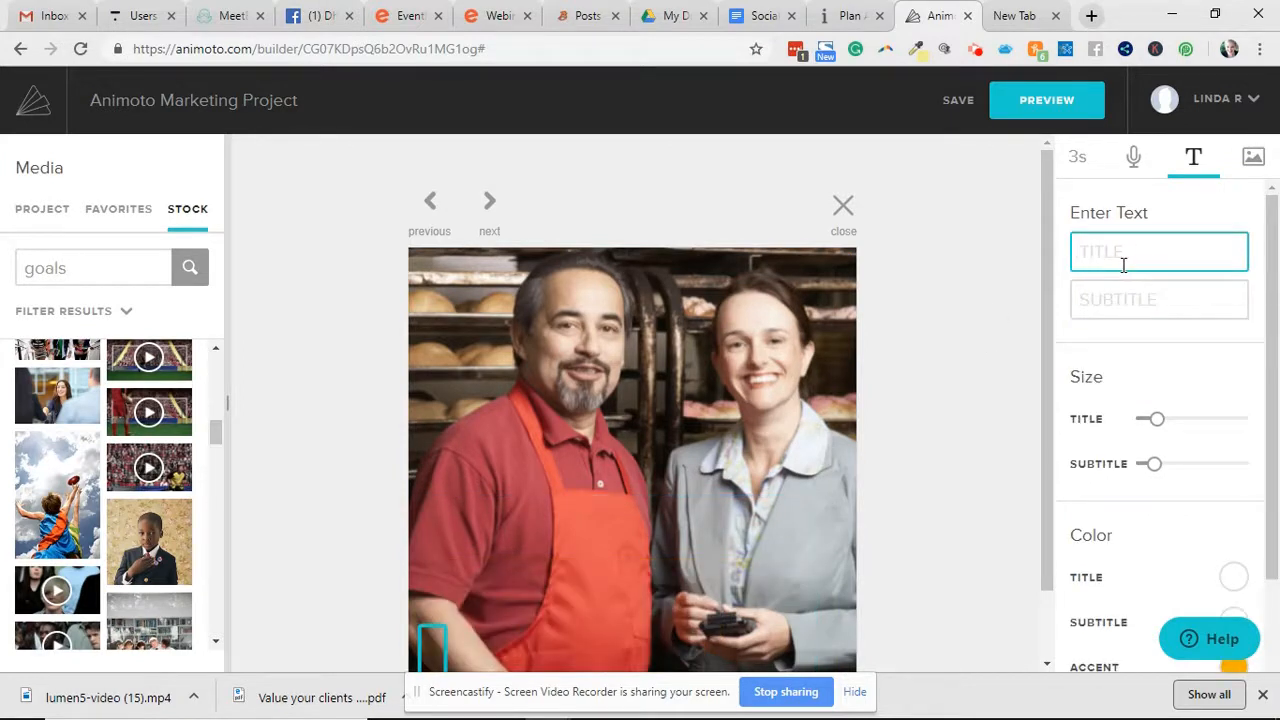
{"action": "key", "text": "ctrl+v"}
{"action": "scroll", "coordinate": [956, 400], "scroll_direction": "down", "scroll_amount": 1}
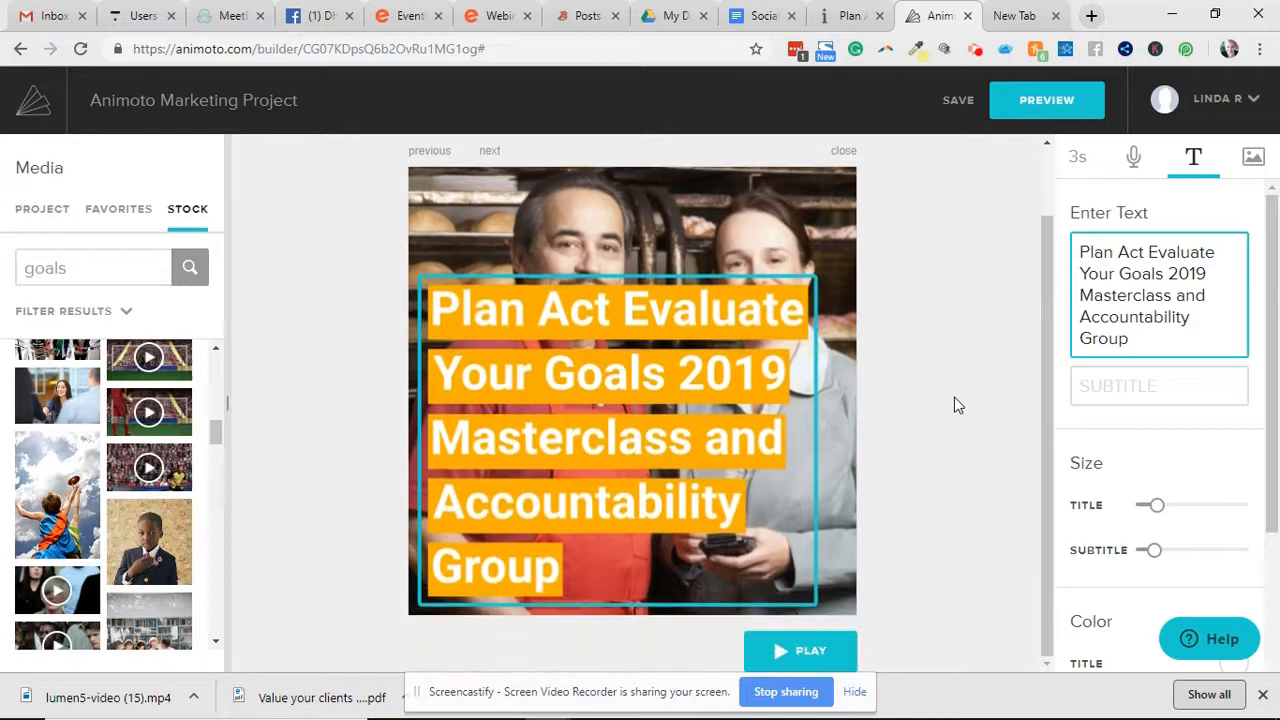
{"action": "left_click", "coordinate": [1150, 510]}
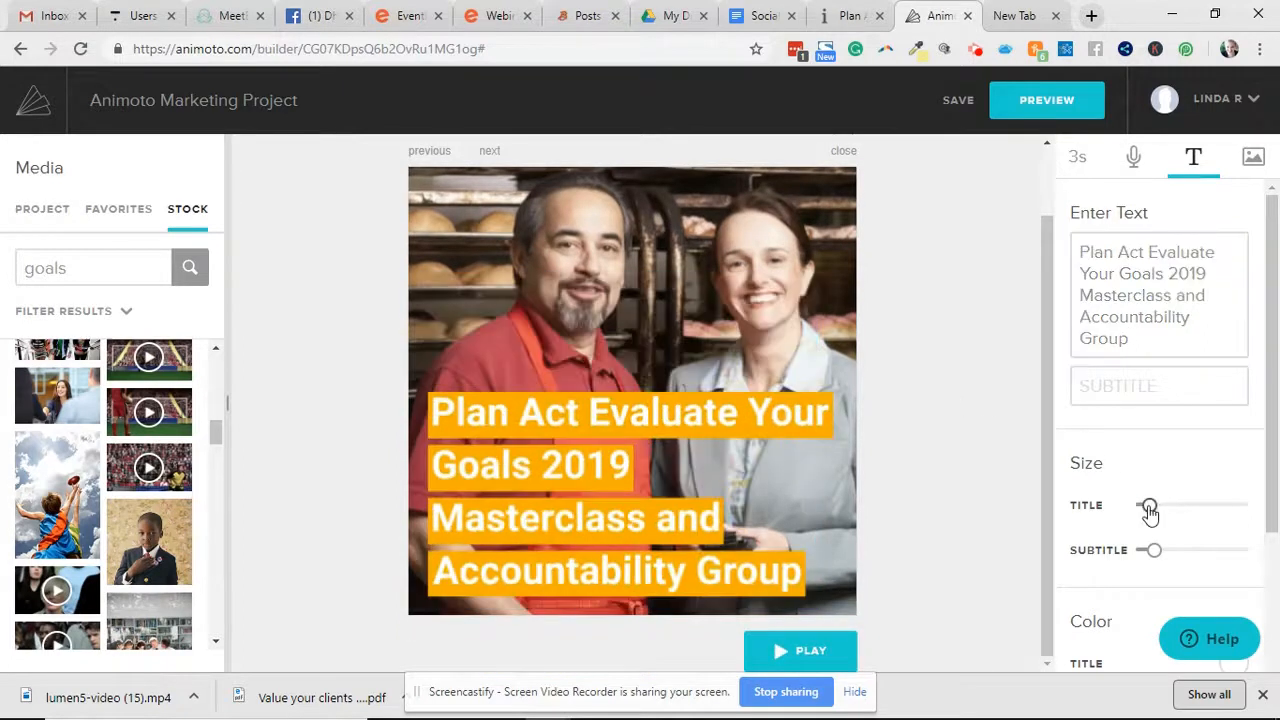
Right-align the caption on the slide.
{"action": "left_click", "coordinate": [745, 512]}
{"action": "left_click", "coordinate": [680, 512]}
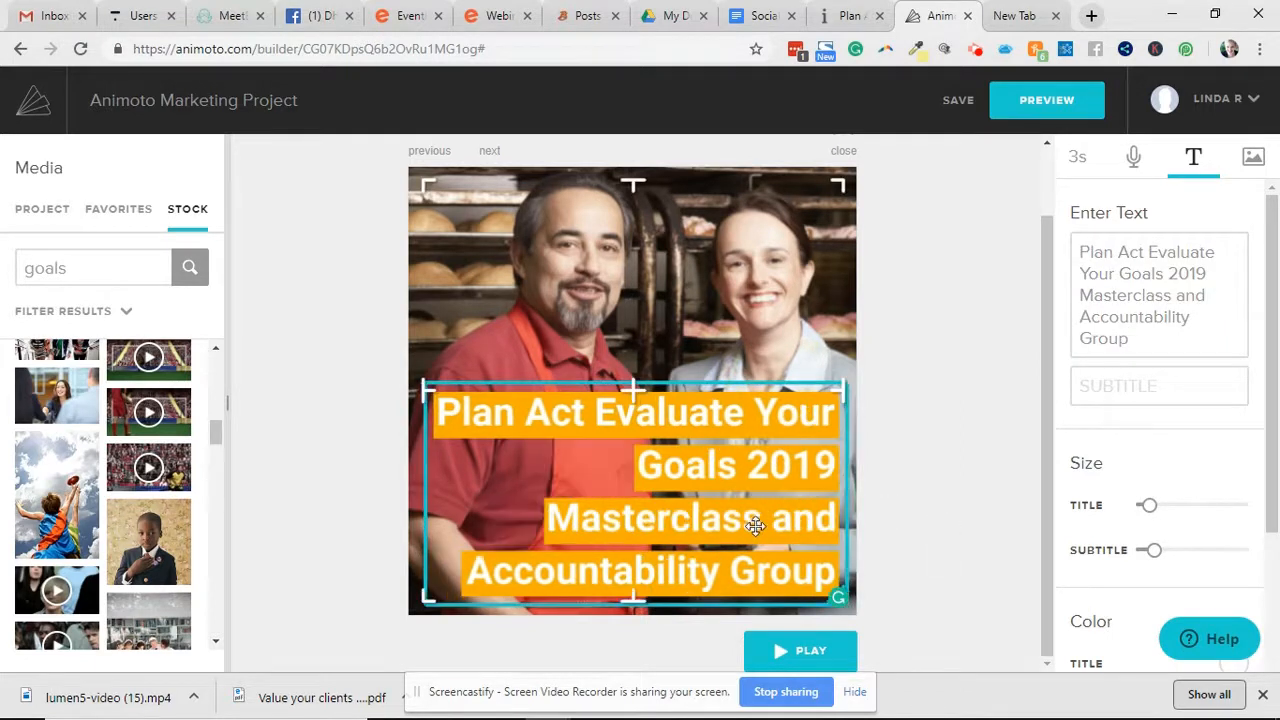
{"action": "left_click", "coordinate": [690, 513]}
Replace the slide photo with the stock image of the smiling woman in a red top.
{"action": "scroll", "coordinate": [60, 512], "scroll_direction": "down", "scroll_amount": 2}
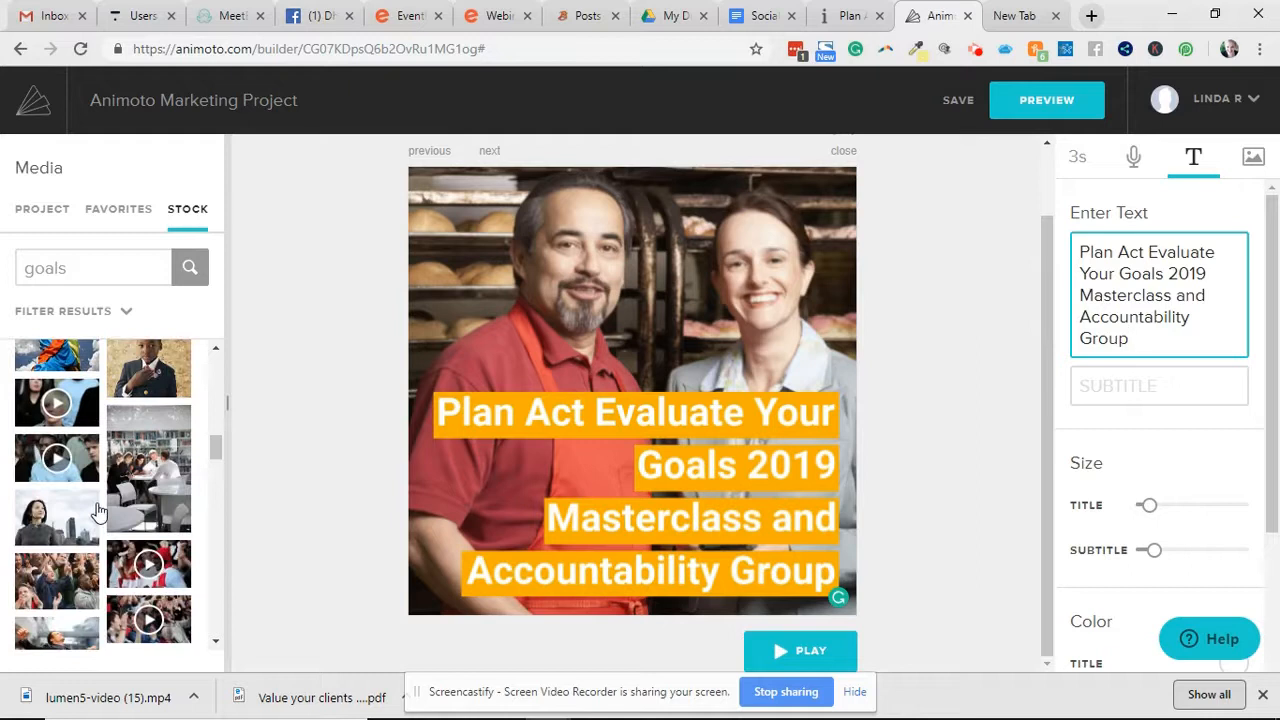
{"action": "scroll", "coordinate": [97, 510], "scroll_direction": "down", "scroll_amount": 2}
{"action": "scroll", "coordinate": [197, 423], "scroll_direction": "down", "scroll_amount": 2}
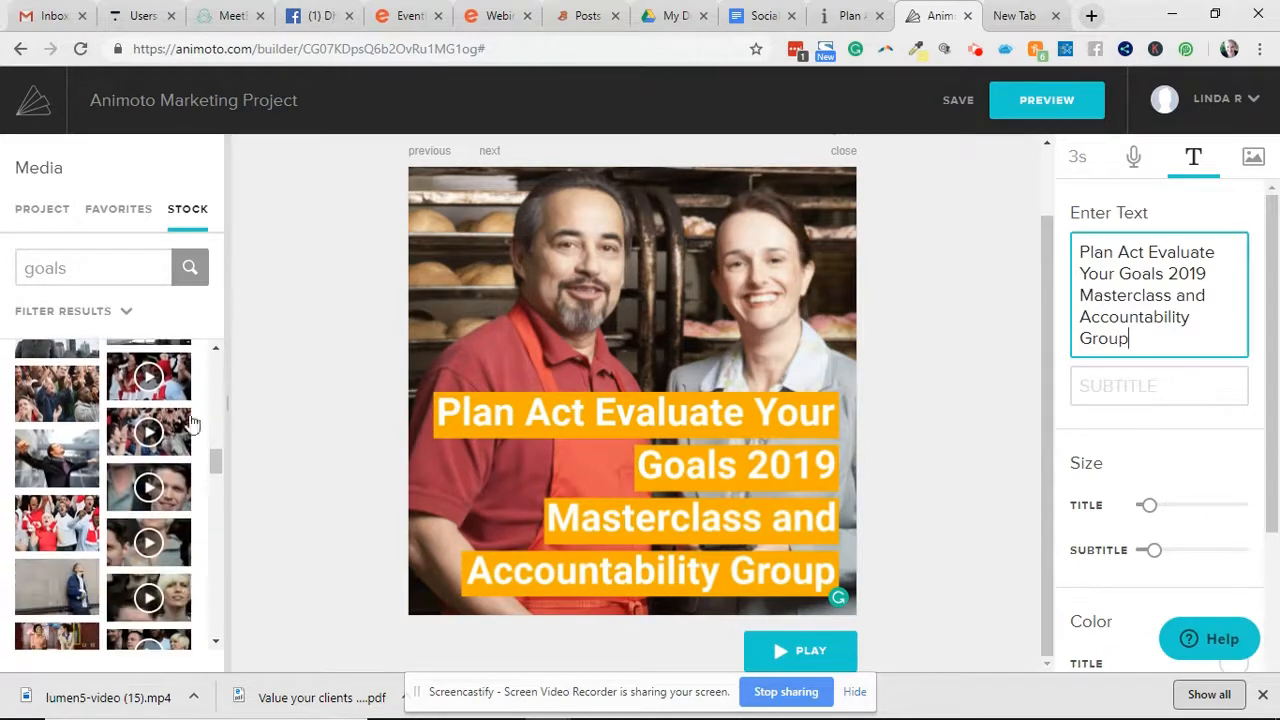
{"action": "left_click_drag", "start_coordinate": [100, 452], "coordinate": [537, 357]}
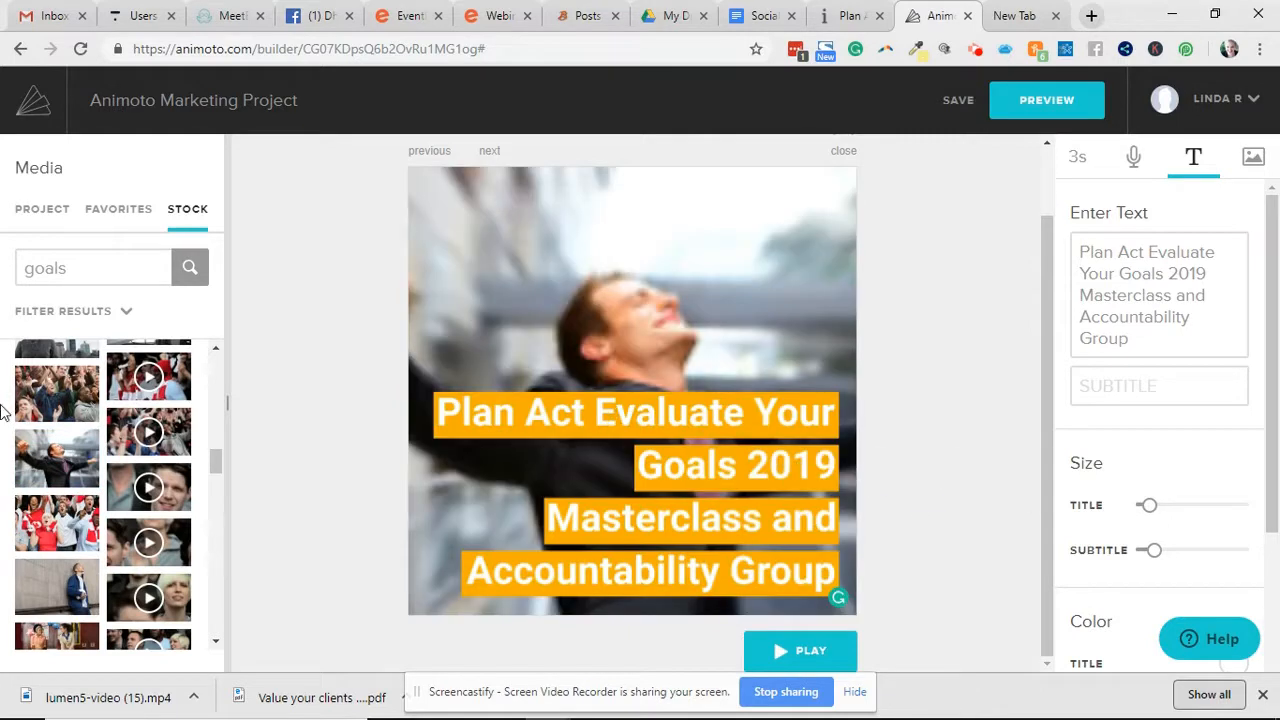
{"action": "scroll", "coordinate": [70, 425], "scroll_direction": "down", "scroll_amount": 3}
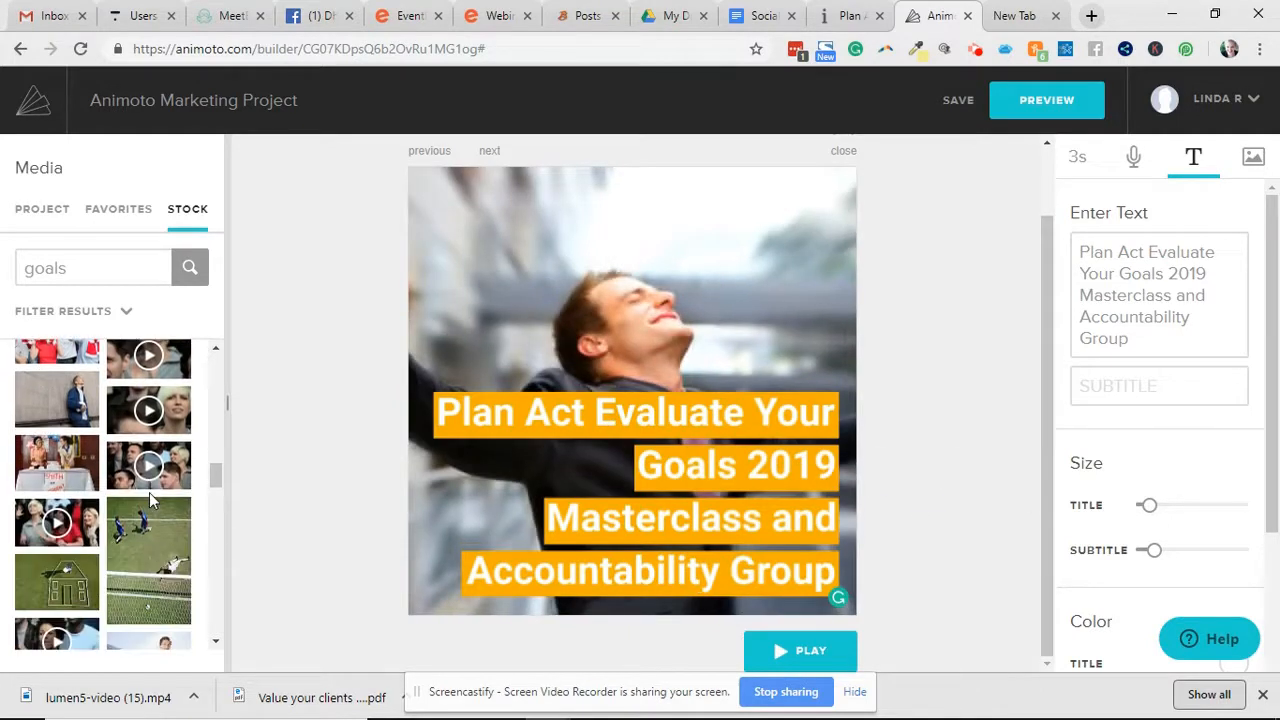
{"action": "scroll", "coordinate": [152, 500], "scroll_direction": "down", "scroll_amount": 5}
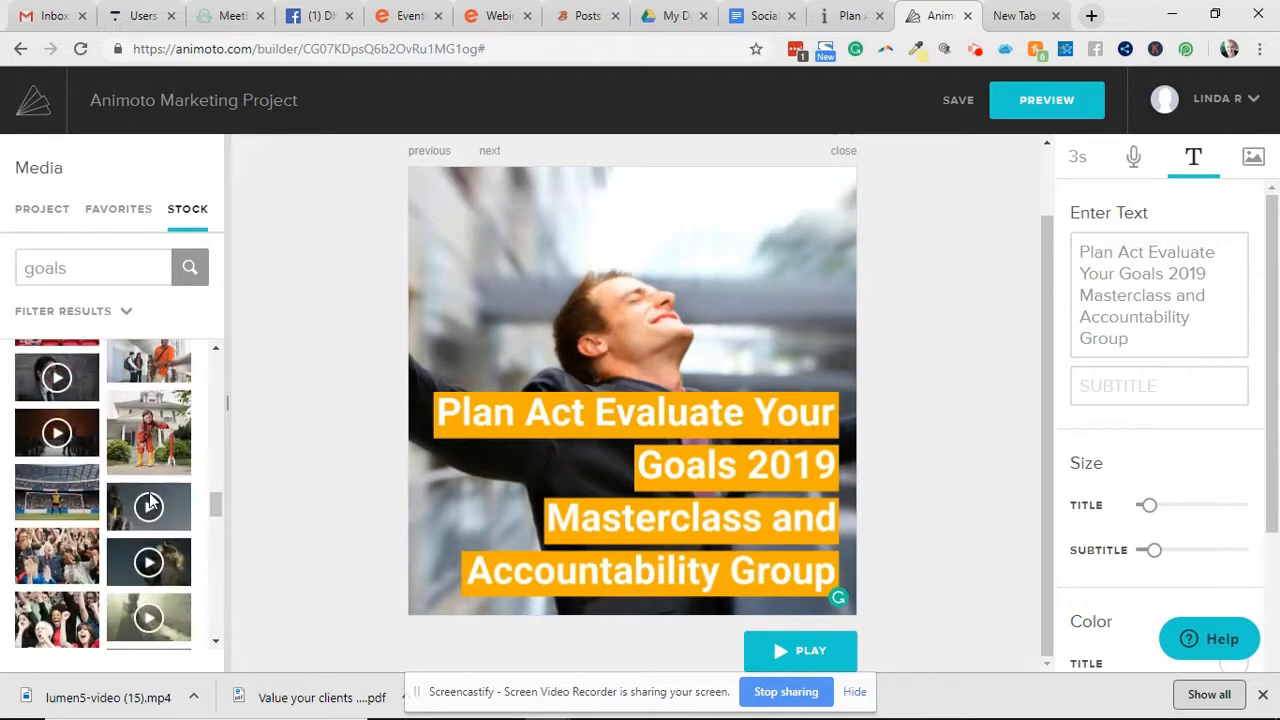
{"action": "scroll", "coordinate": [152, 500], "scroll_direction": "down", "scroll_amount": 2}
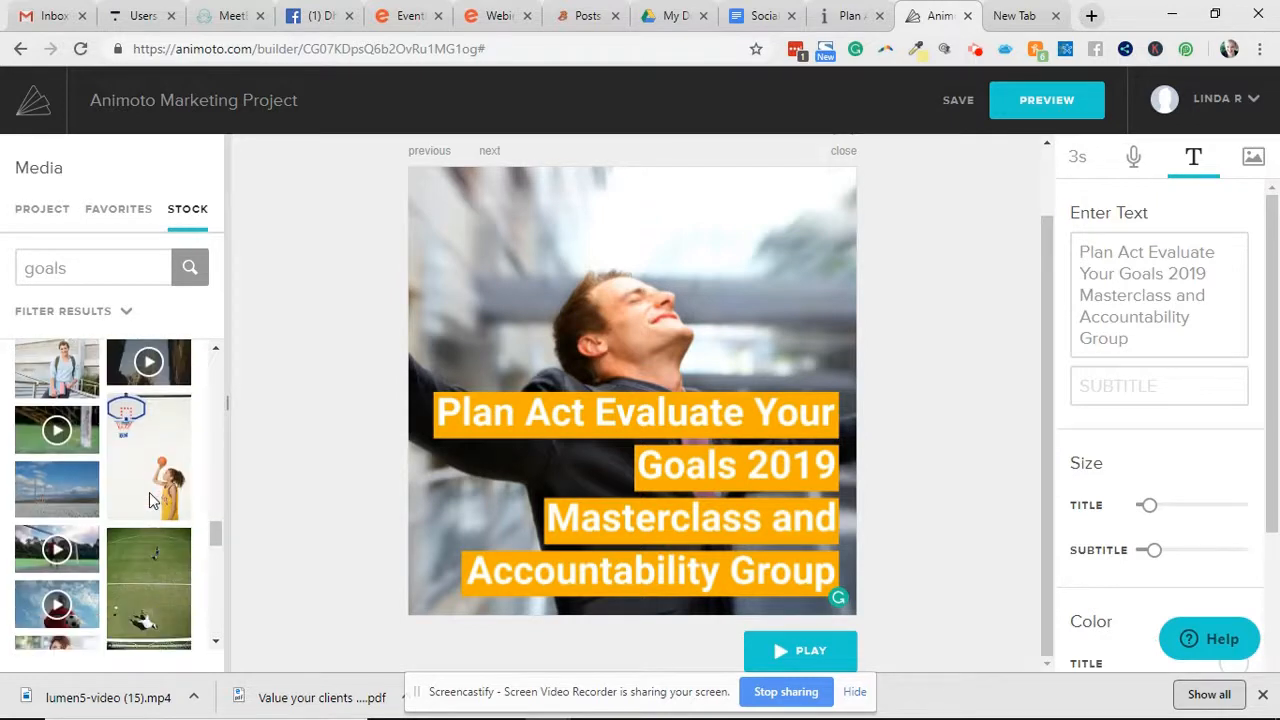
{"action": "scroll", "coordinate": [150, 500], "scroll_direction": "down", "scroll_amount": 5}
{"action": "scroll", "coordinate": [150, 500], "scroll_direction": "down", "scroll_amount": 4}
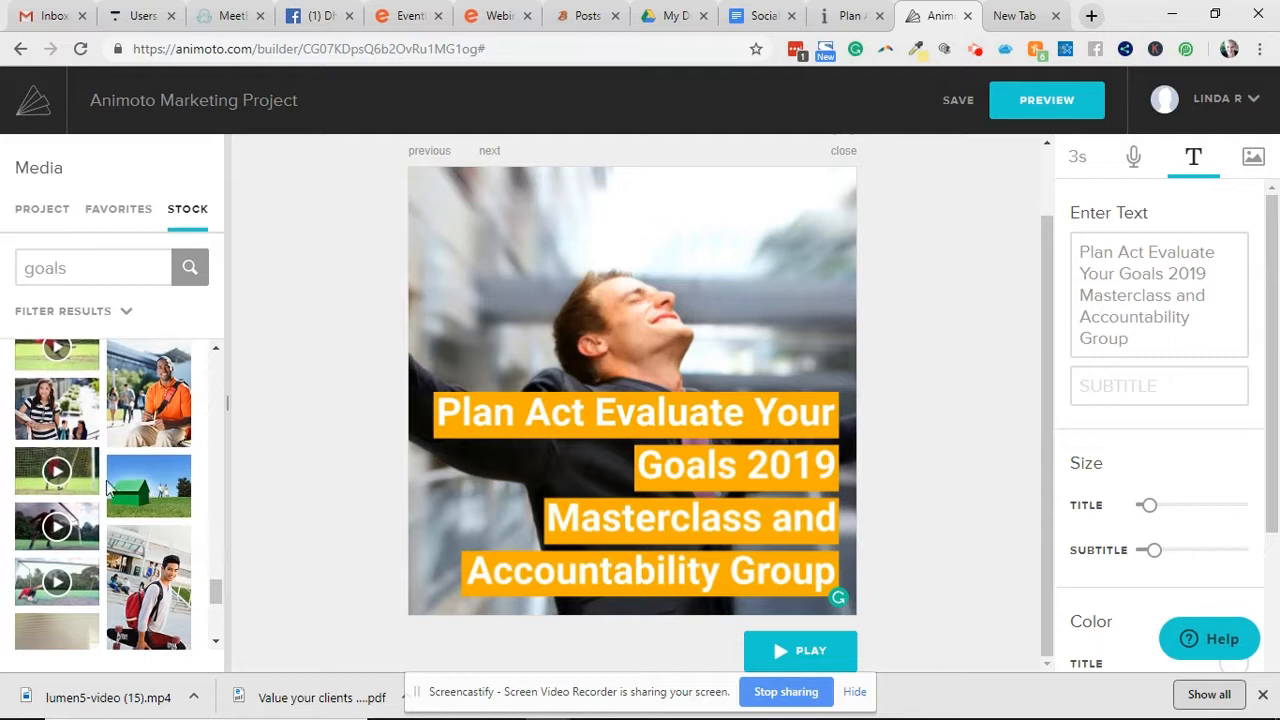
{"action": "scroll", "coordinate": [120, 490], "scroll_direction": "down", "scroll_amount": 4}
{"action": "scroll", "coordinate": [145, 500], "scroll_direction": "down", "scroll_amount": 2}
{"action": "left_click_drag", "start_coordinate": [70, 430], "coordinate": [545, 380]}
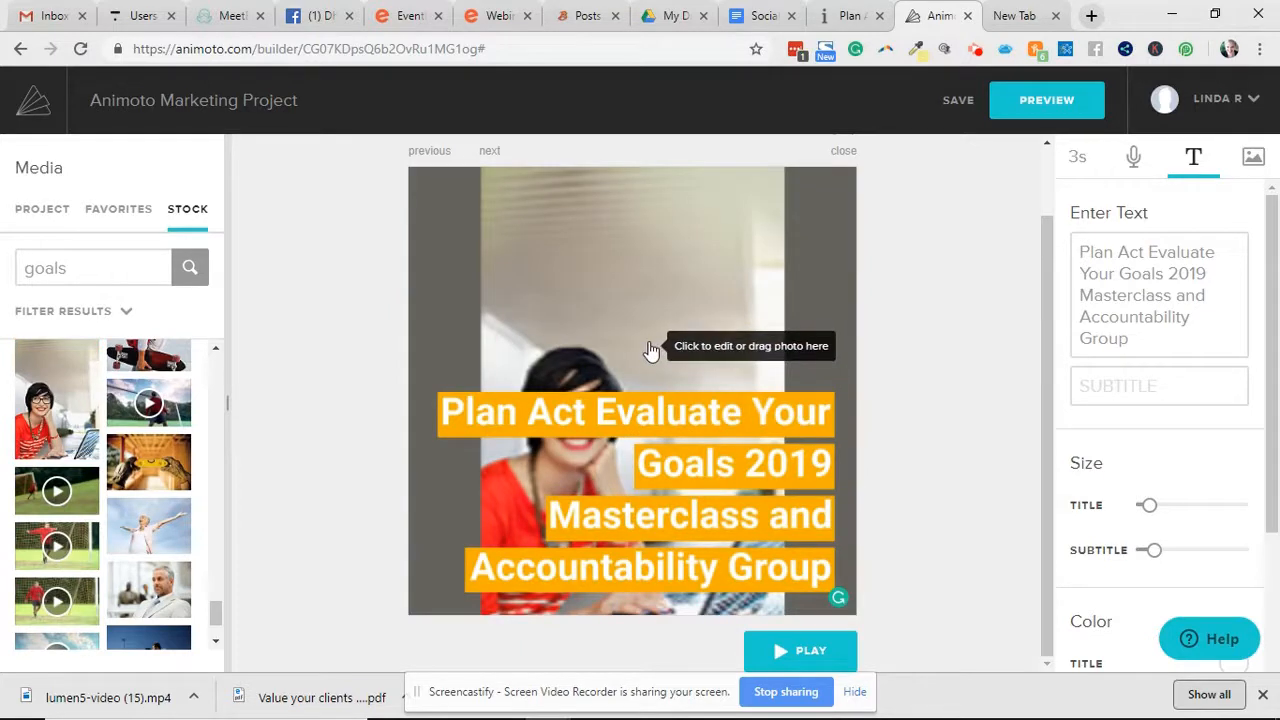
Set the background photo's crop to Fullscreen.
{"action": "left_click", "coordinate": [649, 345]}
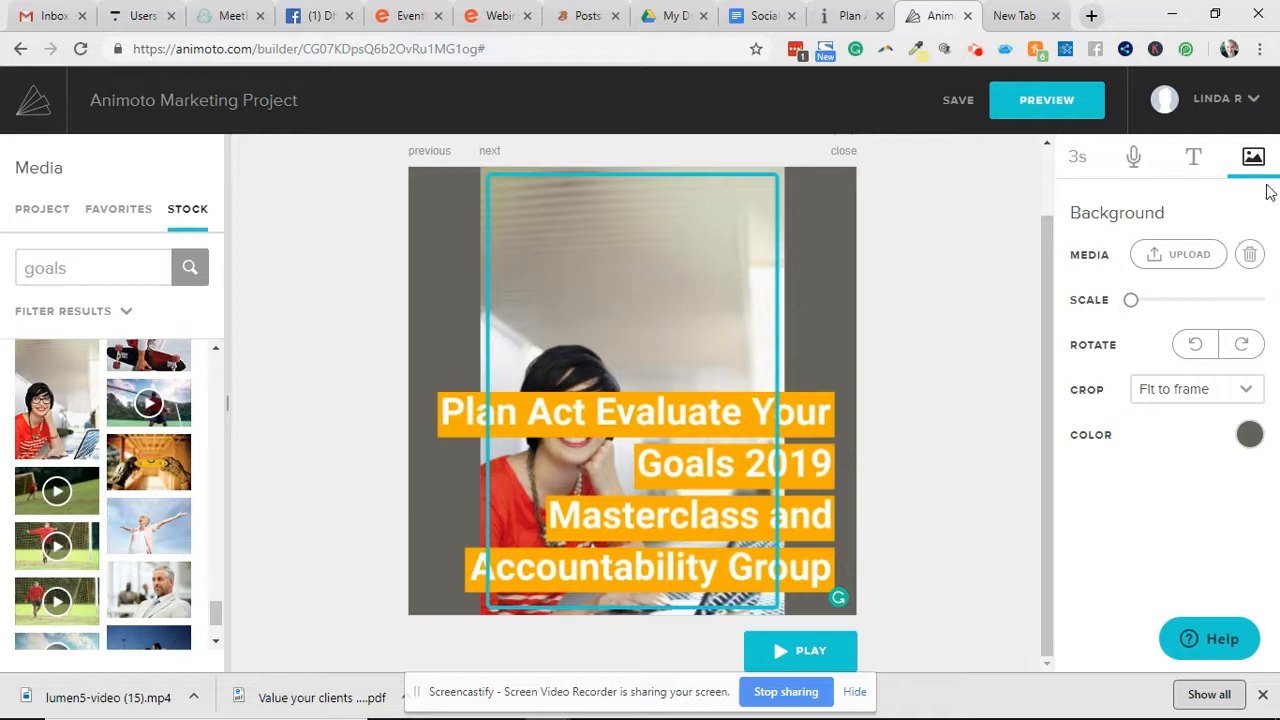
{"action": "left_click", "coordinate": [1194, 407]}
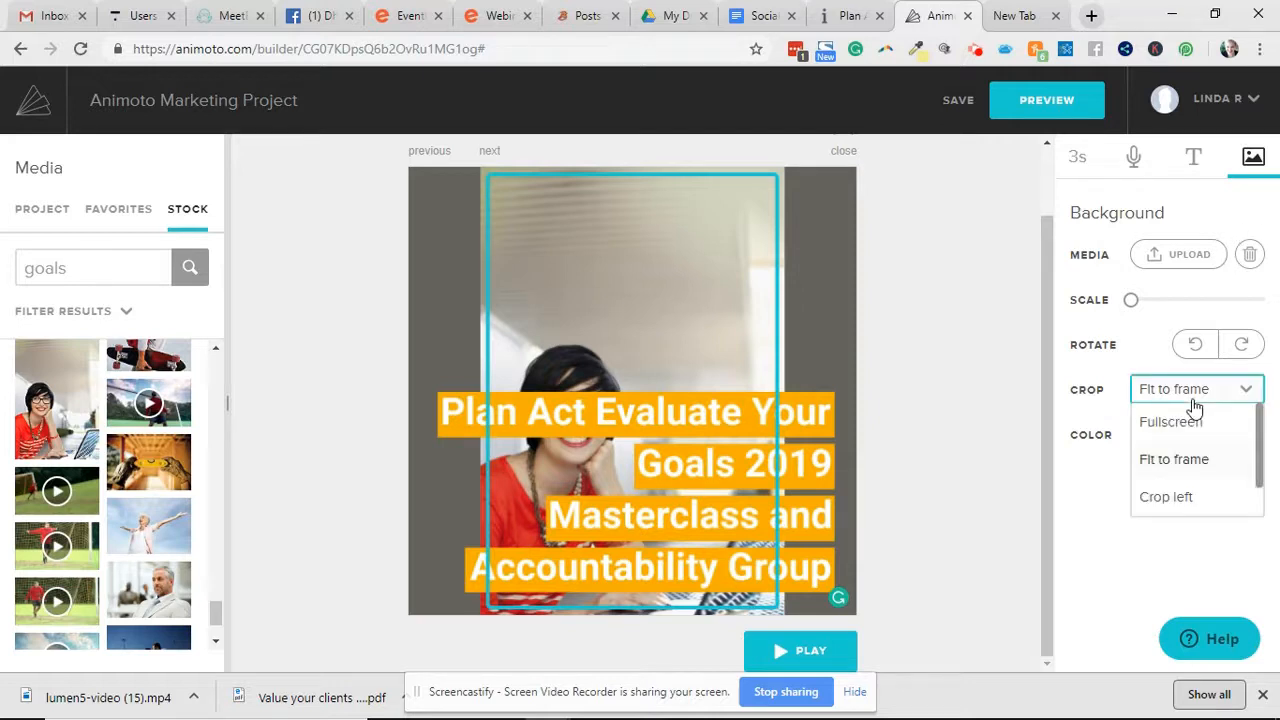
{"action": "left_click", "coordinate": [1204, 462]}
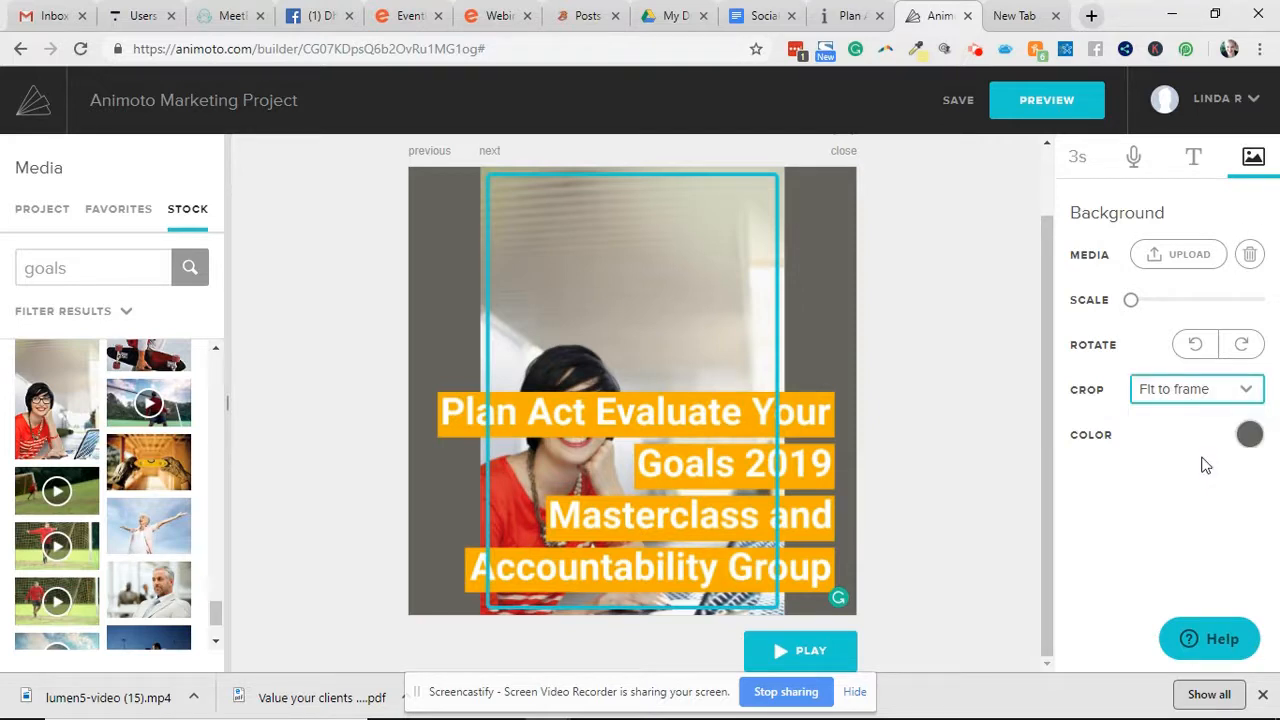
{"action": "left_click", "coordinate": [1190, 392]}
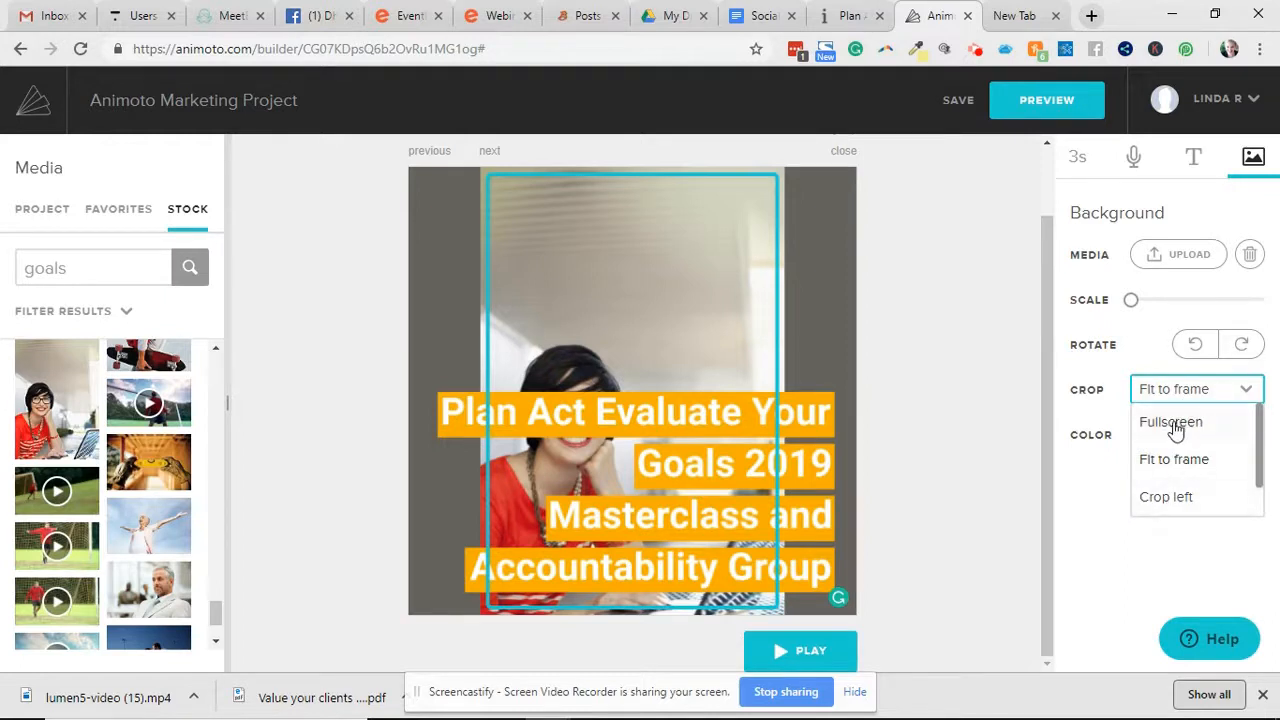
{"action": "left_click", "coordinate": [1175, 425]}
Move the caption to the top of the slide and preview the slide.
{"action": "left_click", "coordinate": [686, 510]}
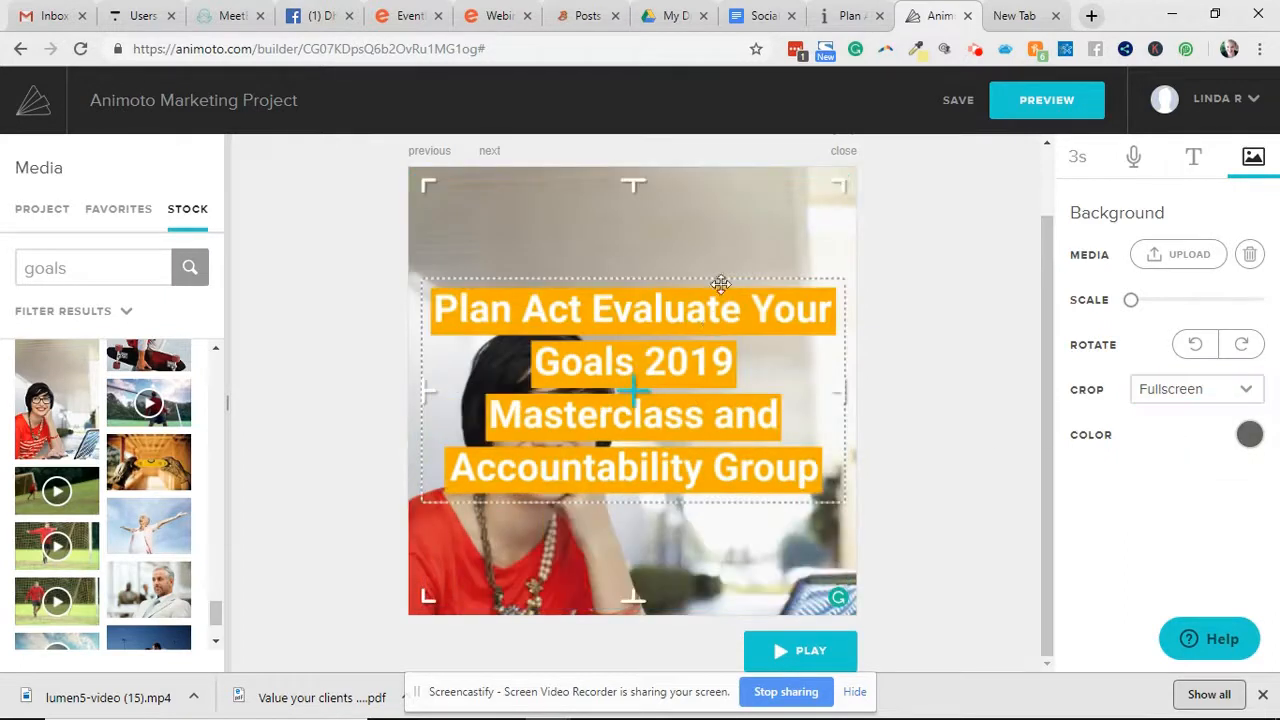
{"action": "left_click_drag", "start_coordinate": [720, 285], "coordinate": [727, 245]}
{"action": "left_click", "coordinate": [727, 245]}
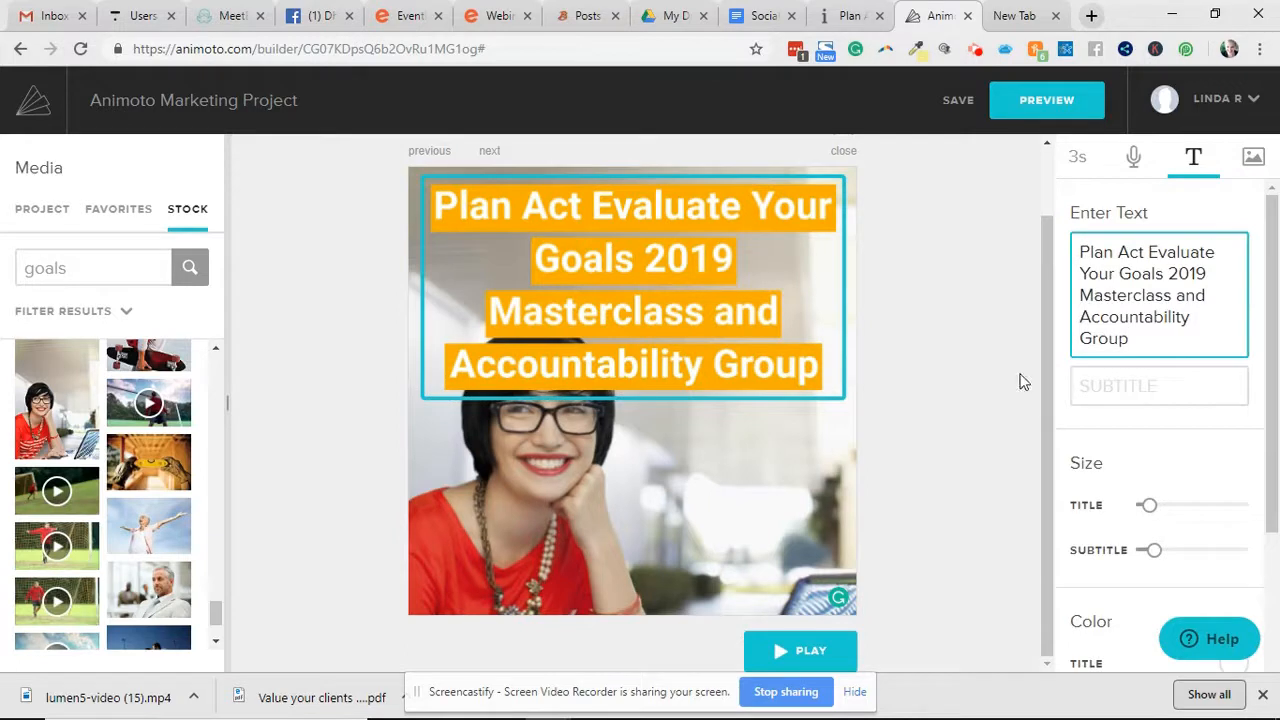
{"action": "left_click", "coordinate": [714, 351]}
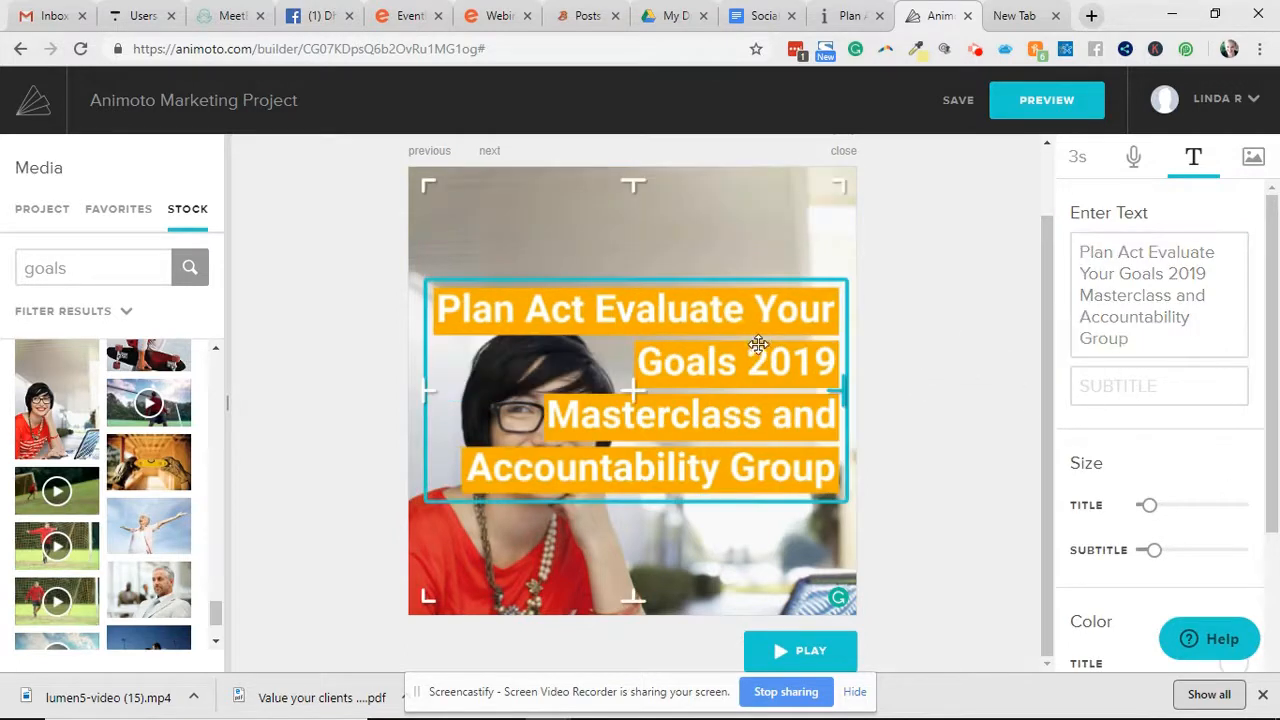
{"action": "left_click_drag", "start_coordinate": [763, 330], "coordinate": [782, 268]}
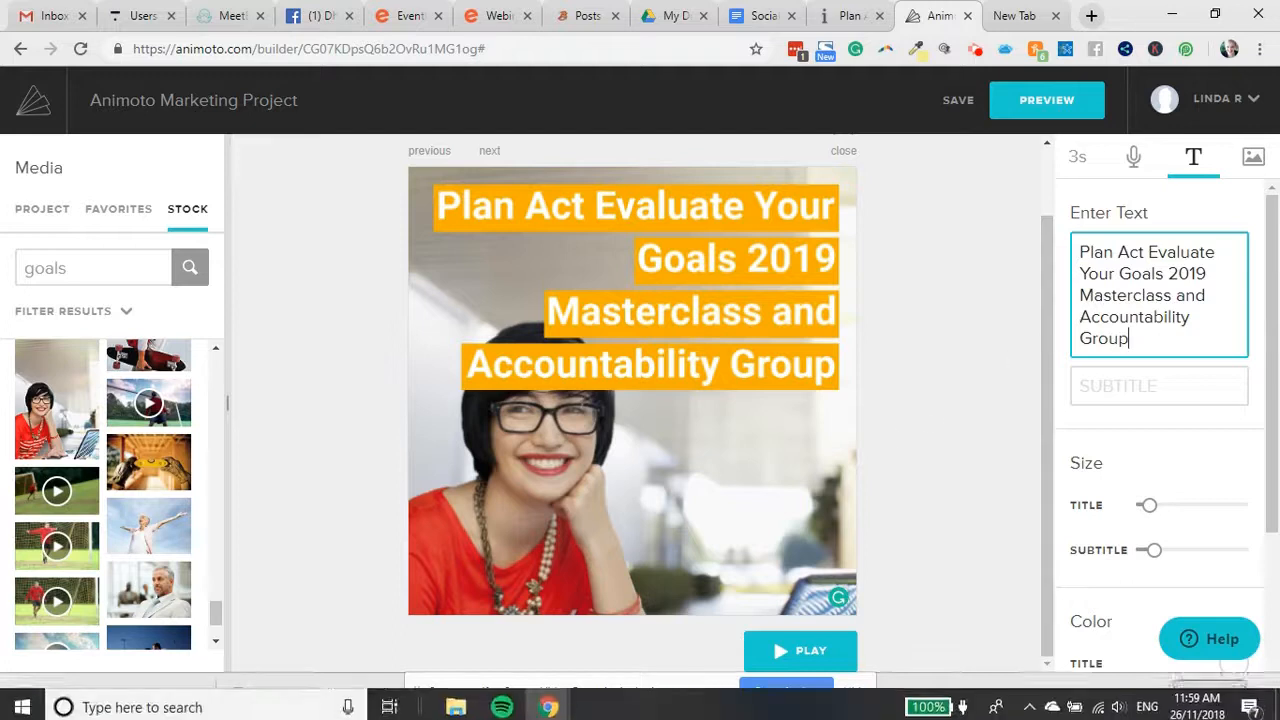
{"action": "left_click", "coordinate": [826, 660]}
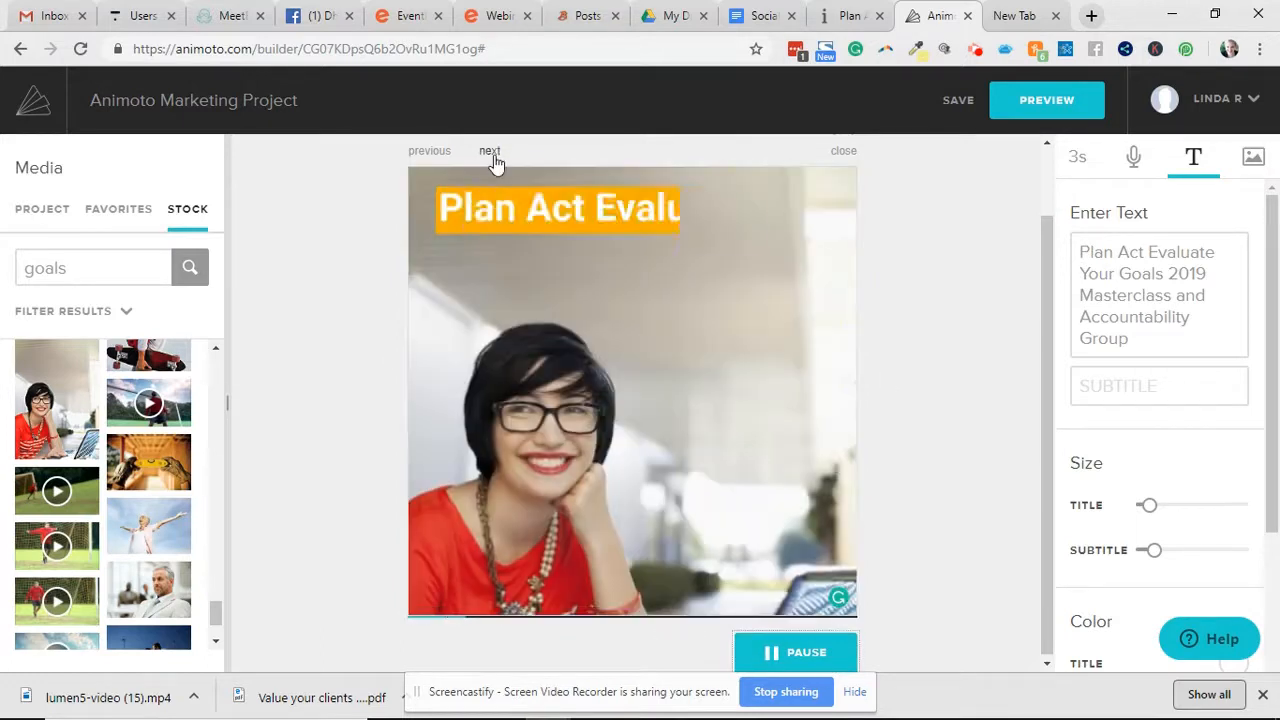
{"action": "left_click", "coordinate": [490, 152]}
On the handshake slide, move the 'Together we will look at goals' subtitle into a smaller title.
{"action": "scroll", "coordinate": [890, 465], "scroll_direction": "down", "scroll_amount": 2}
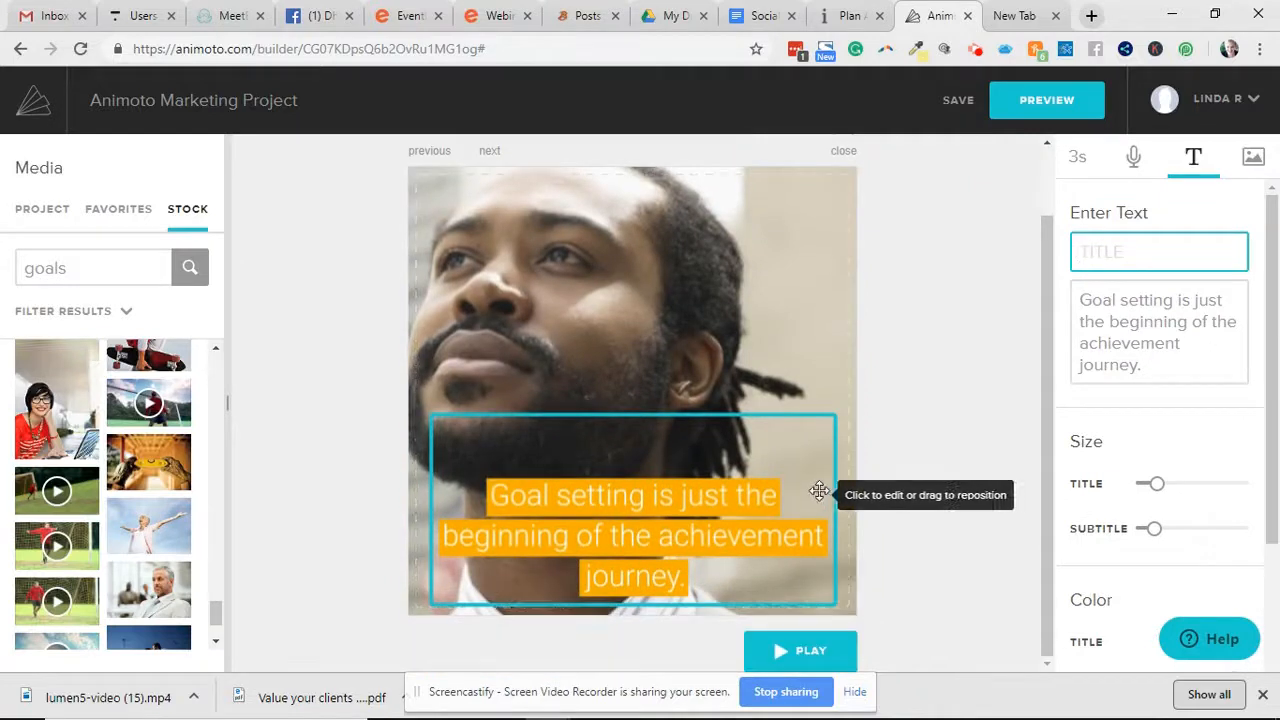
{"action": "scroll", "coordinate": [804, 619], "scroll_direction": "up", "scroll_amount": 2}
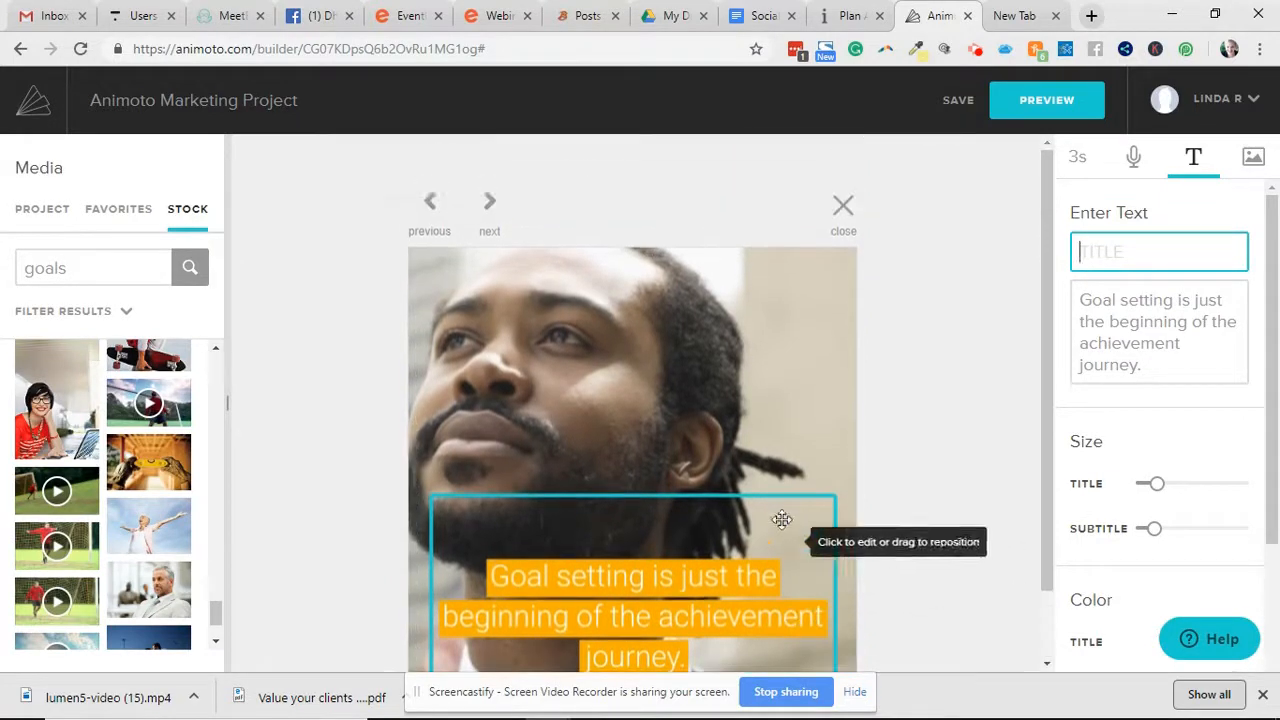
{"action": "left_click", "coordinate": [490, 208]}
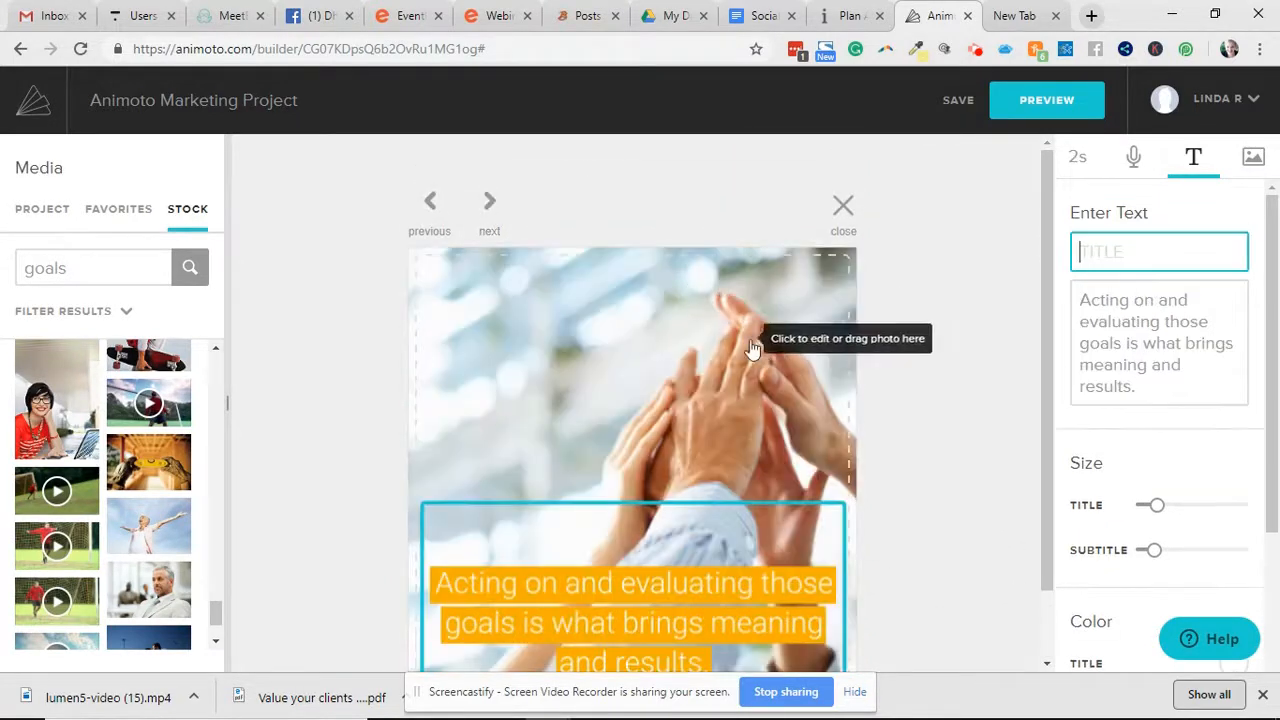
{"action": "scroll", "coordinate": [765, 340], "scroll_direction": "down", "scroll_amount": 2}
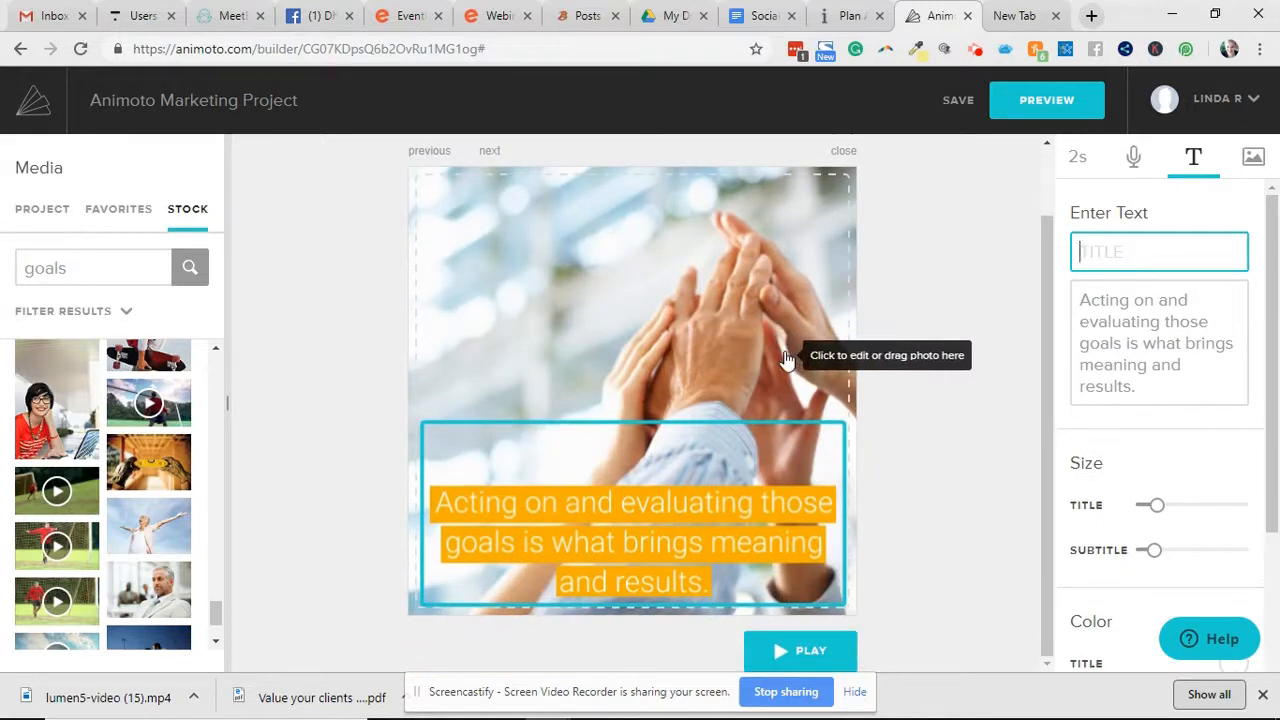
{"action": "left_click", "coordinate": [489, 152]}
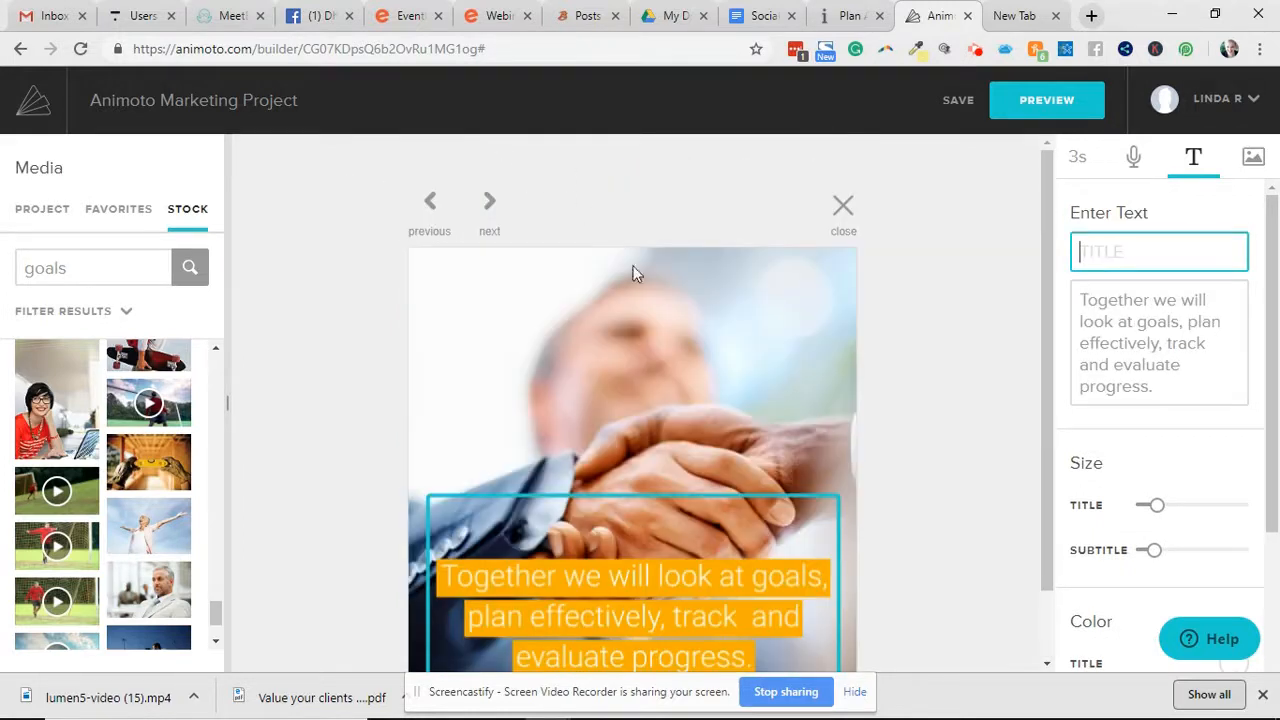
{"action": "scroll", "coordinate": [695, 395], "scroll_direction": "down", "scroll_amount": 2}
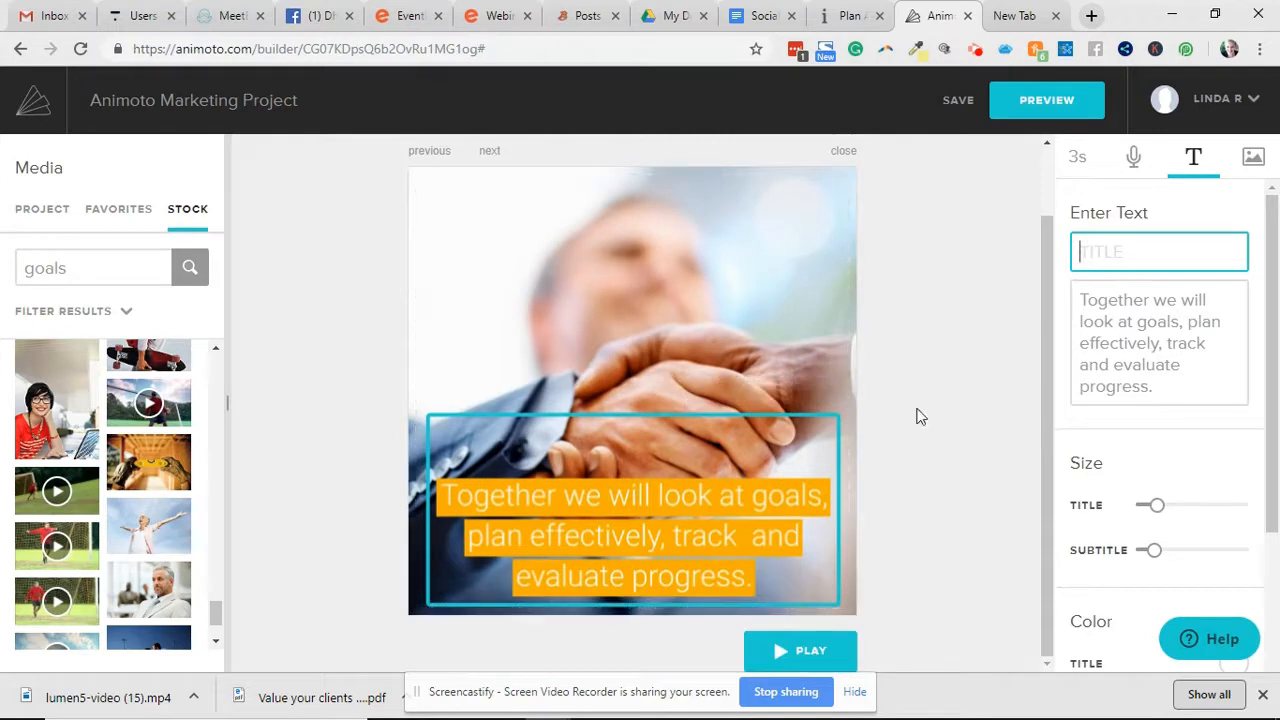
{"action": "left_click_drag", "start_coordinate": [1186, 392], "coordinate": [1023, 234]}
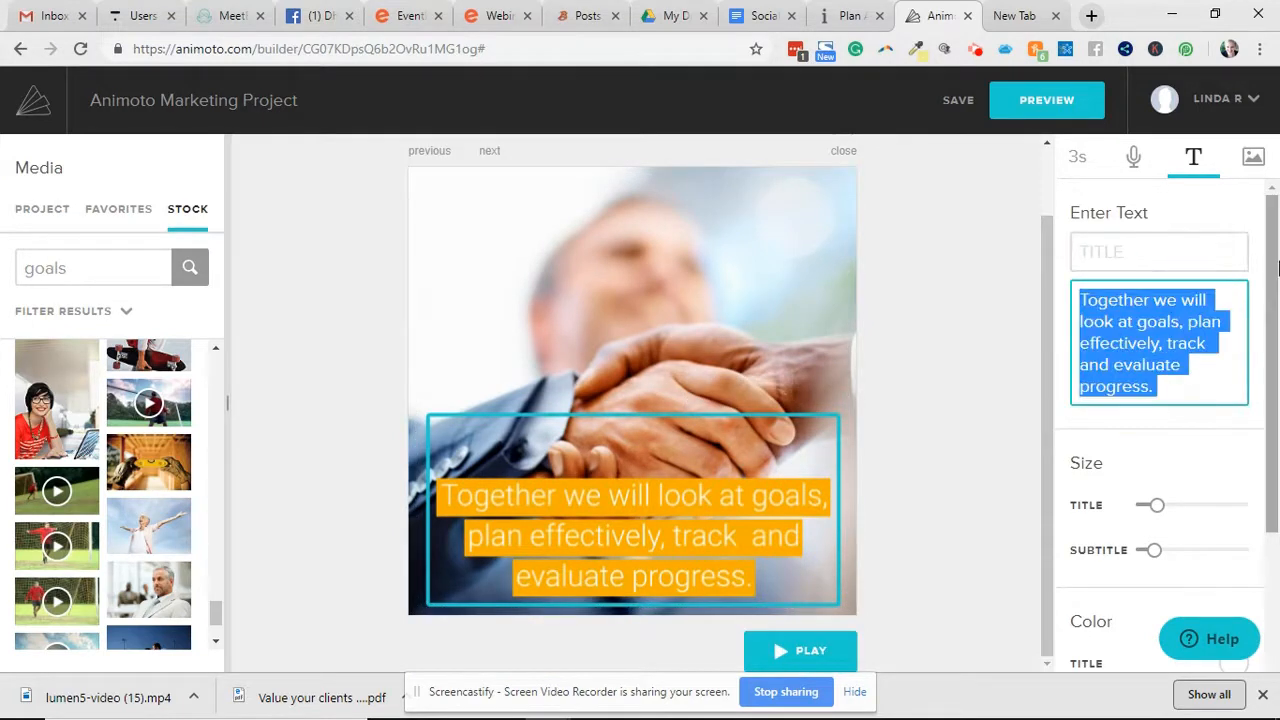
{"action": "key", "text": "BackSpace"}
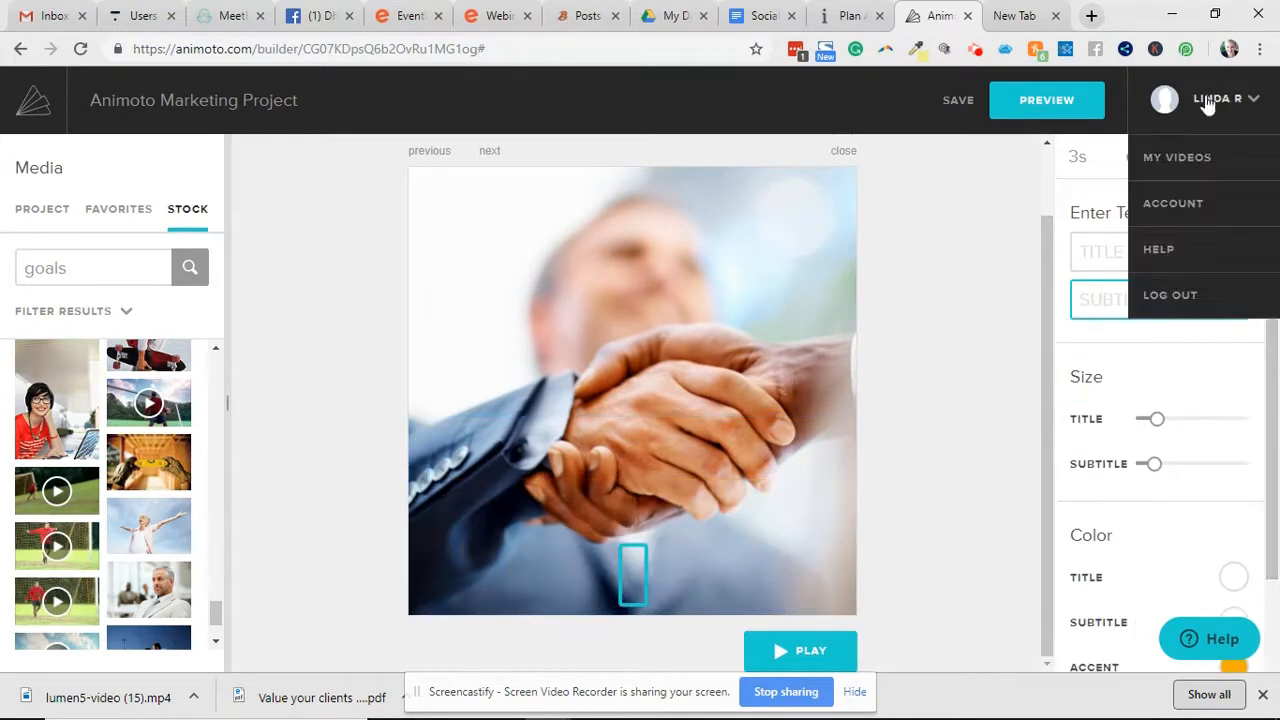
{"action": "left_click", "coordinate": [1082, 251]}
{"action": "type", "text": "Together we will look at goals, plan effectively, track and evaluate progress."}
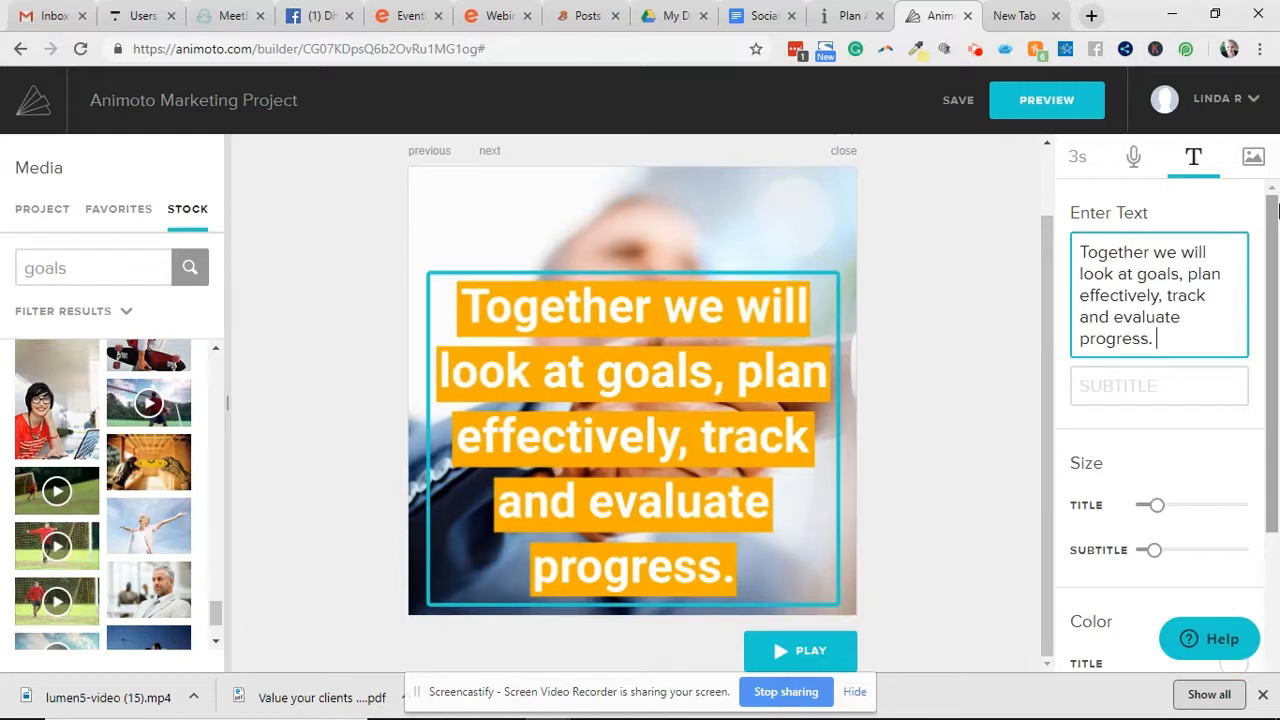
{"action": "left_click", "coordinate": [1149, 510]}
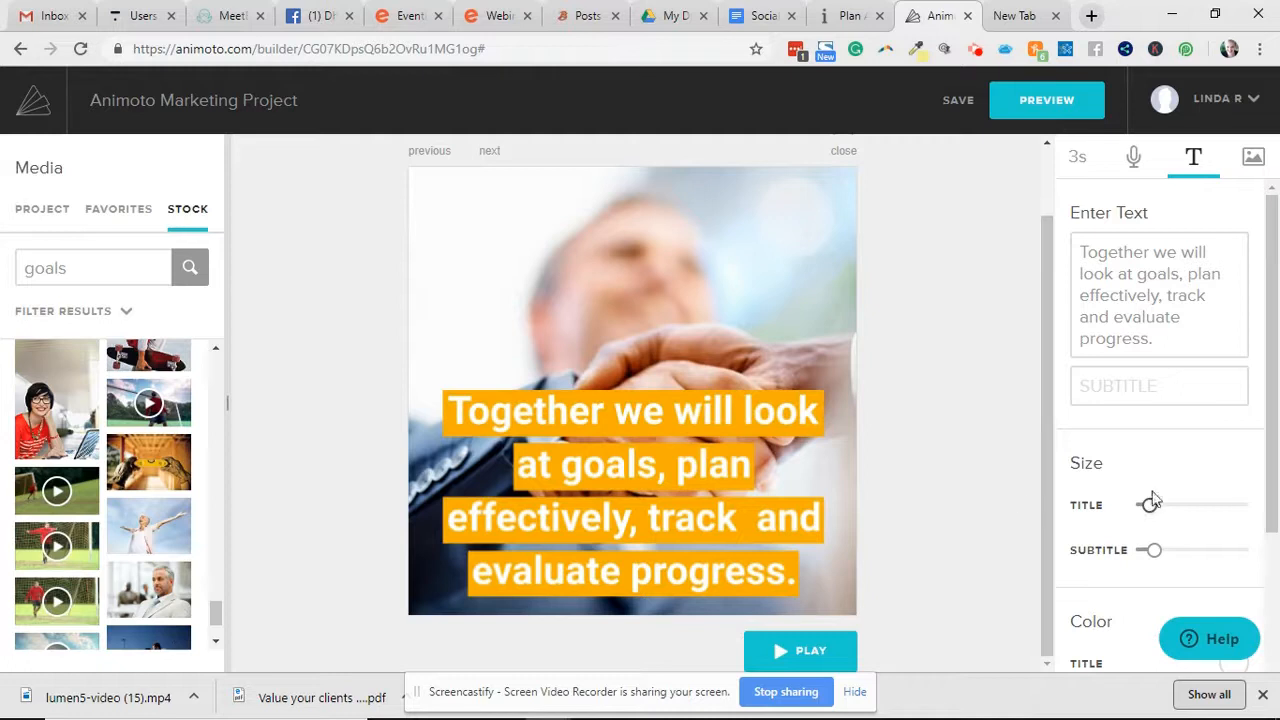
Shrink the title further, place the caption at the top of the photo, and return to the storyboard.
{"action": "left_click", "coordinate": [714, 490]}
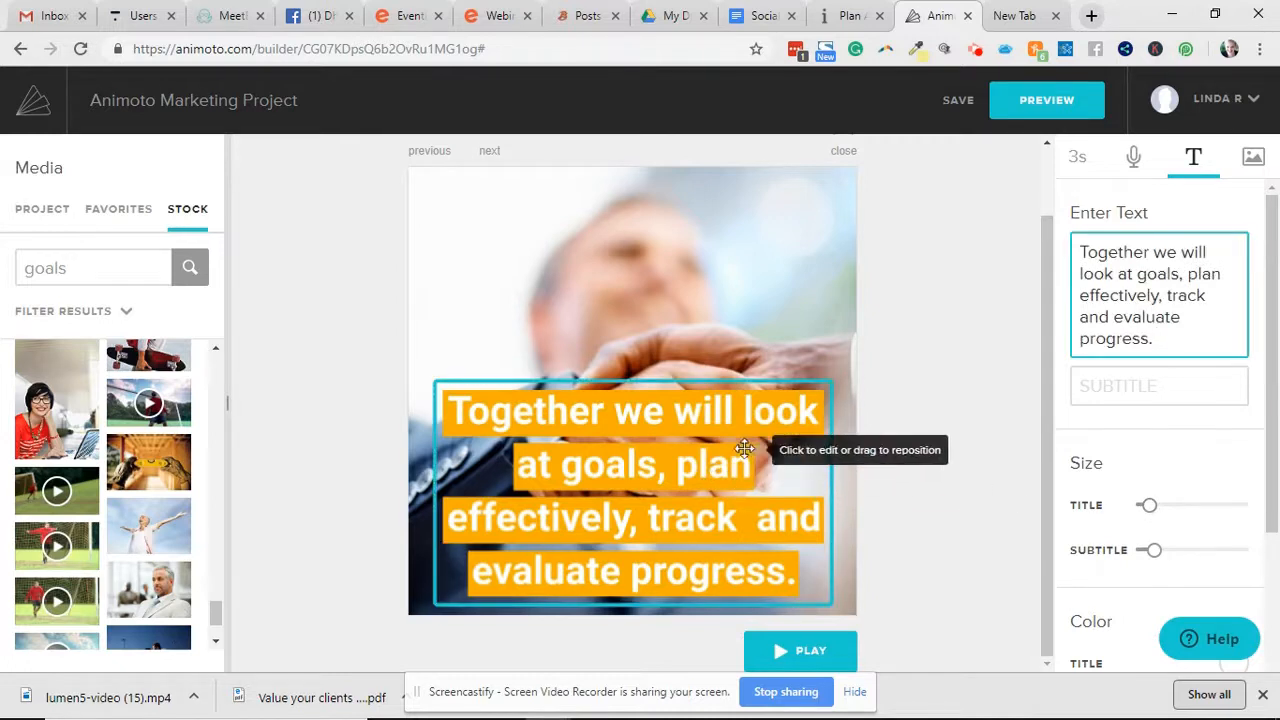
{"action": "left_click_drag", "start_coordinate": [733, 455], "coordinate": [420, 380]}
{"action": "left_click_drag", "start_coordinate": [667, 414], "coordinate": [830, 524]}
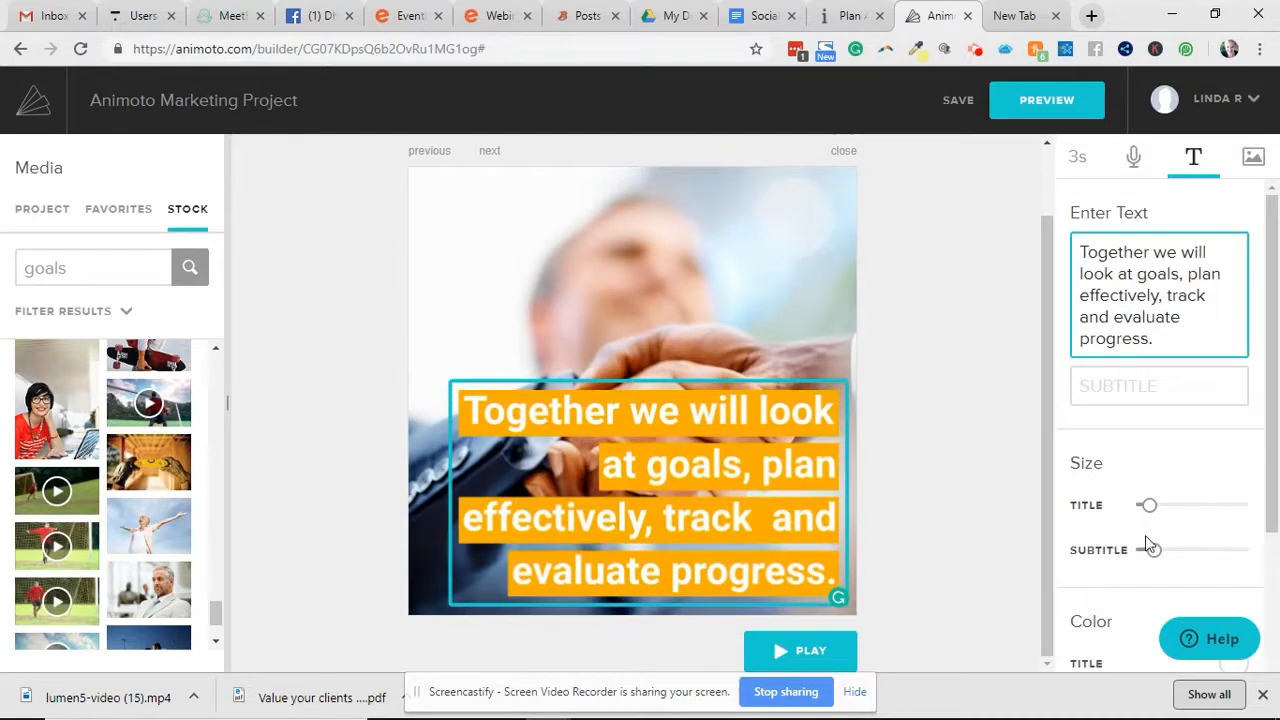
{"action": "left_click_drag", "start_coordinate": [1147, 506], "coordinate": [1142, 506]}
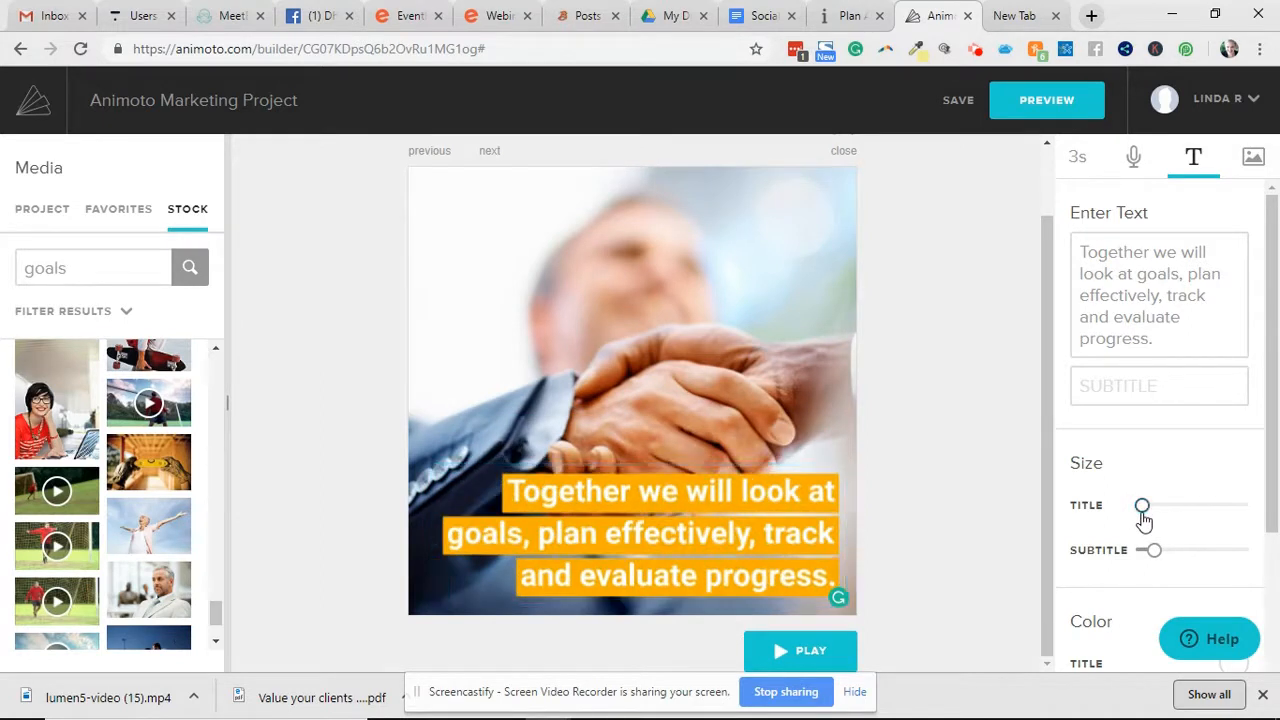
{"action": "left_click_drag", "start_coordinate": [666, 508], "coordinate": [751, 209]}
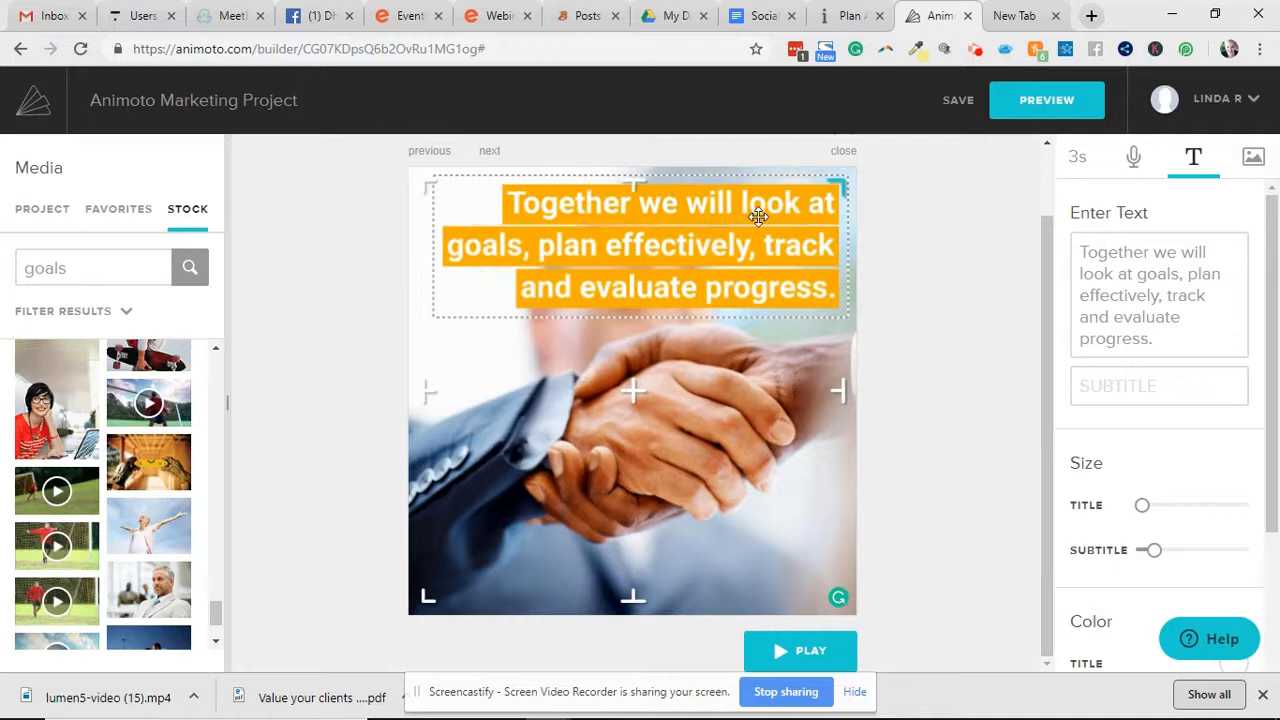
{"action": "left_click", "coordinate": [917, 285]}
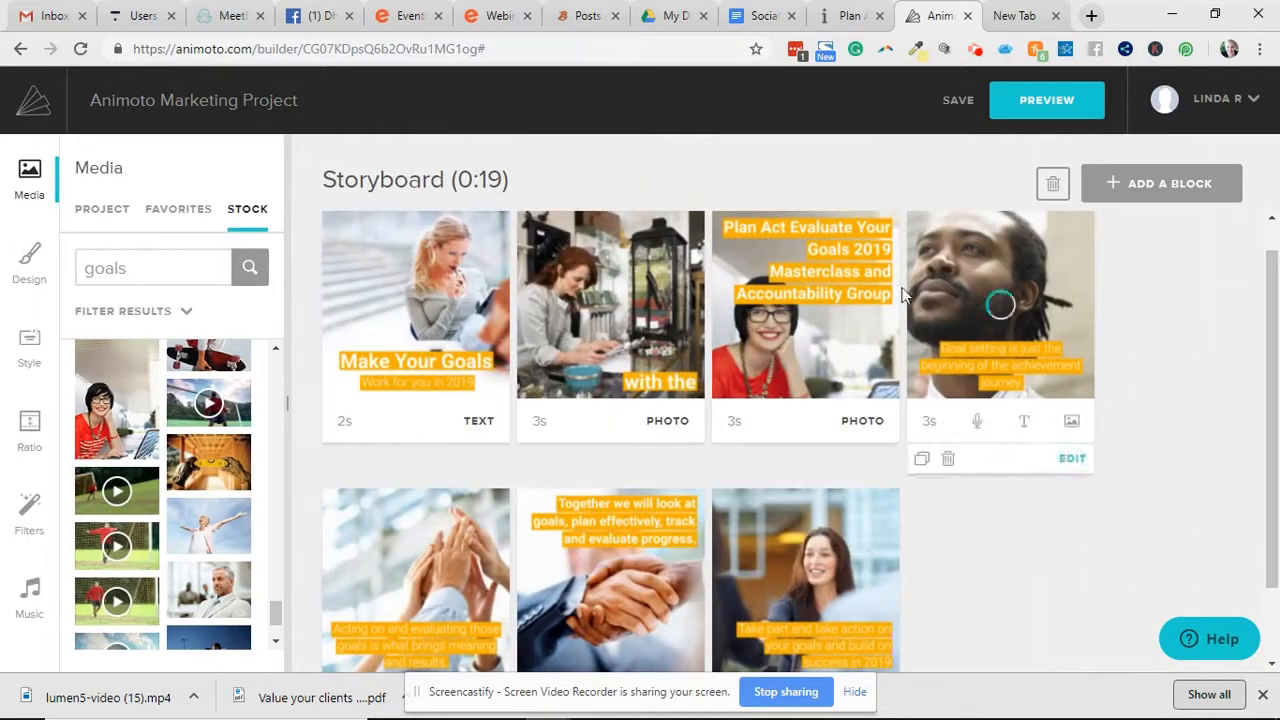
Open the businesswoman's slide in the block editor.
{"action": "scroll", "coordinate": [617, 488], "scroll_direction": "down", "scroll_amount": 1}
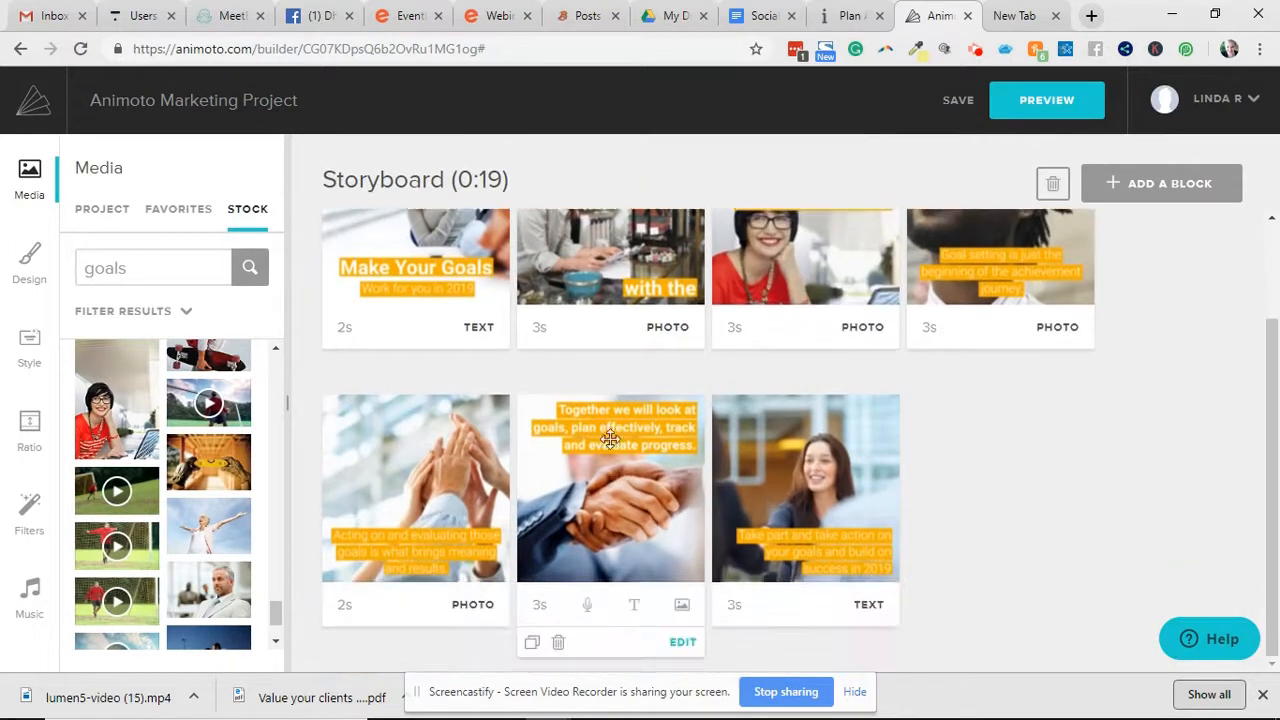
{"action": "left_click", "coordinate": [605, 437]}
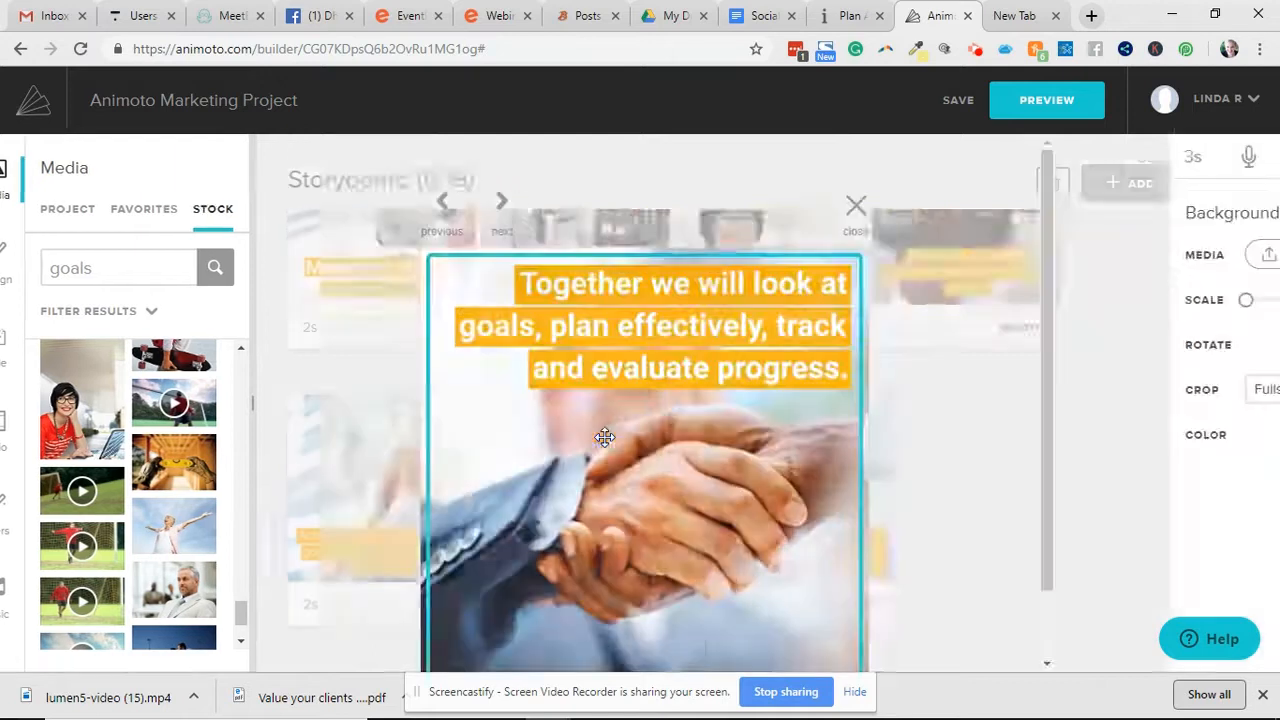
{"action": "left_click", "coordinate": [681, 443]}
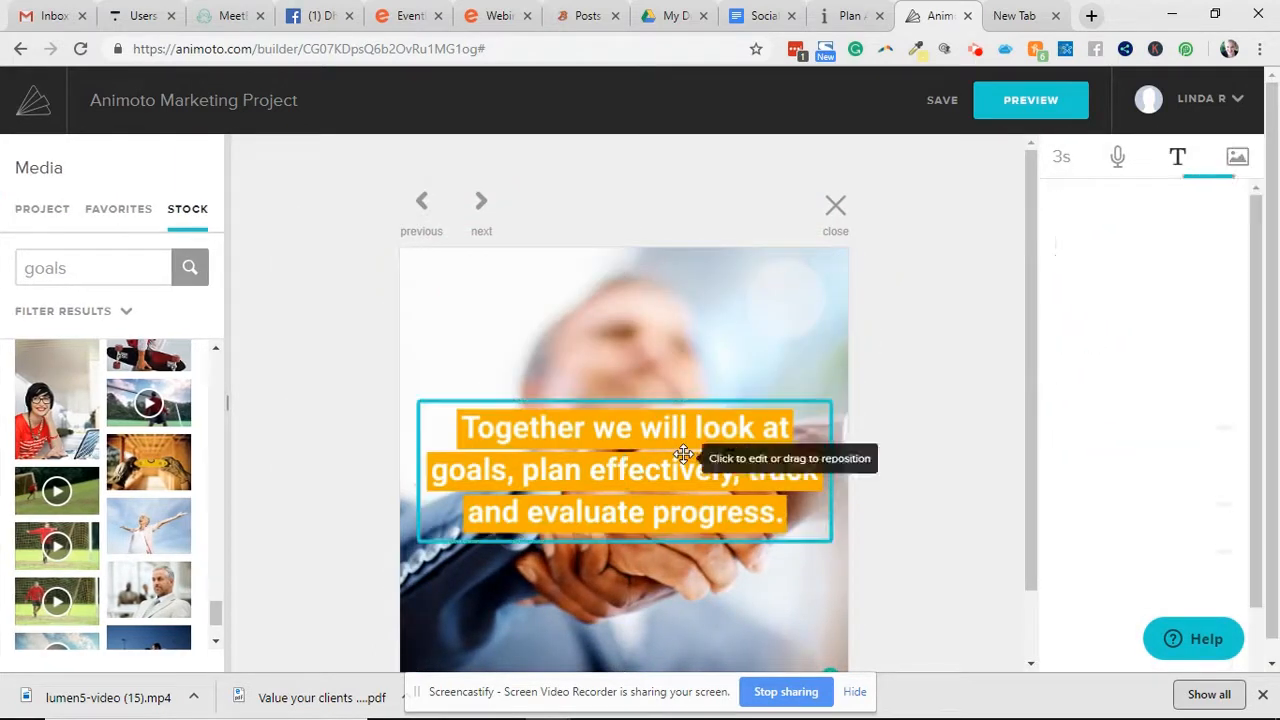
{"action": "scroll", "coordinate": [893, 445], "scroll_direction": "down", "scroll_amount": 1}
{"action": "scroll", "coordinate": [889, 451], "scroll_direction": "down", "scroll_amount": 1}
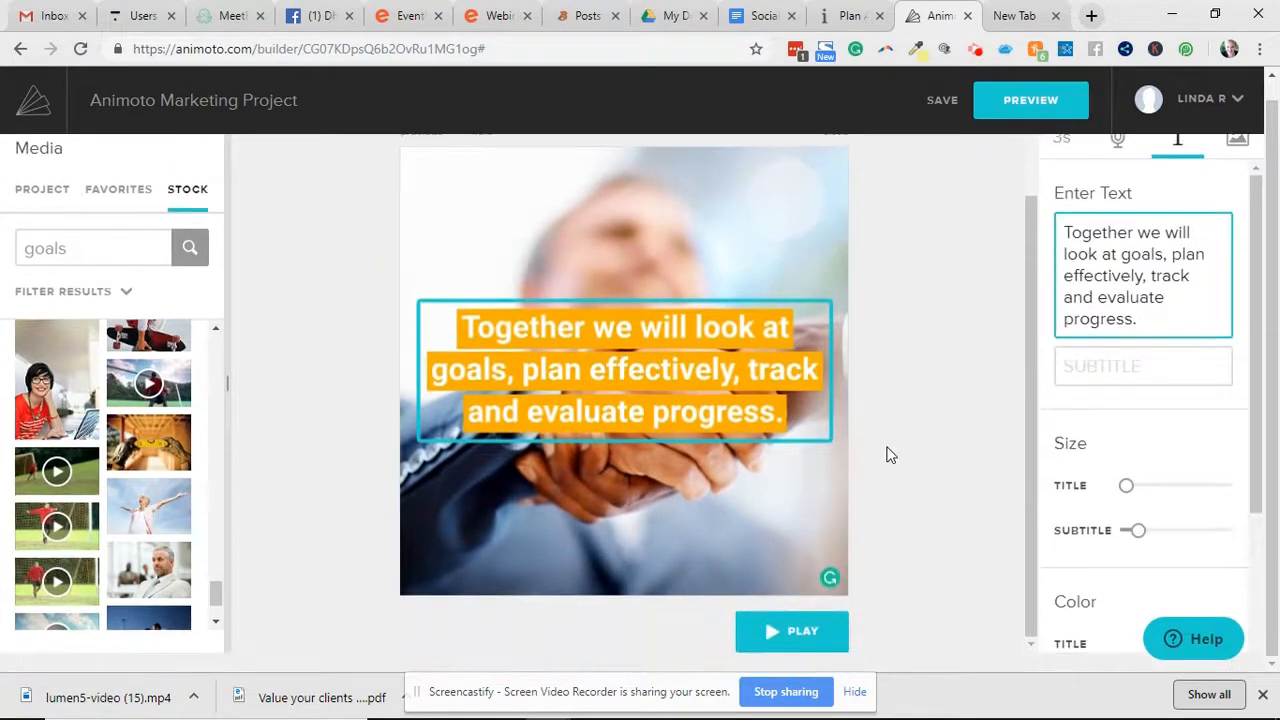
{"action": "left_click", "coordinate": [483, 185]}
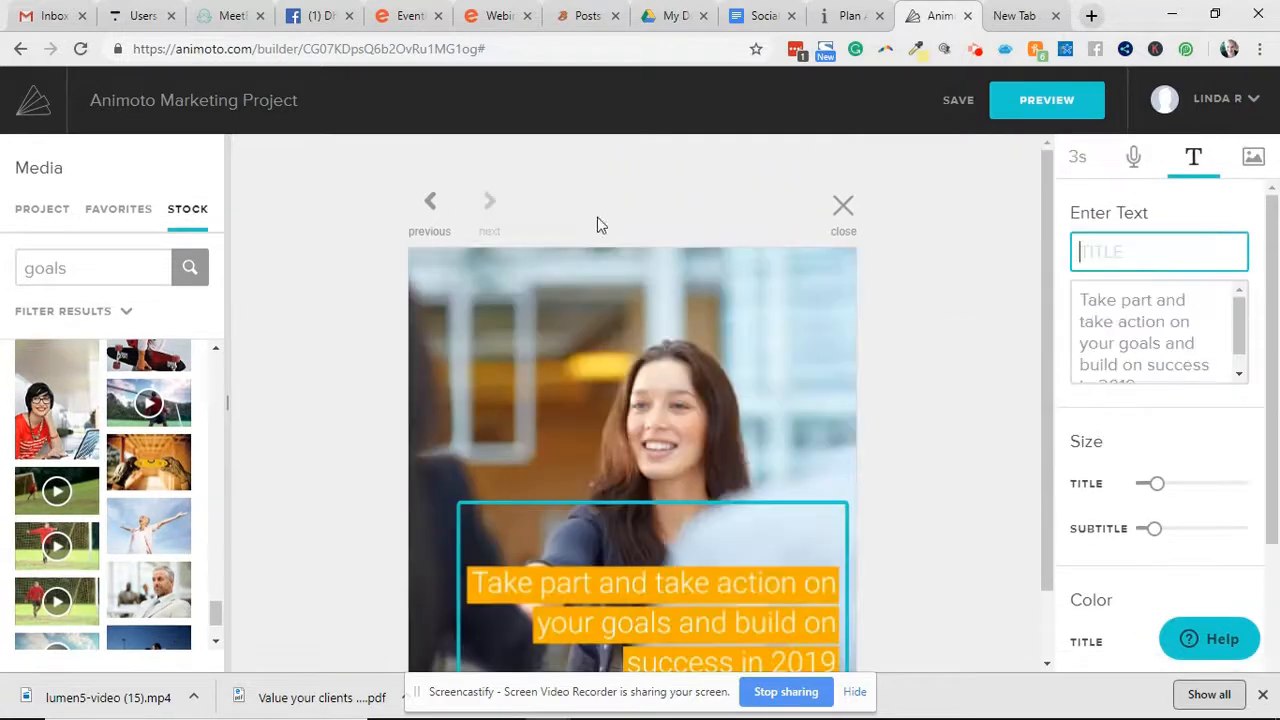
{"action": "scroll", "coordinate": [789, 343], "scroll_direction": "down", "scroll_amount": 1}
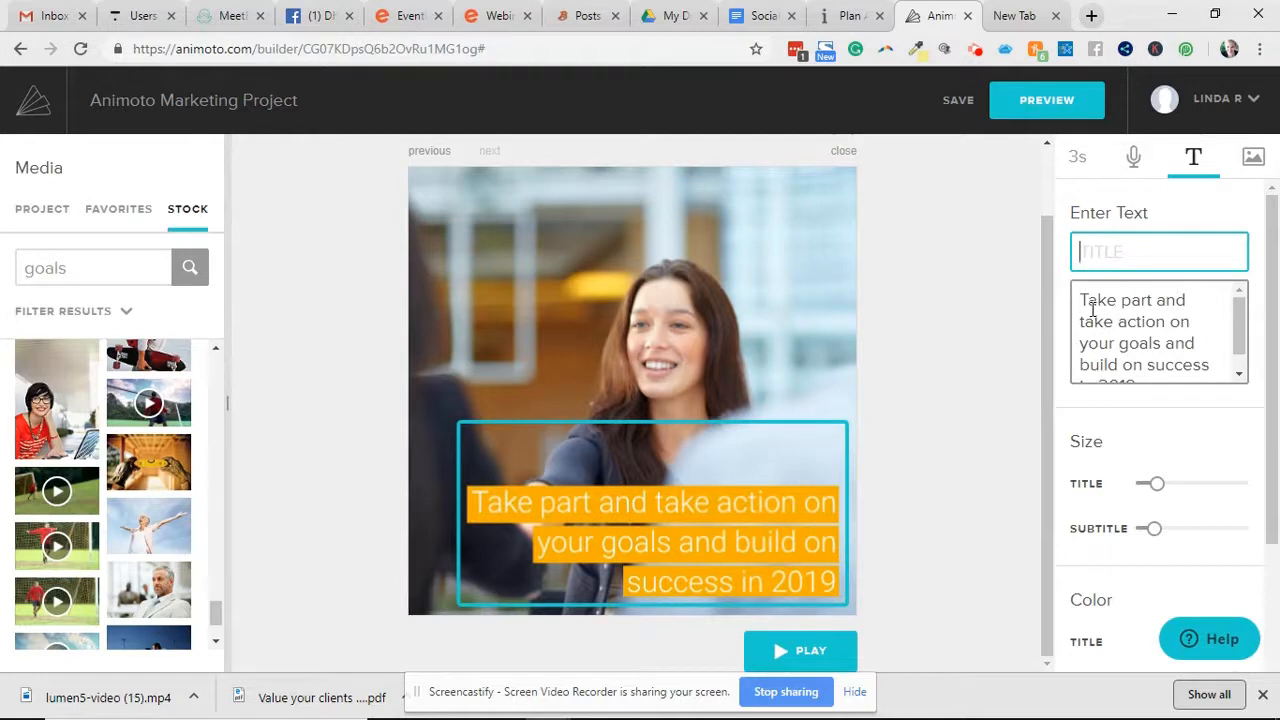
Move the 'build on success in 2019' subtitle into a slightly smaller title, then close the slide.
{"action": "left_click_drag", "start_coordinate": [1082, 304], "coordinate": [1186, 380]}
{"action": "key", "text": "ctrl+c"}
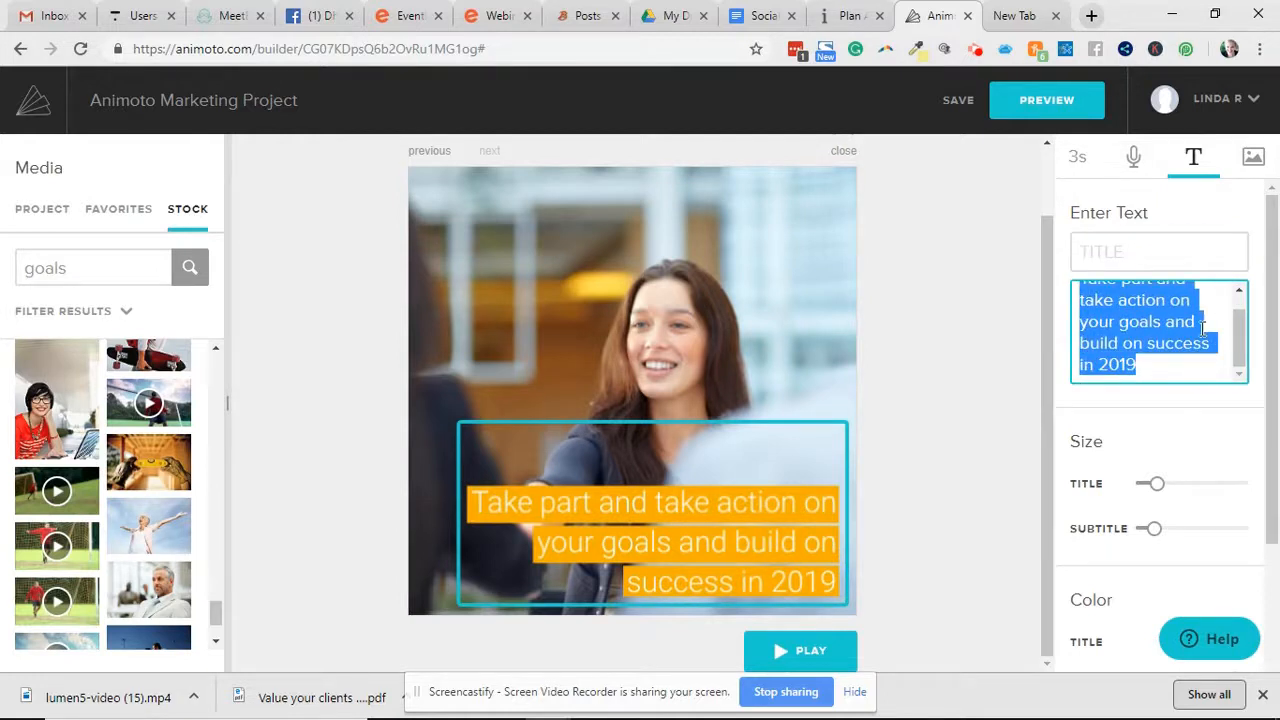
{"action": "key", "text": "BackSpace"}
{"action": "left_click", "coordinate": [1134, 237]}
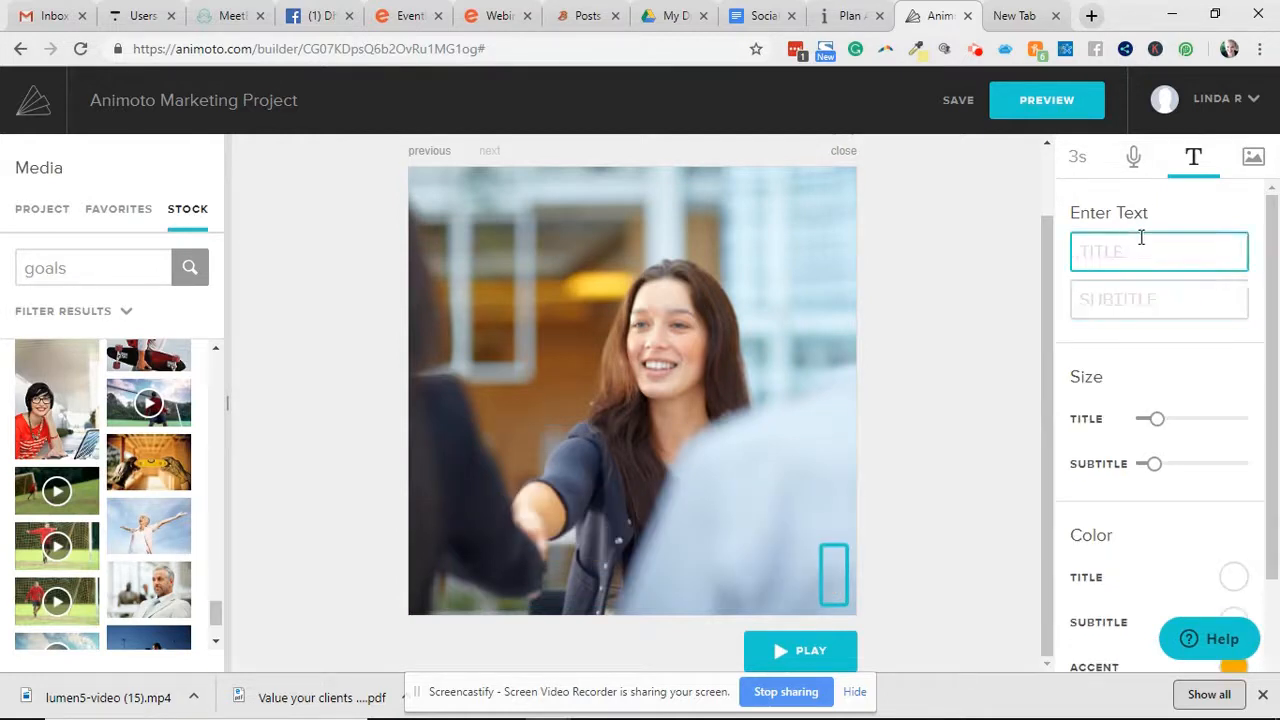
{"action": "key", "text": "ctrl+v"}
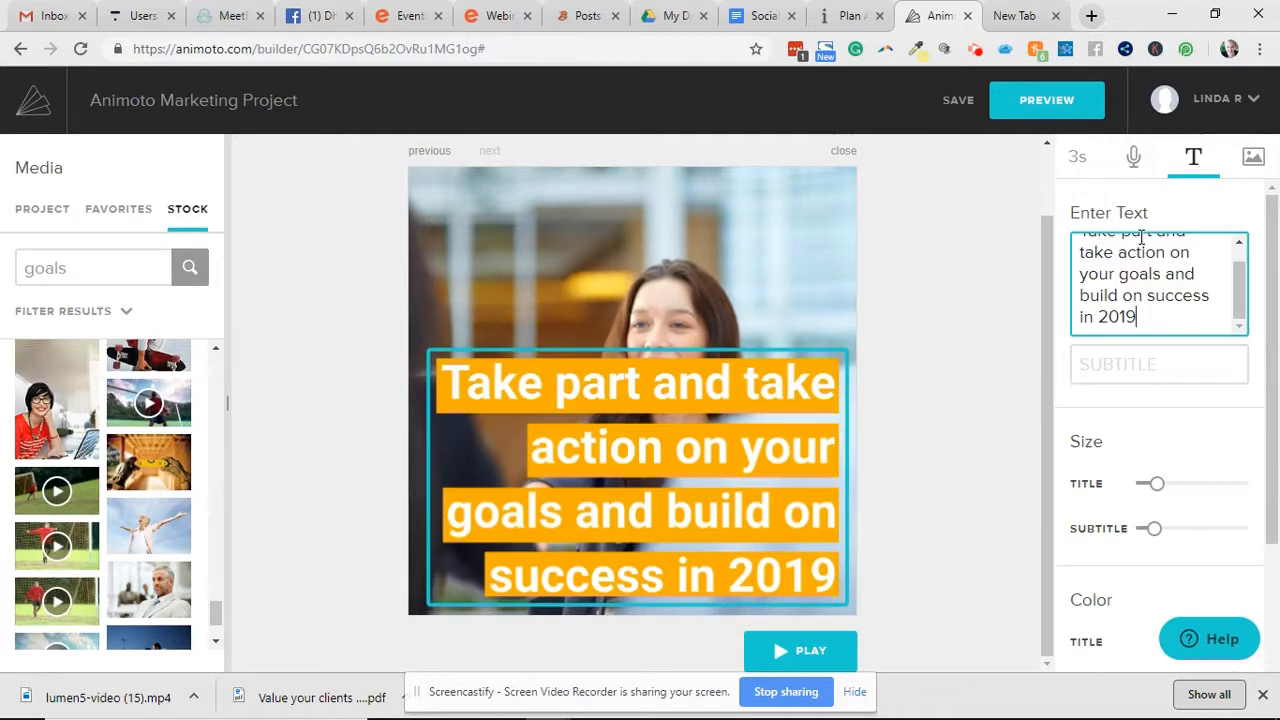
{"action": "left_click", "coordinate": [1156, 492]}
{"action": "left_click_drag", "start_coordinate": [1157, 497], "coordinate": [1145, 500]}
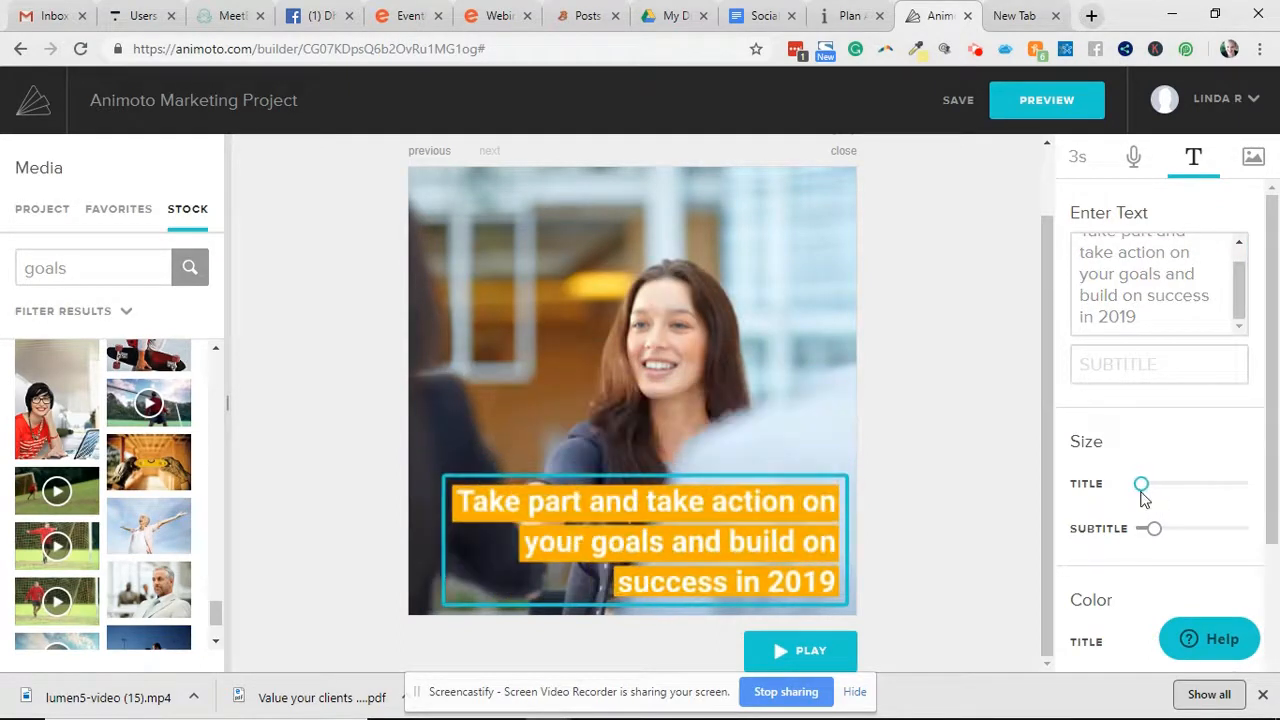
{"action": "left_click", "coordinate": [876, 470]}
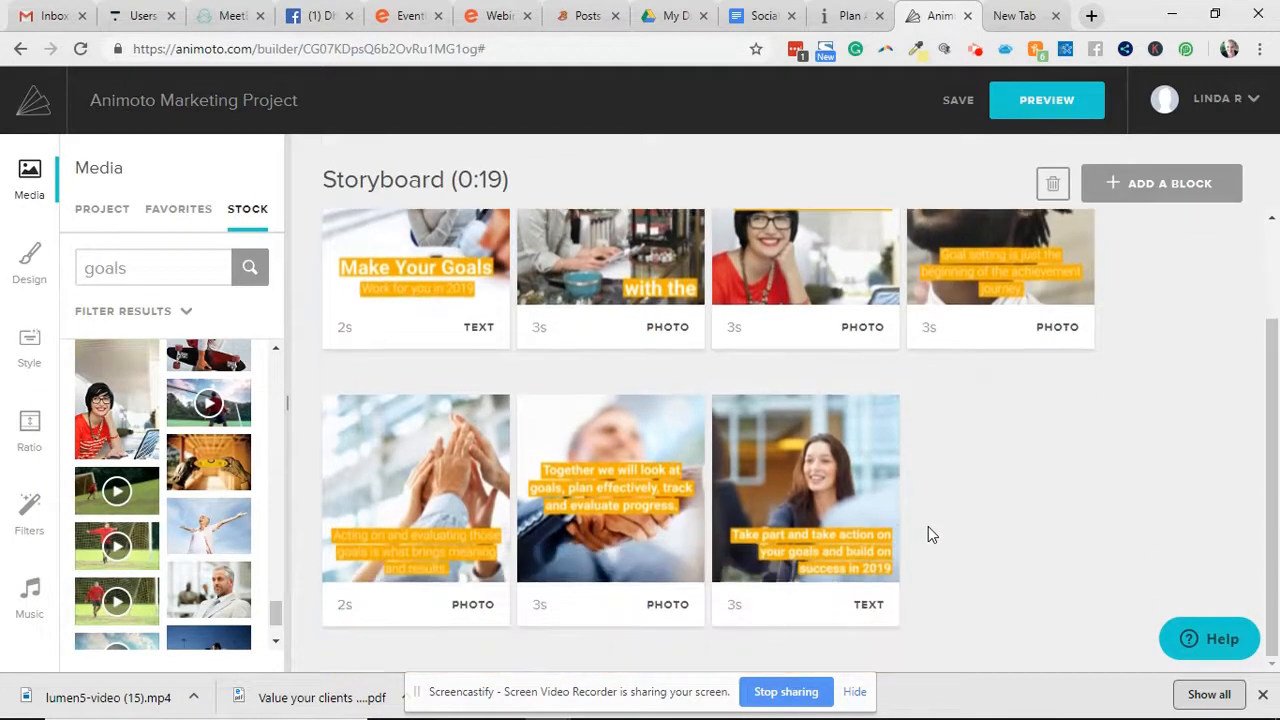
Add a Logo block at the end of the storyboard and open it for editing.
{"action": "mouse_move", "coordinate": [900, 622]}
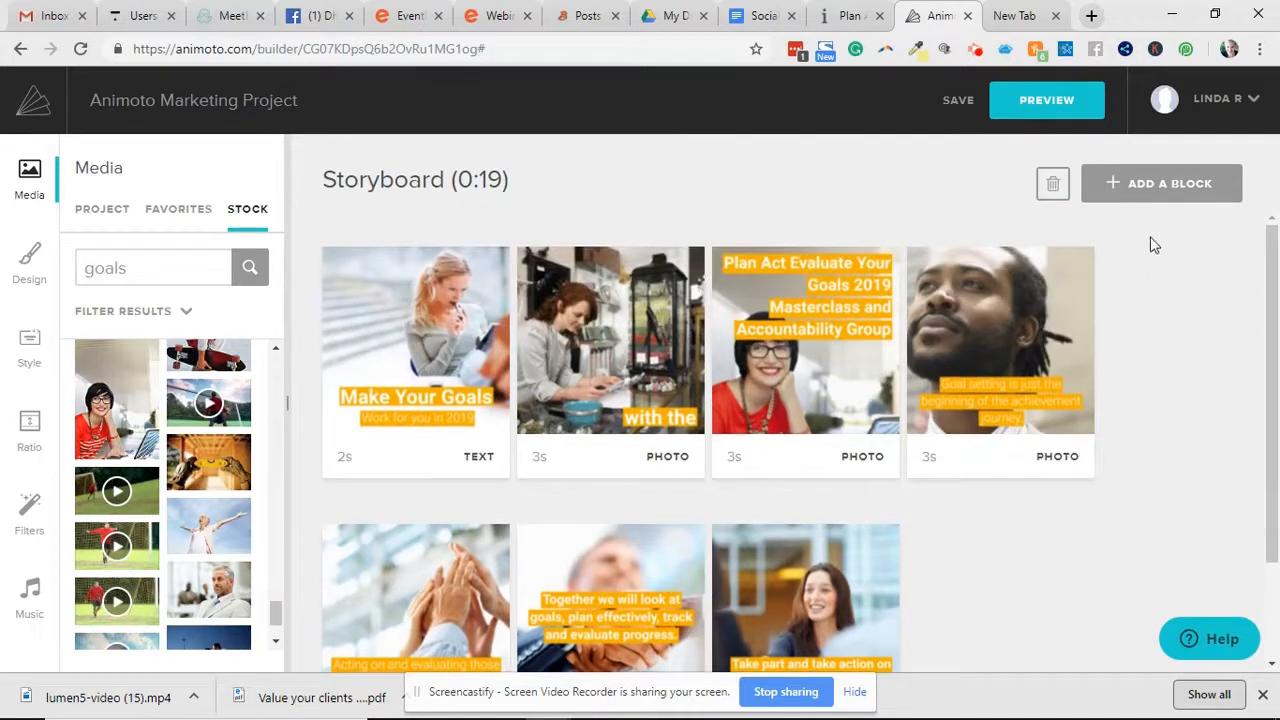
{"action": "left_click", "coordinate": [1161, 184]}
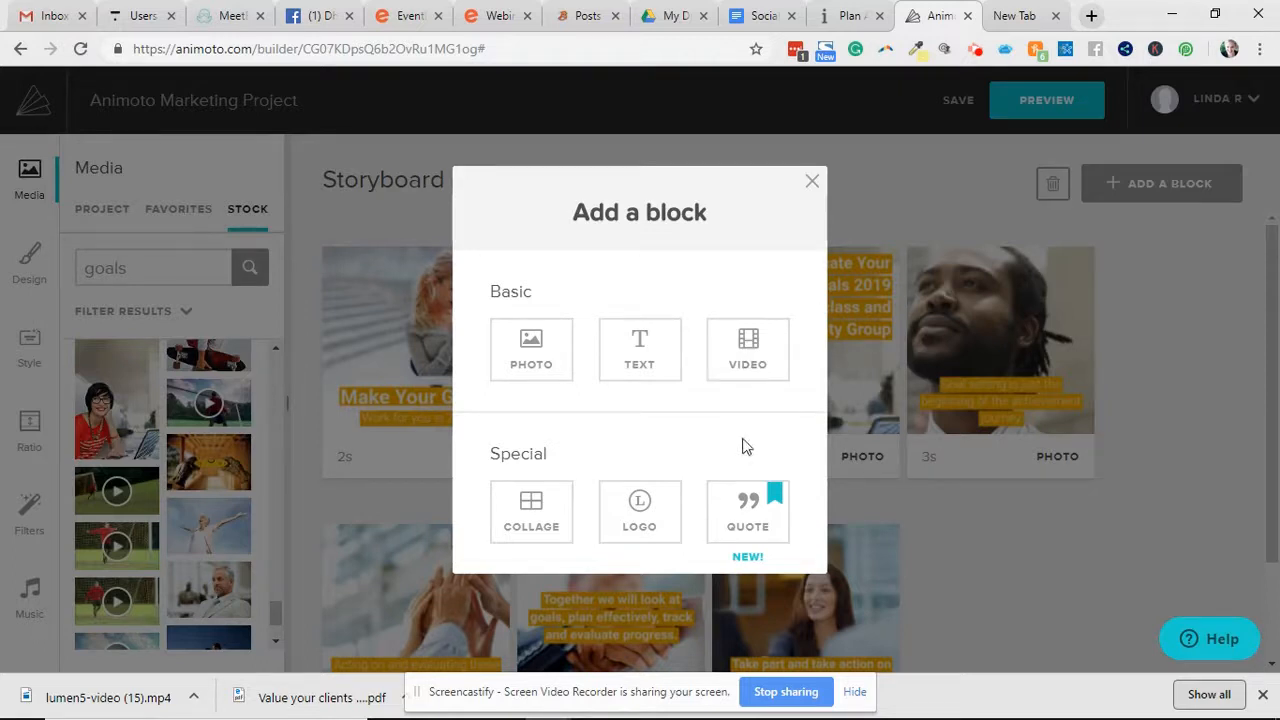
{"action": "left_click", "coordinate": [640, 512]}
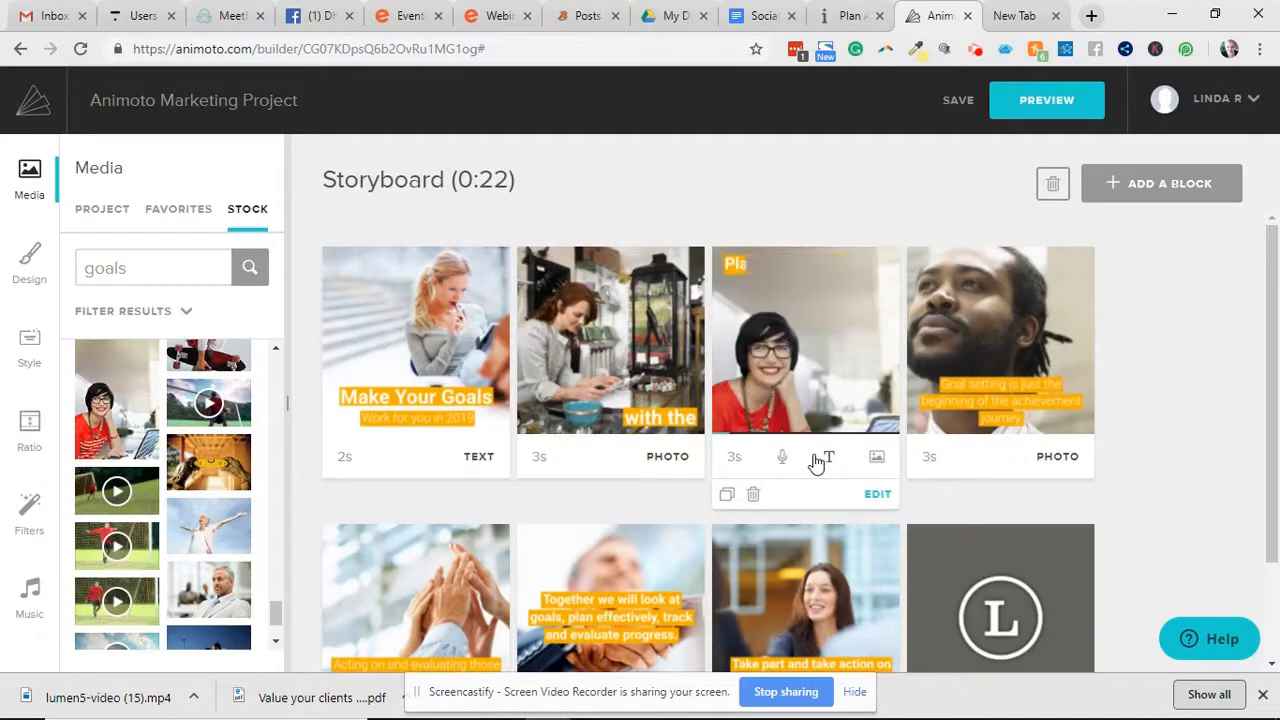
{"action": "scroll", "coordinate": [817, 462], "scroll_direction": "down", "scroll_amount": 2}
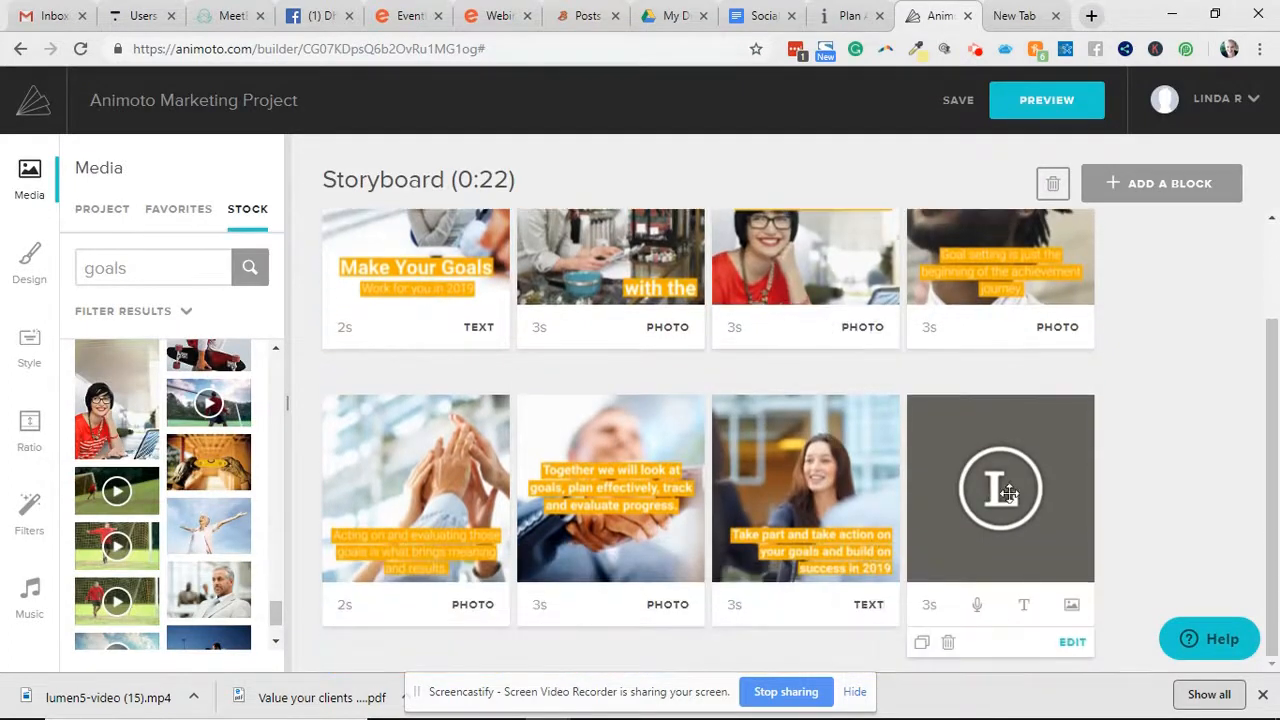
{"action": "left_click", "coordinate": [1070, 642]}
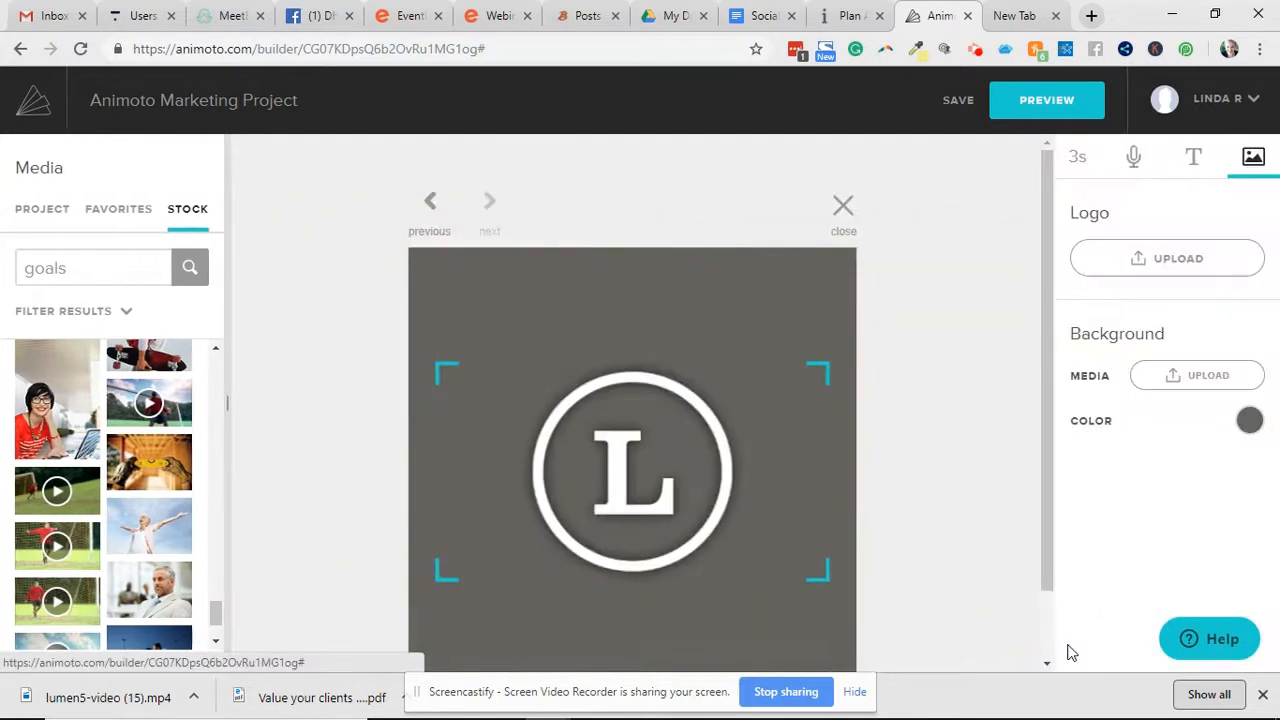
Upload logo file '2' from the Plan Act Evaluate folder into the logo block.
{"action": "left_click", "coordinate": [1196, 375]}
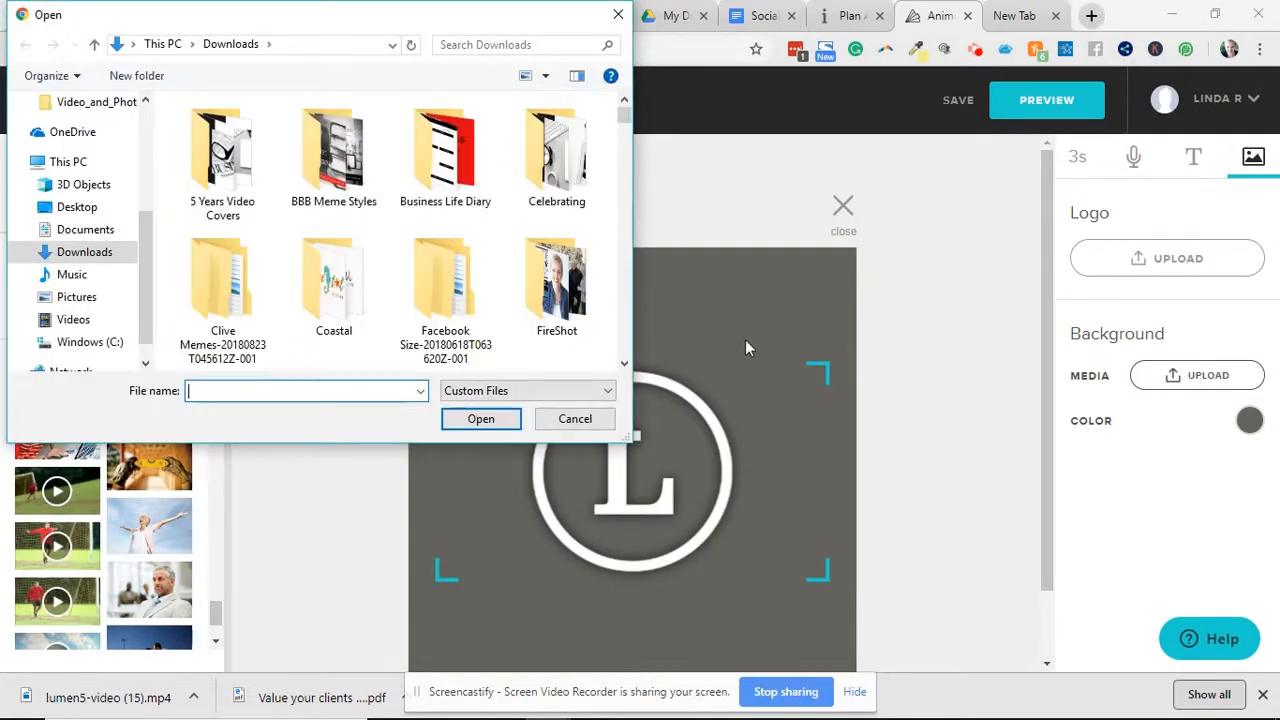
{"action": "left_click", "coordinate": [618, 14]}
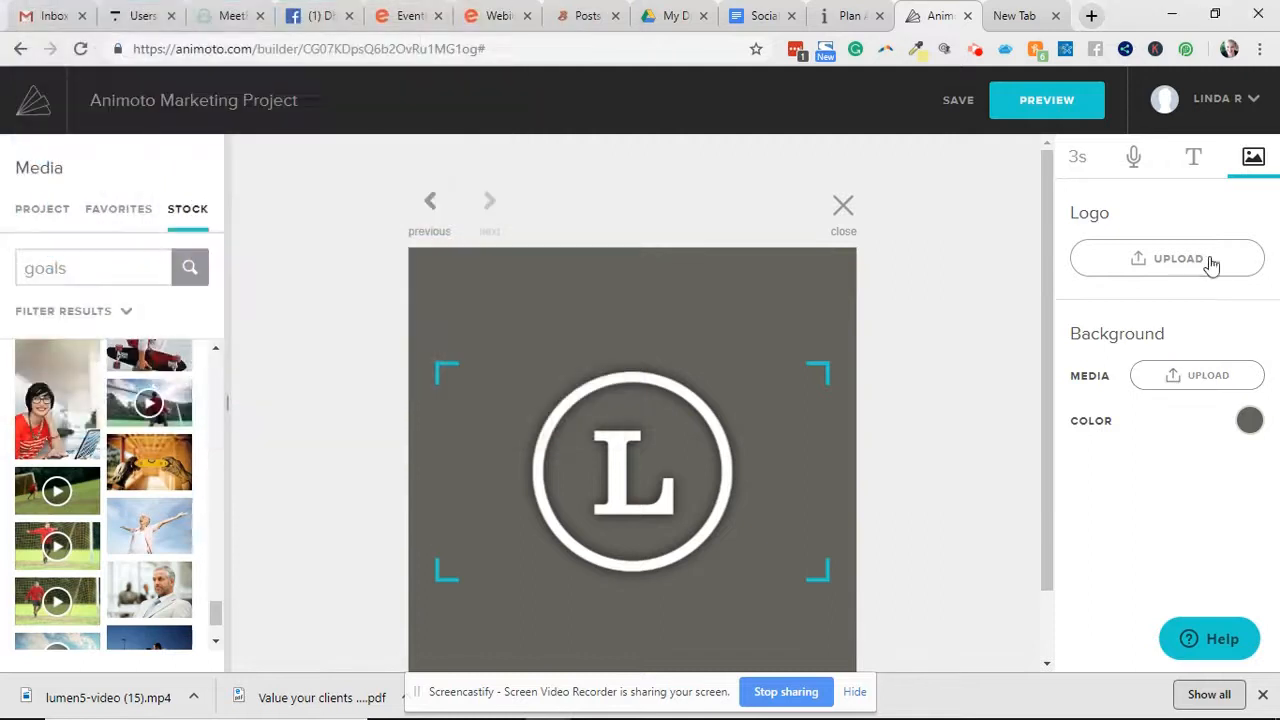
{"action": "left_click", "coordinate": [1196, 258]}
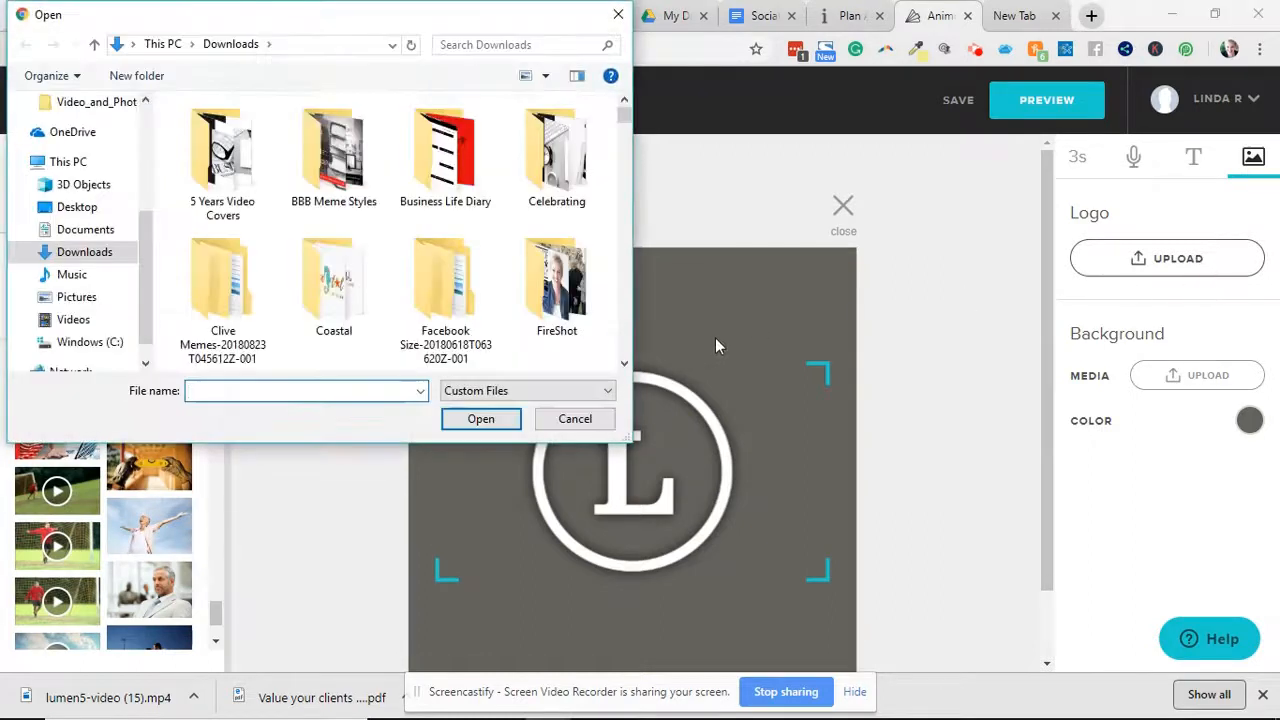
{"action": "type", "text": "cli"}
{"action": "key", "text": "BackSpace"}
{"action": "key", "text": "BackSpace"}
{"action": "key", "text": "BackSpace"}
{"action": "type", "text": "pla"}
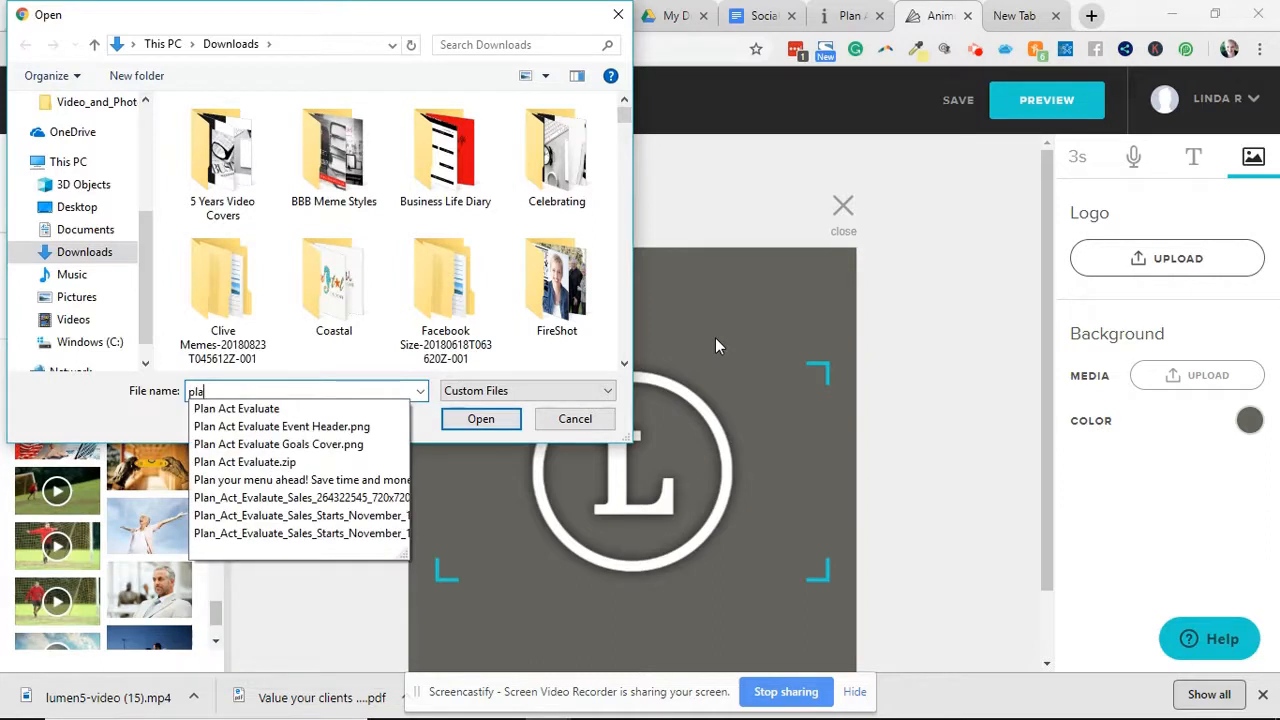
{"action": "key", "text": "Down"}
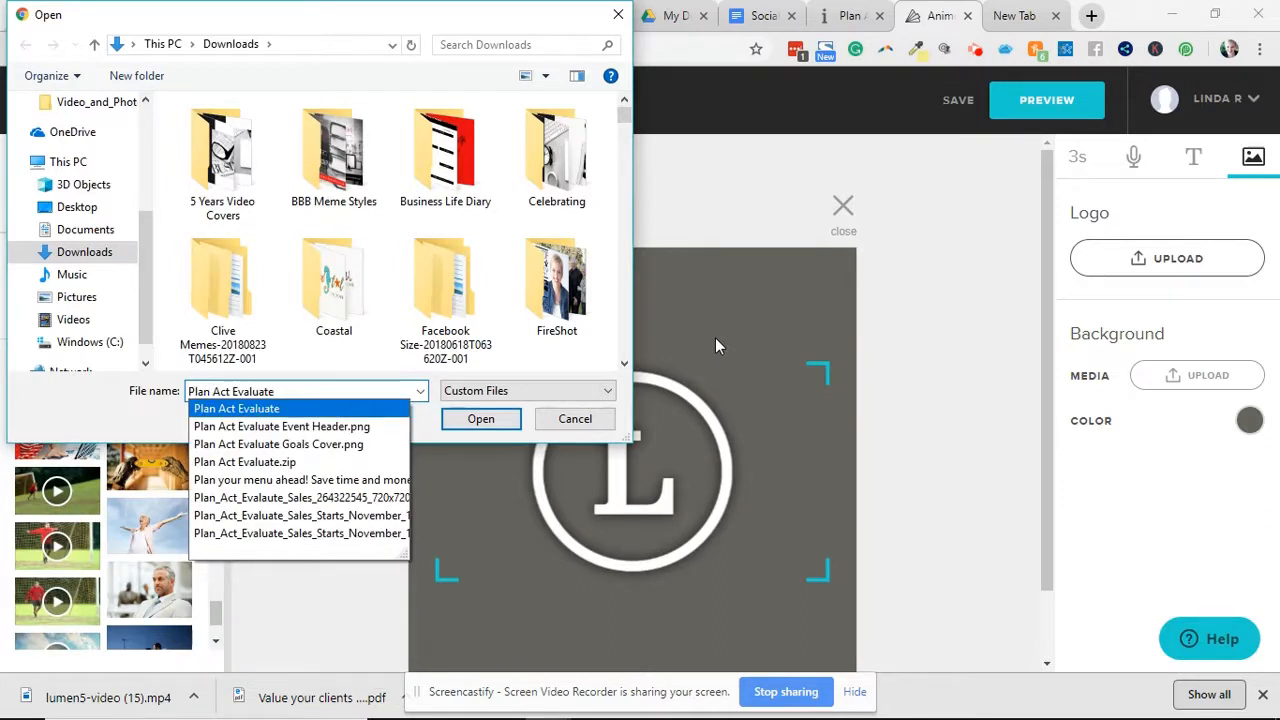
{"action": "key", "text": "Return"}
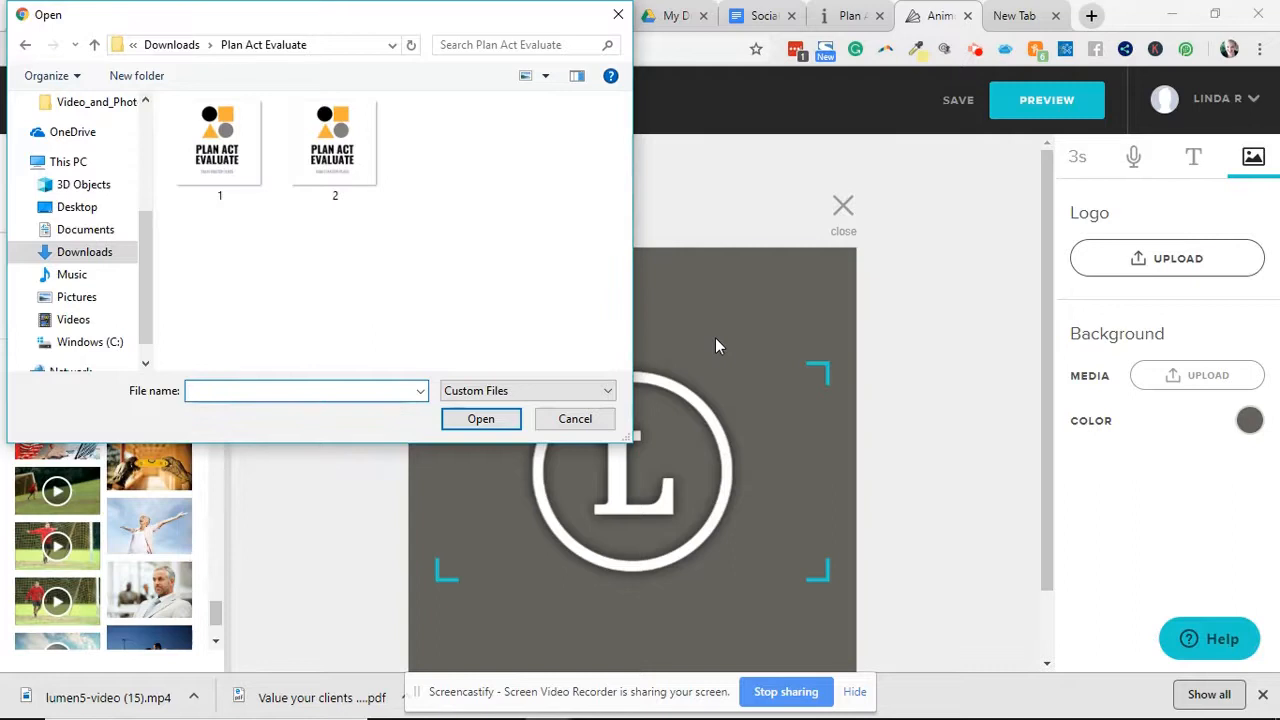
{"action": "left_click", "coordinate": [330, 162]}
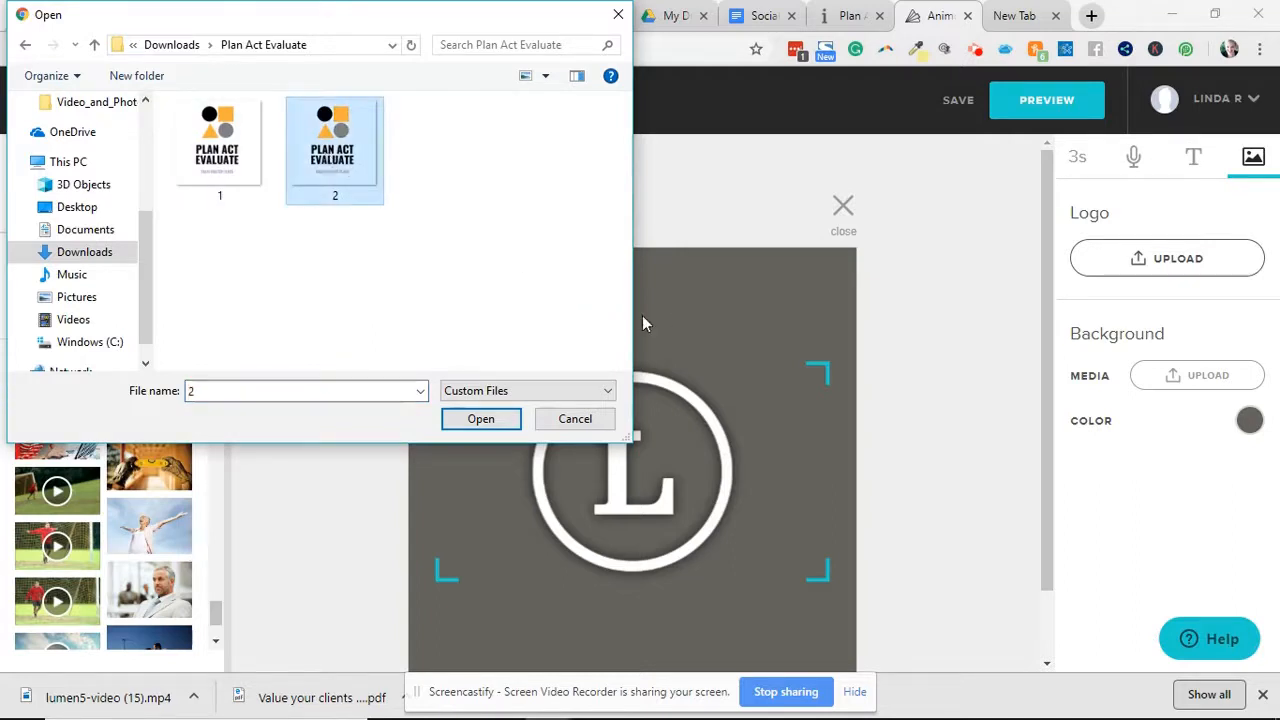
{"action": "double_click", "coordinate": [330, 162]}
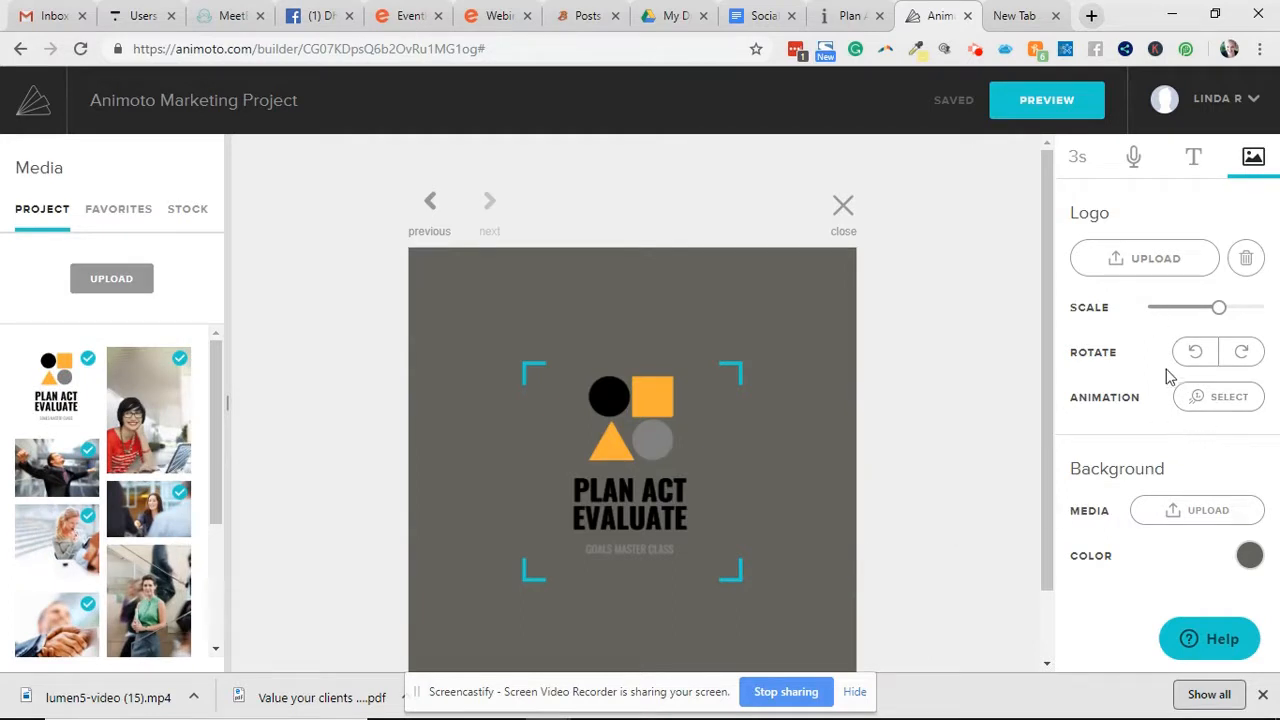
Change the logo block's background colour to white and reopen the block.
{"action": "left_click", "coordinate": [1249, 555]}
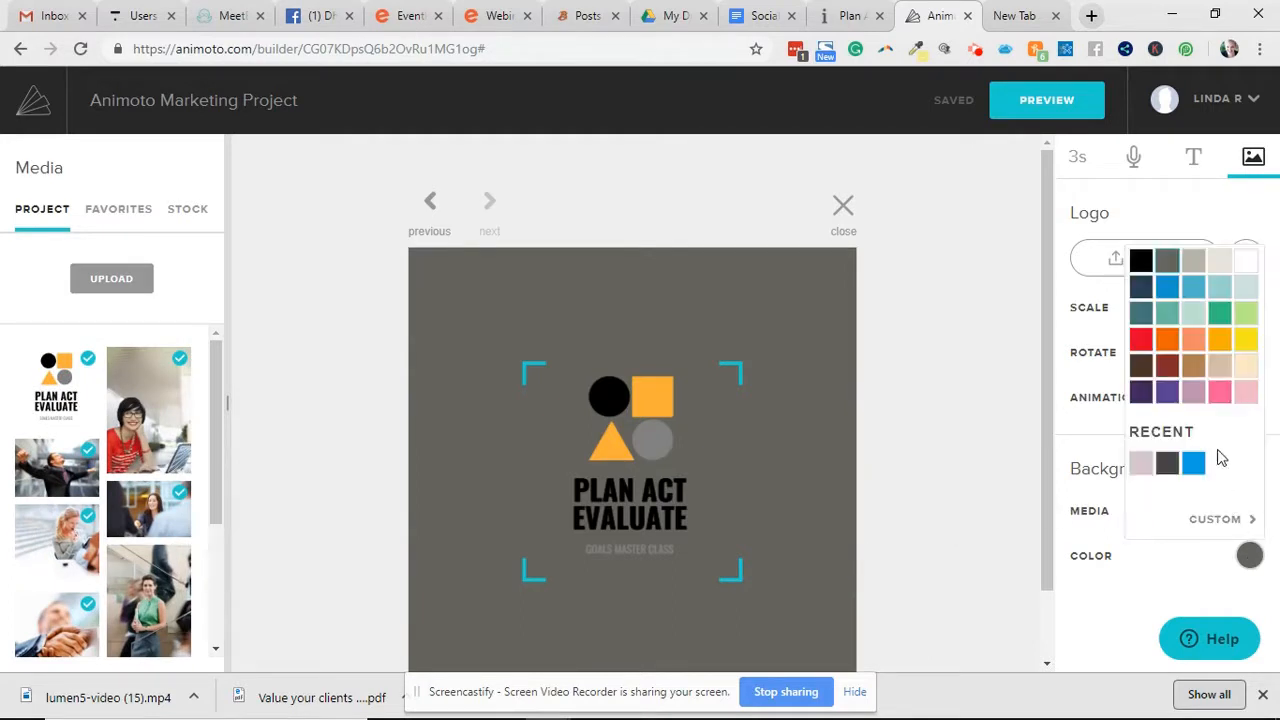
{"action": "left_click", "coordinate": [1247, 261]}
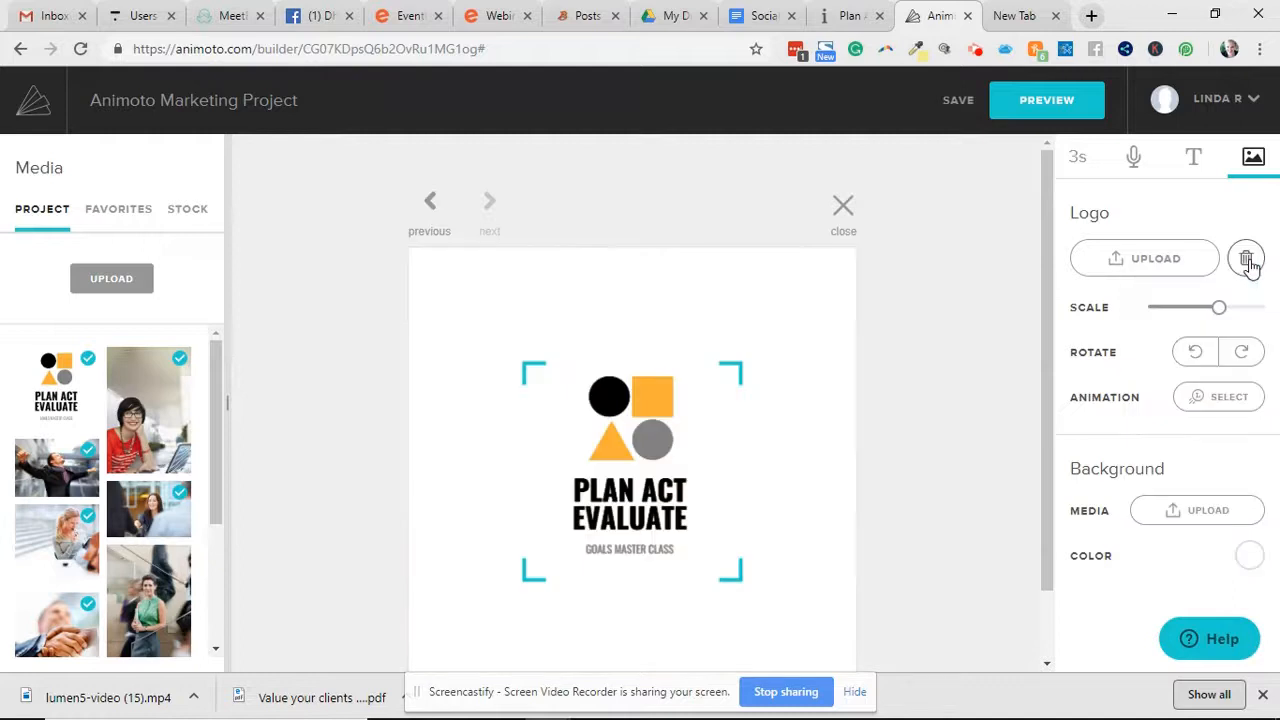
{"action": "left_click", "coordinate": [952, 318]}
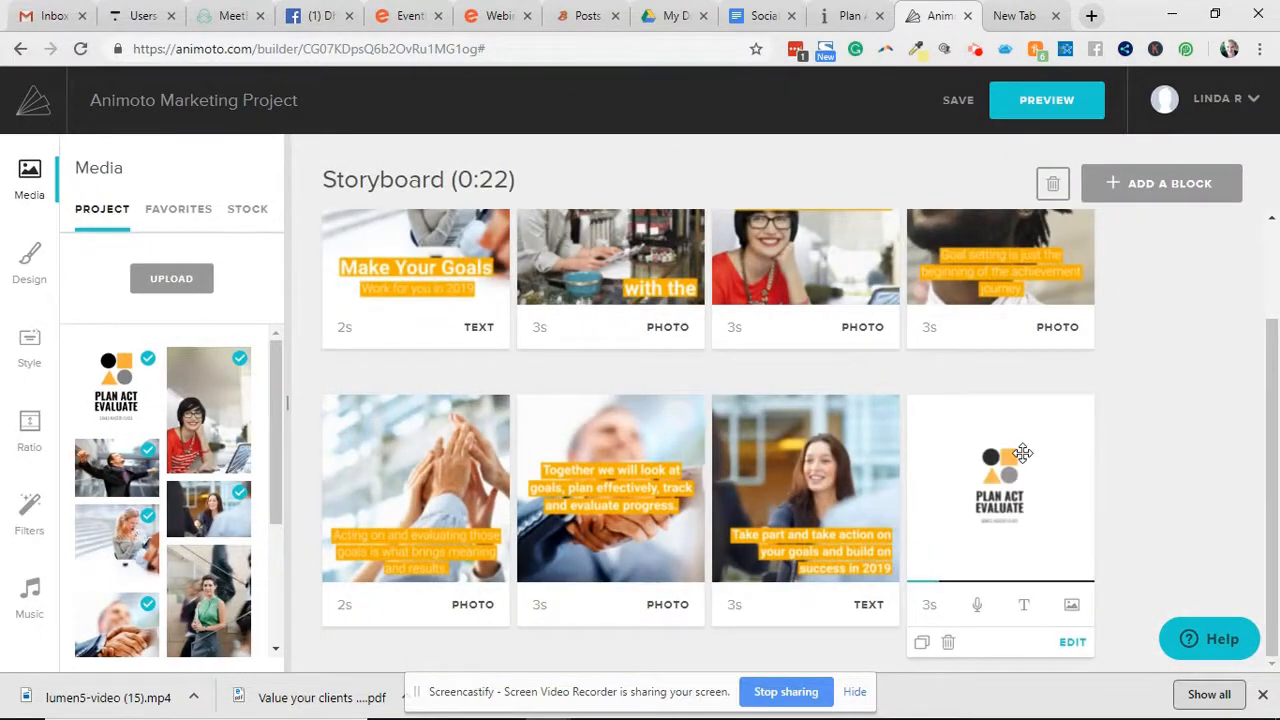
{"action": "left_click", "coordinate": [1018, 455]}
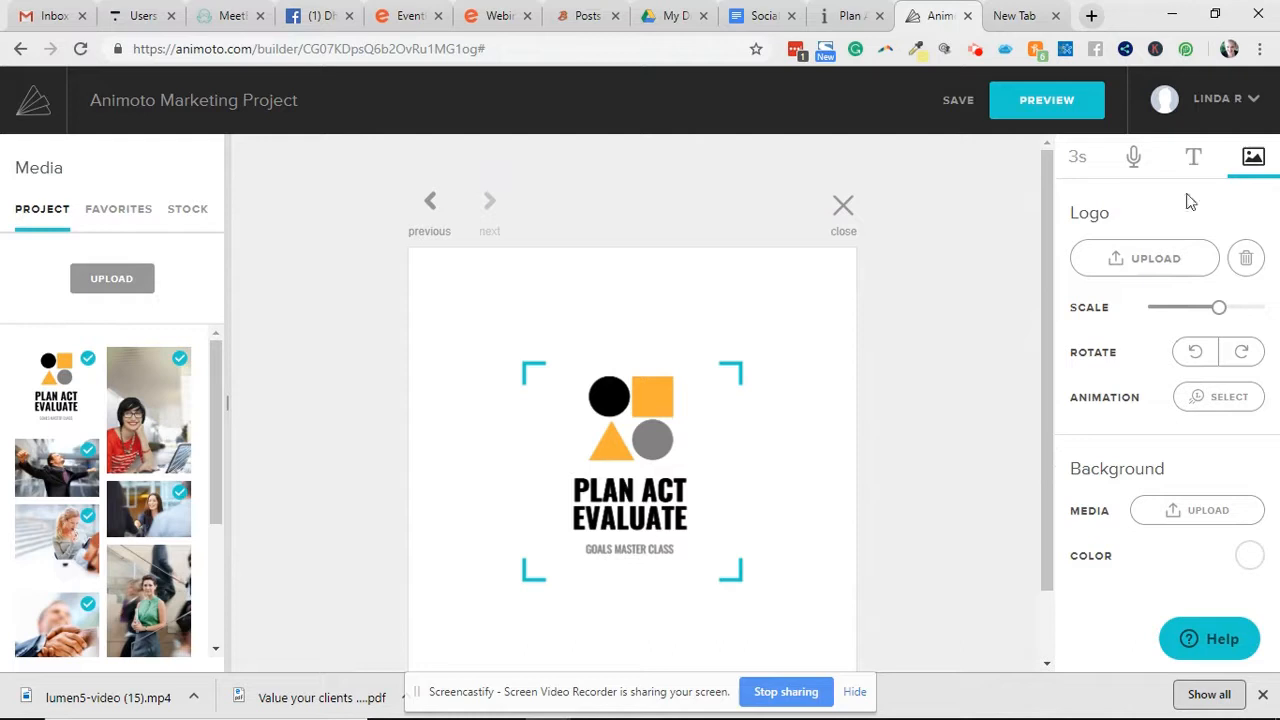
Caption the logo block 'Join the Group', replacing the 'Register Now' text.
{"action": "left_click", "coordinate": [1192, 158]}
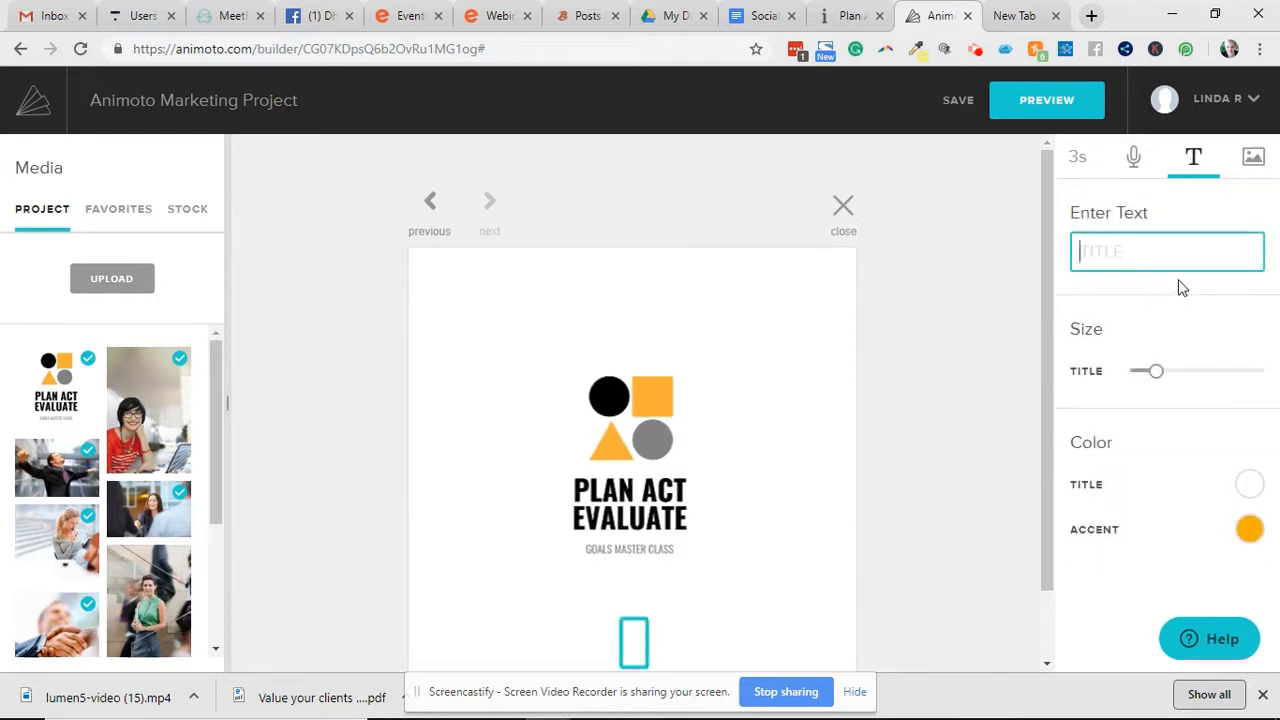
{"action": "type", "text": "Reg"}
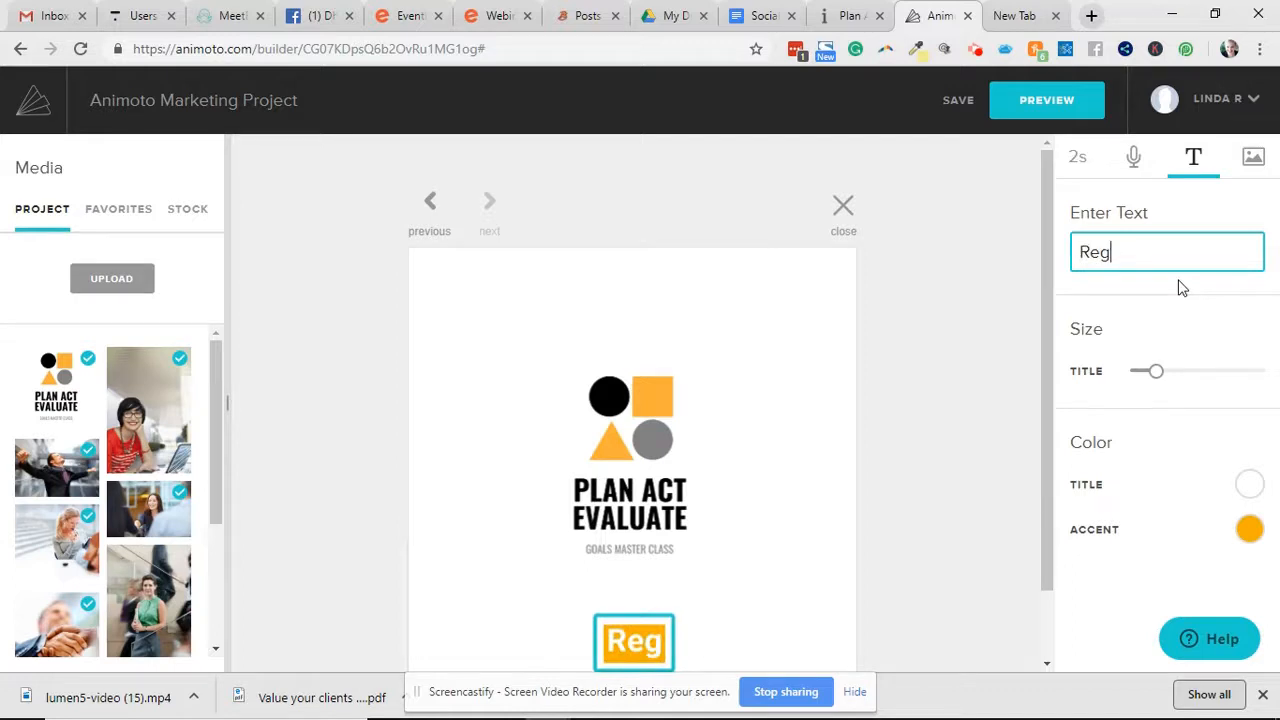
{"action": "type", "text": "ister Now"}
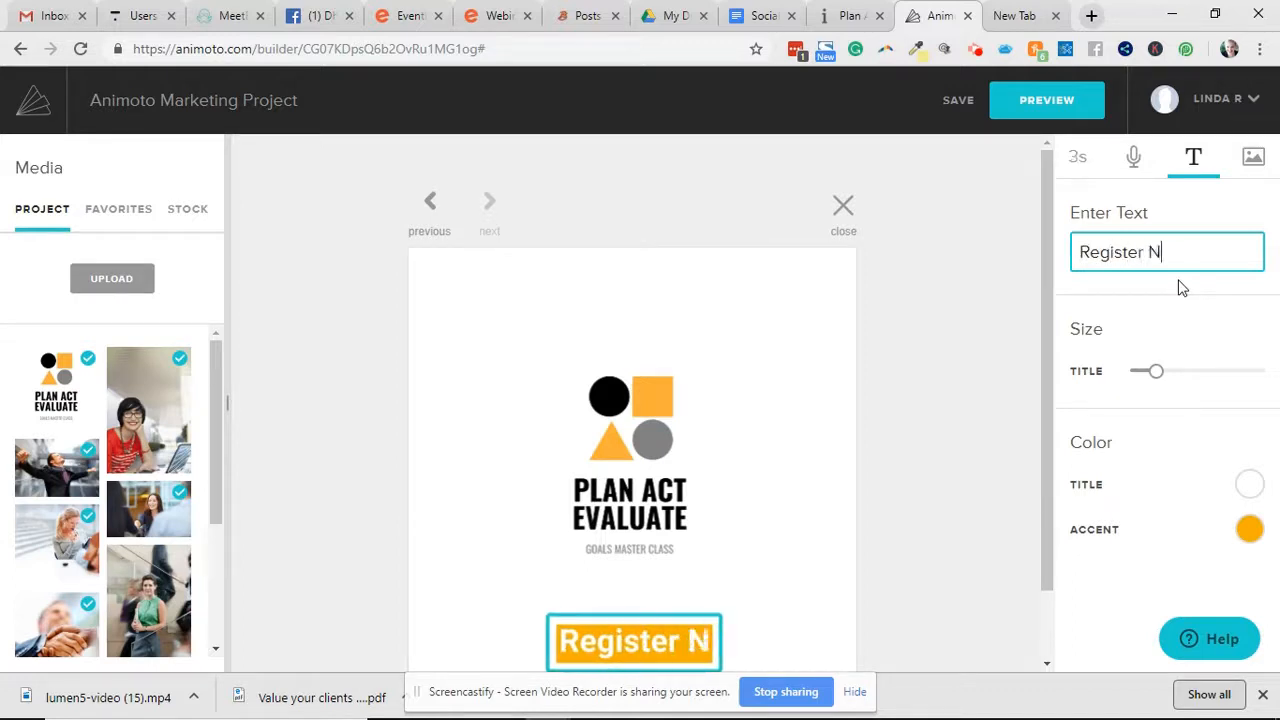
{"action": "key", "text": "BackSpace"}
{"action": "key", "text": "BackSpace"}
{"action": "key", "text": "BackSpace"}
{"action": "key", "text": "BackSpace"}
{"action": "key", "text": "BackSpace"}
{"action": "key", "text": "BackSpace"}
{"action": "key", "text": "BackSpace"}
{"action": "key", "text": "BackSpace"}
{"action": "key", "text": "BackSpace"}
{"action": "key", "text": "BackSpace"}
{"action": "key", "text": "BackSpace"}
{"action": "key", "text": "BackSpace"}
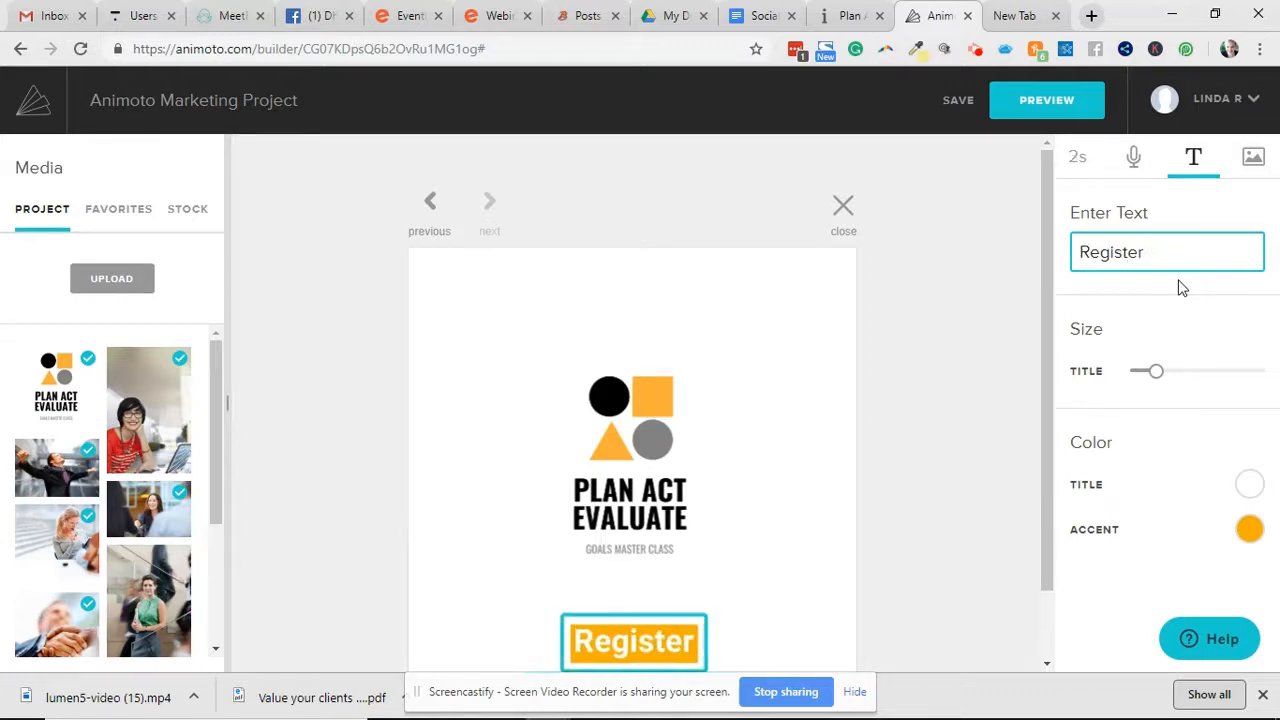
{"action": "type", "text": "Jo"}
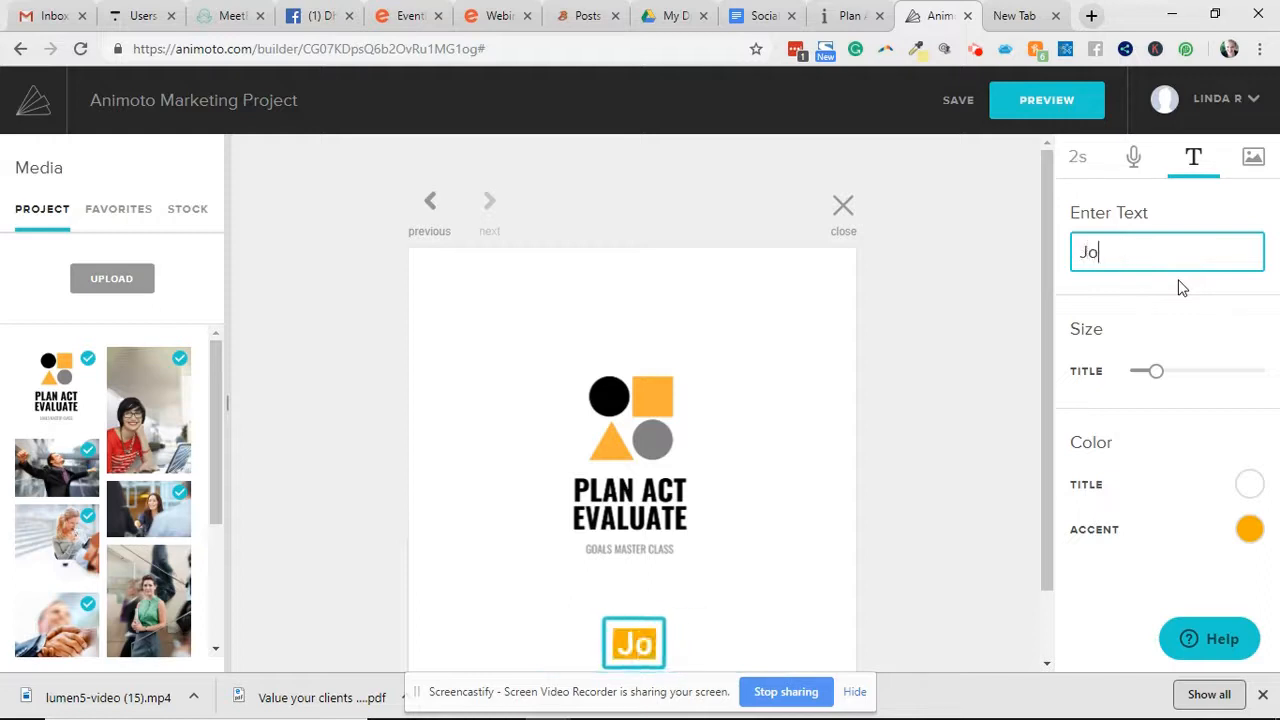
{"action": "key", "text": "BackSpace"}
{"action": "key", "text": "BackSpace"}
{"action": "type", "text": "Join the "}
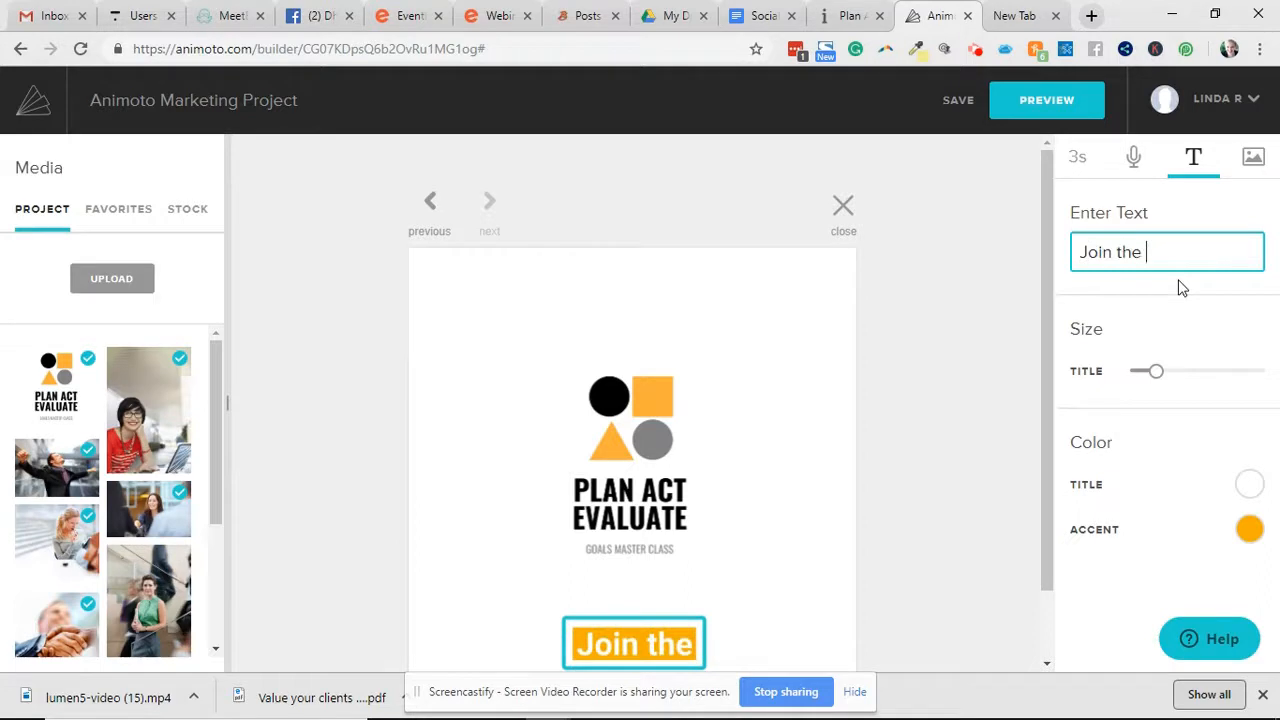
{"action": "type", "text": "Group"}
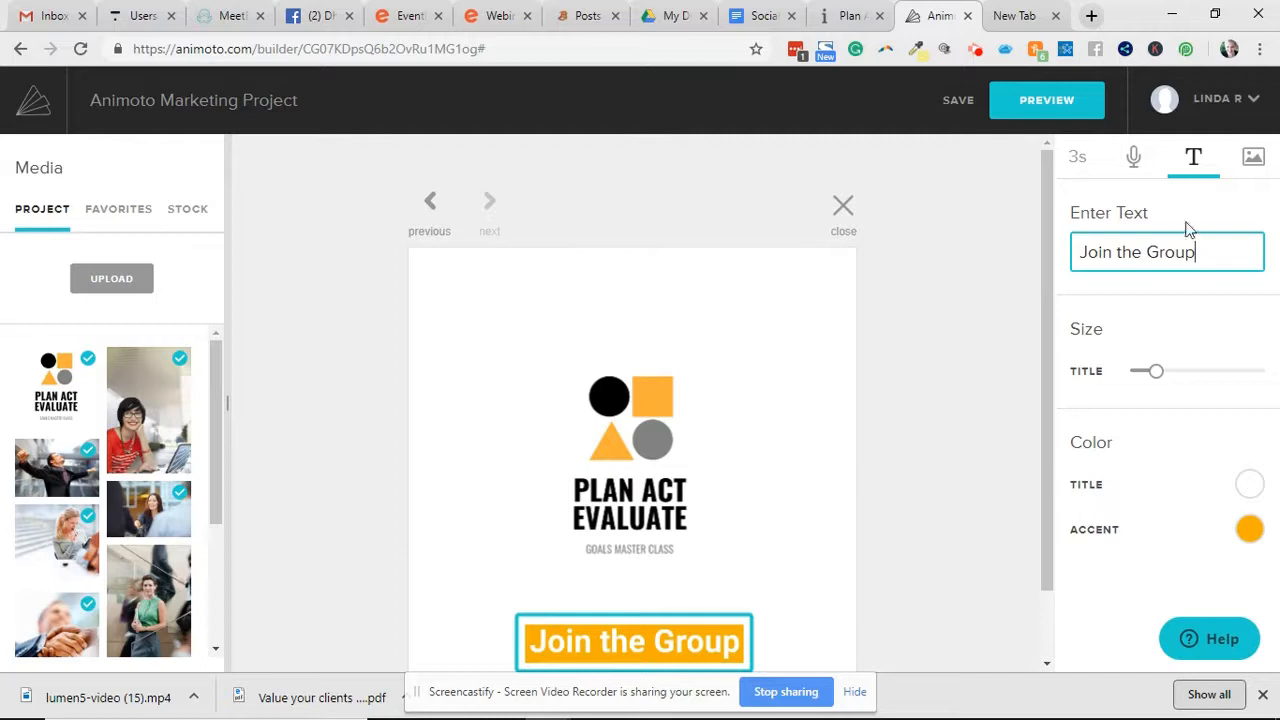
Step back through the blocks to the first 'Make Your Goals' block, then close the editor.
{"action": "left_click", "coordinate": [439, 215]}
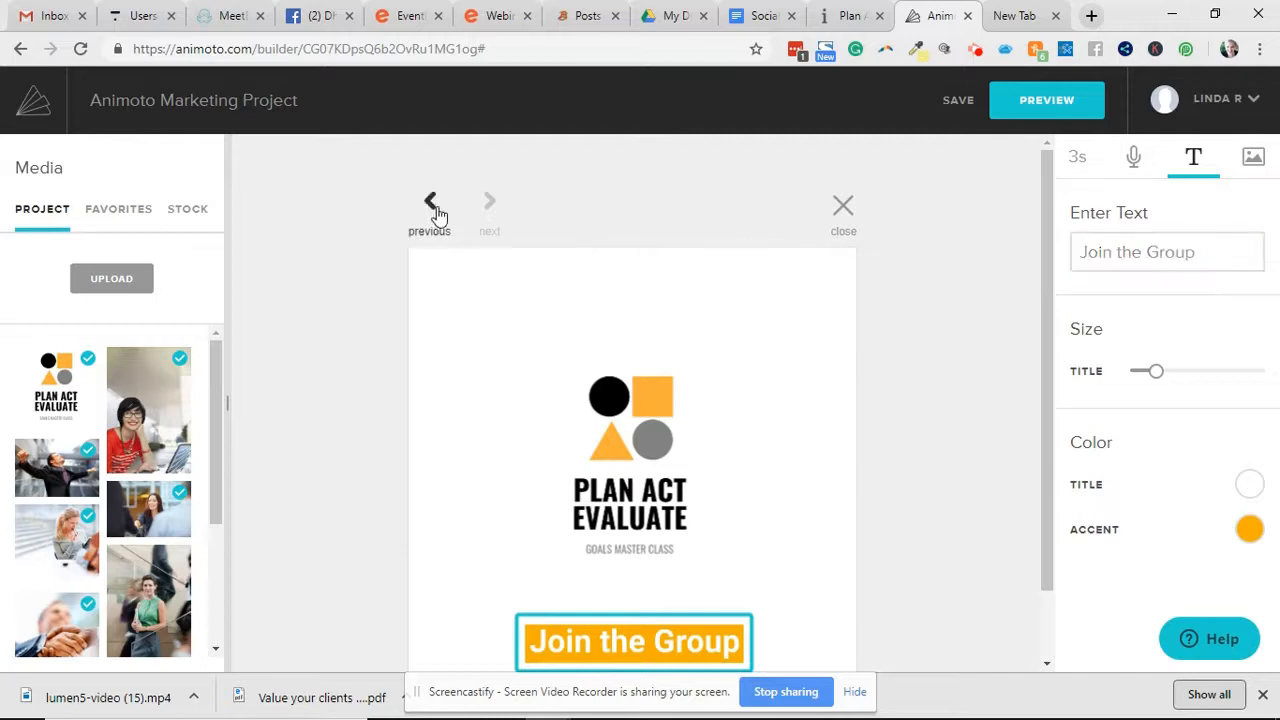
{"action": "left_click", "coordinate": [438, 215]}
{"action": "left_click", "coordinate": [438, 215]}
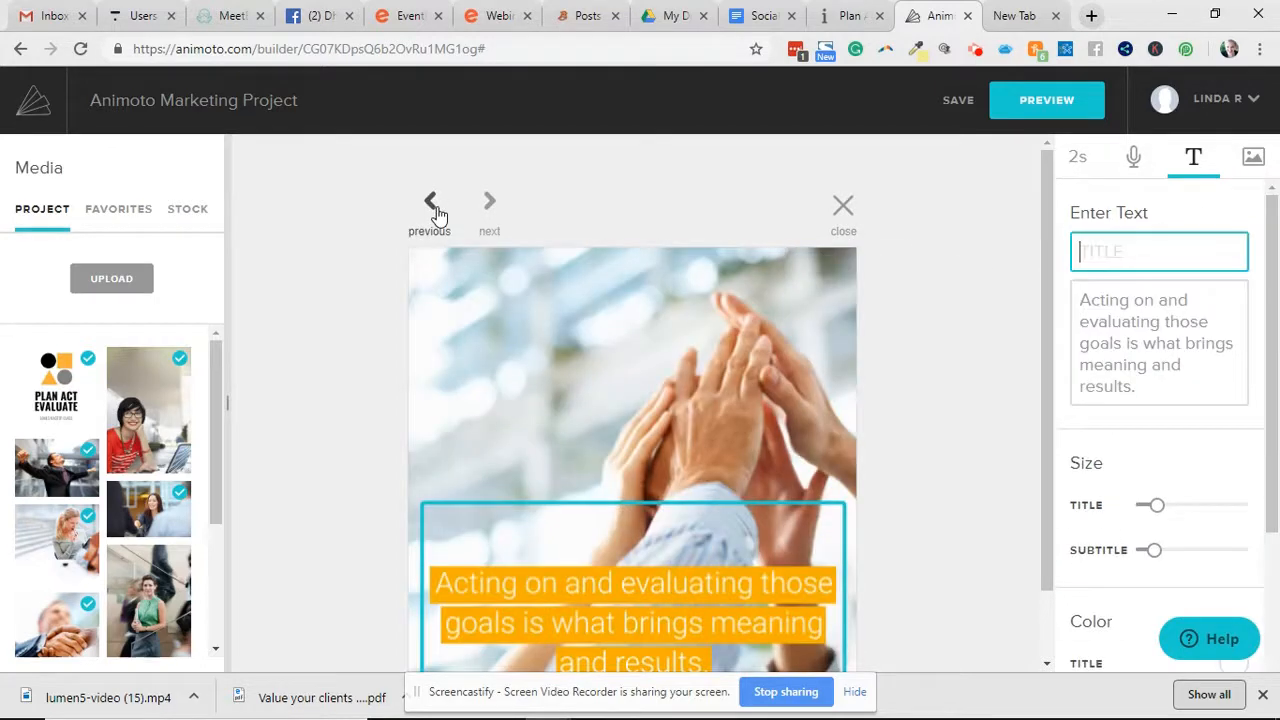
{"action": "left_click", "coordinate": [438, 215]}
{"action": "left_click", "coordinate": [438, 215]}
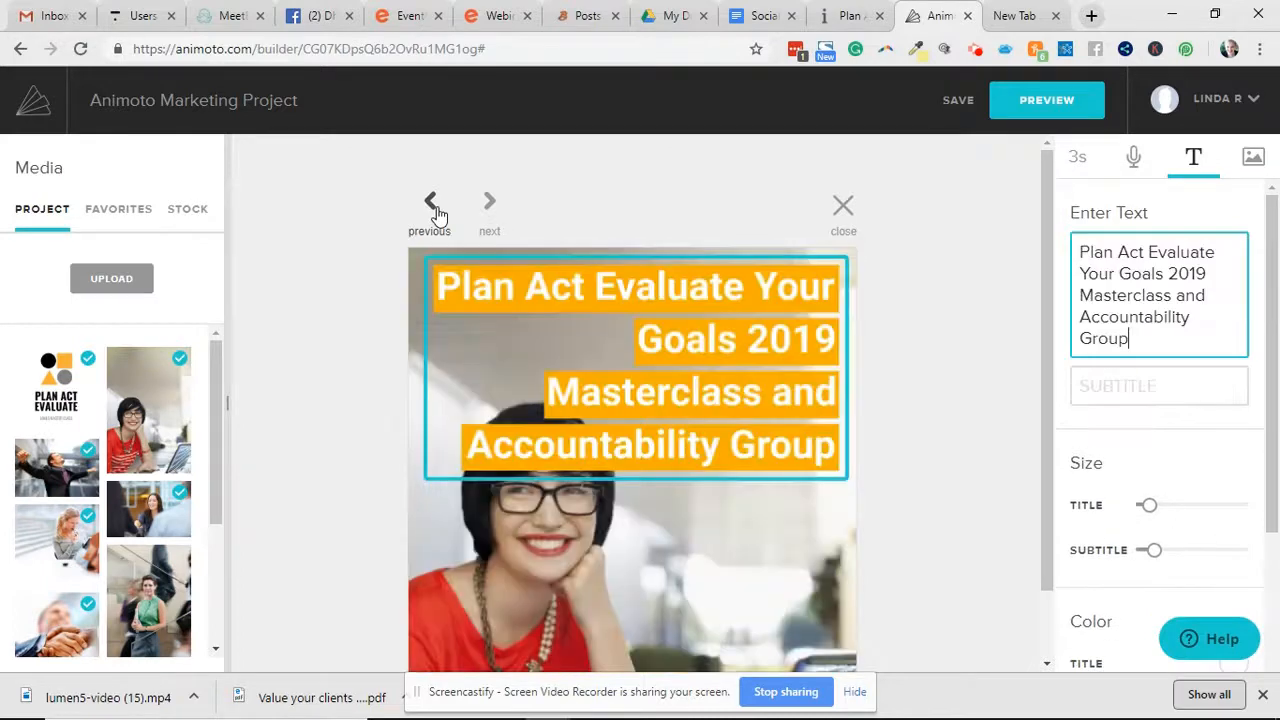
{"action": "left_click", "coordinate": [438, 215]}
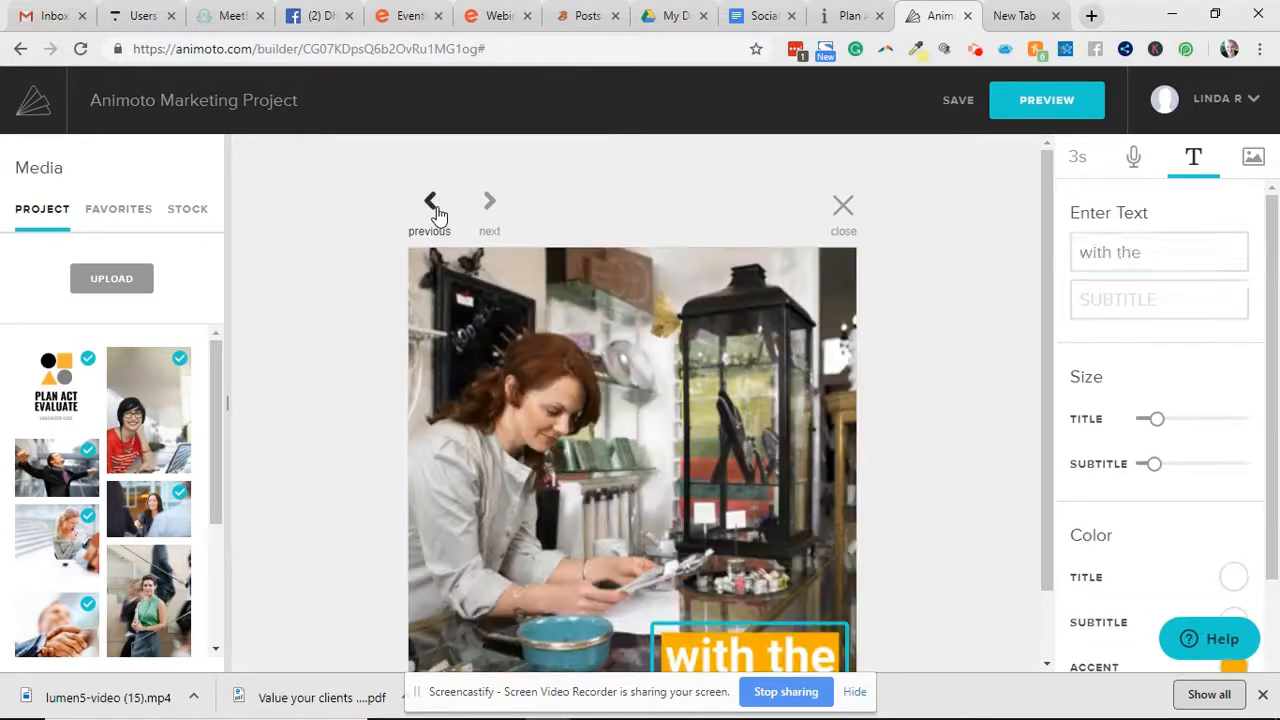
{"action": "left_click", "coordinate": [438, 215]}
{"action": "left_click", "coordinate": [437, 213]}
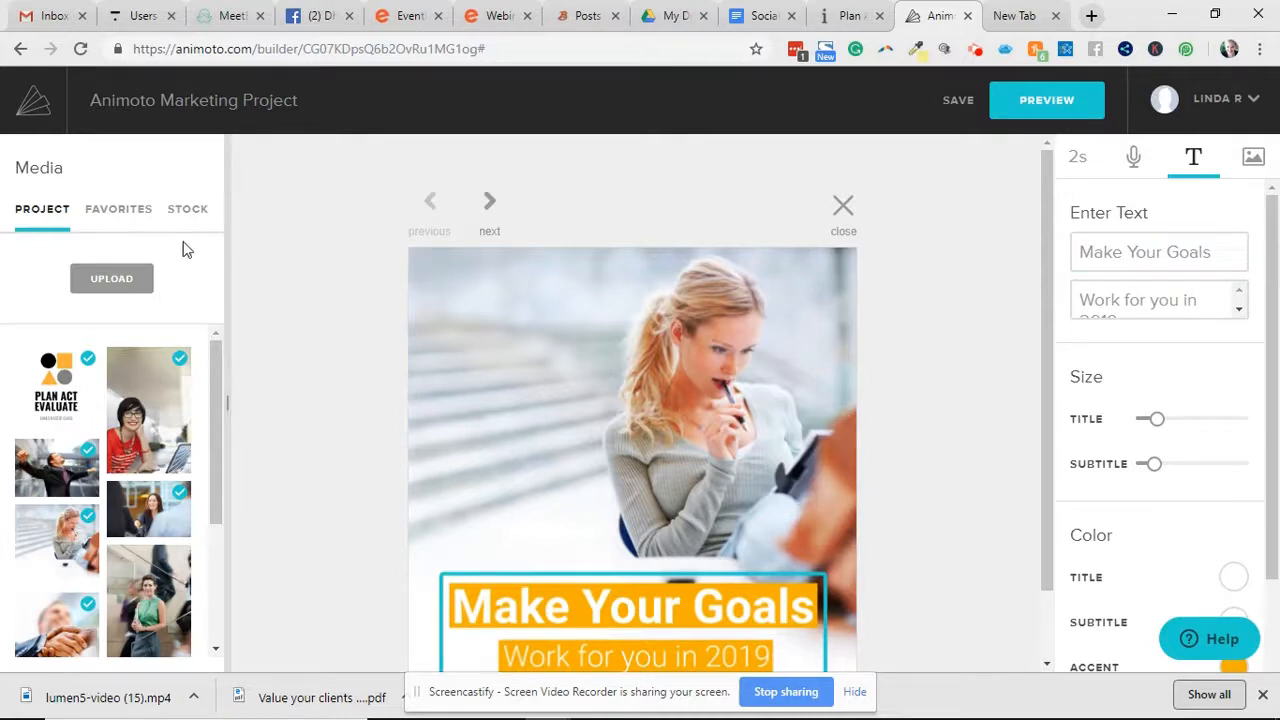
{"action": "left_click", "coordinate": [844, 212]}
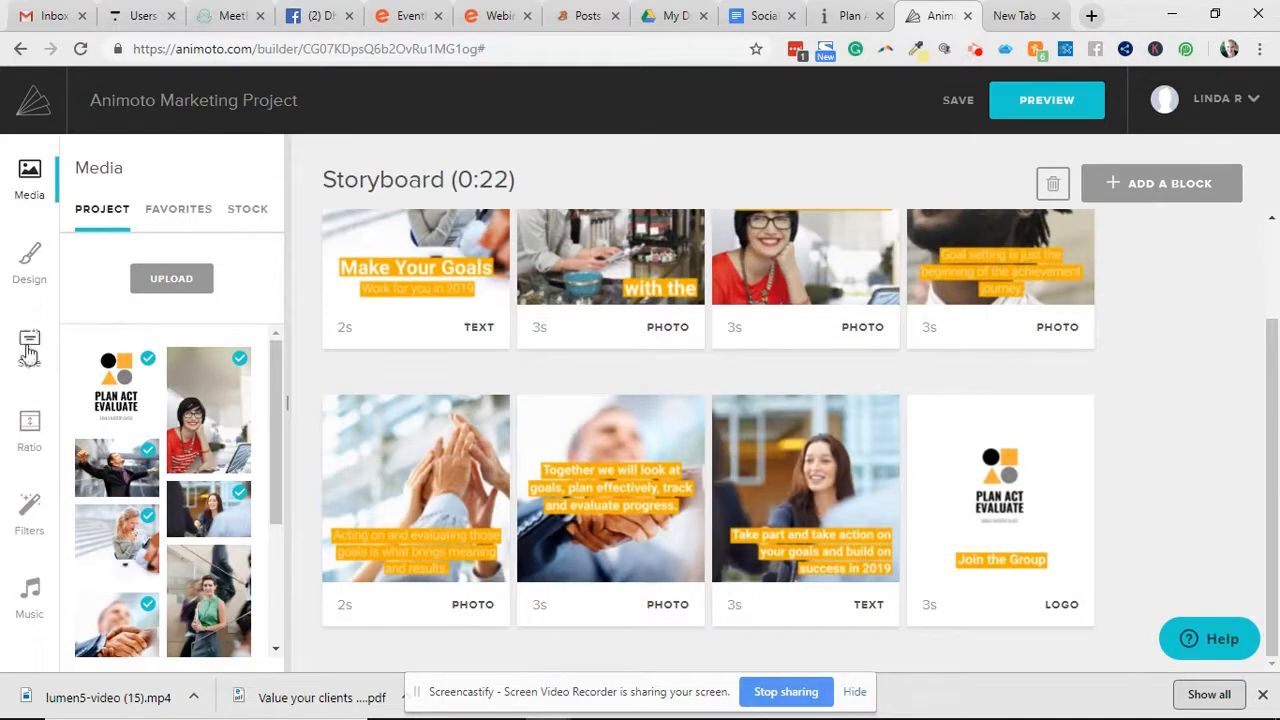
Audition the current 'It's Your Life' track, then bring up the Change Song library.
{"action": "left_click", "coordinate": [29, 595]}
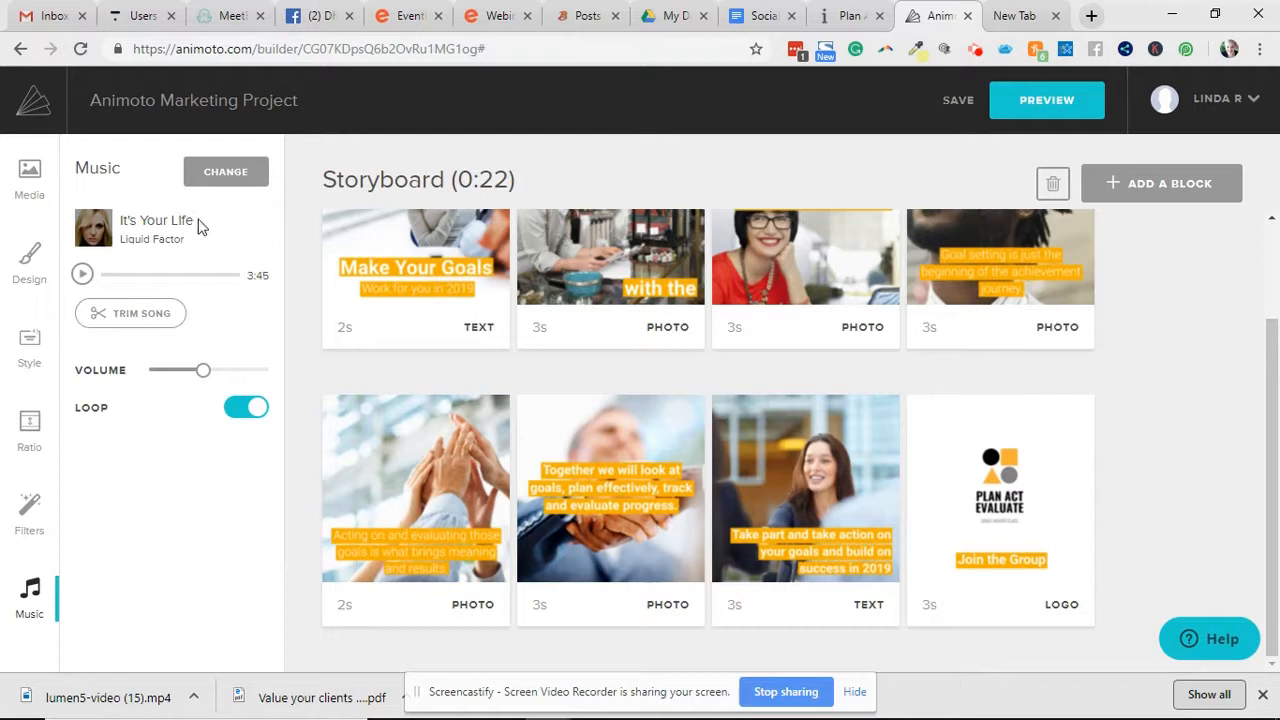
{"action": "left_click", "coordinate": [82, 274]}
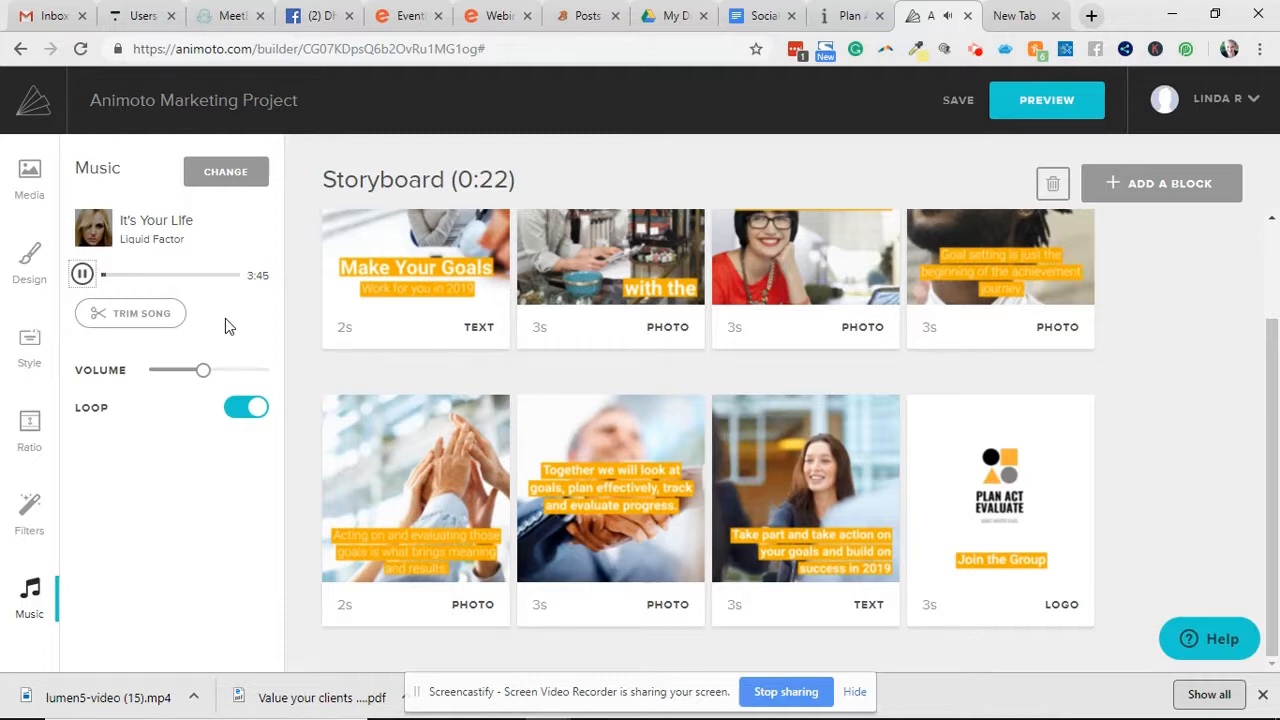
{"action": "left_click", "coordinate": [226, 172]}
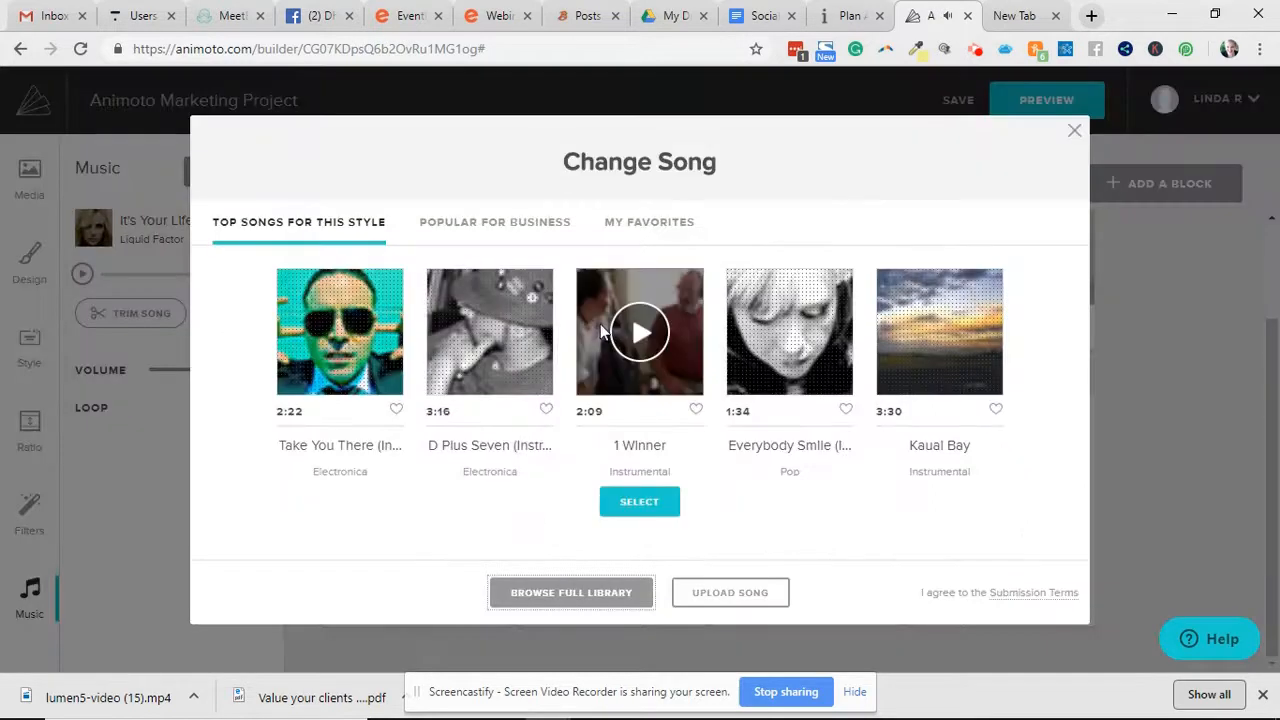
Audition tracks and pick 'If I Had A Dollar' from Popular for Business as the music.
{"action": "left_click", "coordinate": [652, 362]}
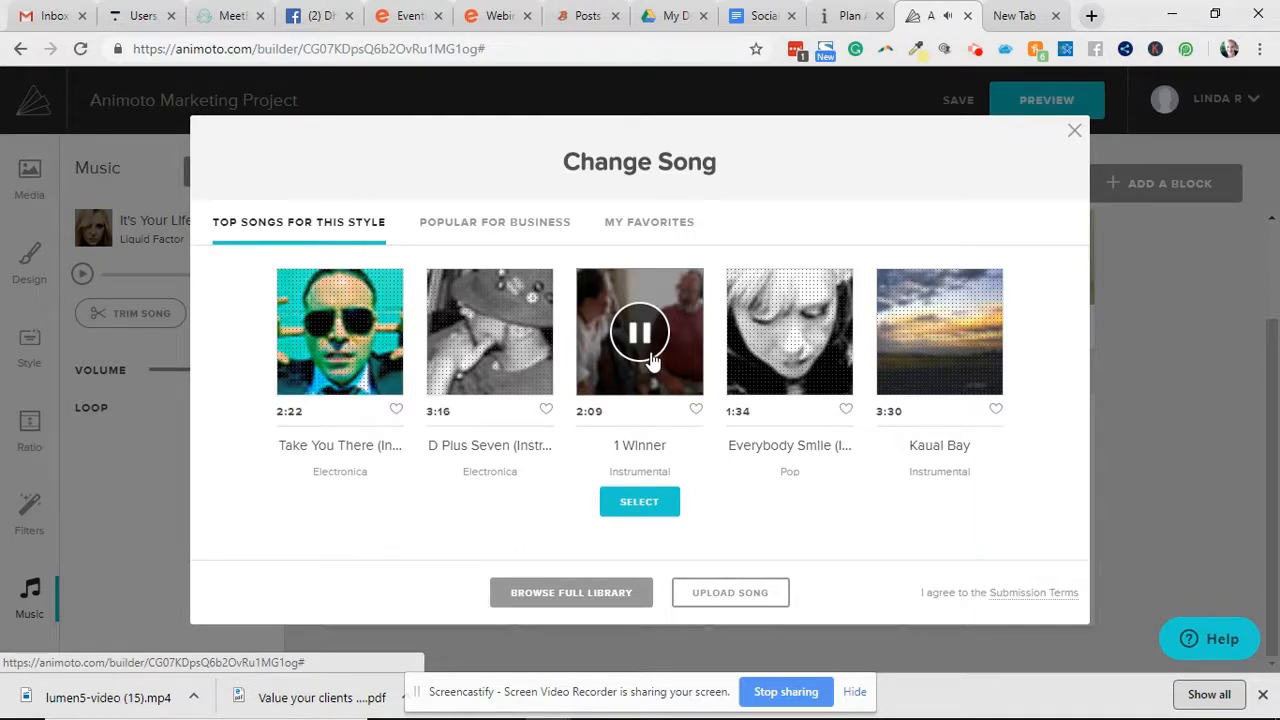
{"action": "left_click", "coordinate": [520, 238]}
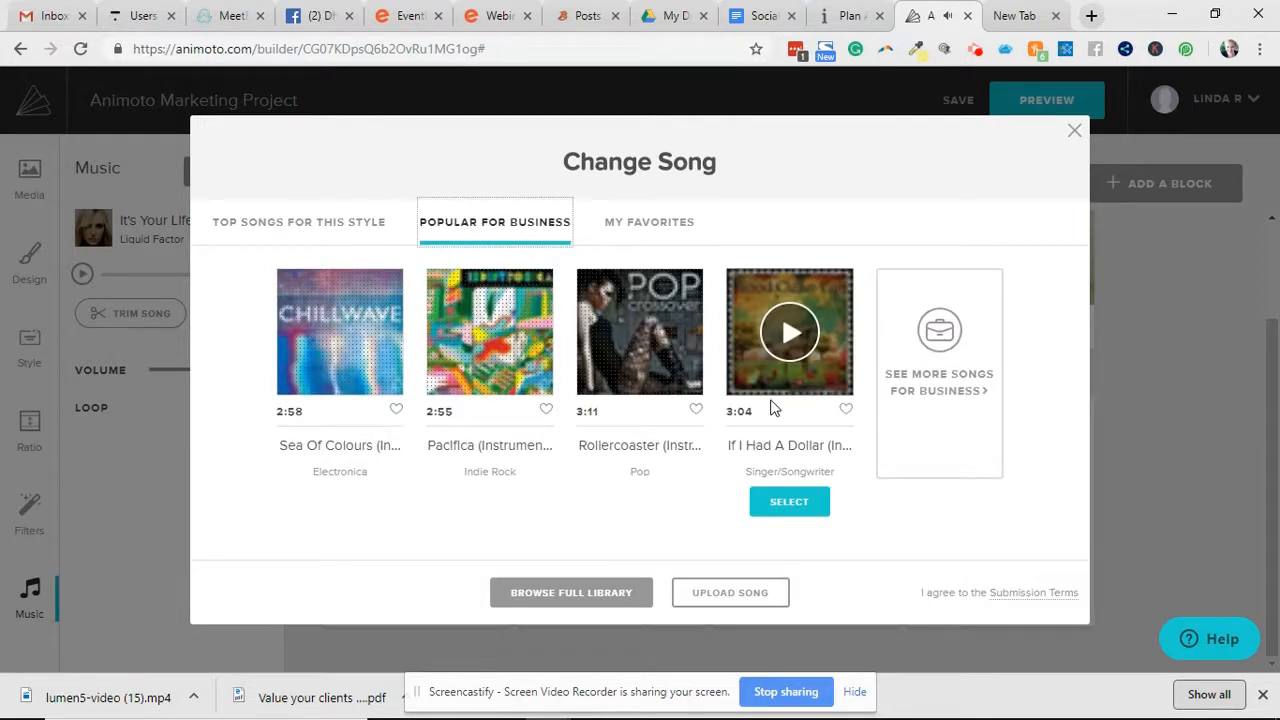
{"action": "left_click", "coordinate": [789, 332]}
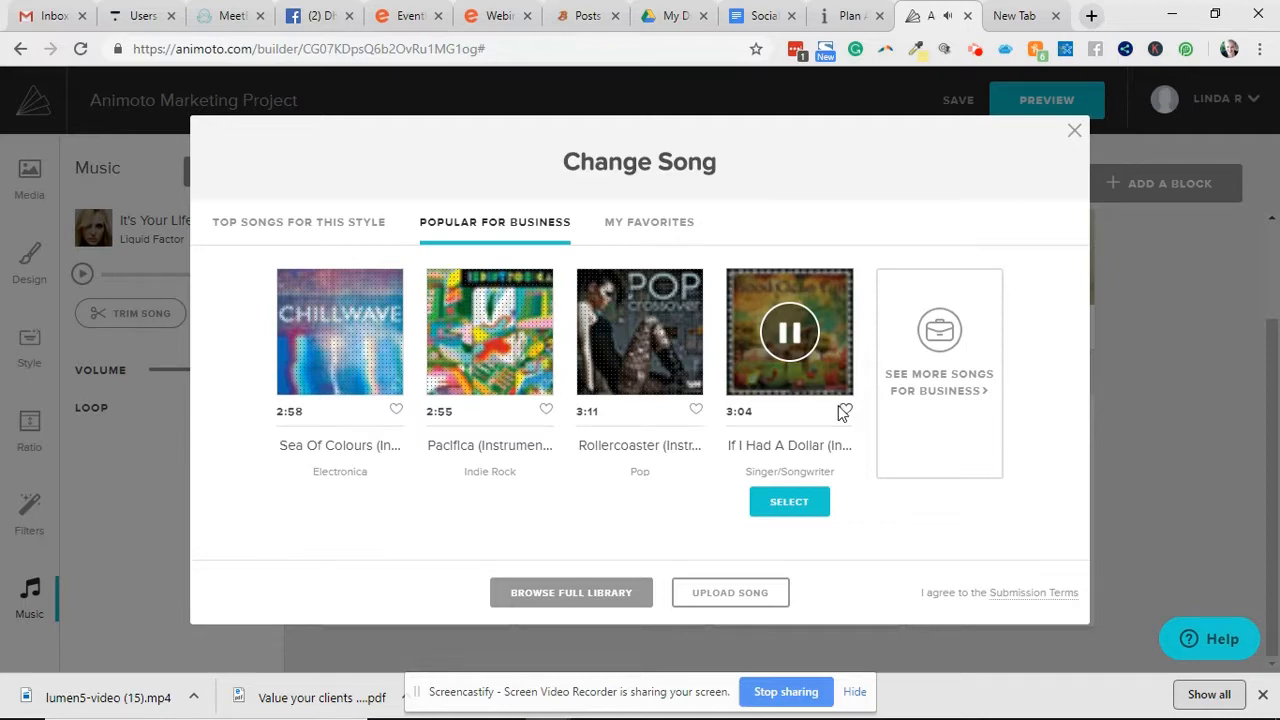
{"action": "left_click", "coordinate": [814, 512]}
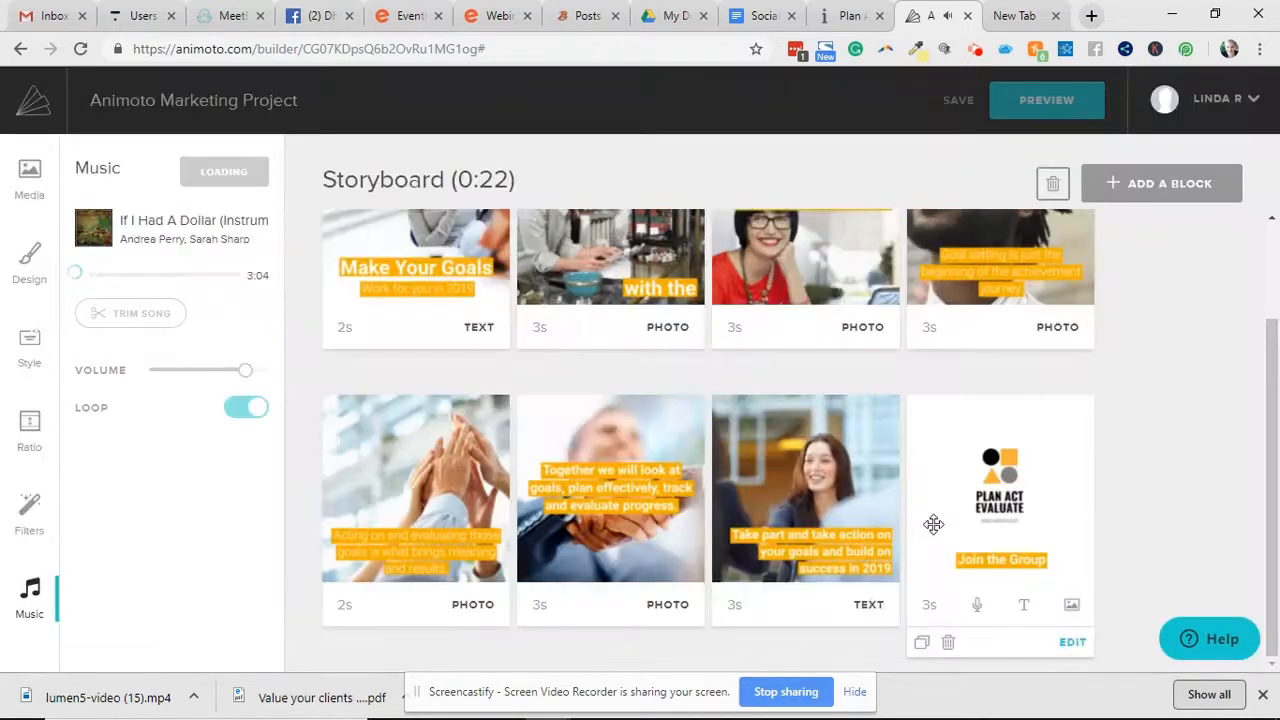
Nudge the music volume slightly lower, then open the first 'Make Your Goals' block for editing.
{"action": "scroll", "coordinate": [933, 524], "scroll_direction": "up", "scroll_amount": 3}
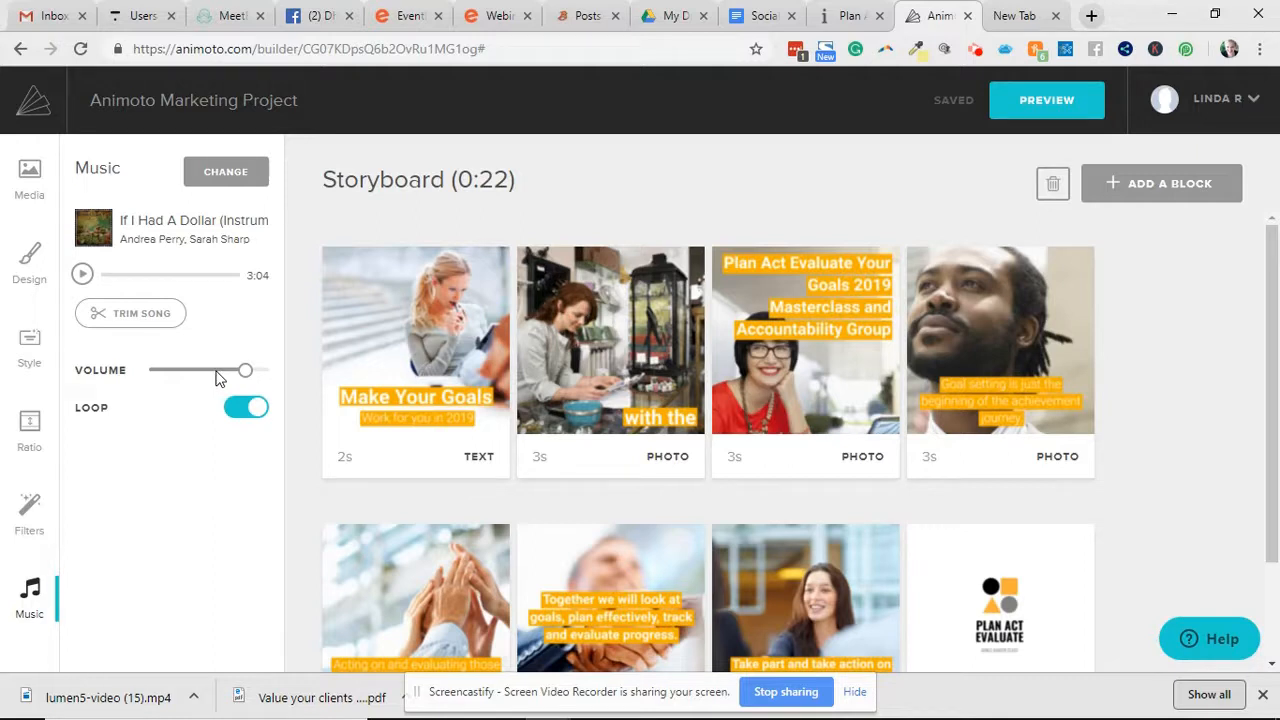
{"action": "left_click_drag", "start_coordinate": [218, 372], "coordinate": [222, 372]}
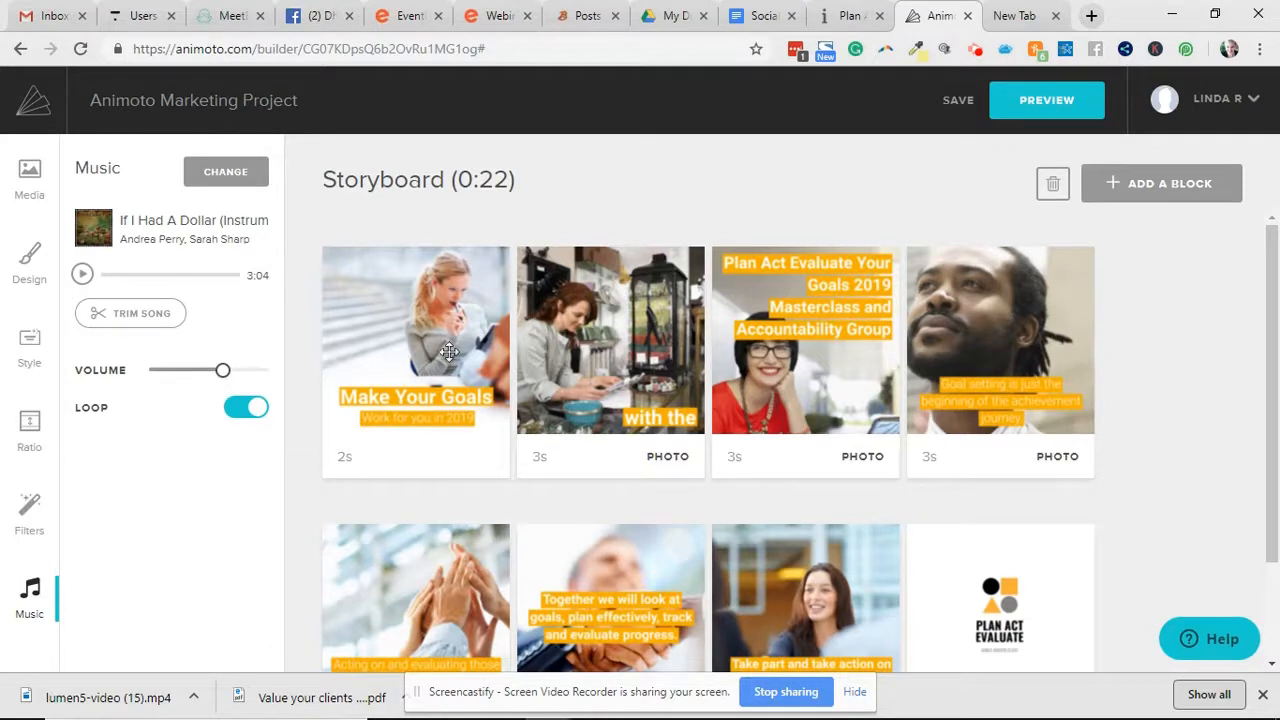
{"action": "left_click_drag", "start_coordinate": [489, 193], "coordinate": [503, 188]}
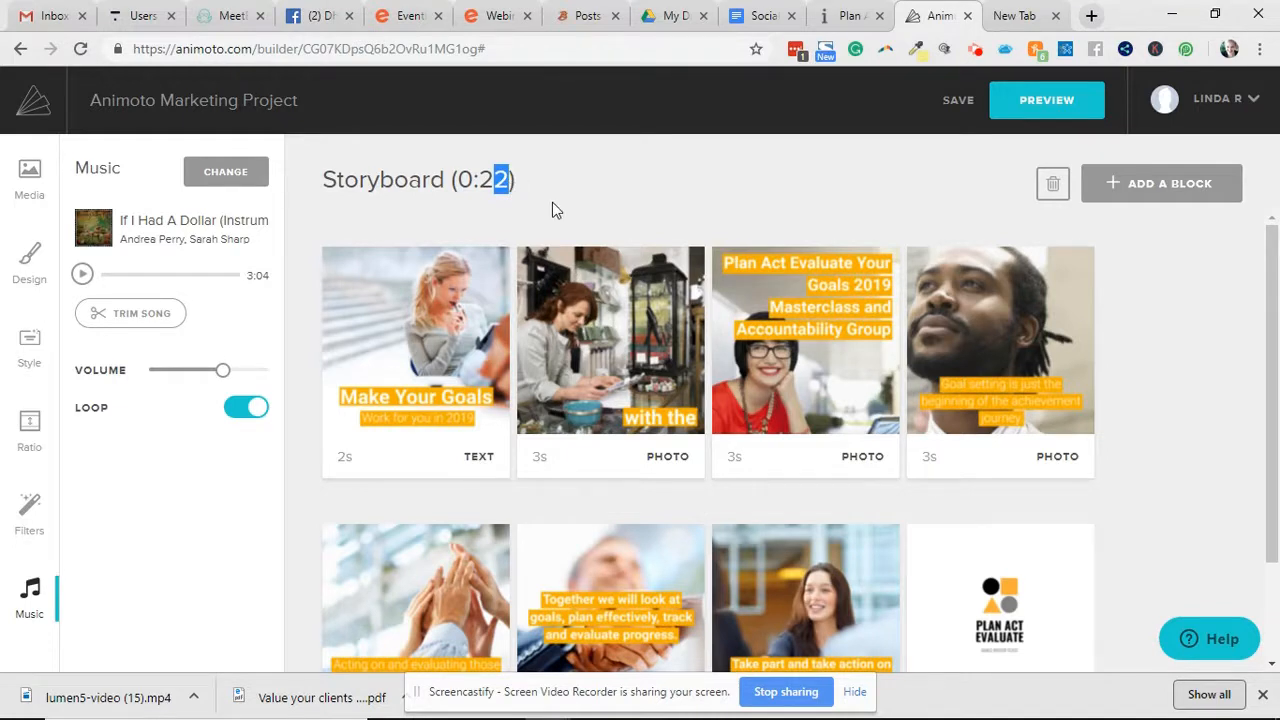
{"action": "scroll", "coordinate": [830, 260], "scroll_direction": "down", "scroll_amount": 3}
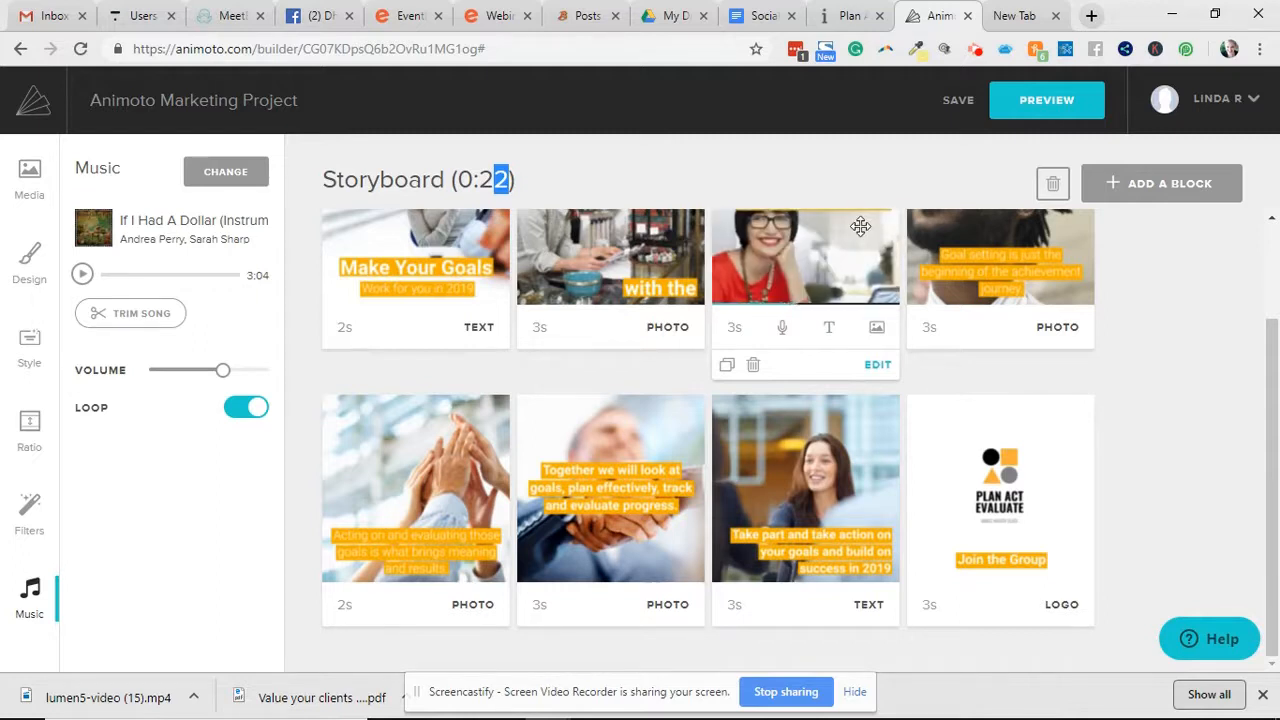
{"action": "scroll", "coordinate": [1068, 375], "scroll_direction": "up", "scroll_amount": 3}
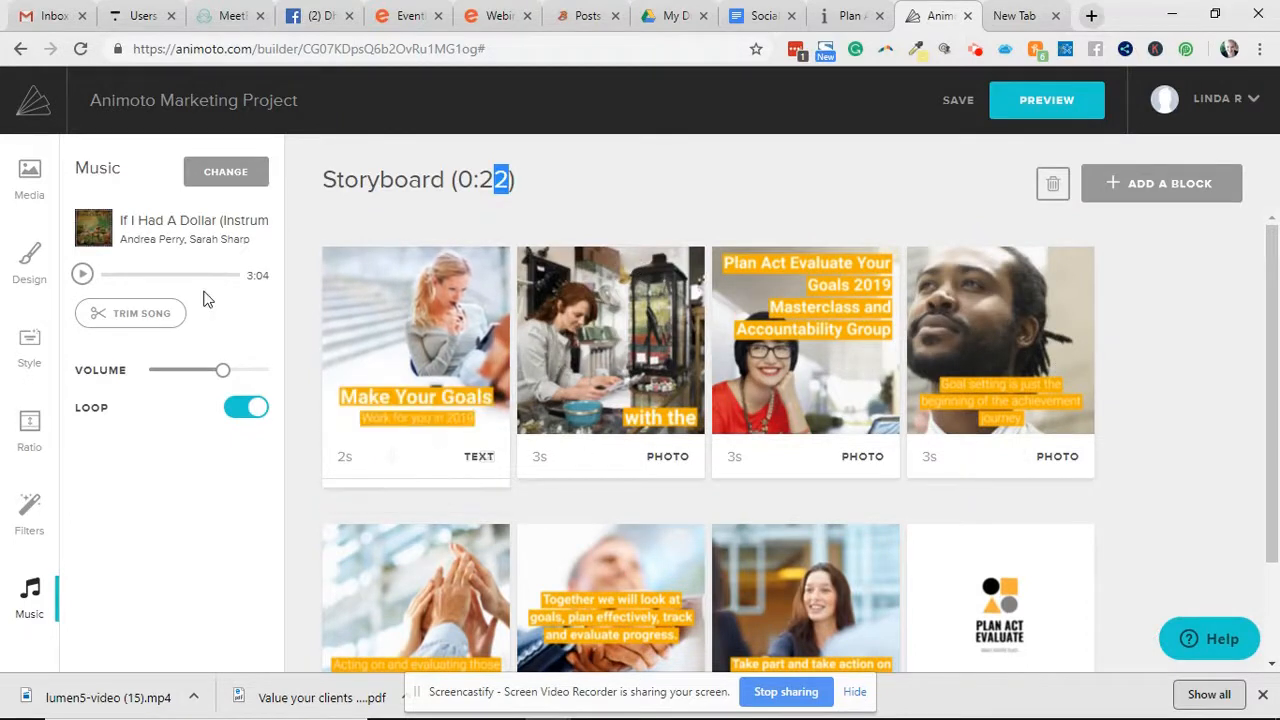
{"action": "left_click", "coordinate": [427, 360]}
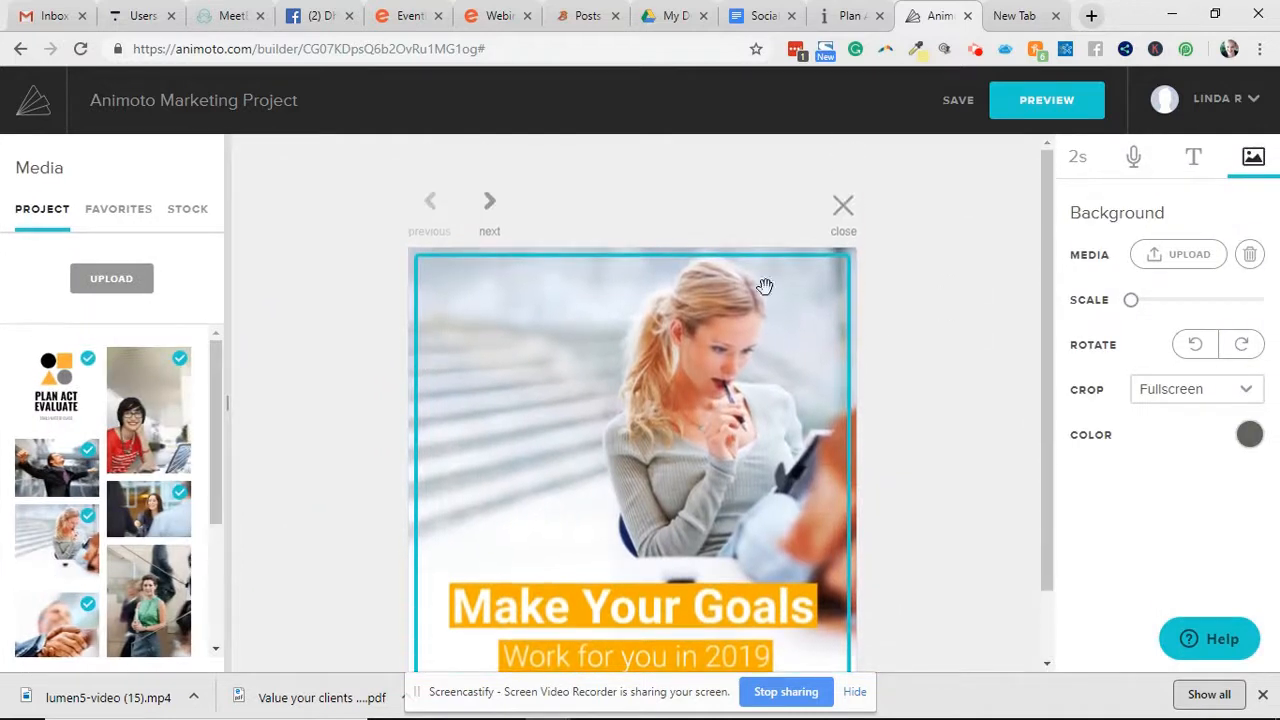
Step through every block to the closing 'Join the Group' logo block and generate a preview.
{"action": "left_click", "coordinate": [490, 204]}
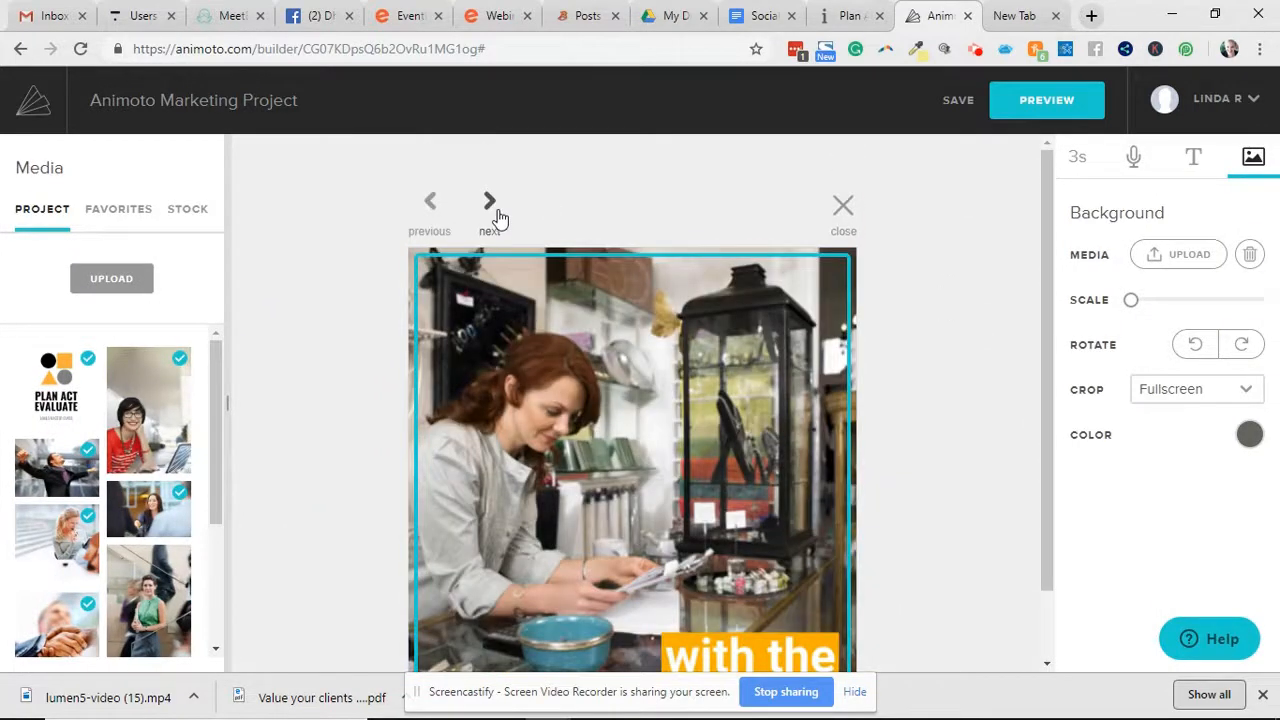
{"action": "left_click", "coordinate": [498, 214]}
{"action": "left_click", "coordinate": [498, 214]}
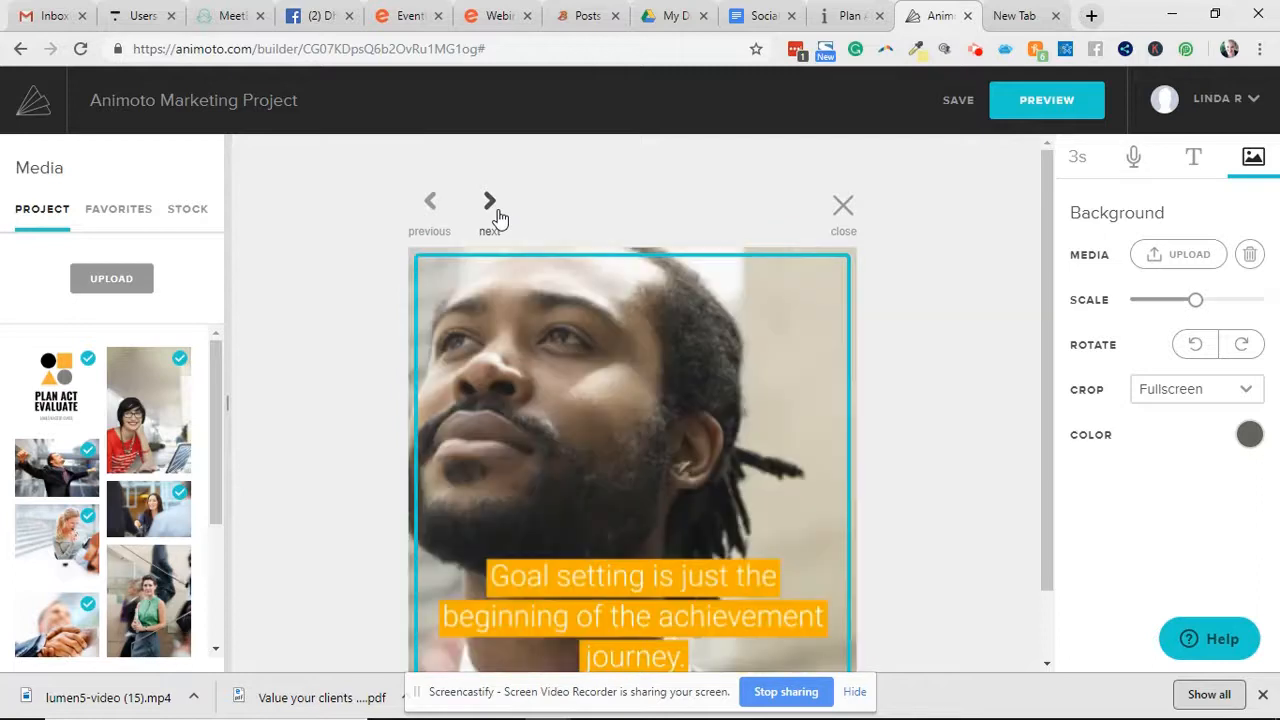
{"action": "left_click", "coordinate": [498, 214]}
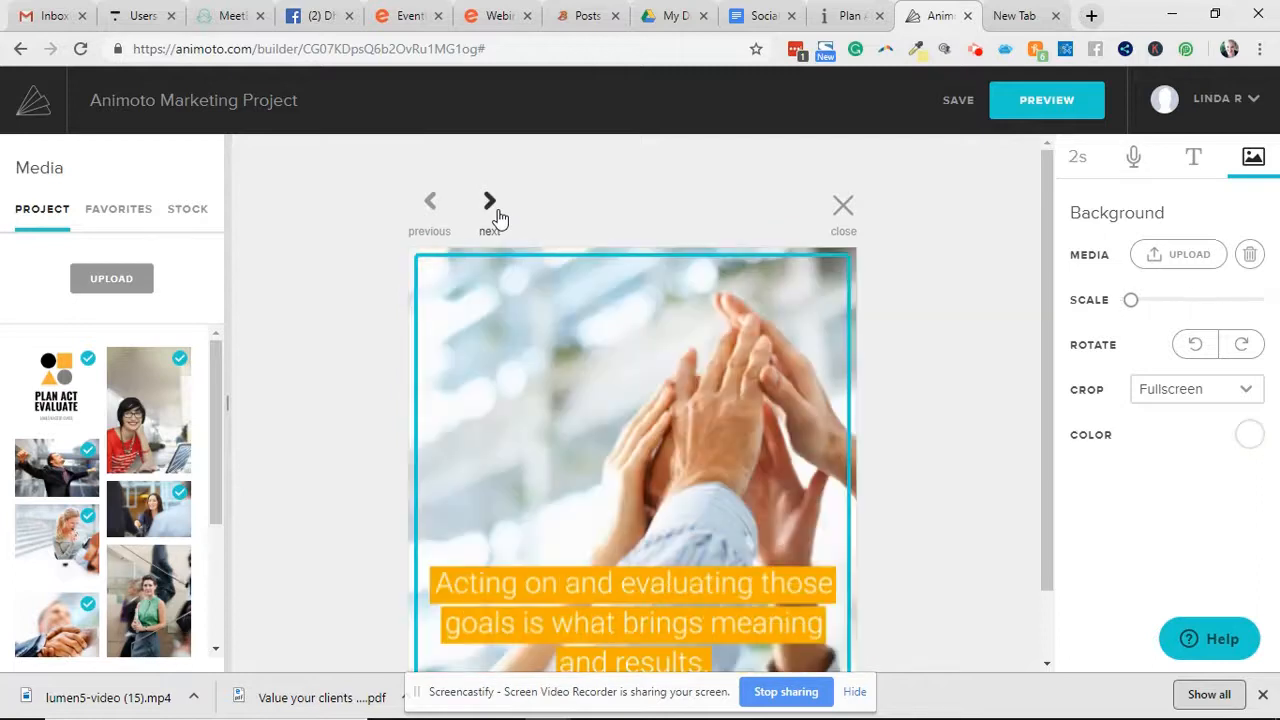
{"action": "left_click", "coordinate": [490, 203]}
{"action": "left_click", "coordinate": [498, 214]}
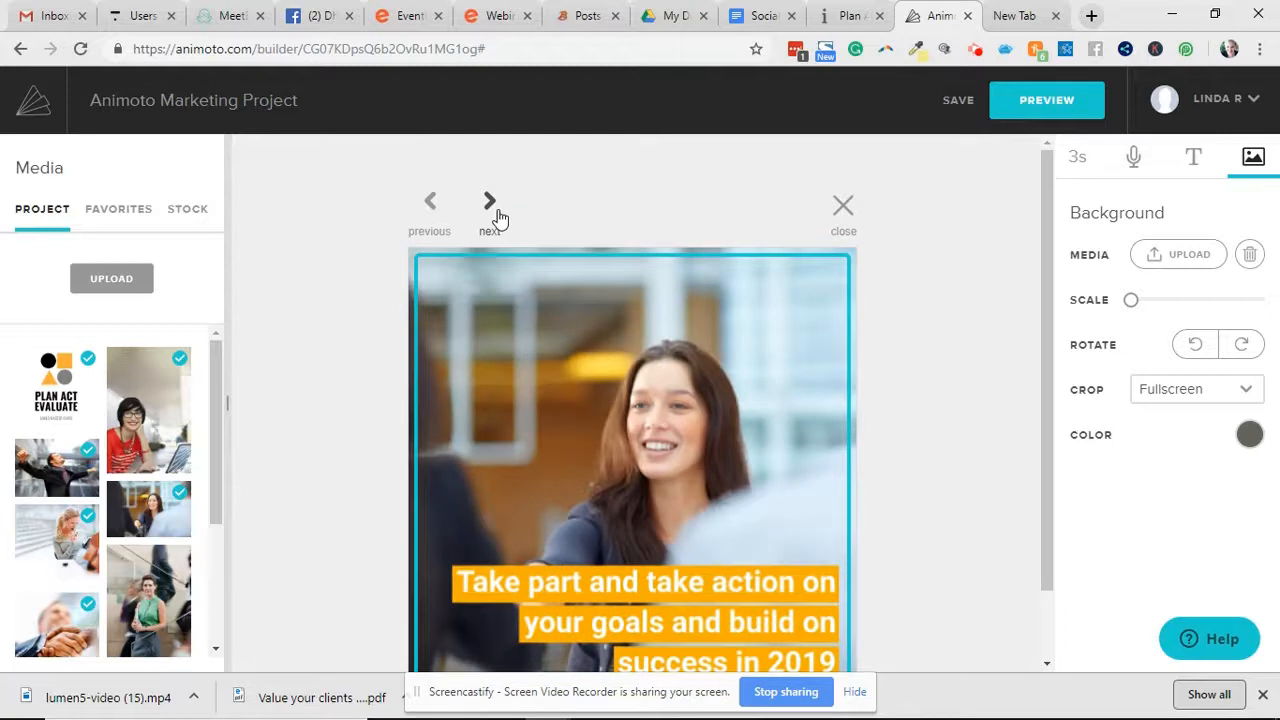
{"action": "left_click", "coordinate": [498, 214]}
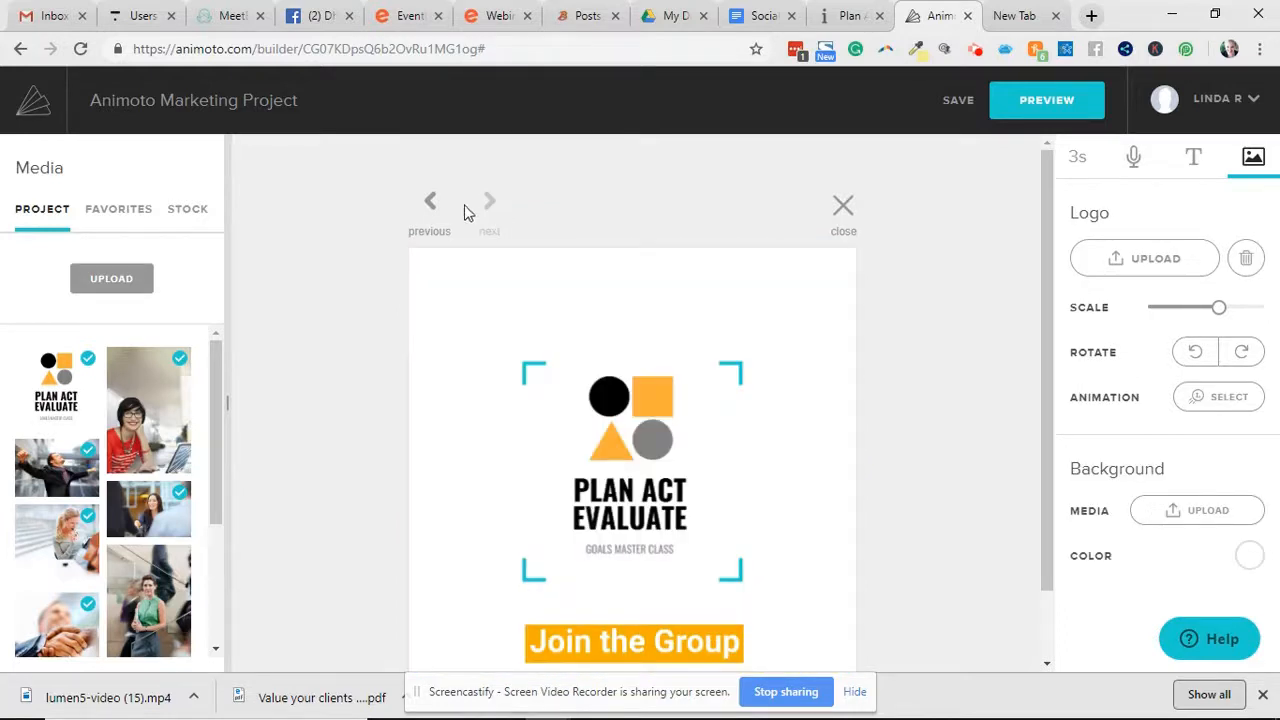
{"action": "left_click", "coordinate": [1066, 110]}
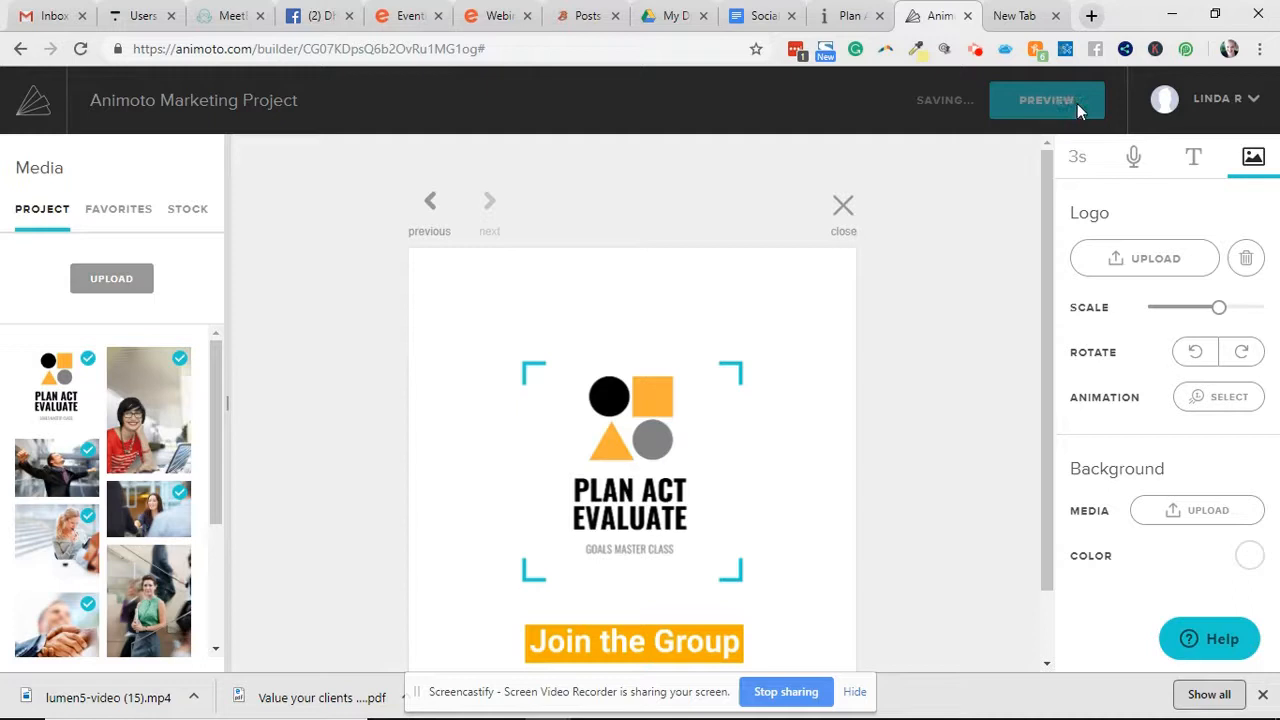
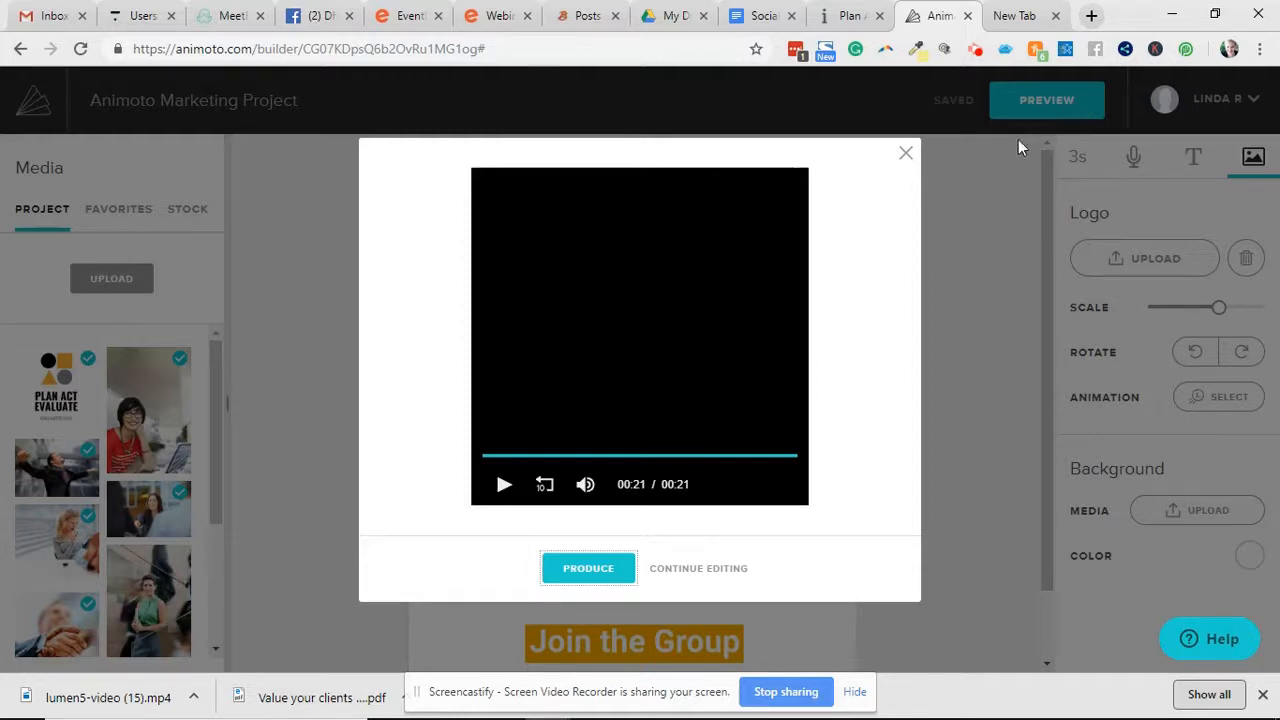
Start producing the finished 21-second marketing video from the preview.
{"action": "left_click", "coordinate": [589, 569]}
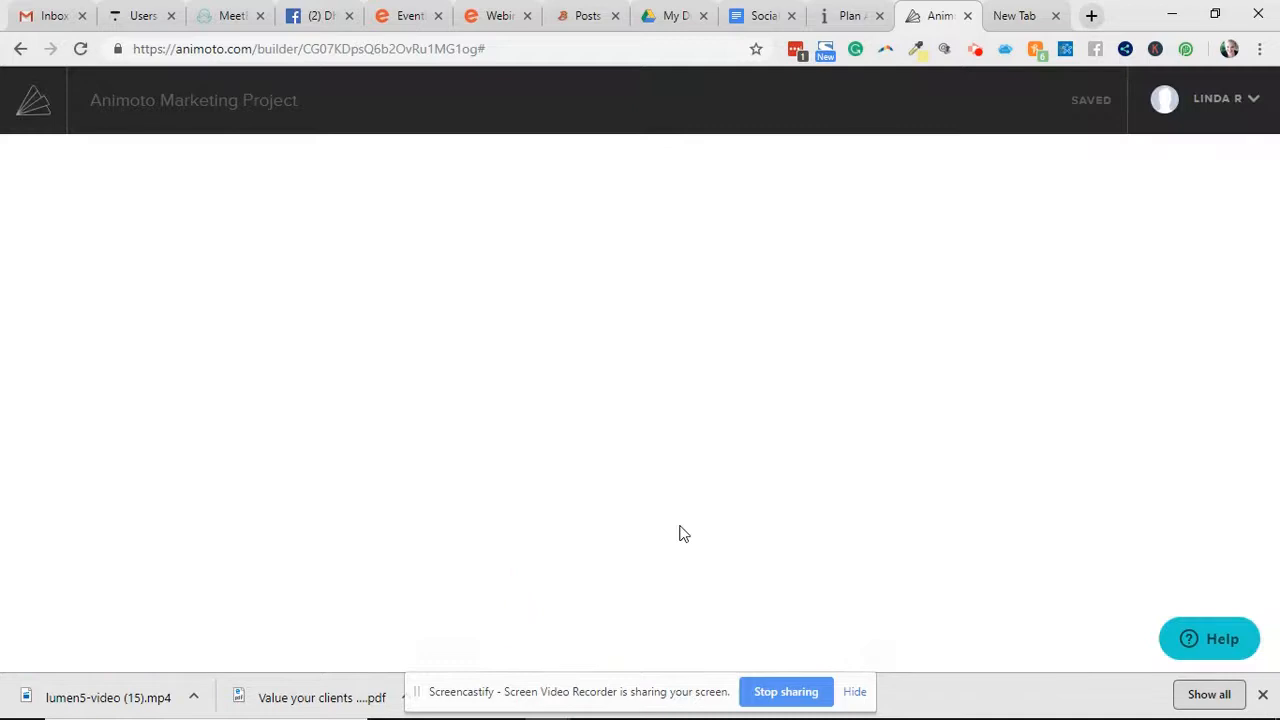
Replace the video title with 'Plan Act Evaluate Masterclass Join the Group'.
{"action": "left_click", "coordinate": [643, 320]}
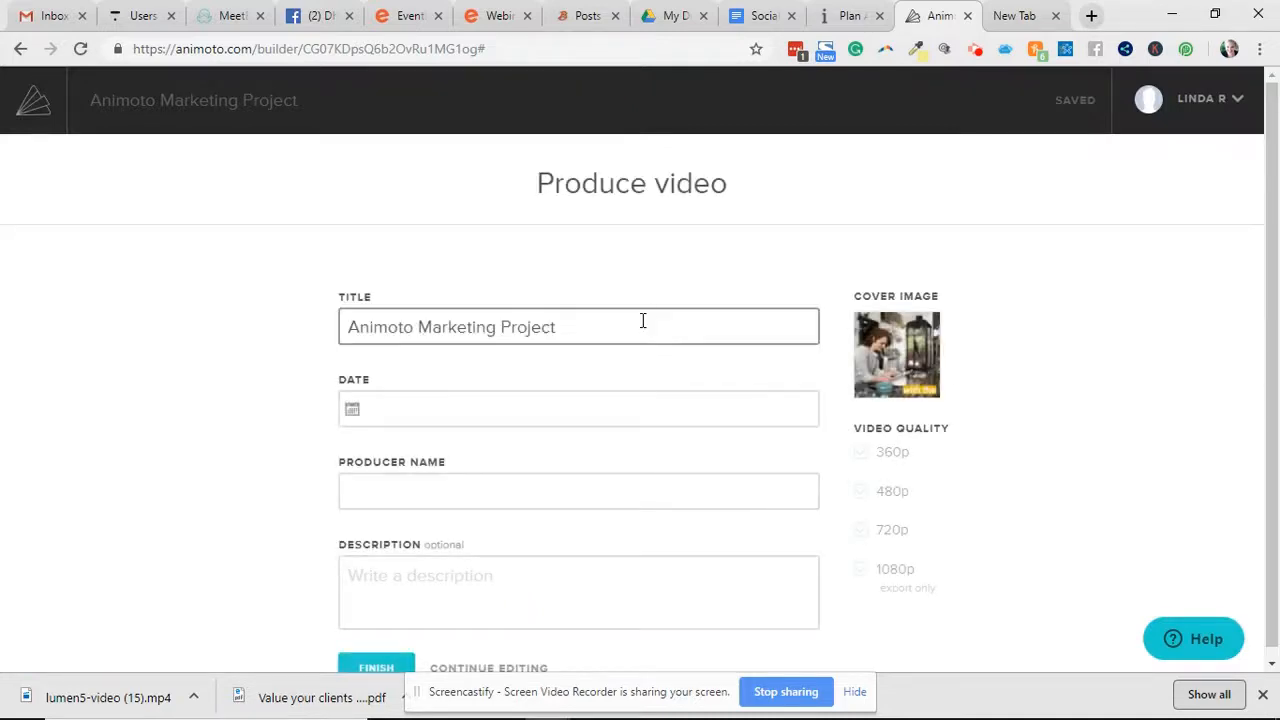
{"action": "left_click", "coordinate": [606, 319]}
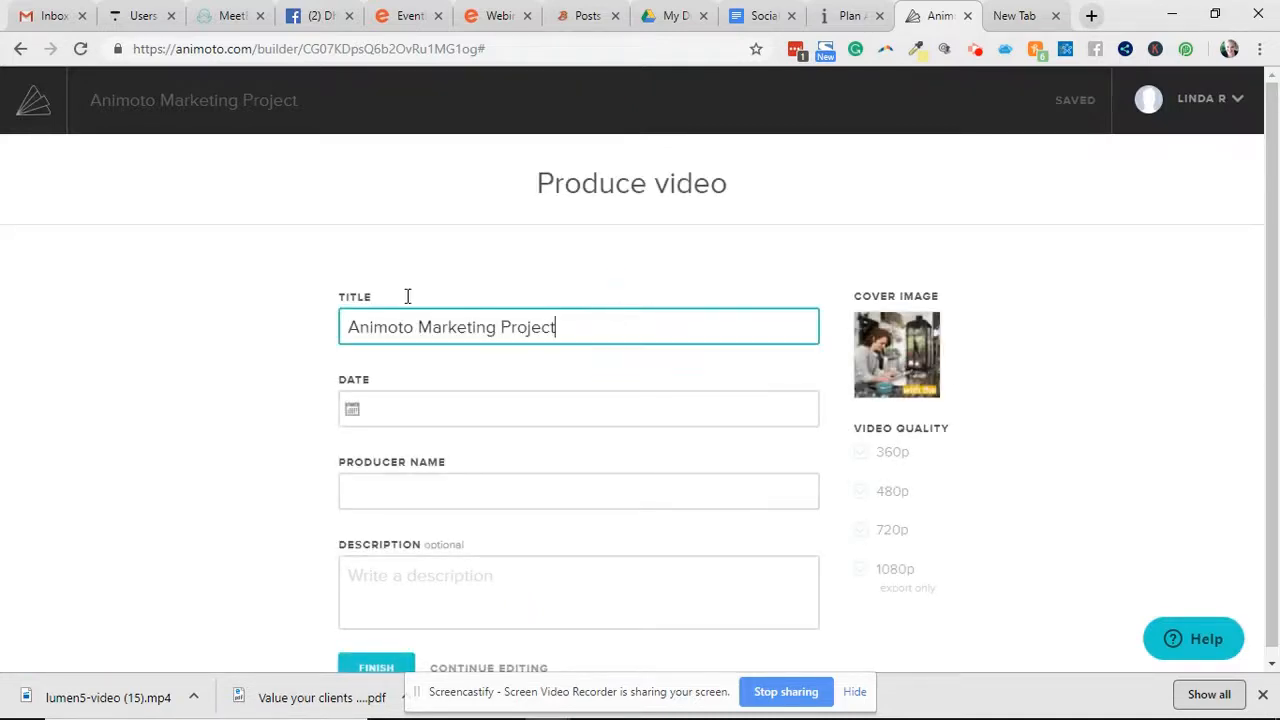
{"action": "key", "text": "ctrl+a"}
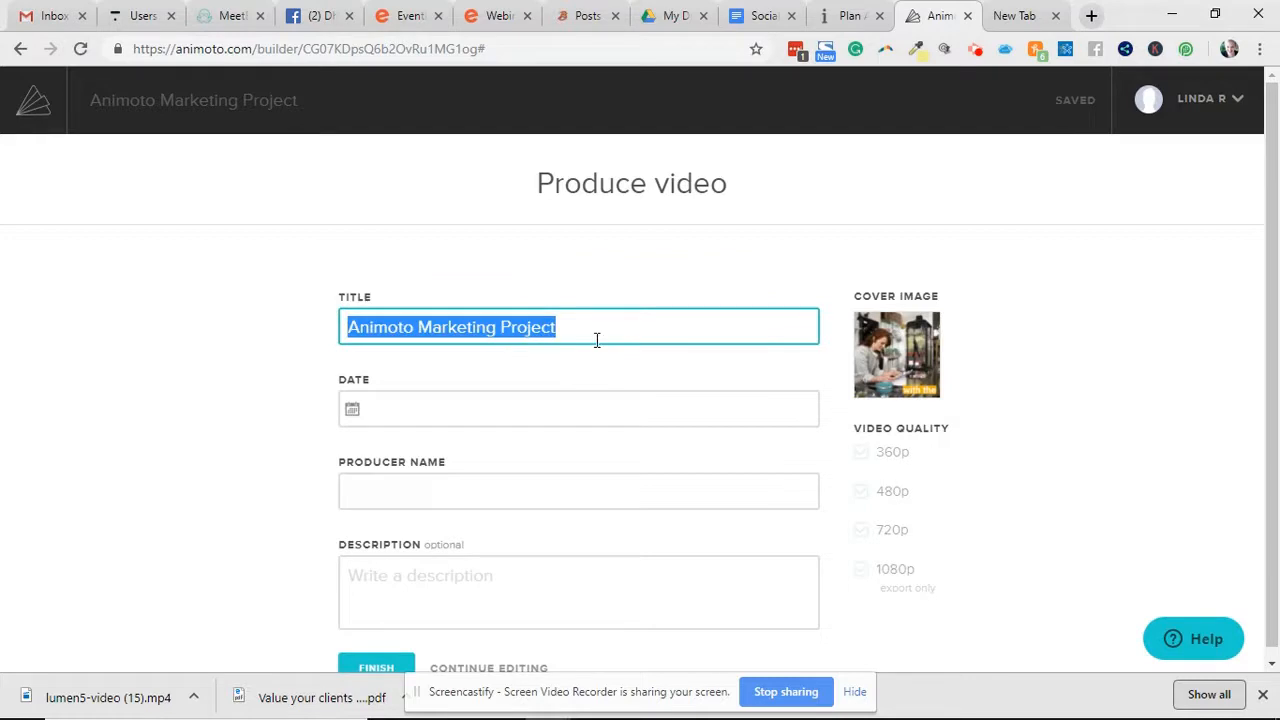
{"action": "type", "text": "Plan Act Evaluate Masterclass Join the Group"}
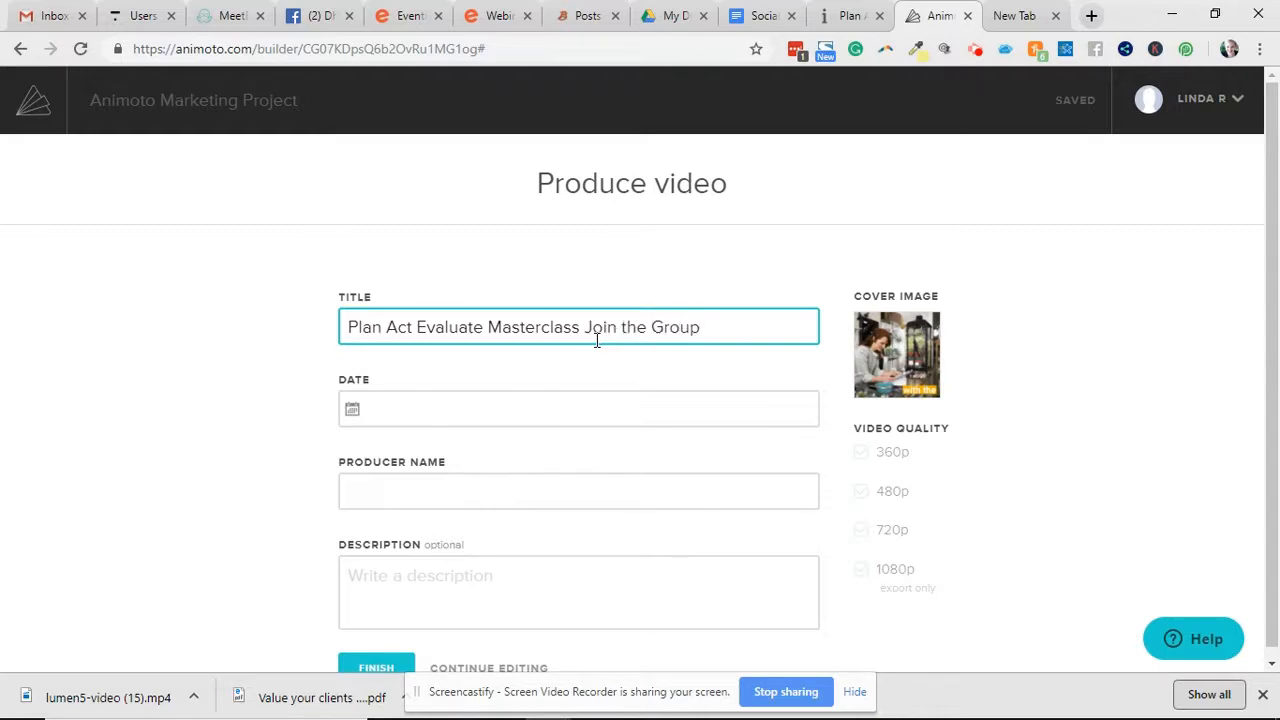
{"action": "scroll", "coordinate": [570, 420], "scroll_direction": "down", "scroll_amount": 1}
Move through the Producer Name and Description fields, then go to the blank browser tab.
{"action": "left_click", "coordinate": [553, 476]}
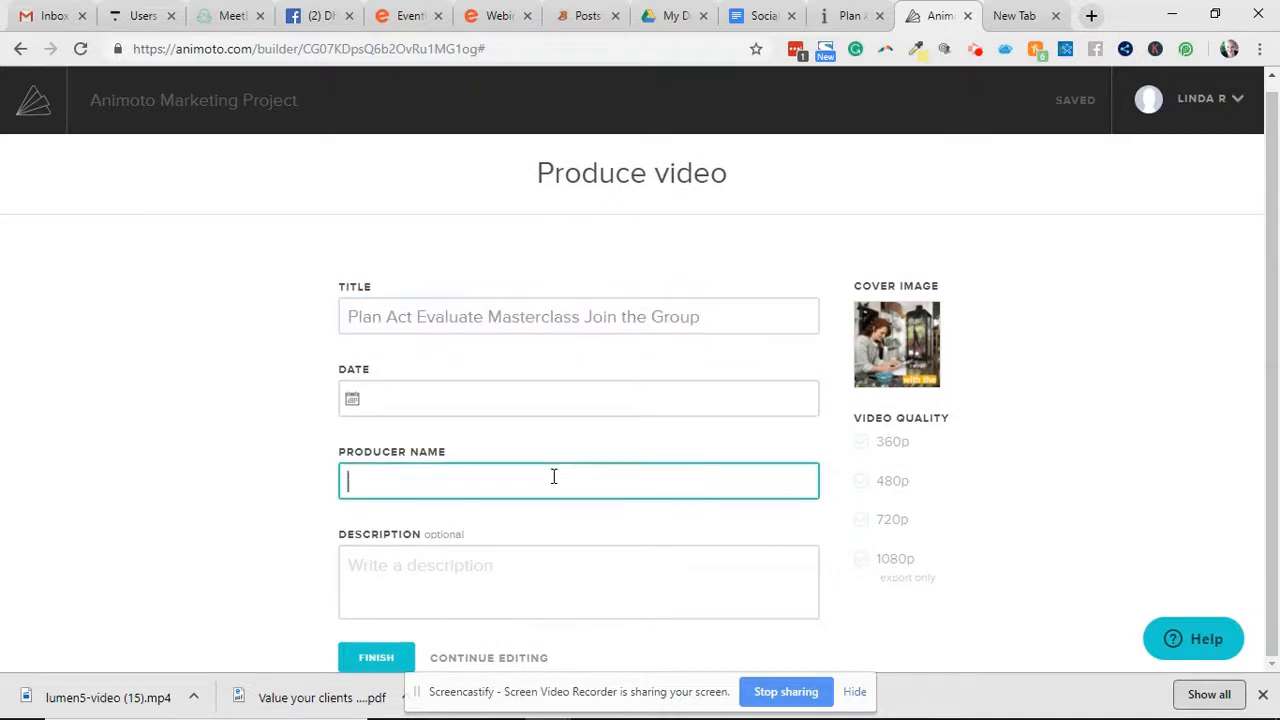
{"action": "left_click", "coordinate": [495, 590]}
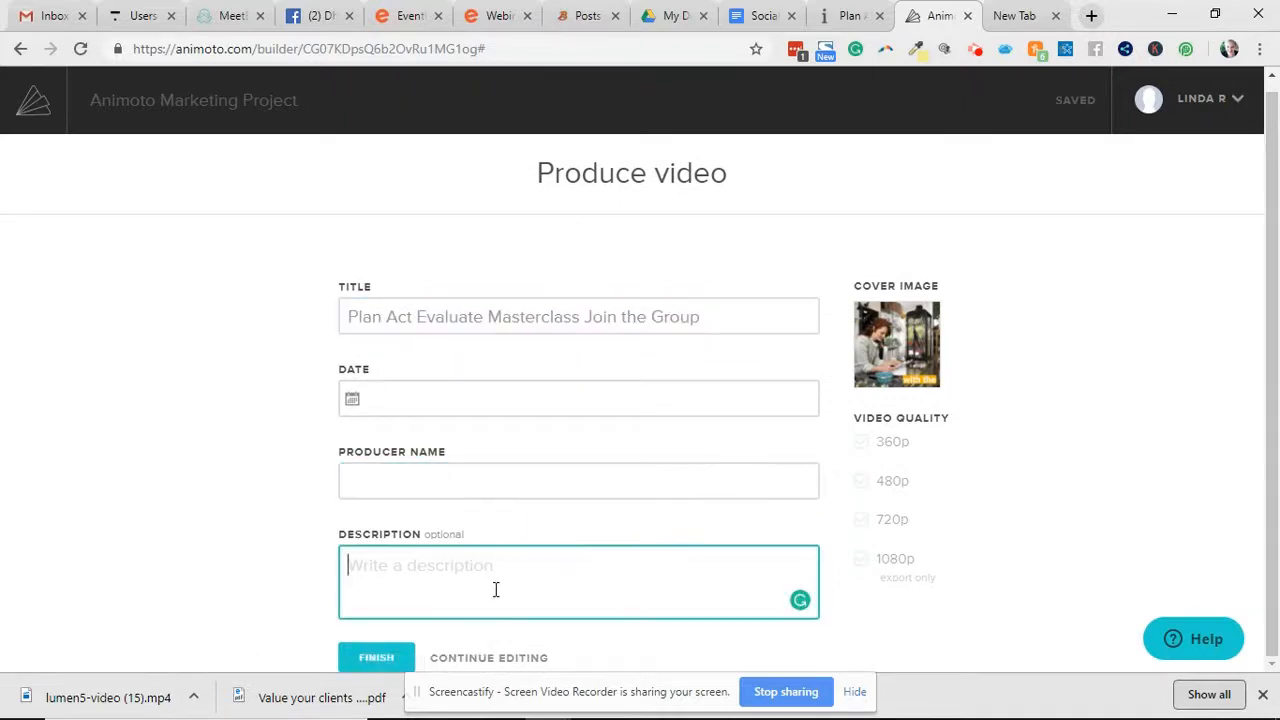
{"action": "left_click", "coordinate": [1018, 15]}
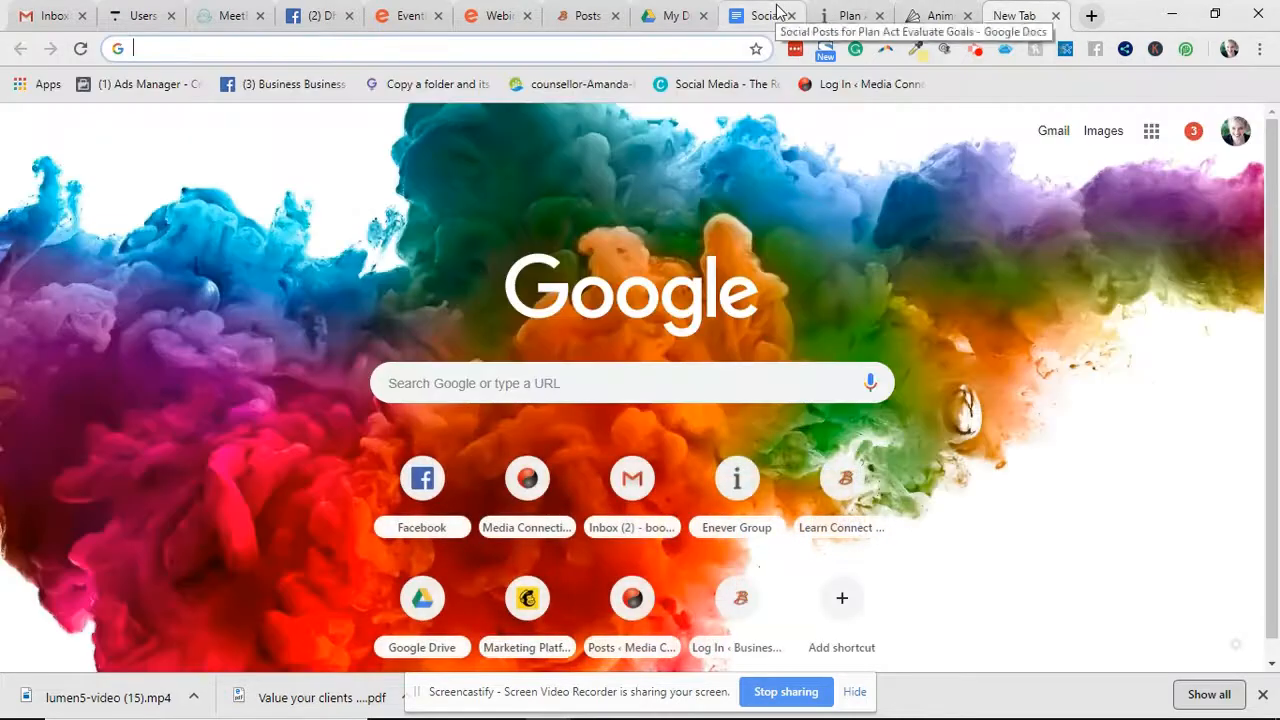
Copy the first post paragraph and its course link from the Social Posts document.
{"action": "left_click", "coordinate": [760, 15]}
{"action": "left_click", "coordinate": [641, 391]}
{"action": "left_click_drag", "start_coordinate": [618, 281], "coordinate": [218, 213]}
{"action": "right_click", "coordinate": [258, 235]}
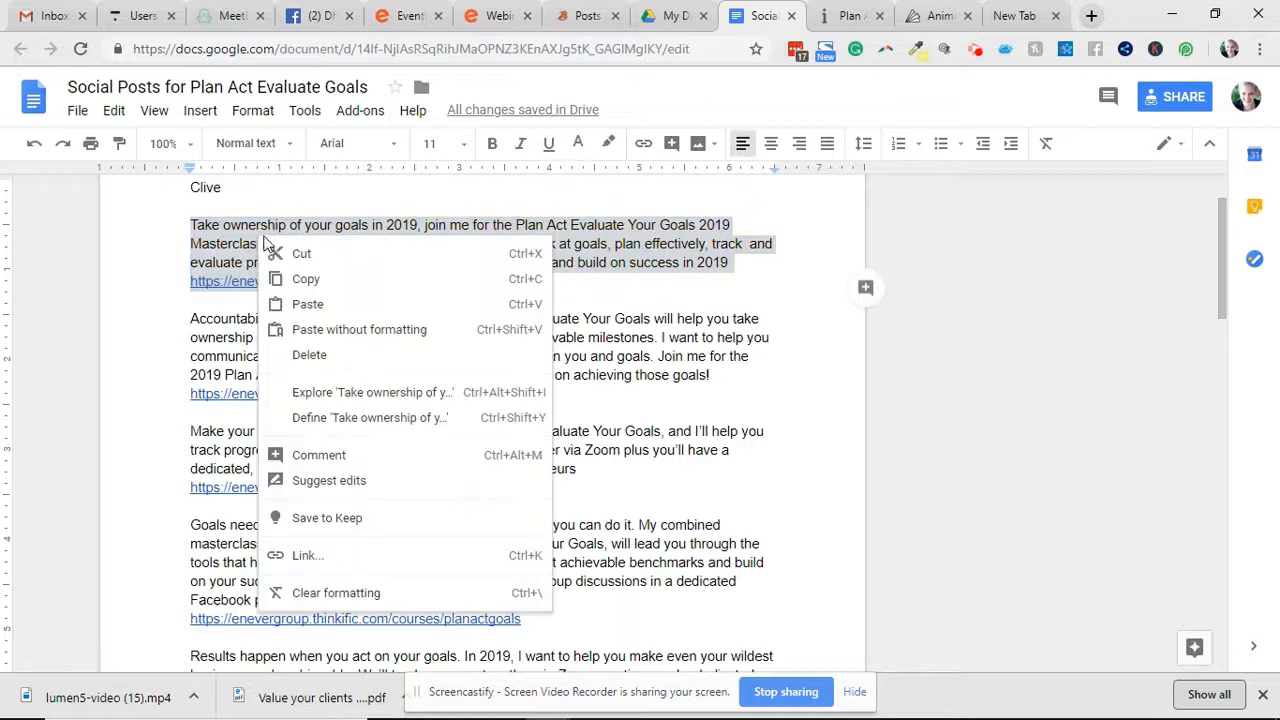
{"action": "left_click", "coordinate": [330, 280]}
{"action": "left_click", "coordinate": [855, 12]}
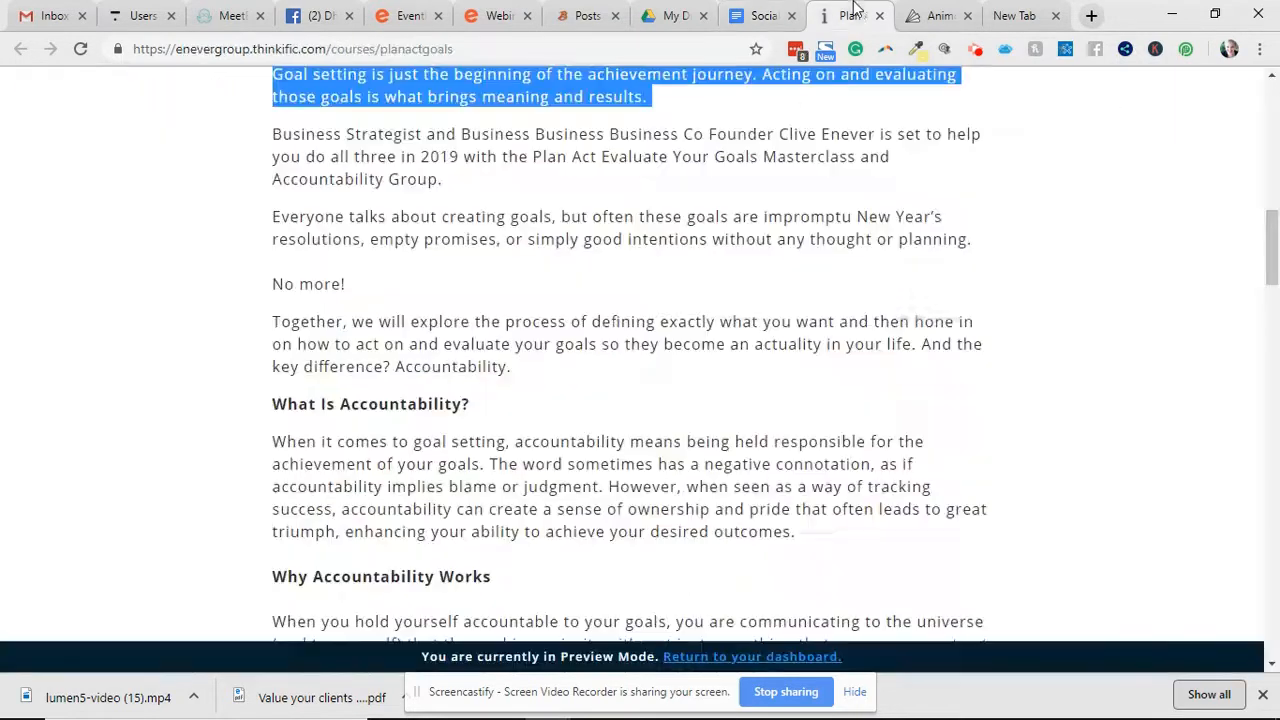
{"action": "left_click", "coordinate": [922, 14]}
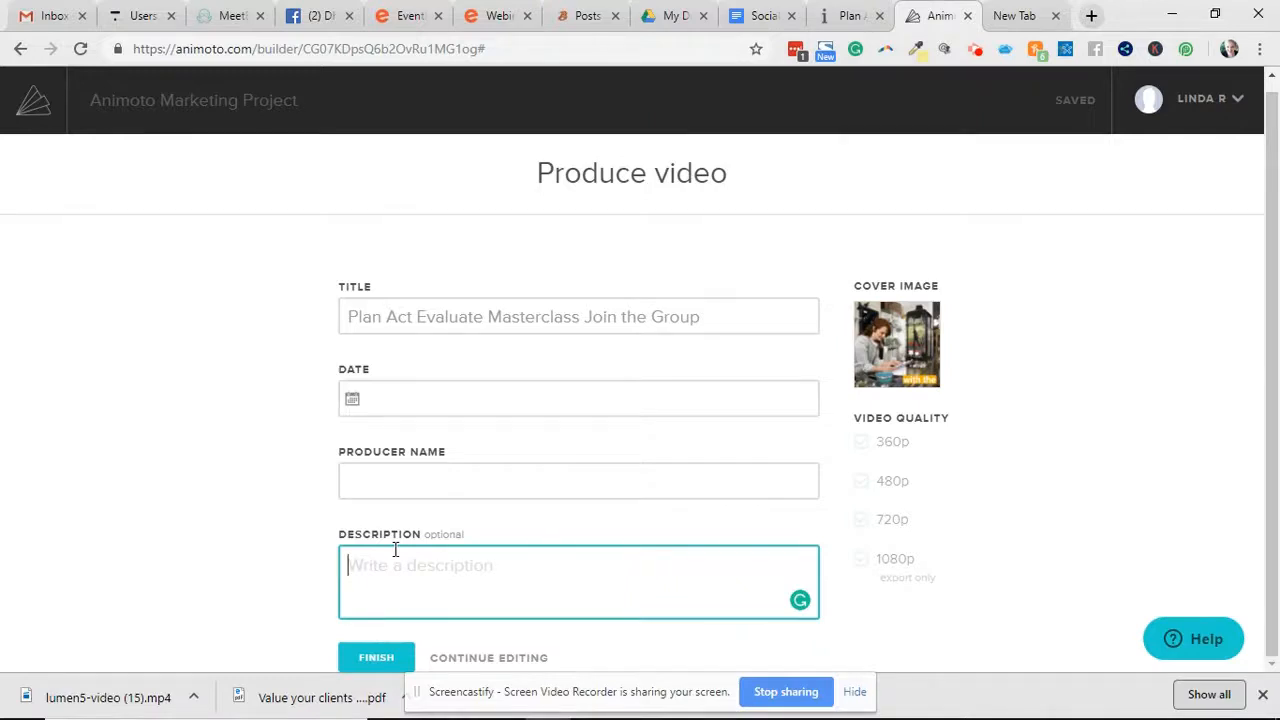
Paste the copied post as the description, then finish and leave to produce the video.
{"action": "key", "text": "ctrl+v"}
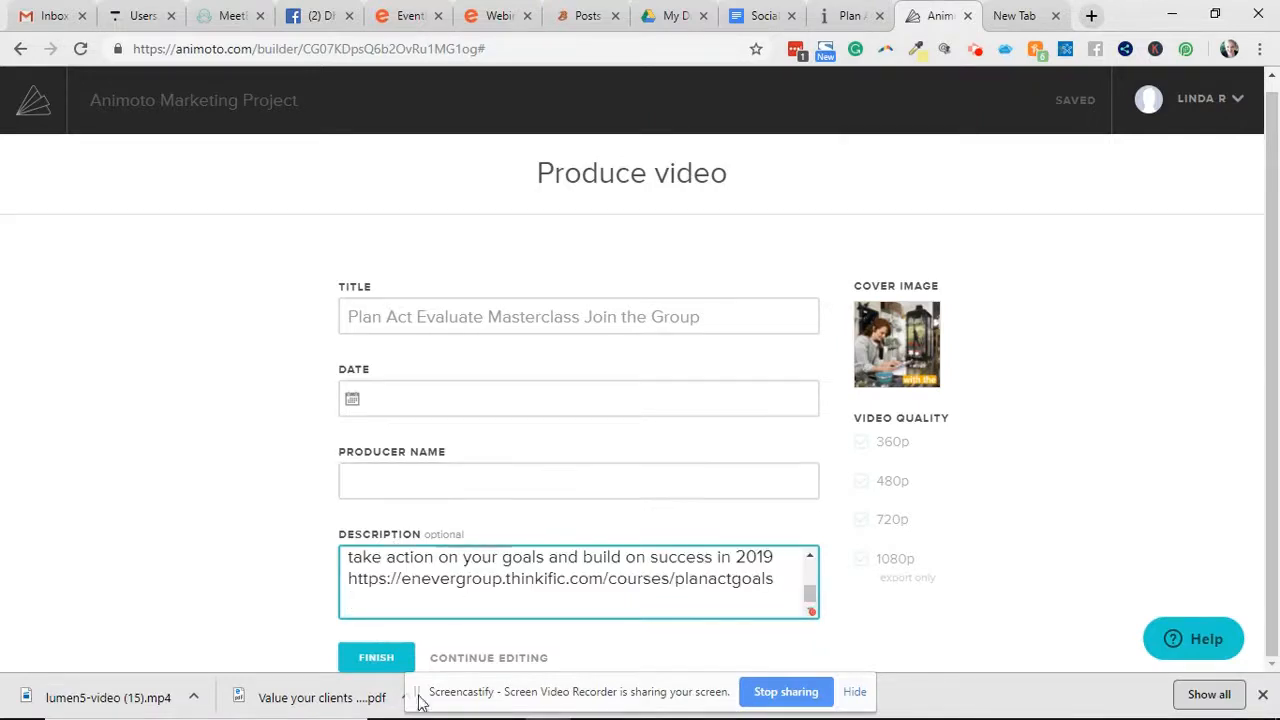
{"action": "left_click", "coordinate": [398, 658]}
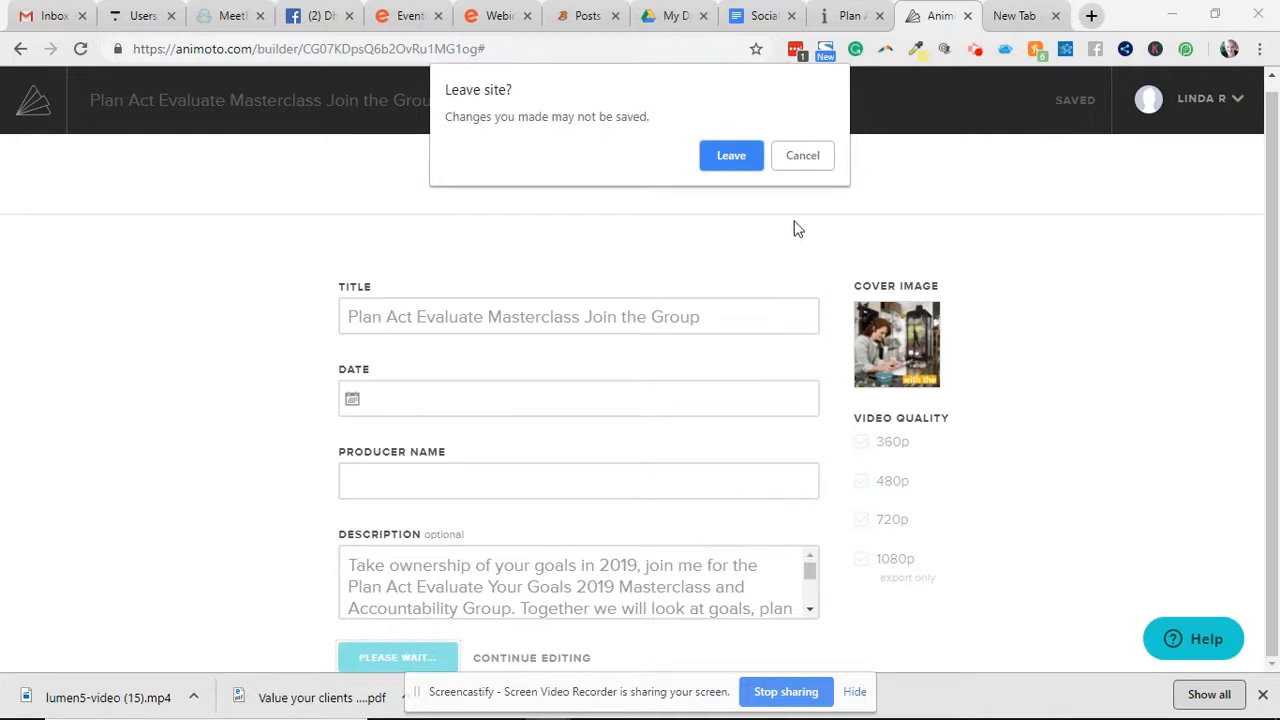
{"action": "left_click", "coordinate": [745, 163]}
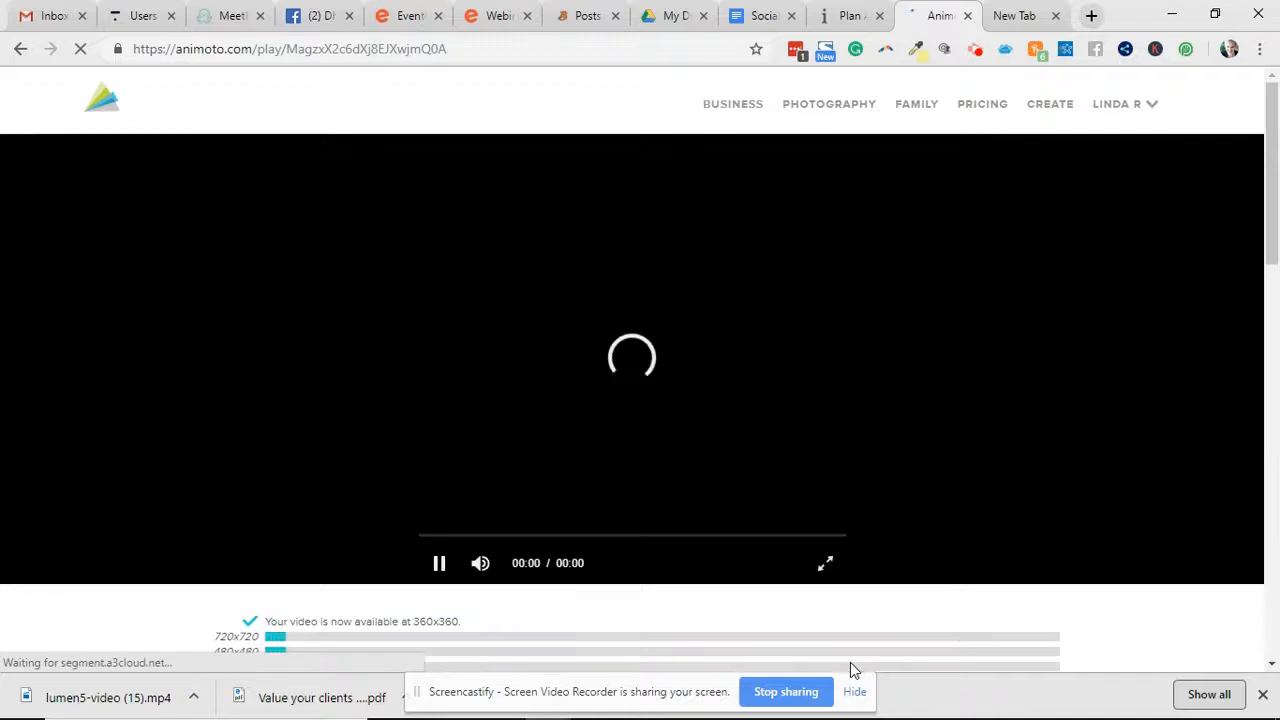
{"action": "scroll", "coordinate": [870, 620], "scroll_direction": "down", "scroll_amount": 4}
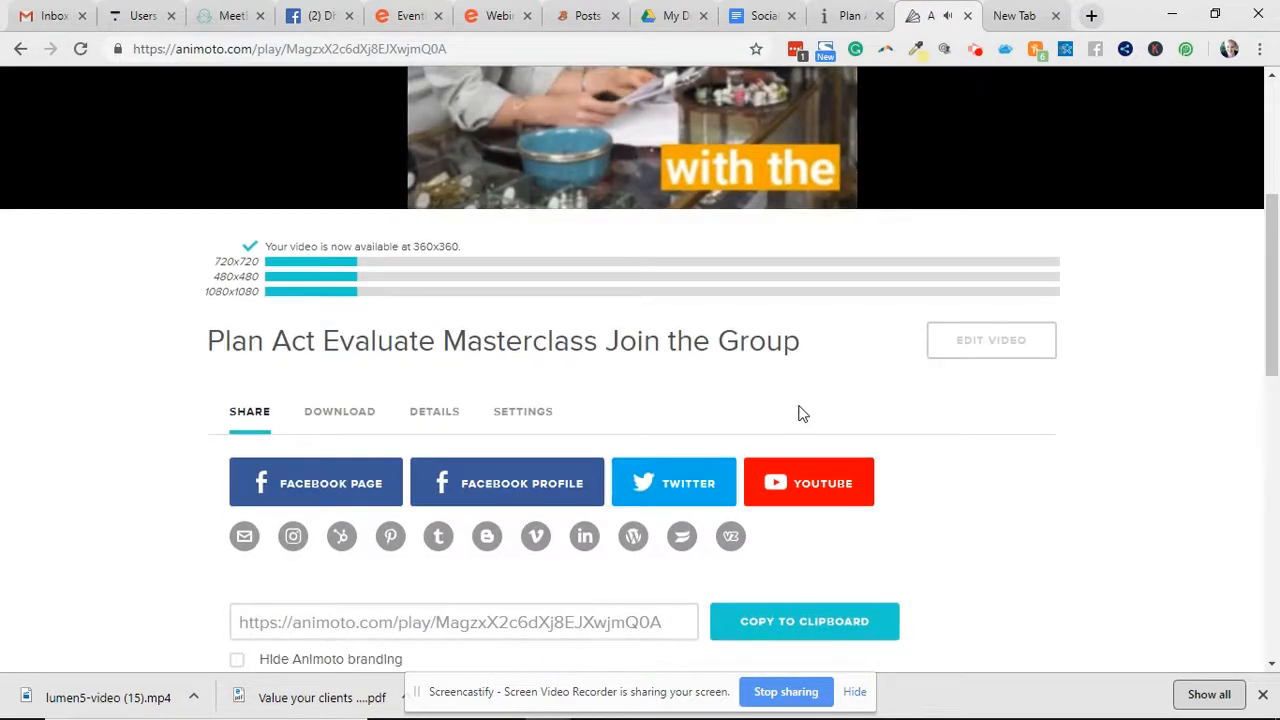
{"action": "scroll", "coordinate": [802, 418], "scroll_direction": "down", "scroll_amount": 1}
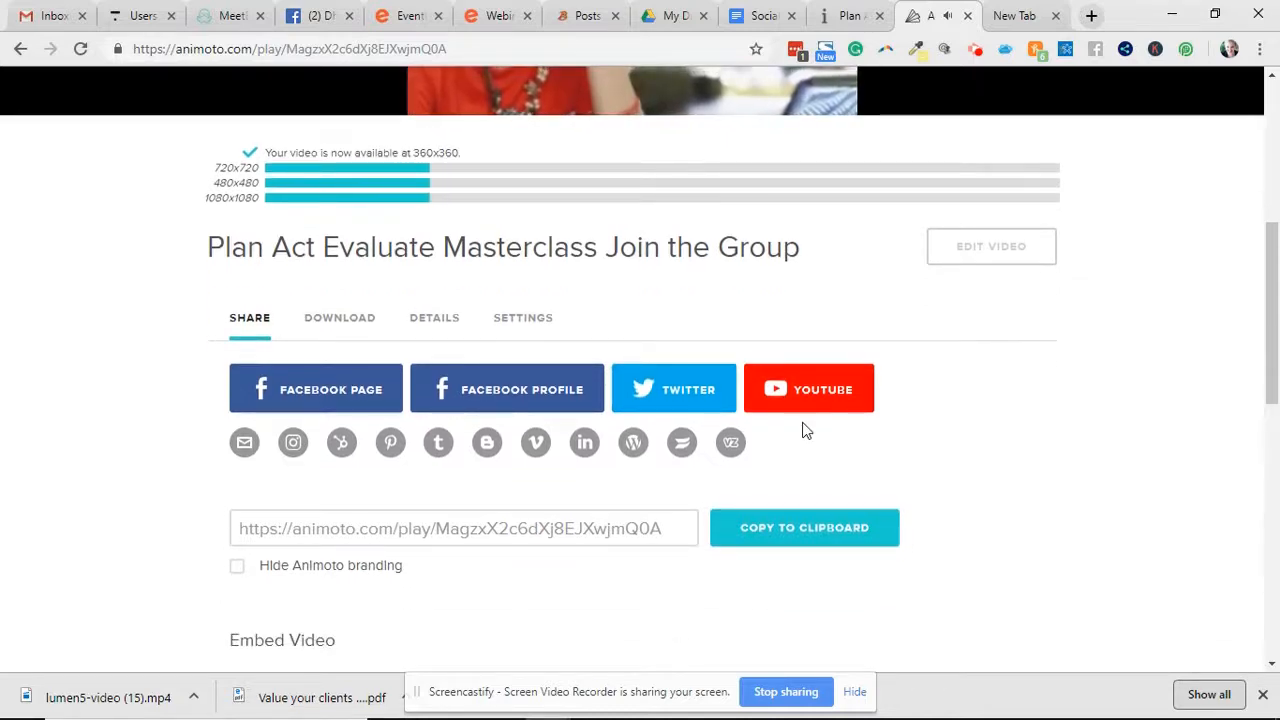
{"action": "scroll", "coordinate": [803, 431], "scroll_direction": "down", "scroll_amount": 2}
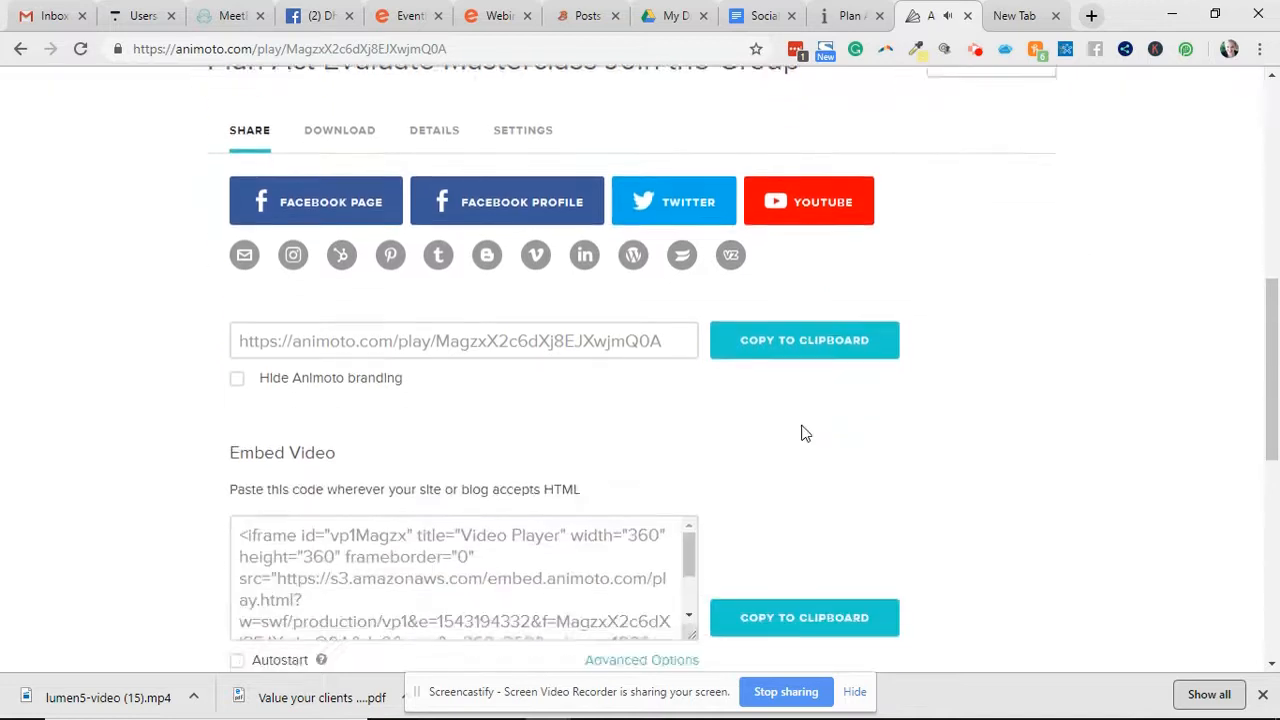
{"action": "scroll", "coordinate": [803, 431], "scroll_direction": "down", "scroll_amount": 2}
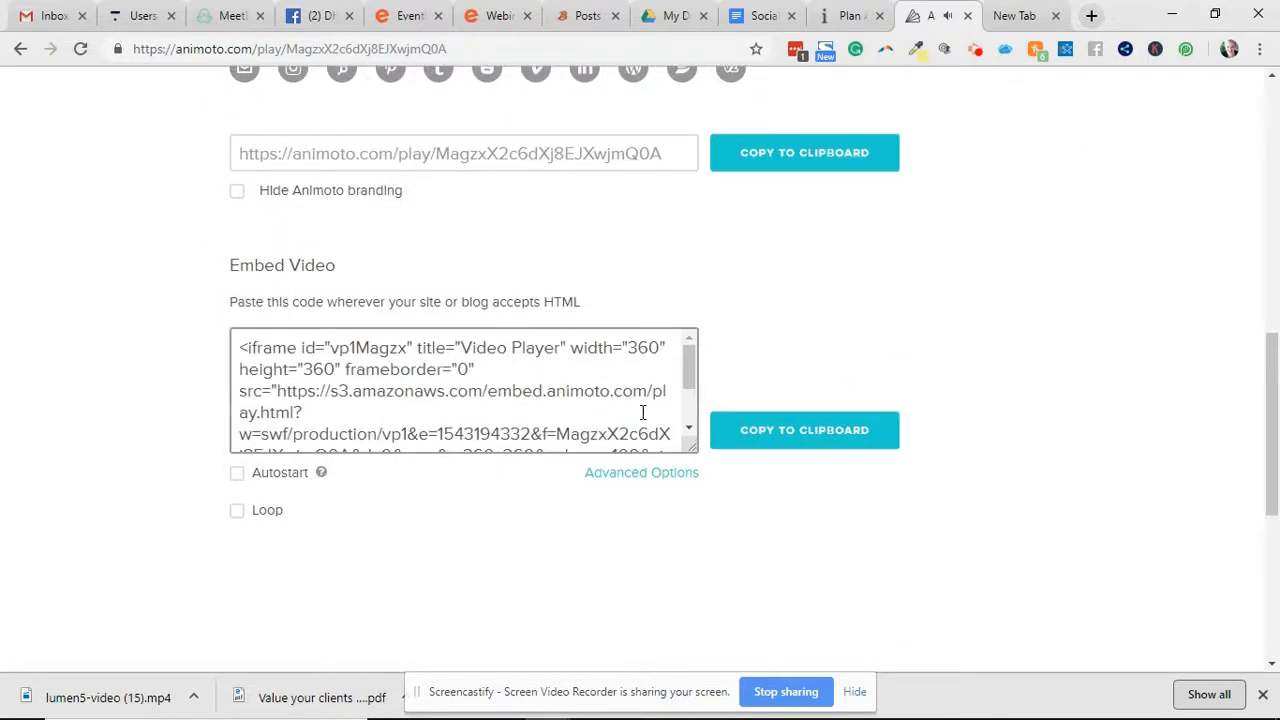
{"action": "scroll", "coordinate": [643, 412], "scroll_direction": "down", "scroll_amount": 2}
{"action": "scroll", "coordinate": [643, 409], "scroll_direction": "up", "scroll_amount": 3}
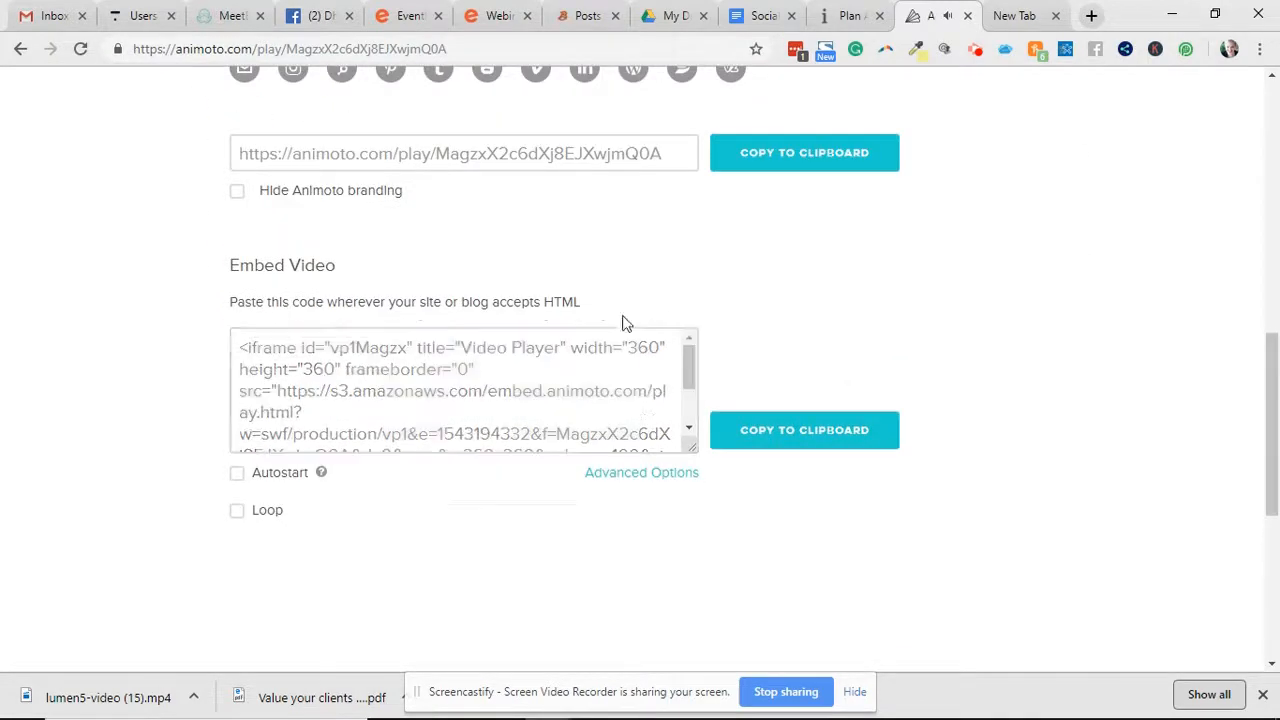
{"action": "scroll", "coordinate": [623, 320], "scroll_direction": "up", "scroll_amount": 4}
{"action": "scroll", "coordinate": [386, 417], "scroll_direction": "up", "scroll_amount": 1}
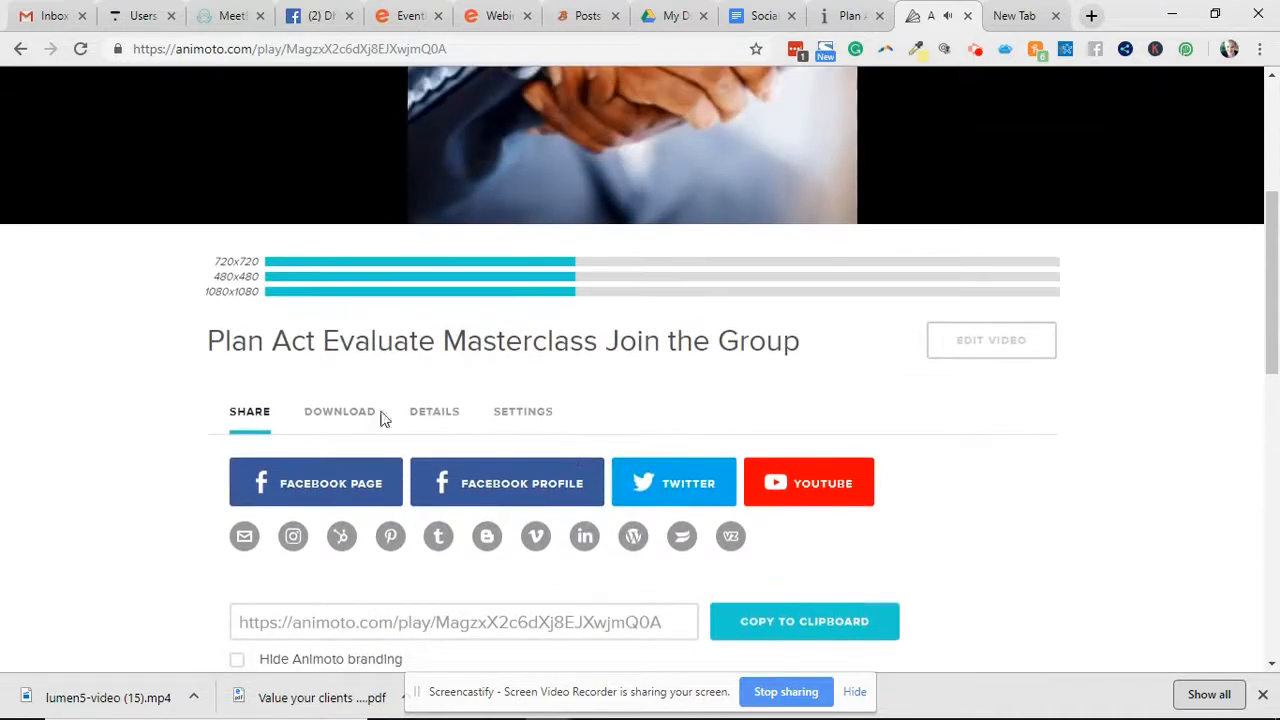
Set up a Facebook Page post on the business mentor page, reviewing its message and title.
{"action": "left_click", "coordinate": [334, 508]}
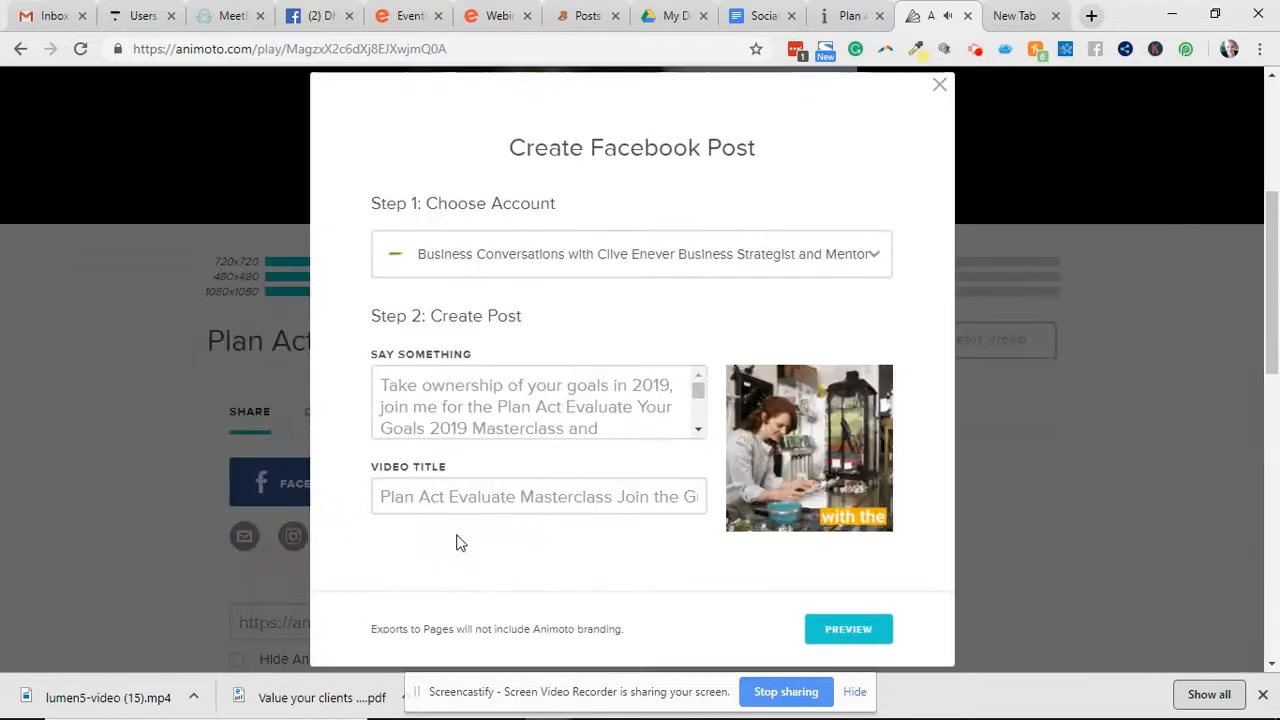
{"action": "left_click", "coordinate": [578, 253]}
{"action": "scroll", "coordinate": [706, 323], "scroll_direction": "down", "scroll_amount": 3}
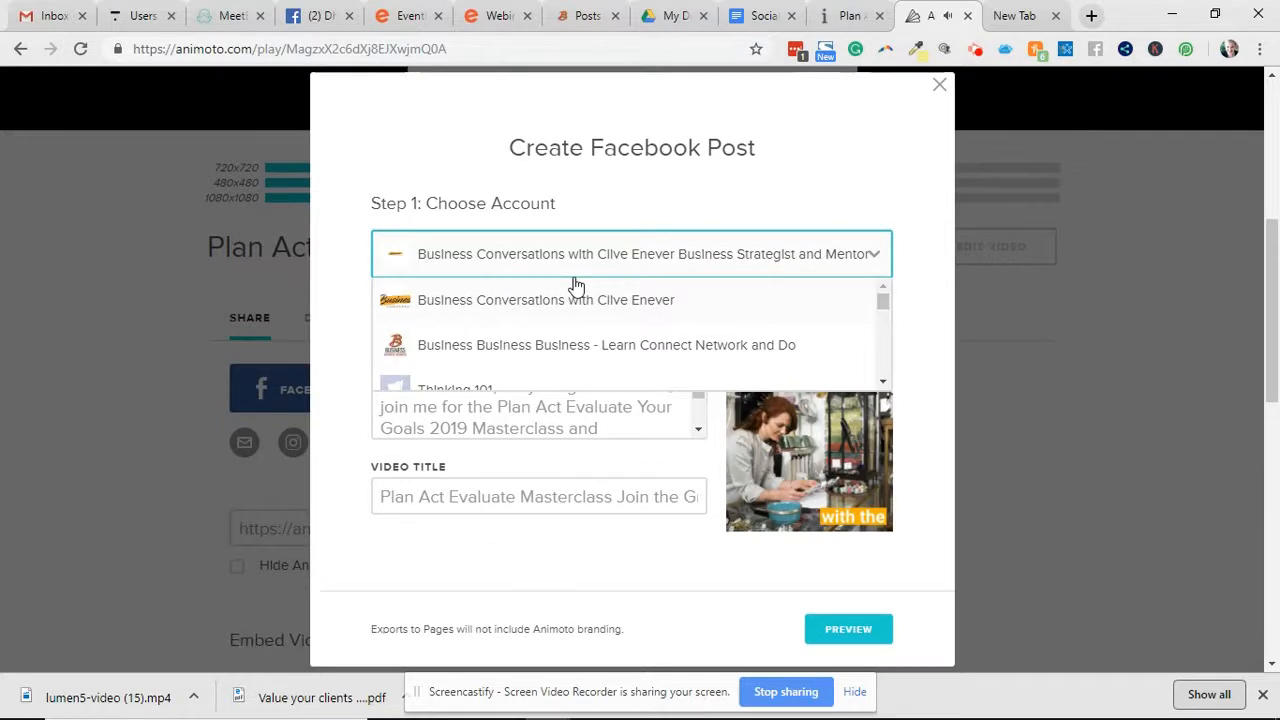
{"action": "scroll", "coordinate": [709, 325], "scroll_direction": "down", "scroll_amount": 3}
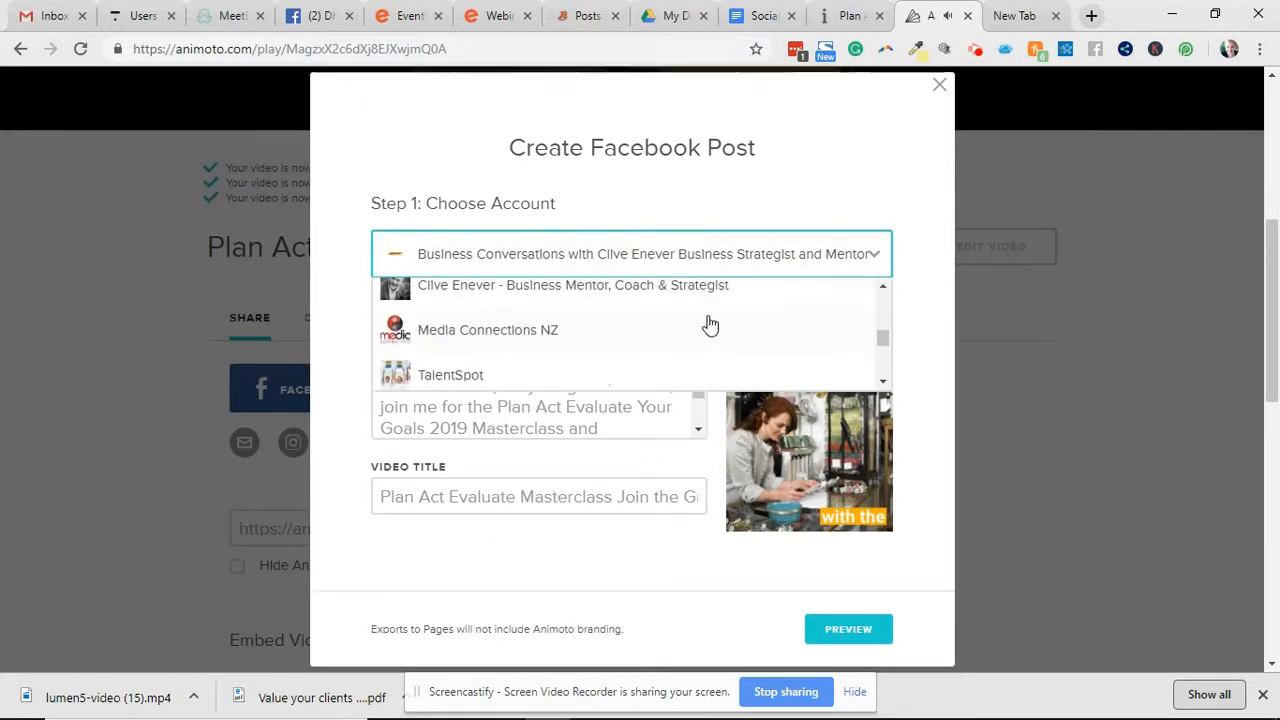
{"action": "left_click", "coordinate": [712, 294]}
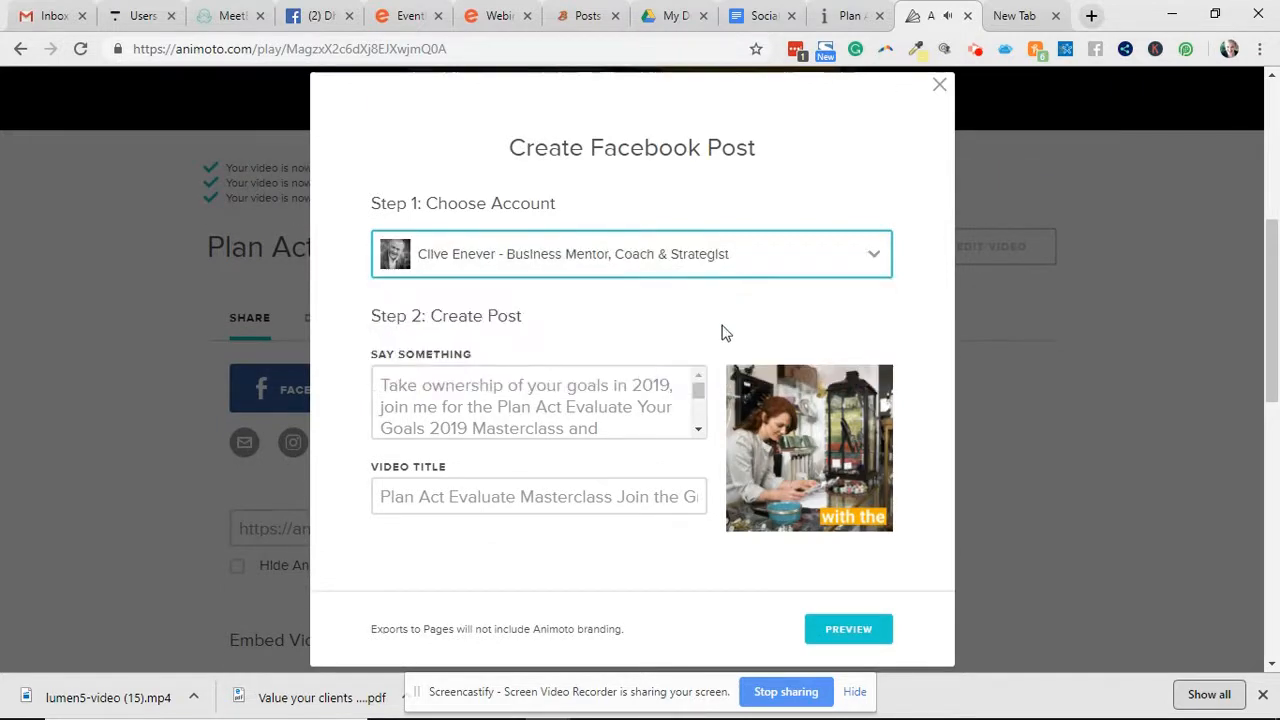
{"action": "left_click", "coordinate": [649, 383]}
{"action": "scroll", "coordinate": [649, 383], "scroll_direction": "down", "scroll_amount": 6}
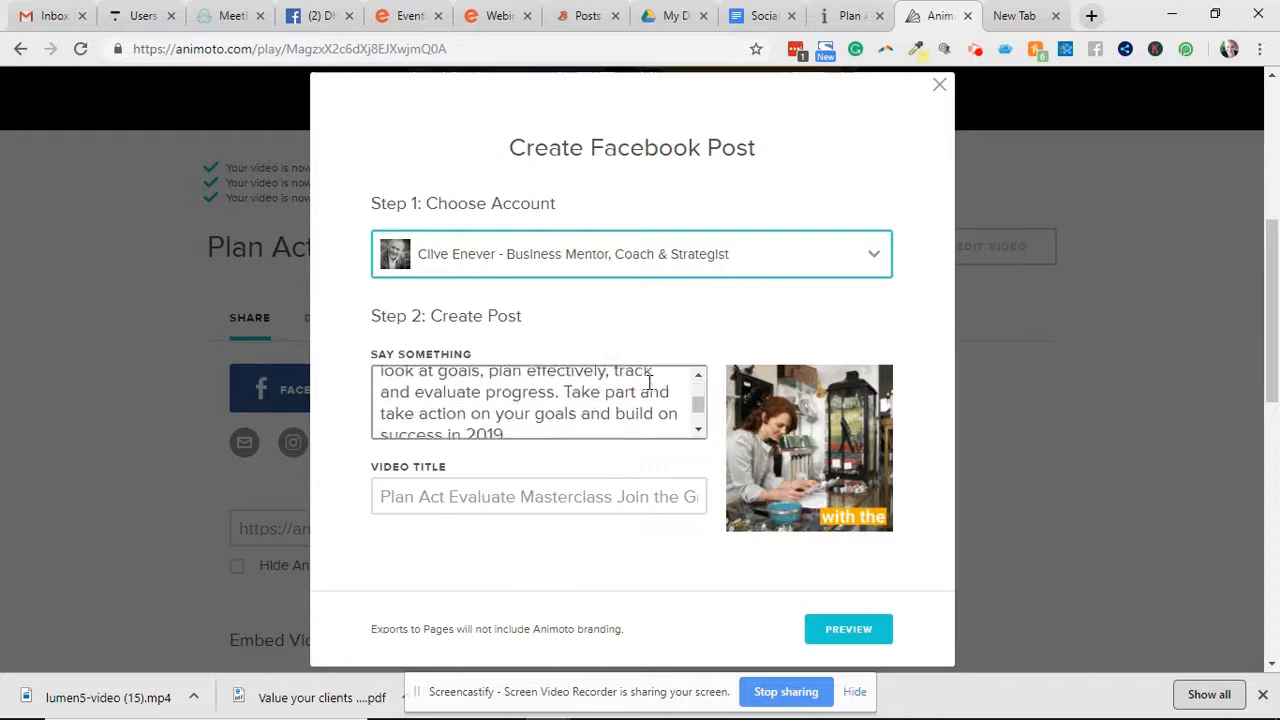
{"action": "left_click", "coordinate": [613, 427]}
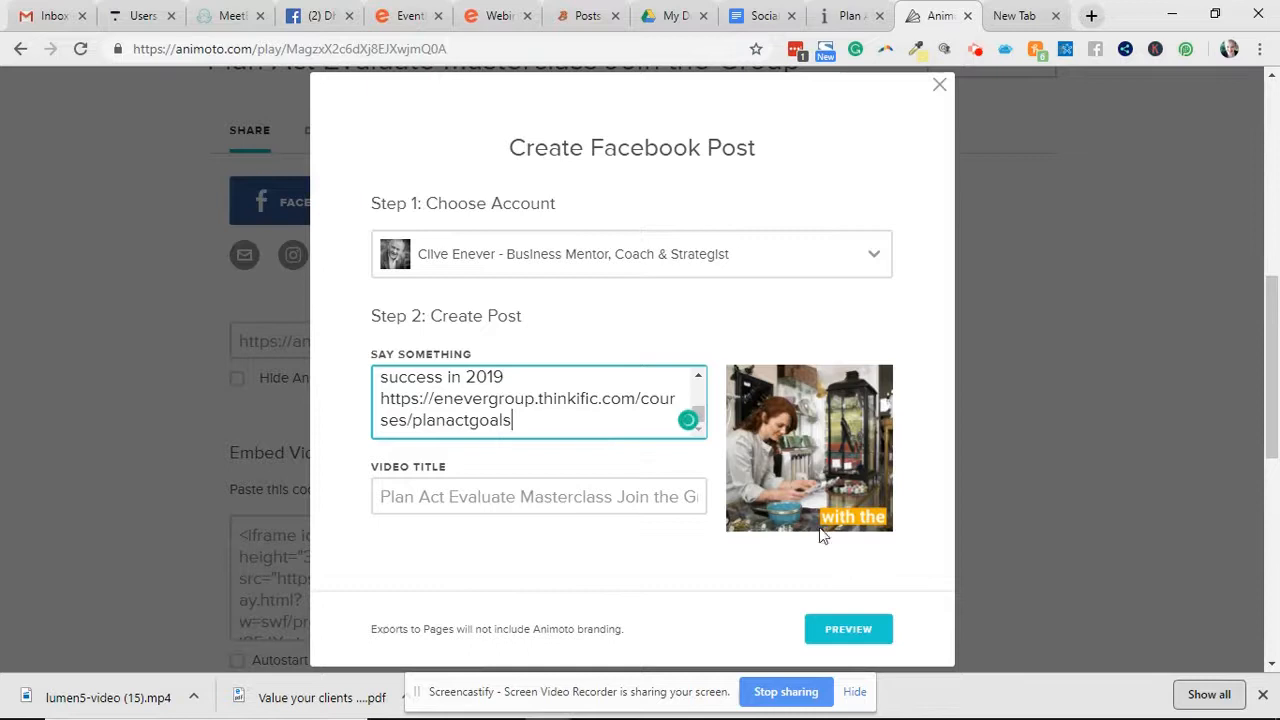
{"action": "scroll", "coordinate": [787, 408], "scroll_direction": "up", "scroll_amount": 5}
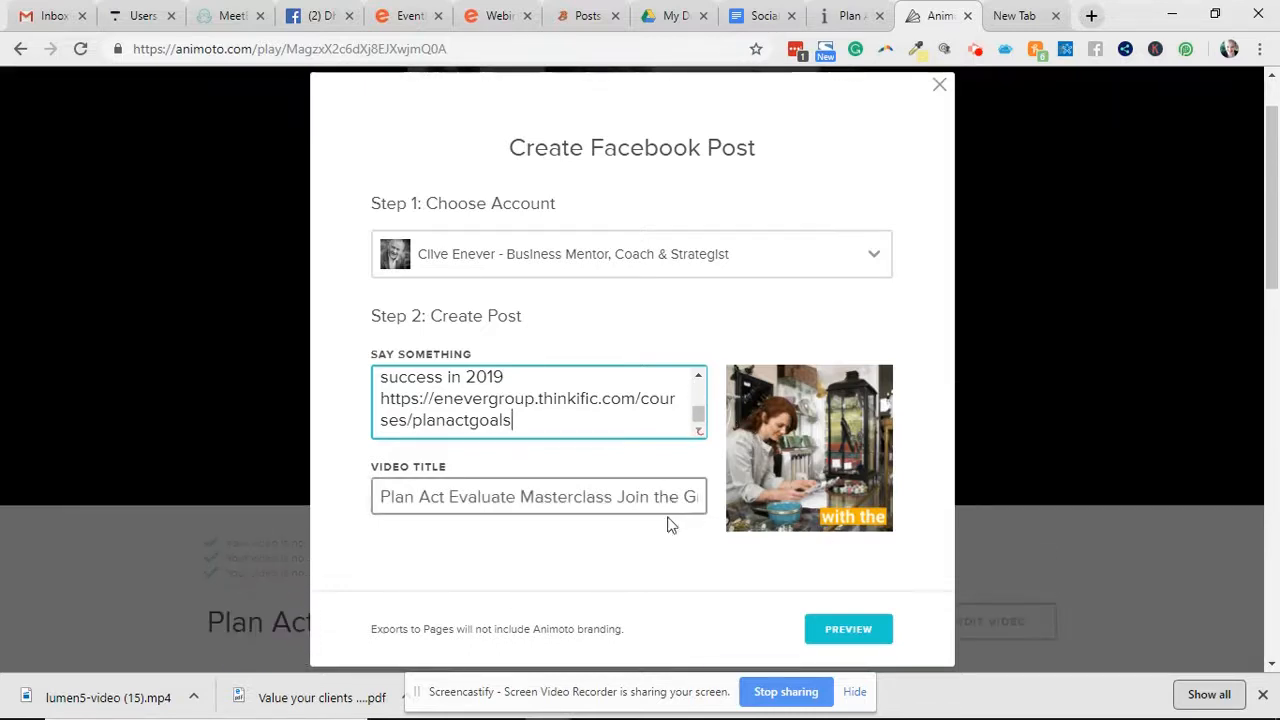
{"action": "left_click", "coordinate": [648, 497]}
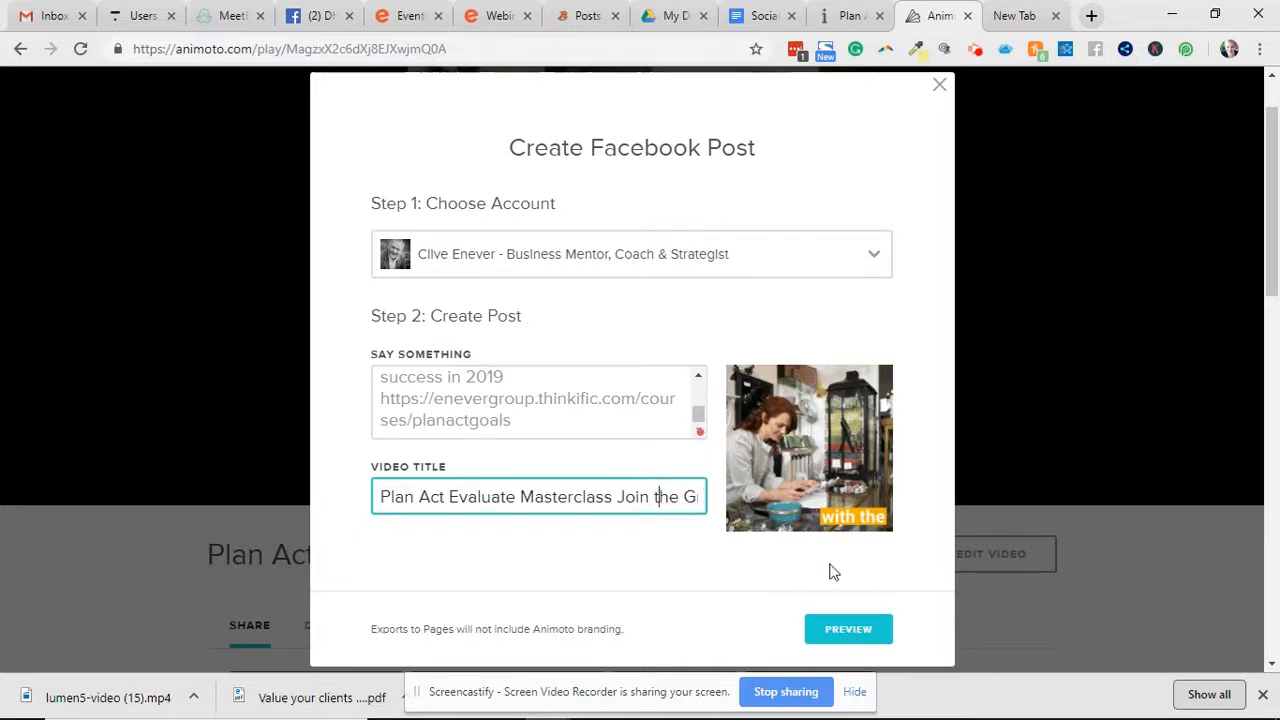
Preview the post, publish the video to the Facebook page, and close the preview.
{"action": "left_click", "coordinate": [853, 630]}
{"action": "scroll", "coordinate": [810, 557], "scroll_direction": "down", "scroll_amount": 3}
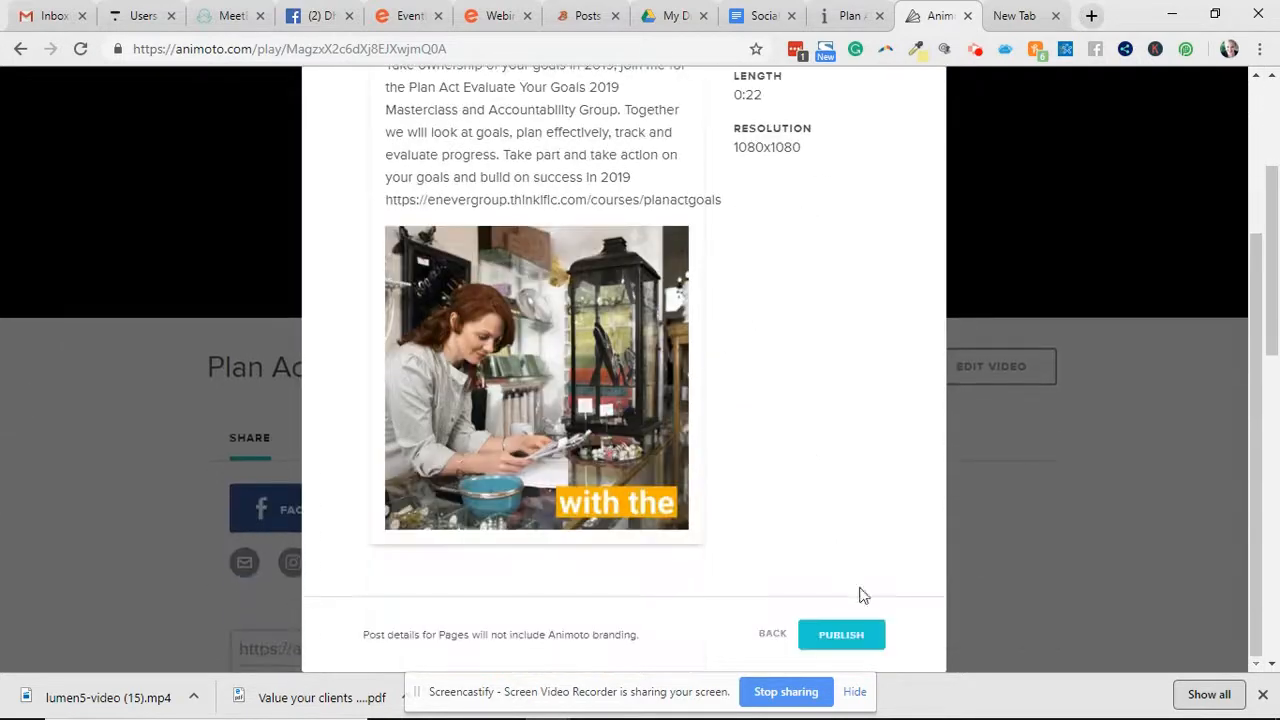
{"action": "left_click", "coordinate": [869, 638]}
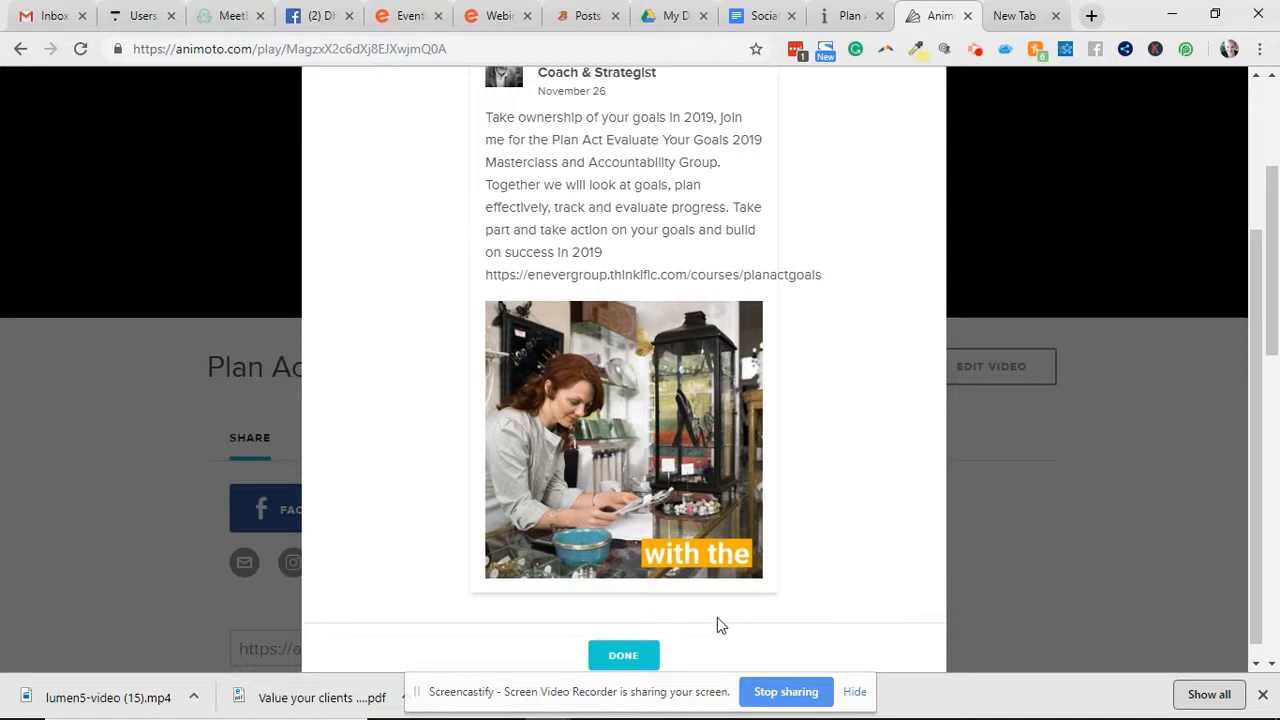
{"action": "left_click", "coordinate": [651, 658]}
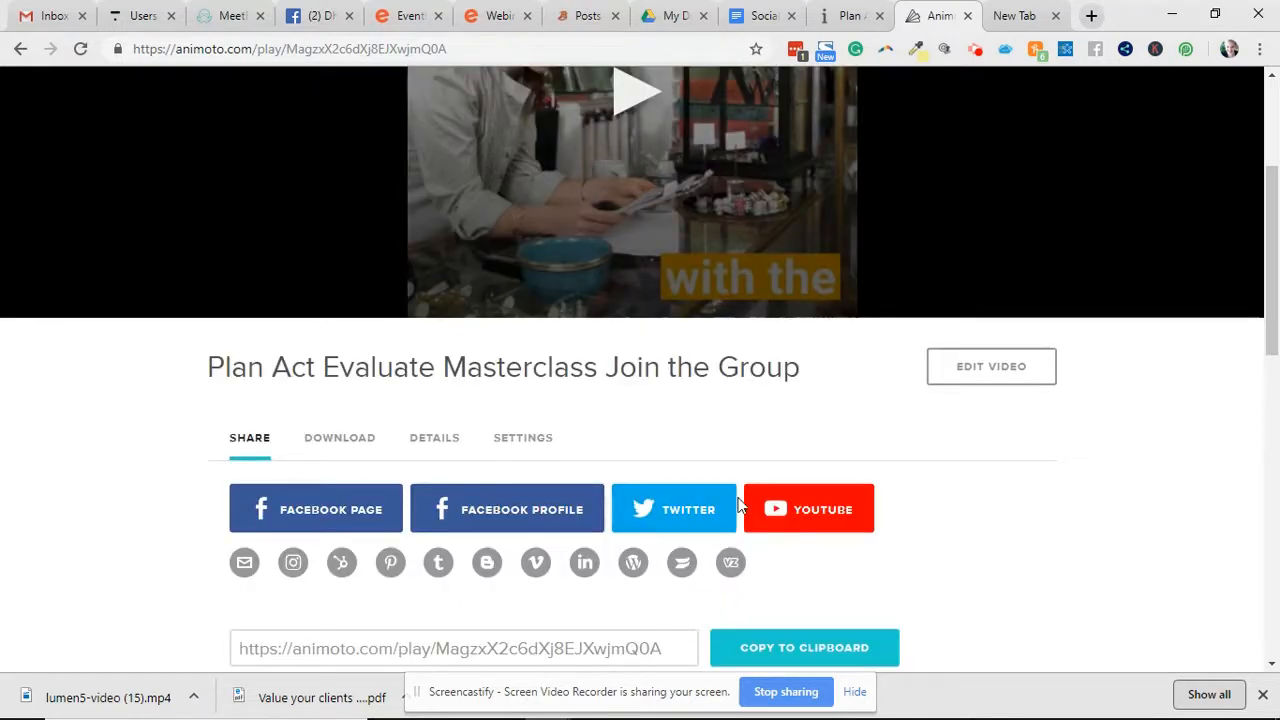
Find and open the business mentor's Facebook page via search, then return to Animoto.
{"action": "left_click", "coordinate": [330, 16]}
{"action": "left_click", "coordinate": [362, 80]}
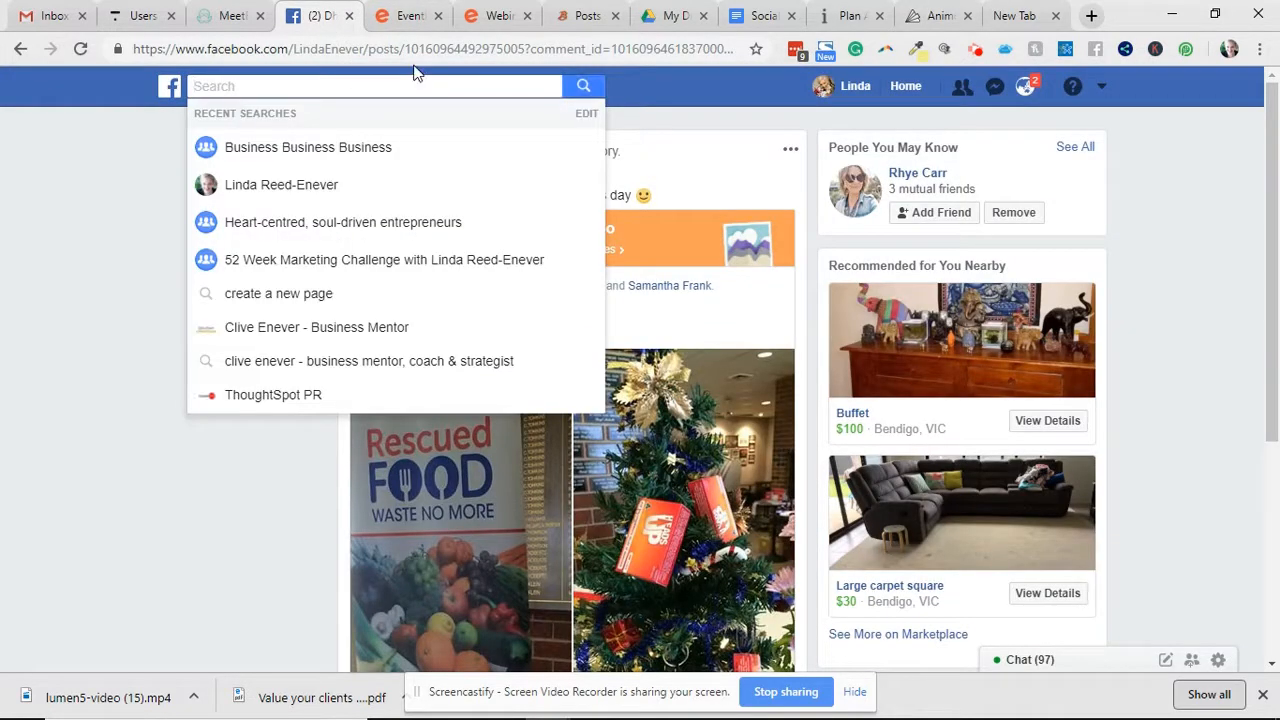
{"action": "type", "text": "cliv"}
{"action": "key", "text": "Down"}
{"action": "key", "text": "Return"}
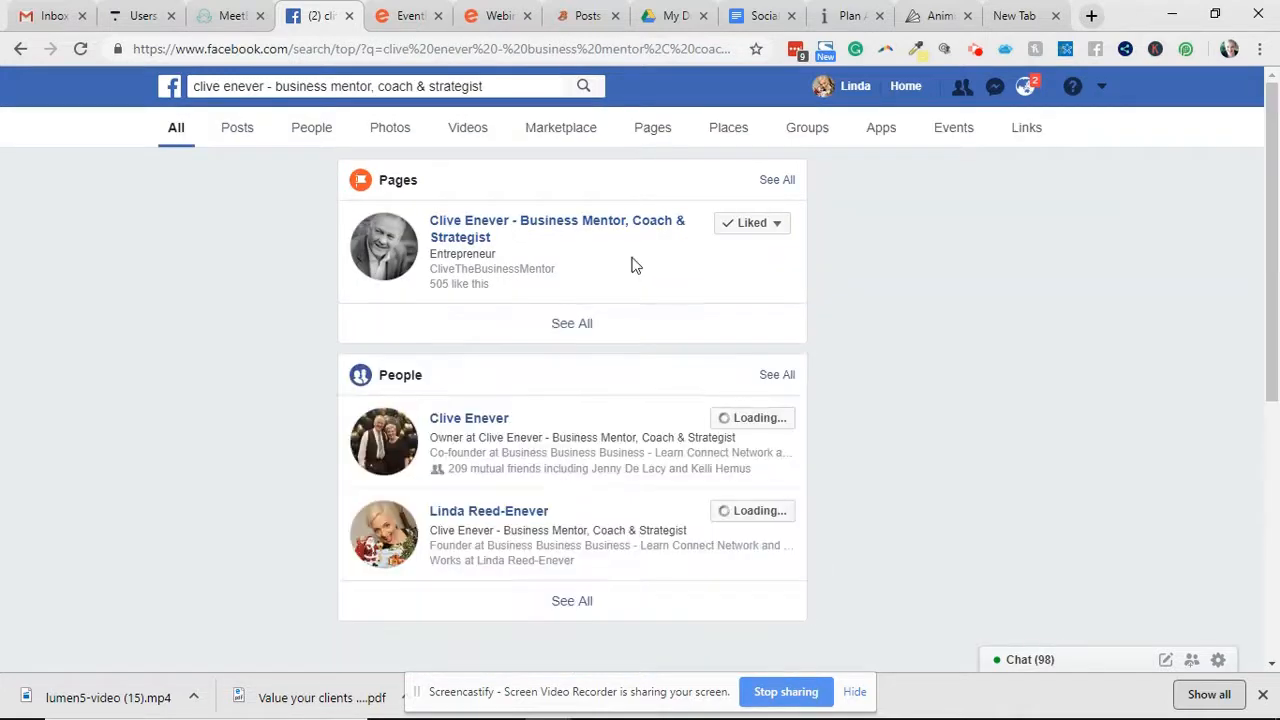
{"action": "left_click", "coordinate": [597, 226]}
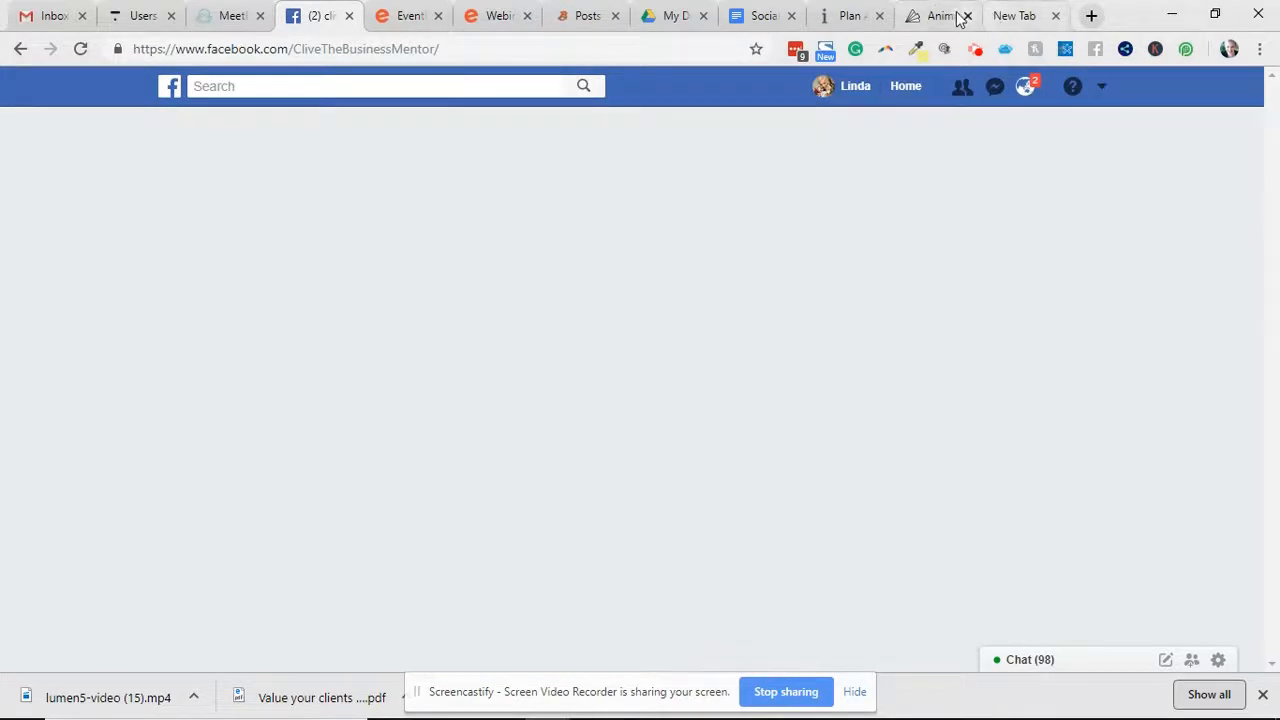
{"action": "left_click", "coordinate": [958, 18]}
{"action": "scroll", "coordinate": [794, 340], "scroll_direction": "up", "scroll_amount": 3}
Download the 720 x 720 MP4 version of the video.
{"action": "scroll", "coordinate": [796, 335], "scroll_direction": "down", "scroll_amount": 3}
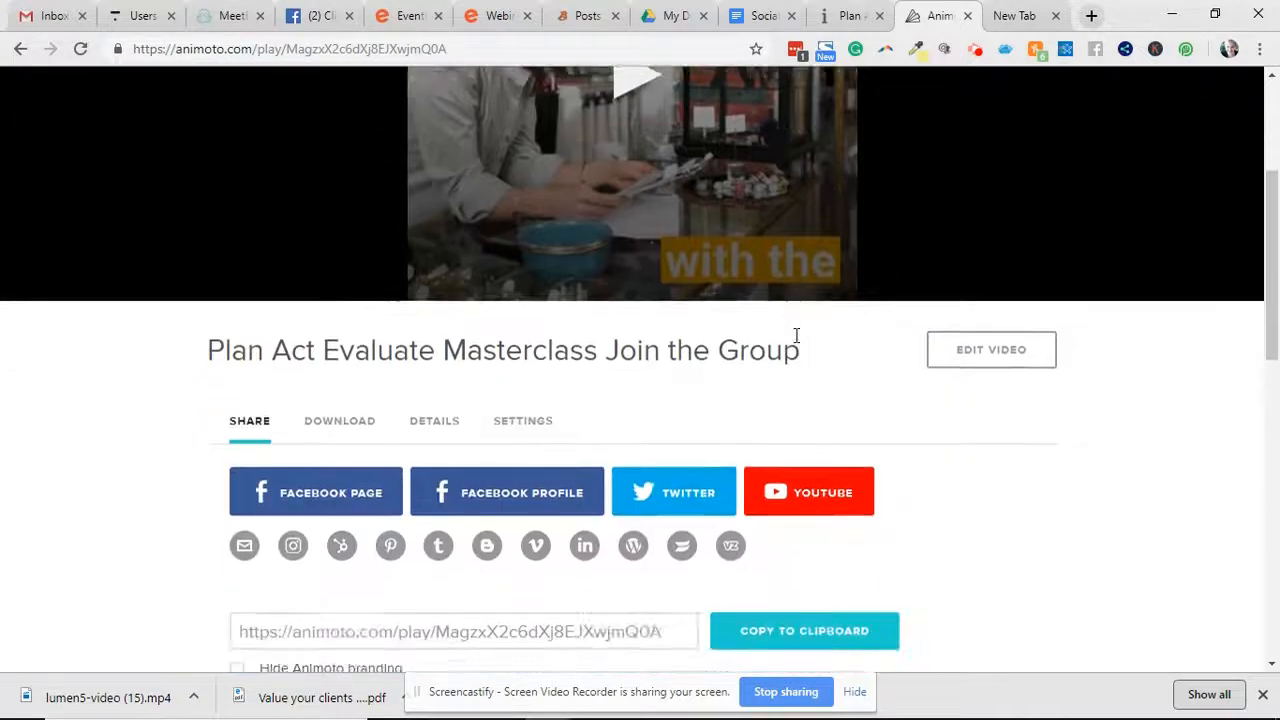
{"action": "scroll", "coordinate": [795, 340], "scroll_direction": "down", "scroll_amount": 7}
{"action": "scroll", "coordinate": [790, 343], "scroll_direction": "up", "scroll_amount": 3}
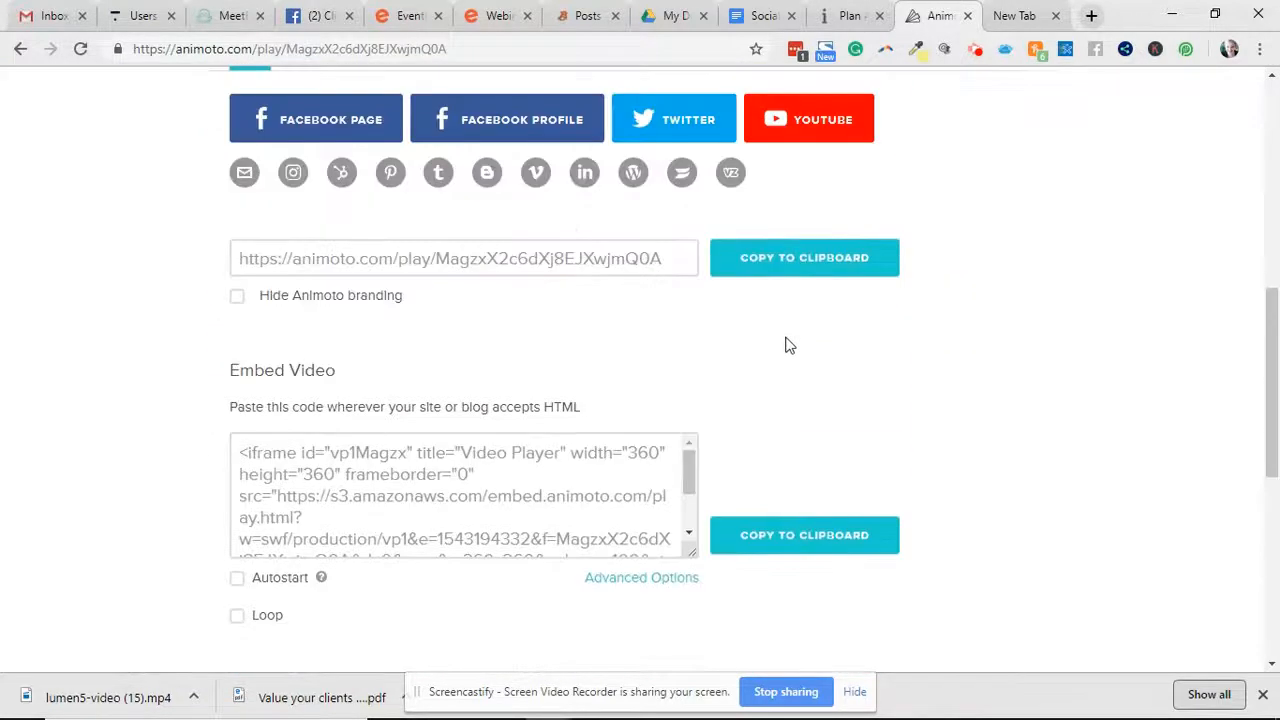
{"action": "scroll", "coordinate": [785, 345], "scroll_direction": "up", "scroll_amount": 3}
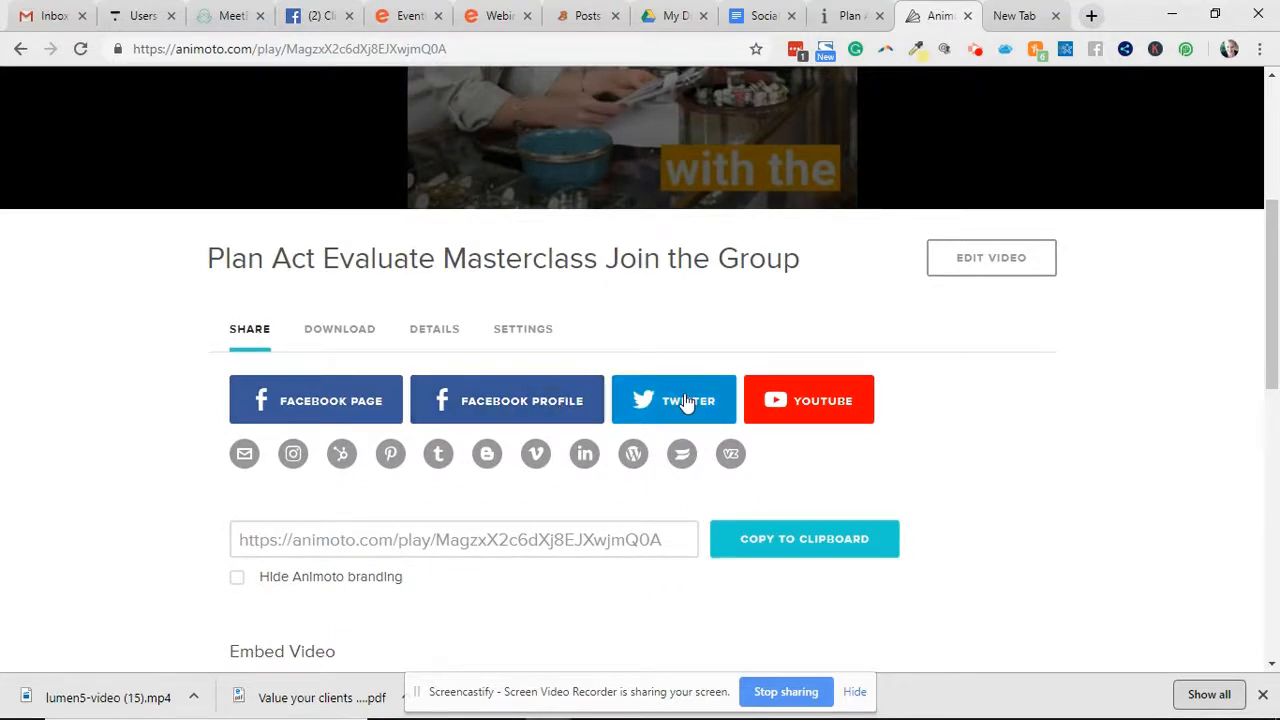
{"action": "left_click", "coordinate": [366, 342]}
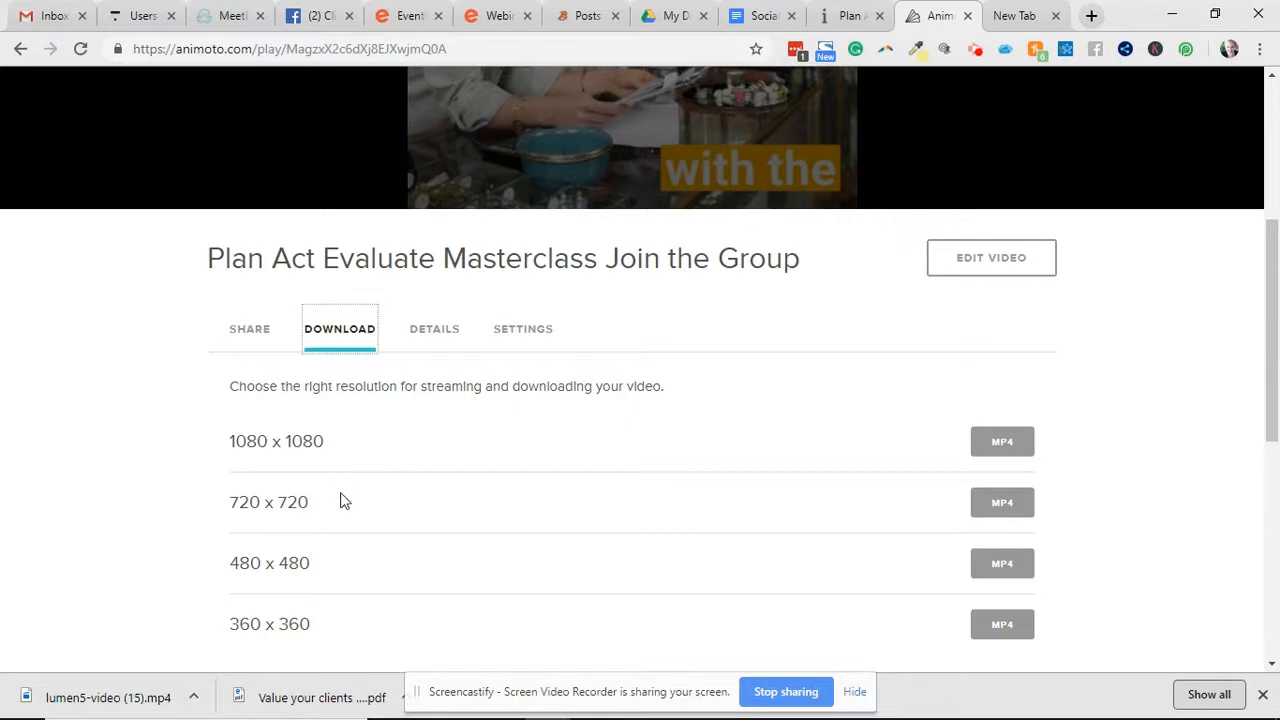
{"action": "scroll", "coordinate": [363, 545], "scroll_direction": "down", "scroll_amount": 2}
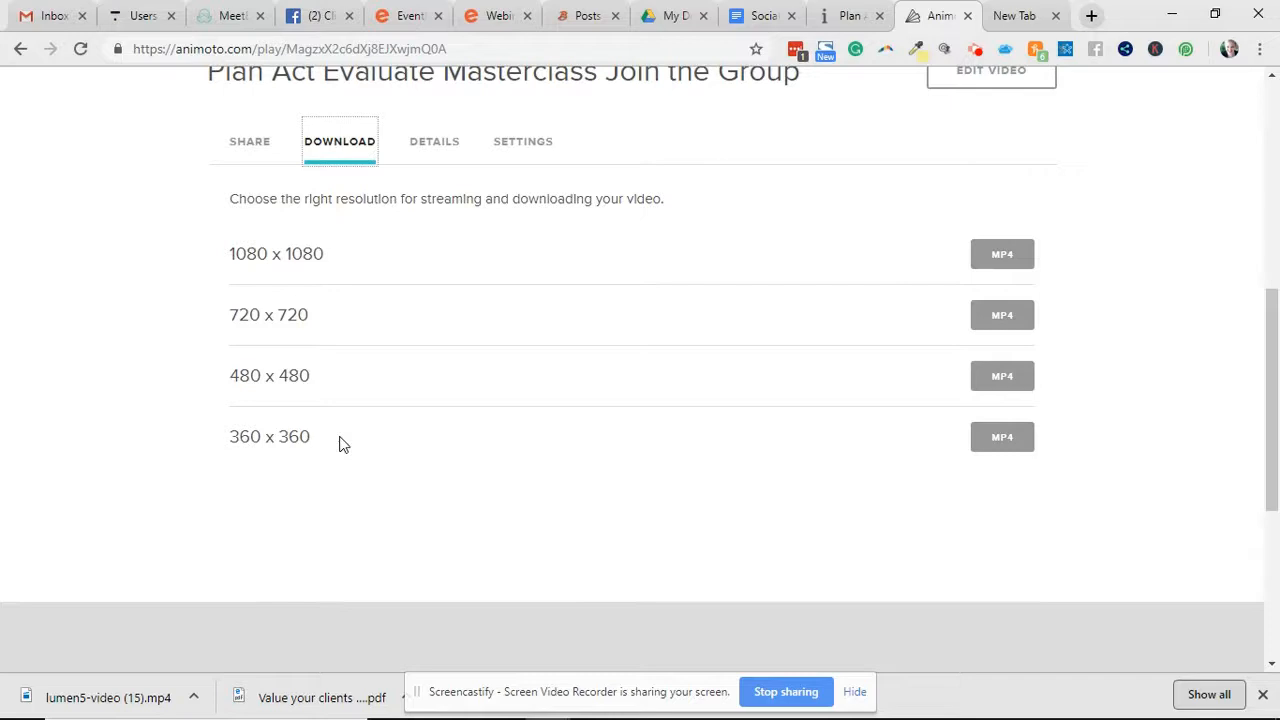
{"action": "left_click", "coordinate": [1000, 316]}
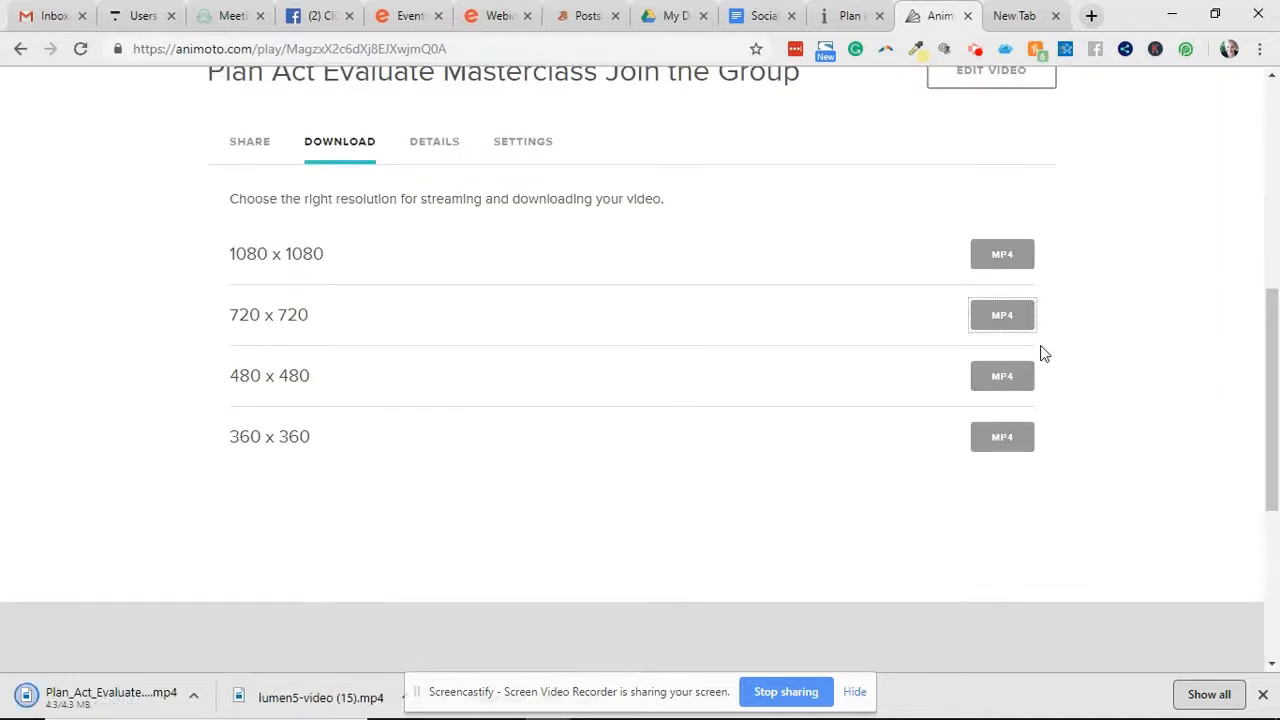
Load later.com in a new tab and go to its sign-in page.
{"action": "left_click", "coordinate": [1091, 17]}
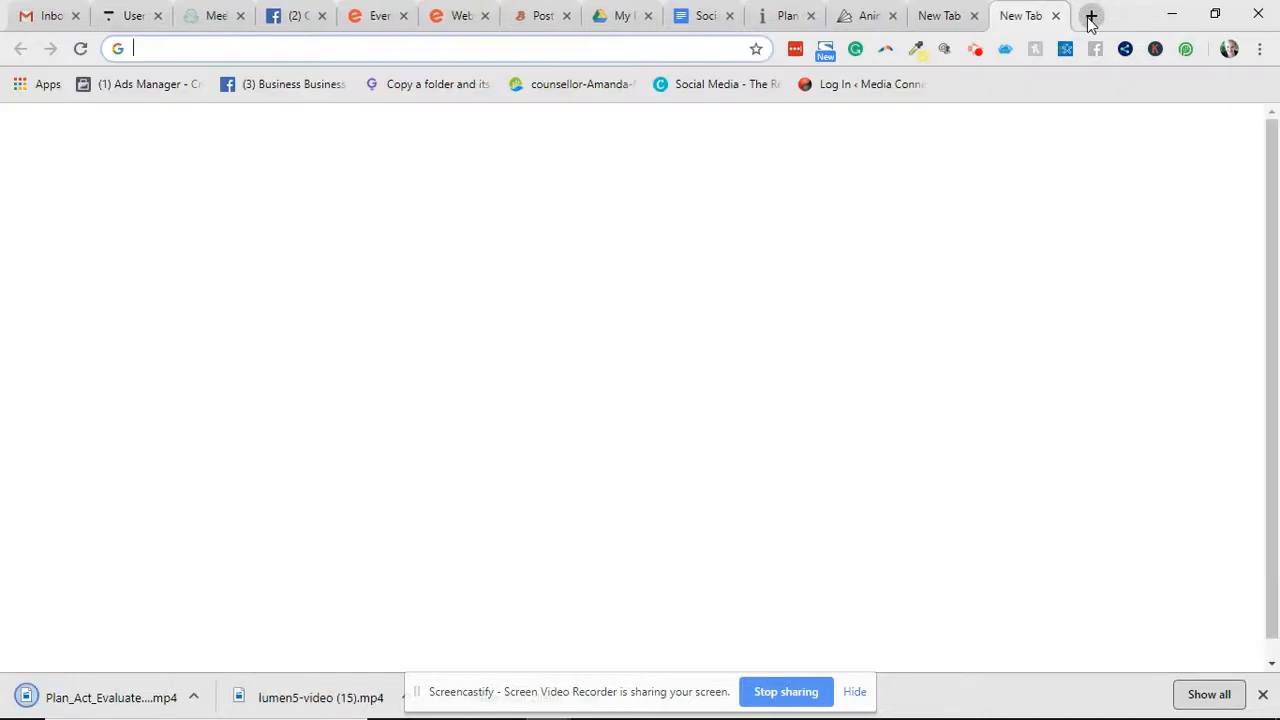
{"action": "type", "text": "later"}
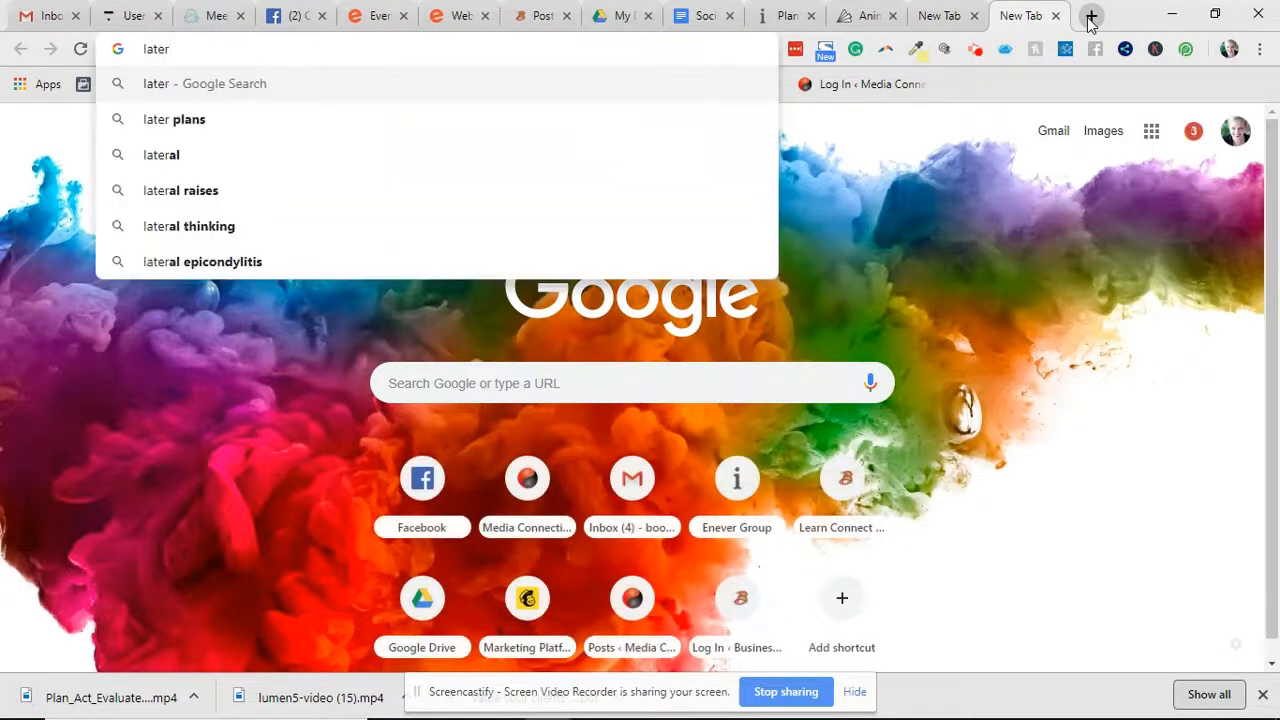
{"action": "type", "text": ".com"}
{"action": "key", "text": "Return"}
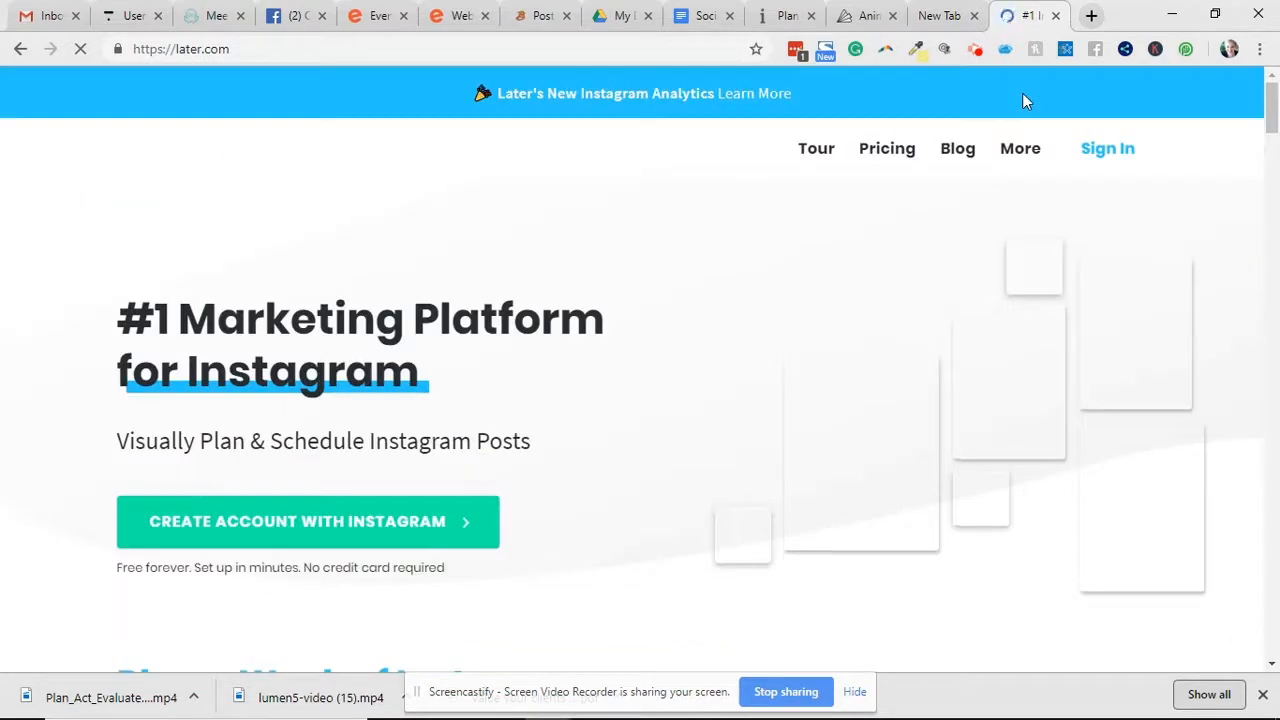
{"action": "left_click", "coordinate": [1108, 154]}
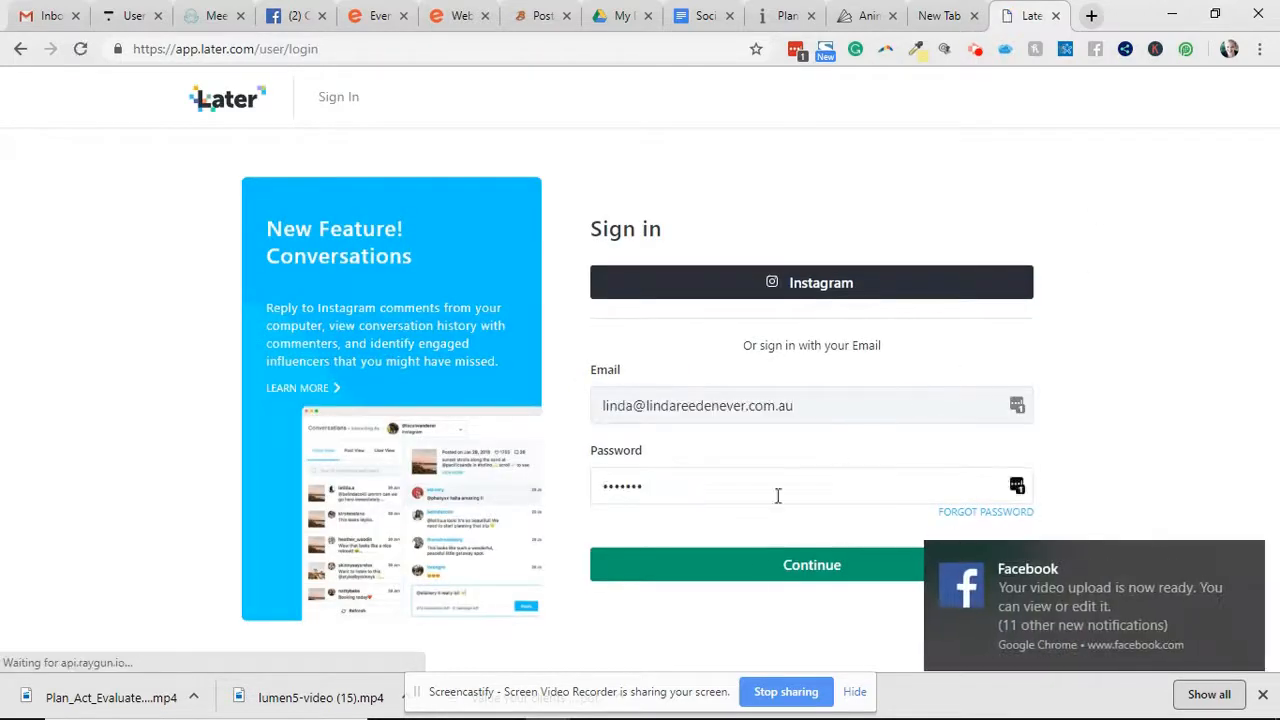
Try signing in to Later with the saved login, then begin Instagram sign-in.
{"action": "left_click", "coordinate": [772, 567]}
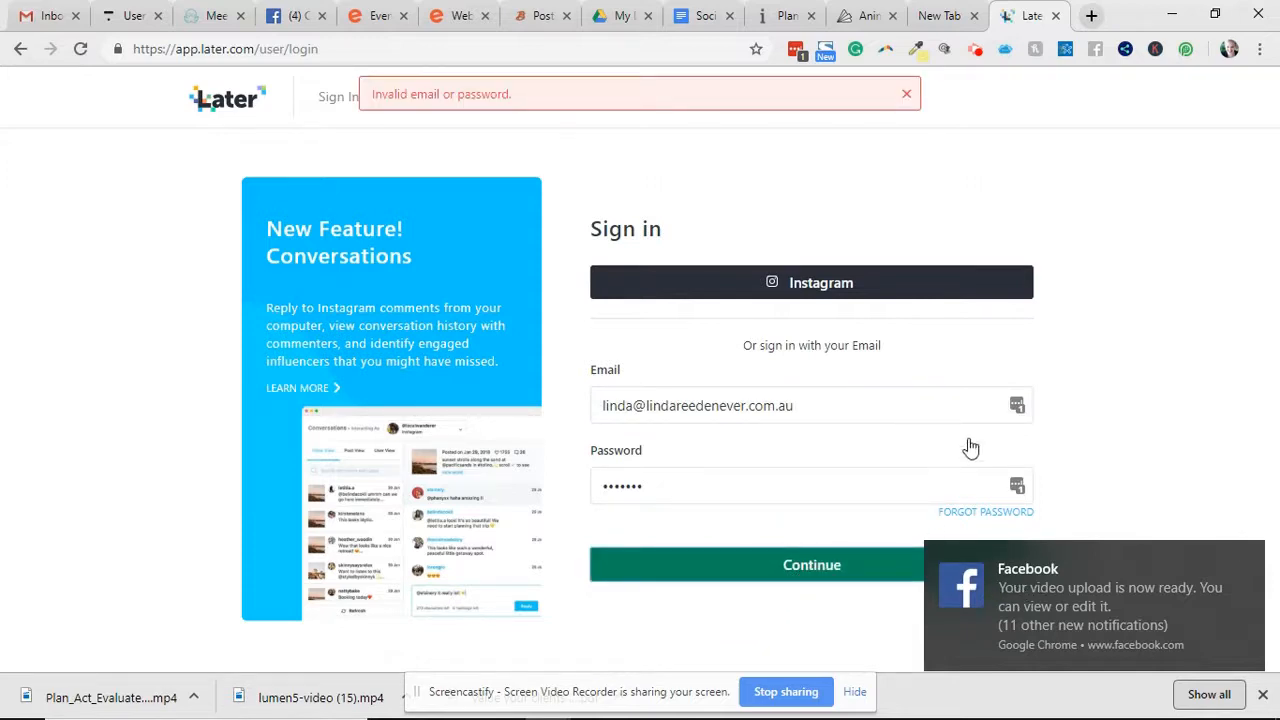
{"action": "left_click", "coordinate": [1020, 405]}
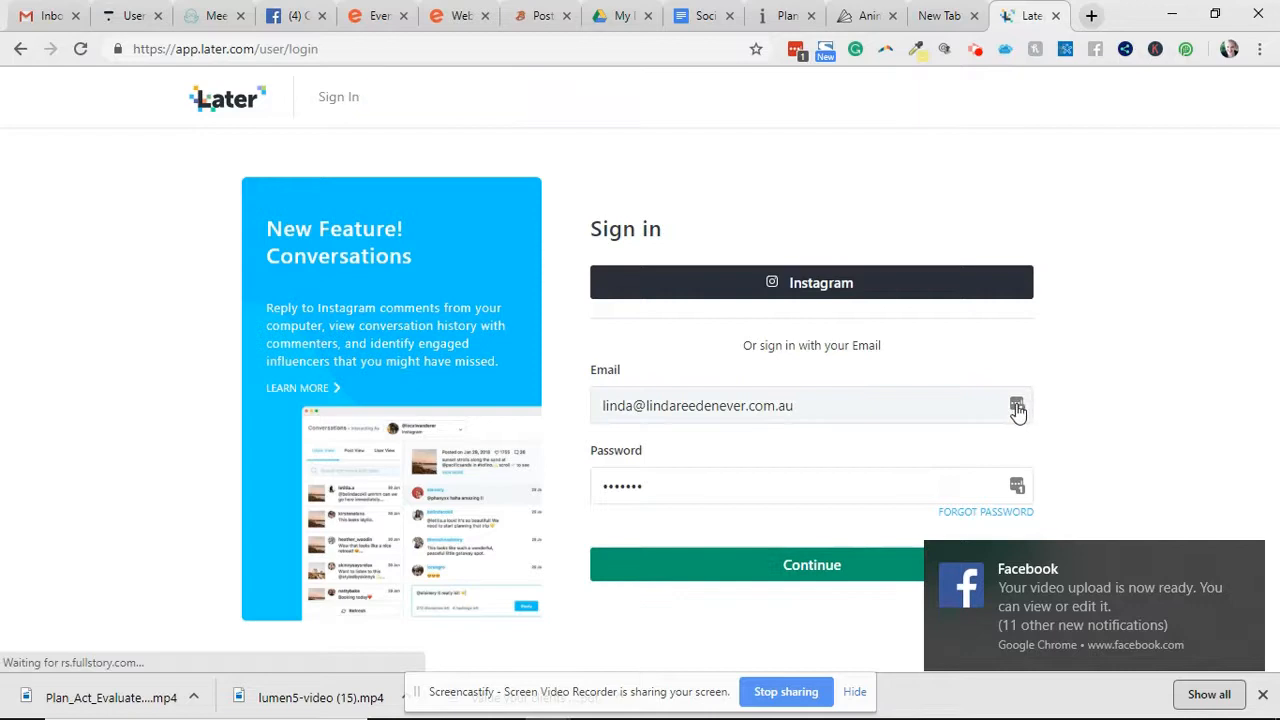
{"action": "left_click", "coordinate": [835, 522]}
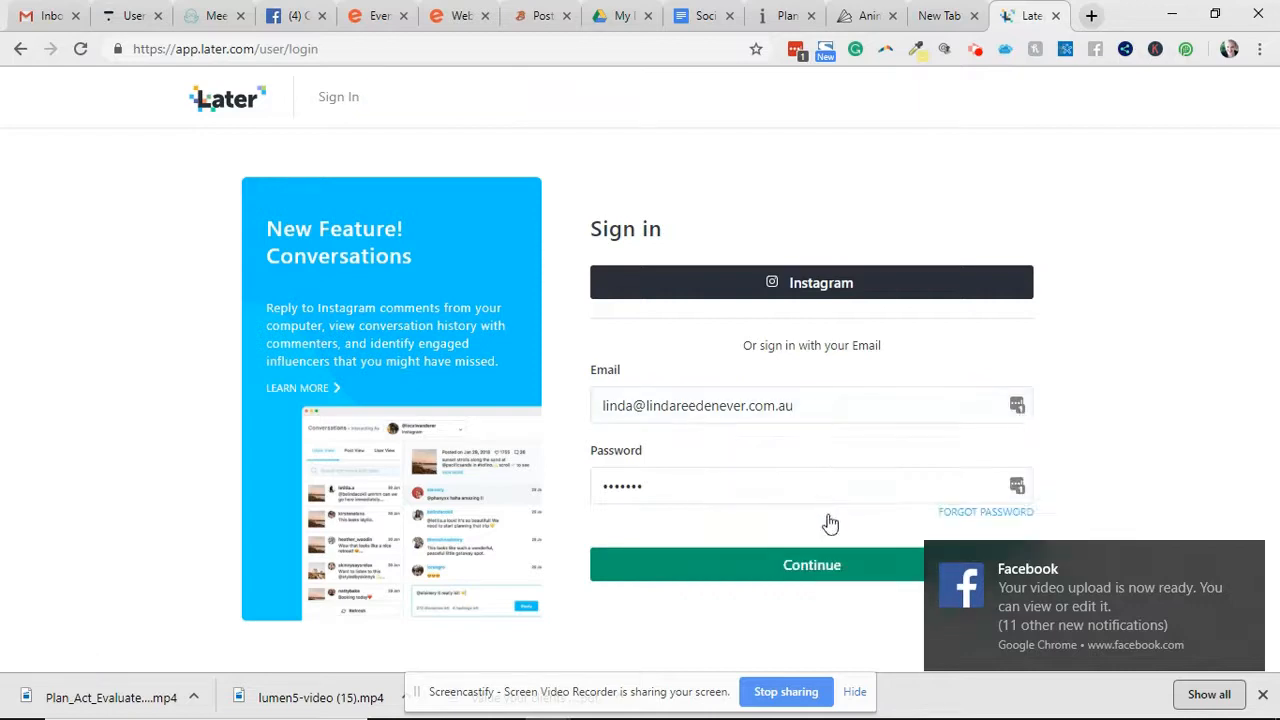
{"action": "left_click", "coordinate": [817, 295]}
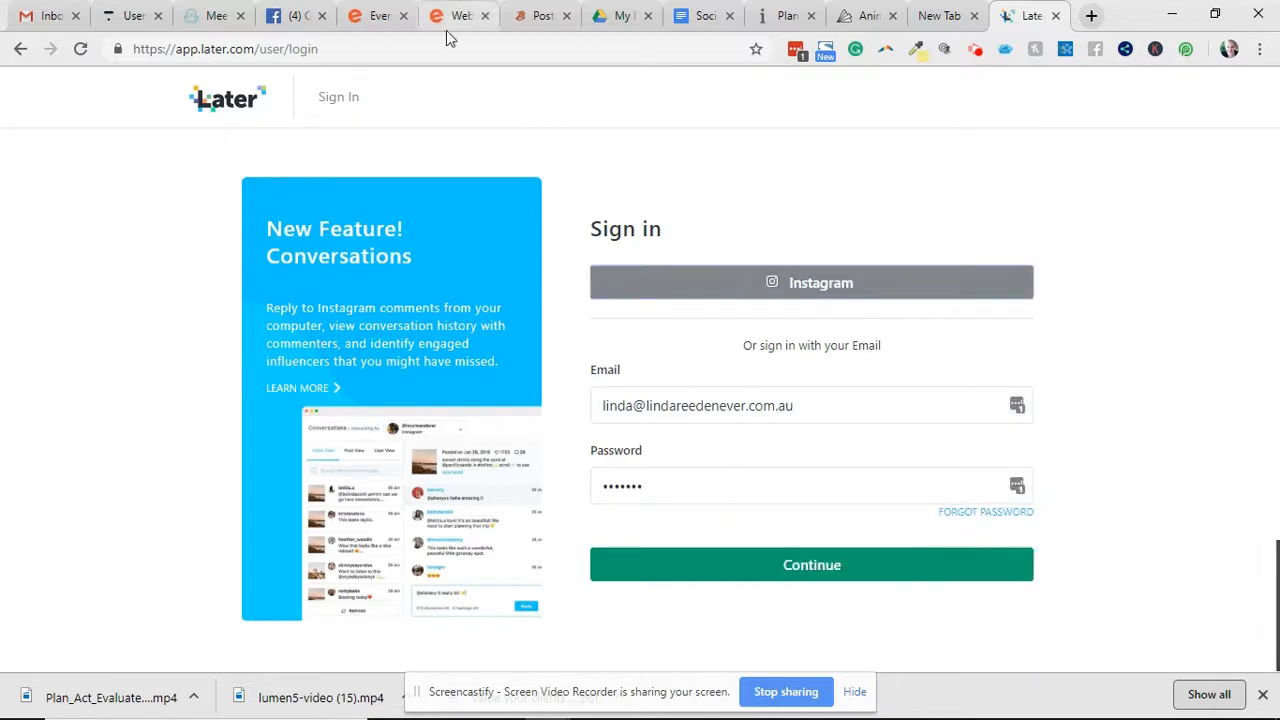
{"action": "left_click", "coordinate": [272, 16]}
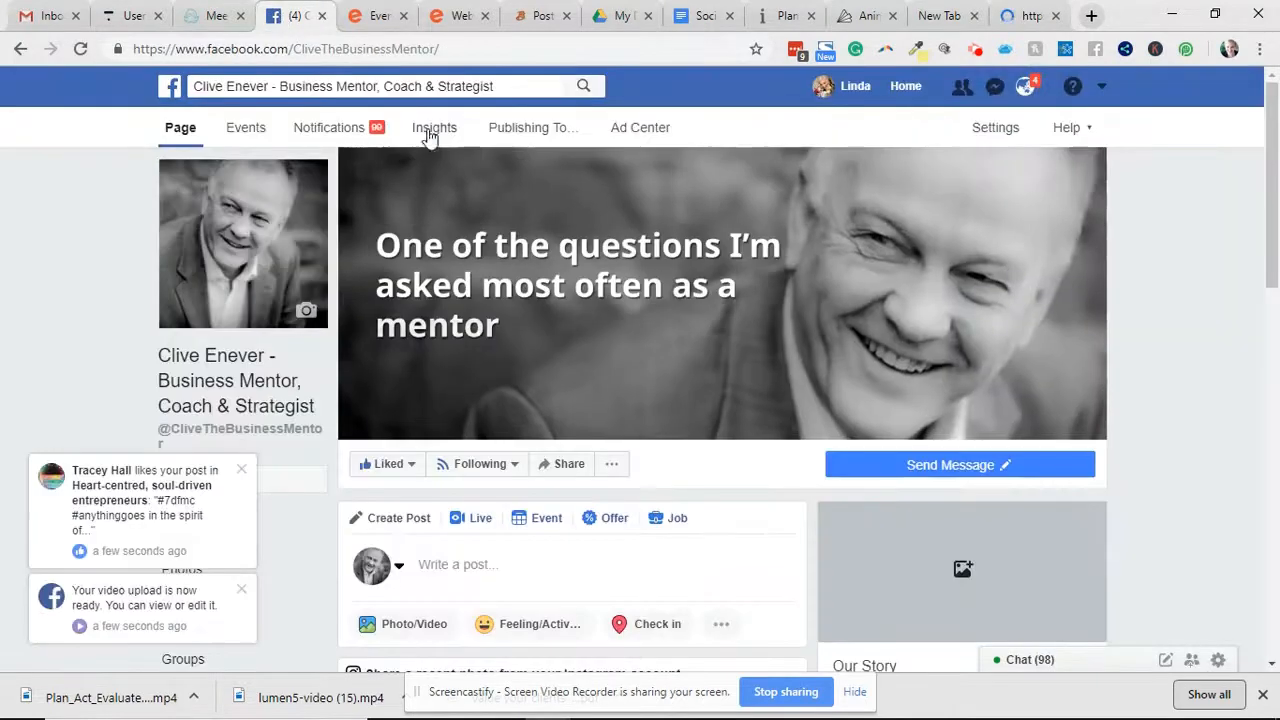
Check the new Plan Act Evaluate video post on the mentor's Facebook page, then switch to the Instagram login tab.
{"action": "scroll", "coordinate": [700, 430], "scroll_direction": "down", "scroll_amount": 2}
{"action": "scroll", "coordinate": [703, 450], "scroll_direction": "down", "scroll_amount": 7}
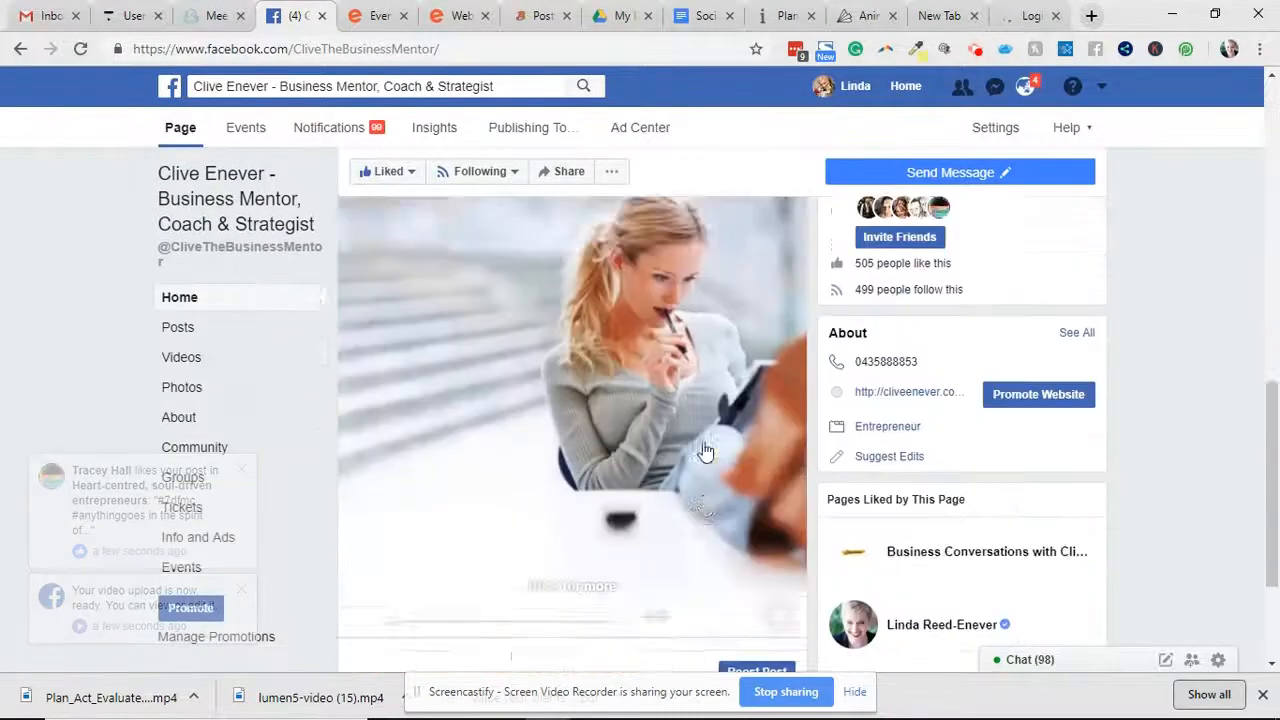
{"action": "scroll", "coordinate": [705, 450], "scroll_direction": "up", "scroll_amount": 2}
{"action": "scroll", "coordinate": [705, 450], "scroll_direction": "down", "scroll_amount": 2}
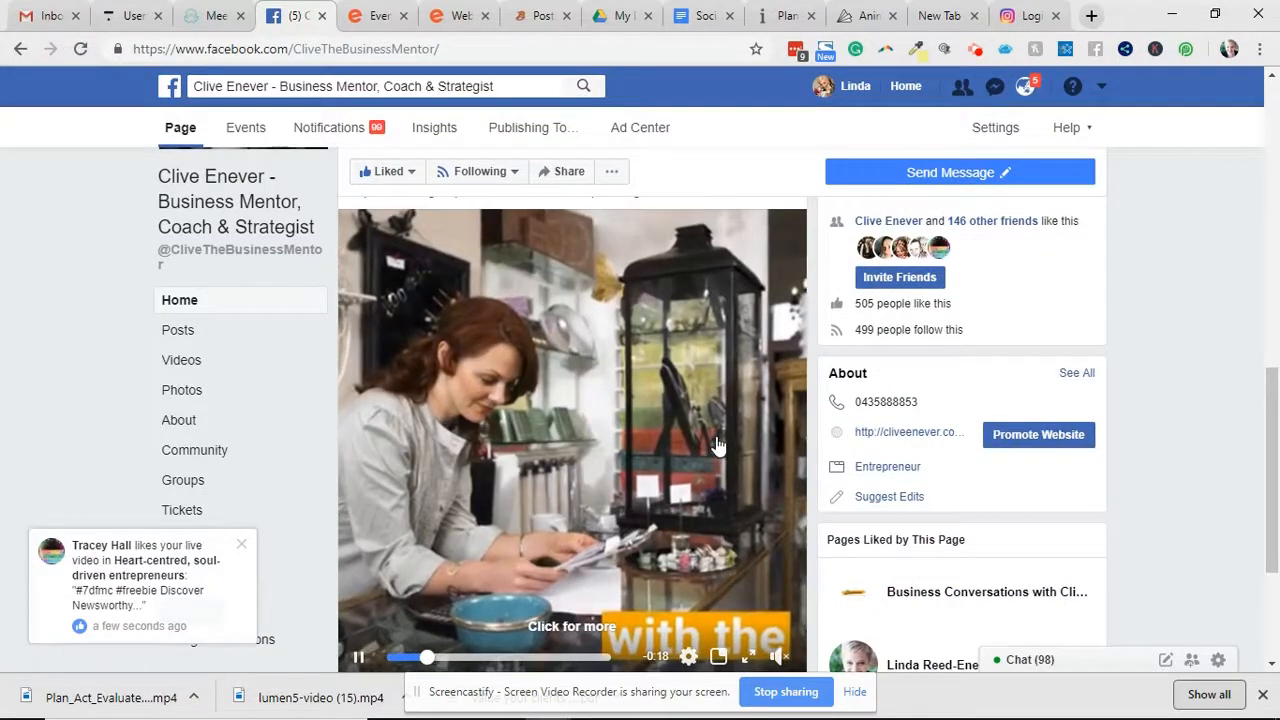
{"action": "scroll", "coordinate": [722, 400], "scroll_direction": "down", "scroll_amount": 2}
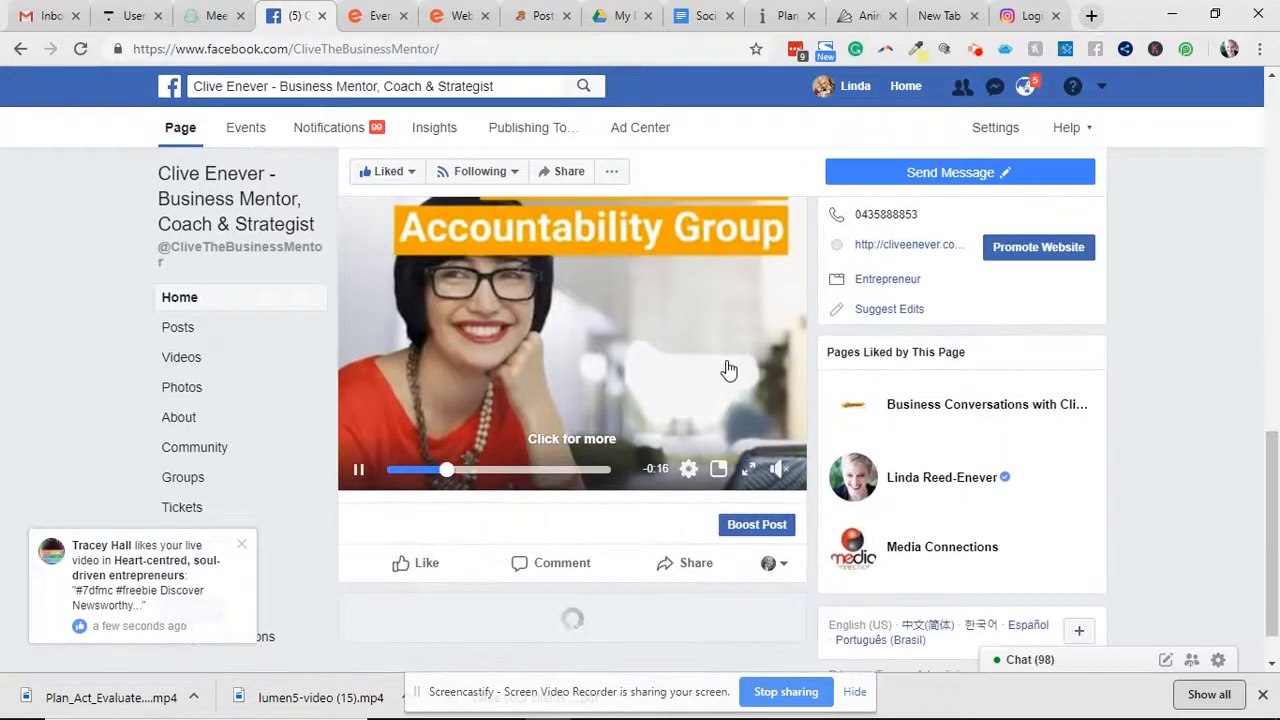
{"action": "scroll", "coordinate": [755, 360], "scroll_direction": "up", "scroll_amount": 3}
{"action": "scroll", "coordinate": [760, 350], "scroll_direction": "up", "scroll_amount": 1}
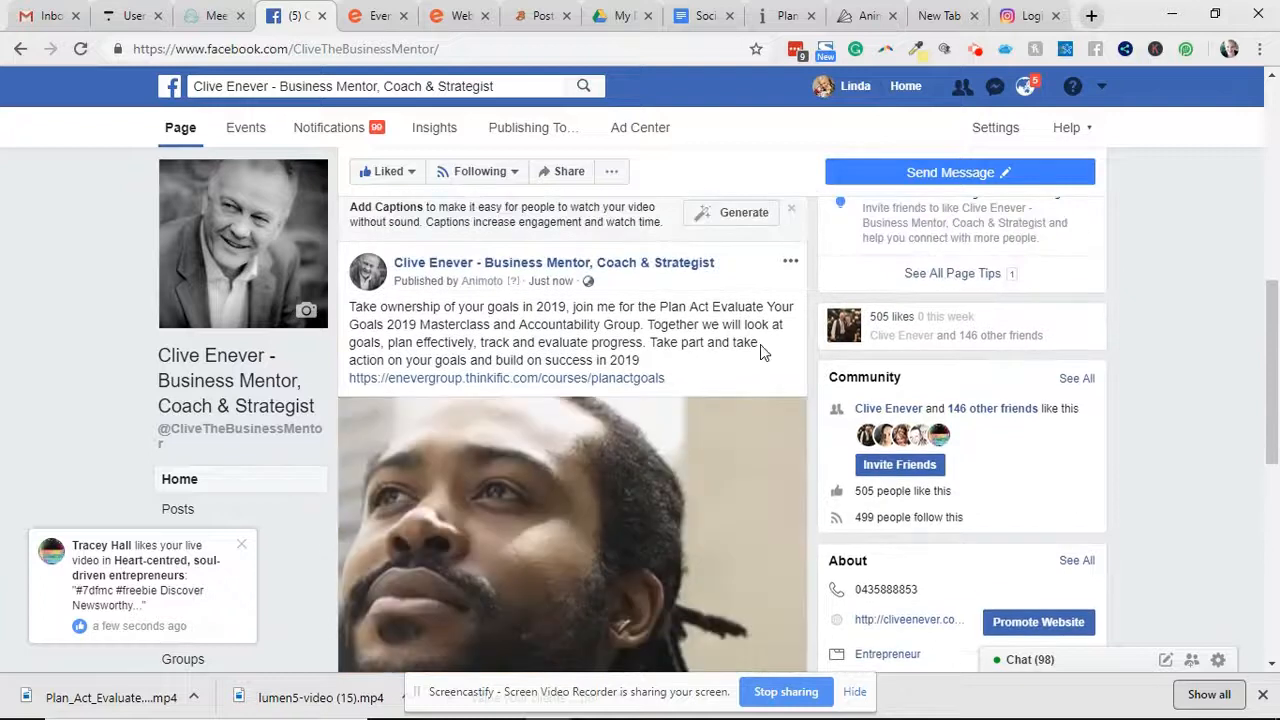
{"action": "mouse_move", "coordinate": [910, 235]}
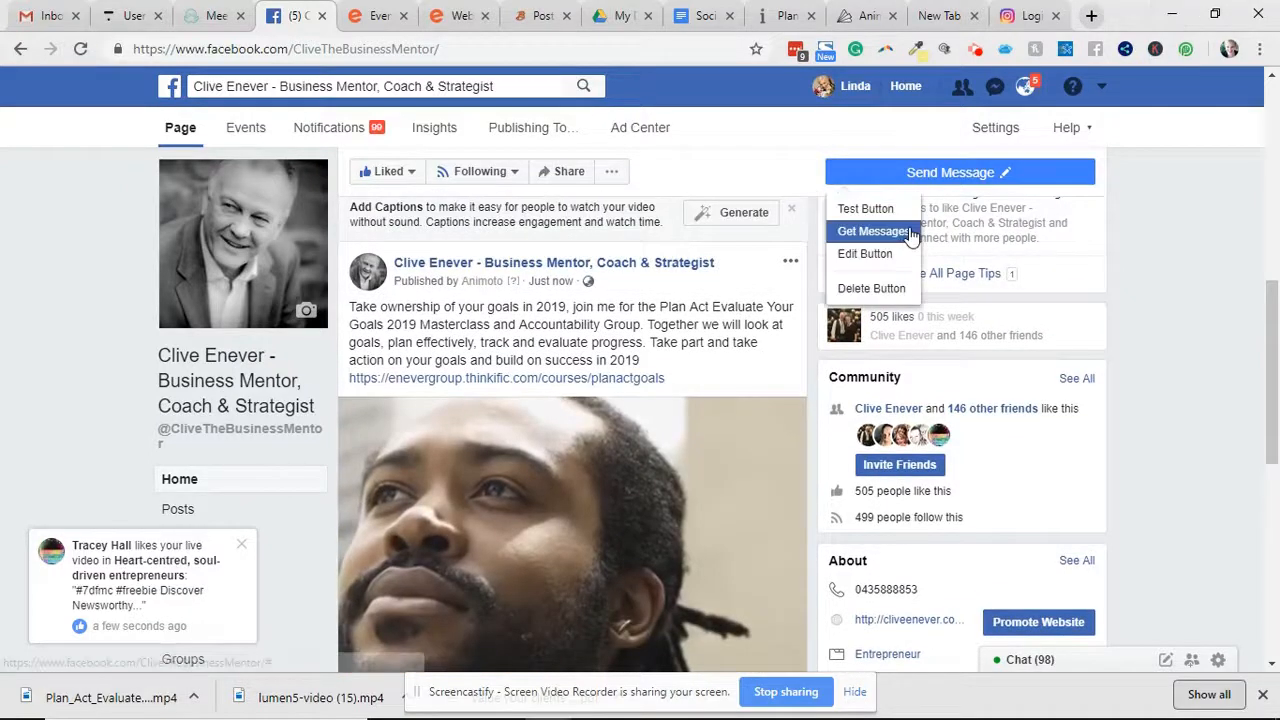
{"action": "left_click", "coordinate": [1040, 24]}
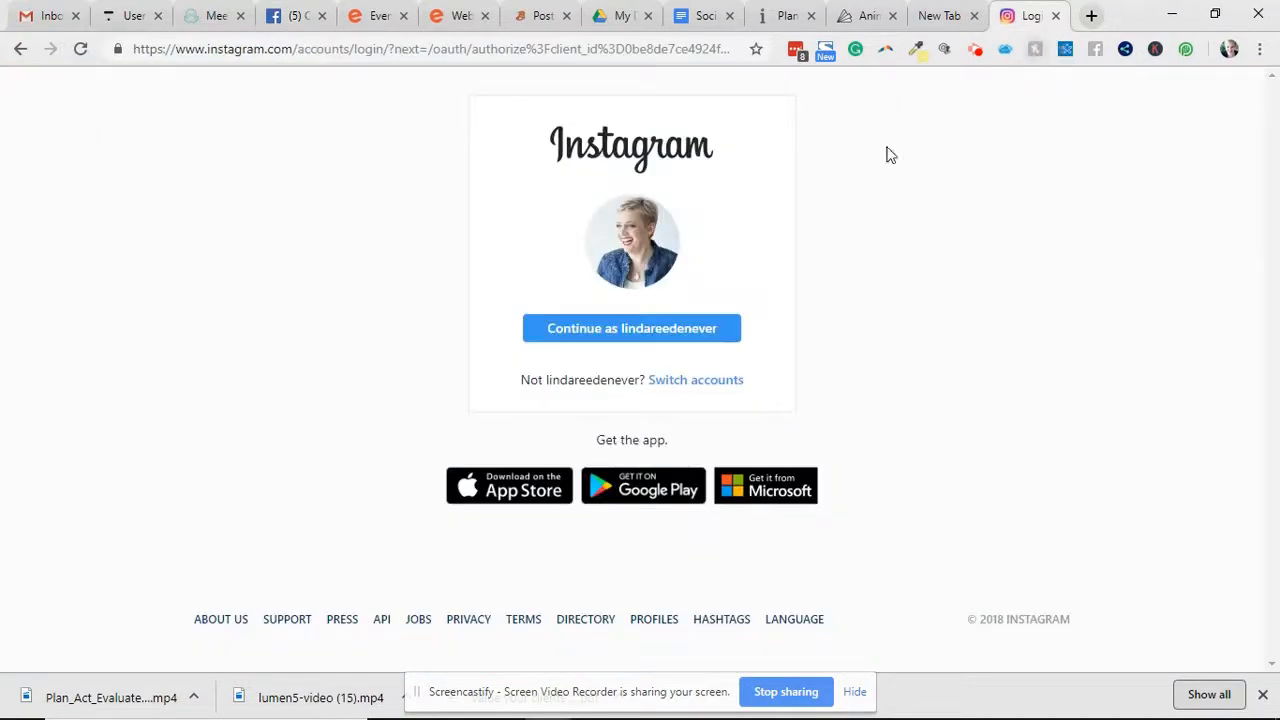
Authorise Later using 'Continue as' with the signed-in Instagram account.
{"action": "left_click", "coordinate": [689, 335]}
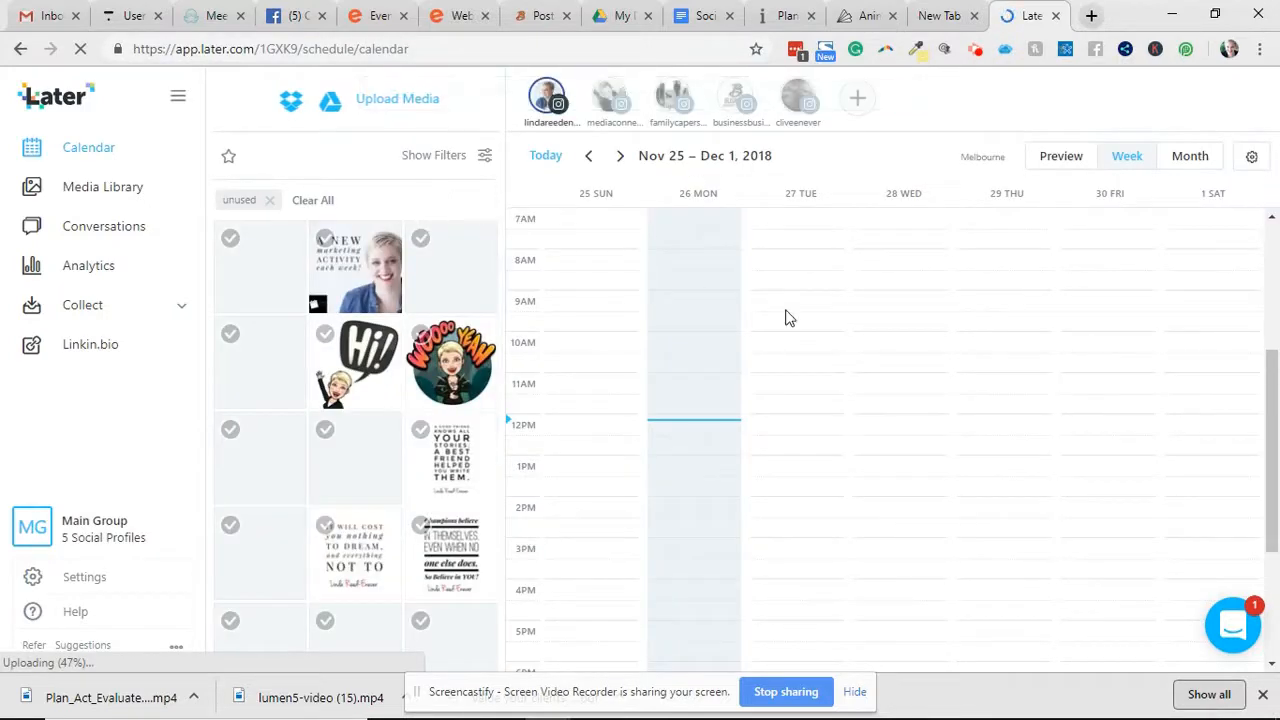
Upload the downloaded Plan Act Evaluate mp4 into Later's media library and show the calendar.
{"action": "left_click", "coordinate": [125, 198]}
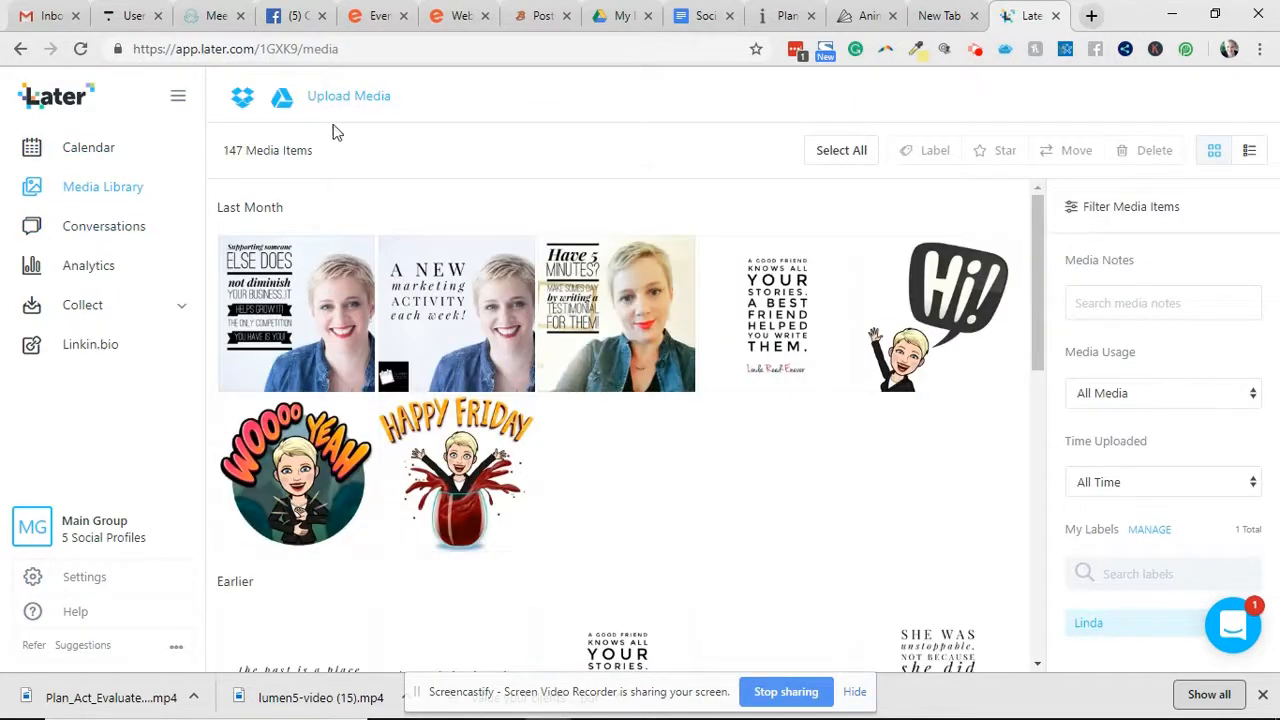
{"action": "left_click", "coordinate": [338, 103]}
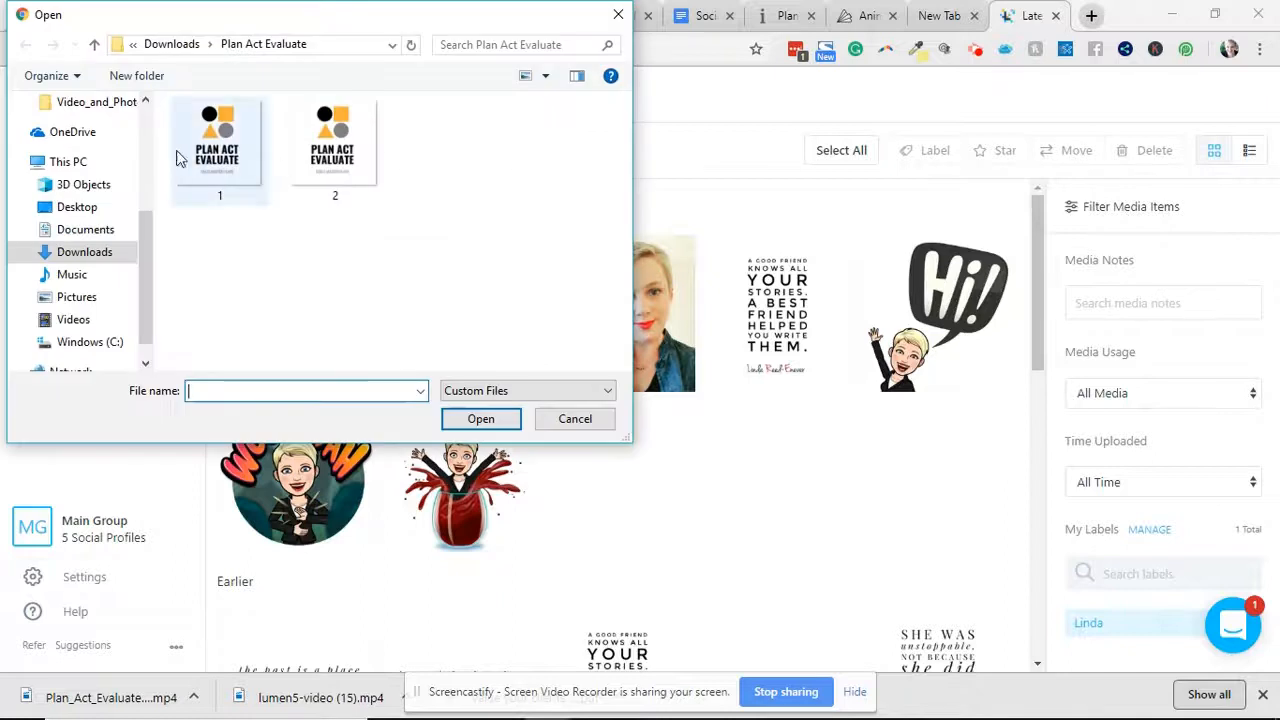
{"action": "left_click", "coordinate": [171, 44]}
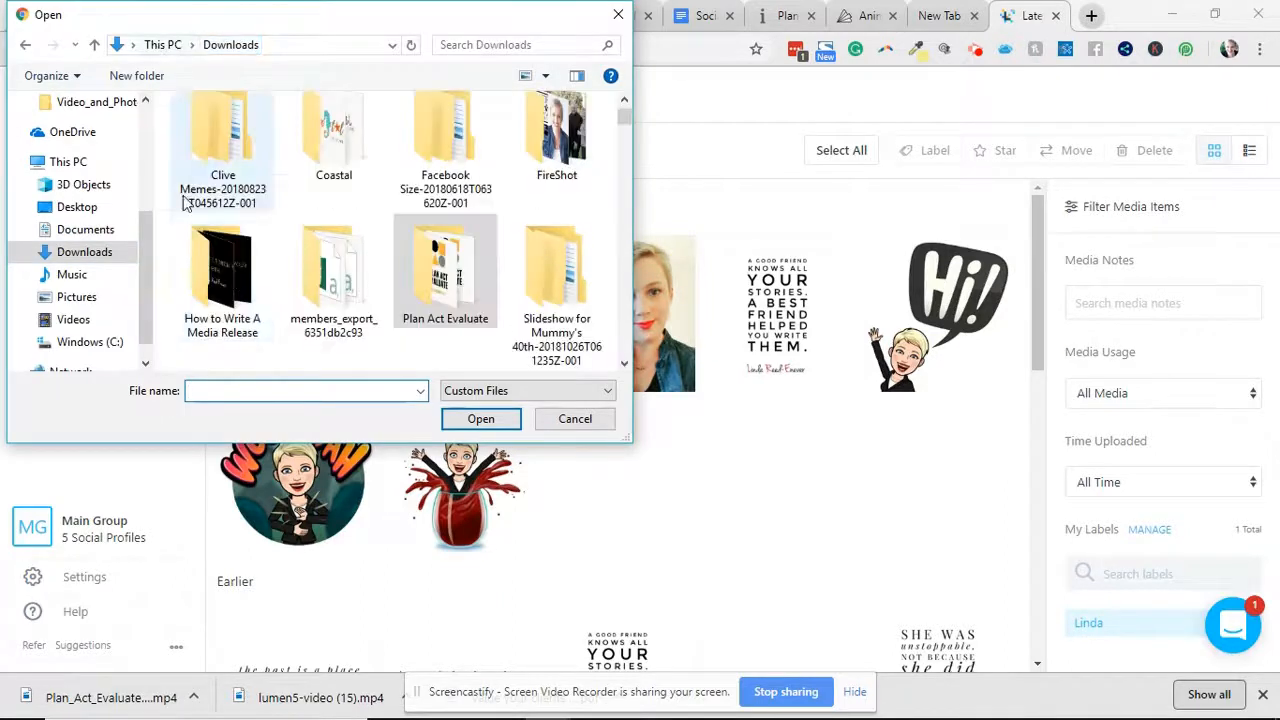
{"action": "type", "text": "plan"}
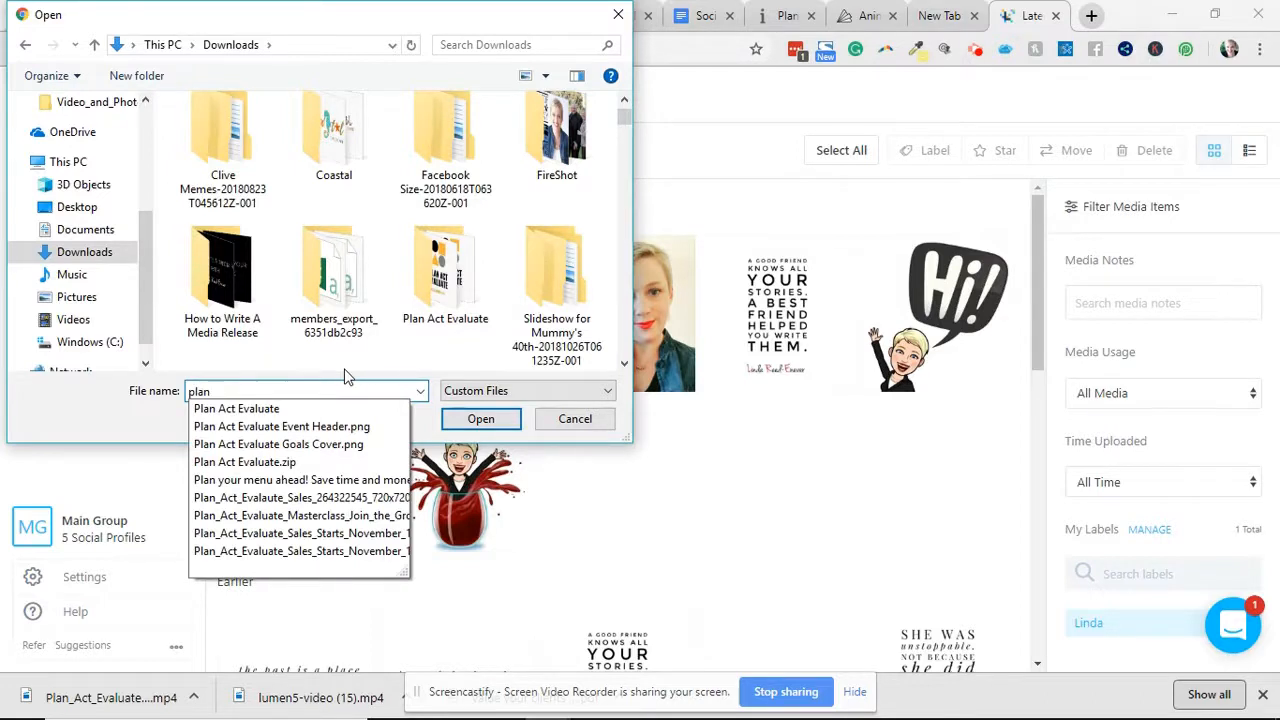
{"action": "key", "text": "BackSpace"}
{"action": "key", "text": "BackSpace"}
{"action": "key", "text": "BackSpace"}
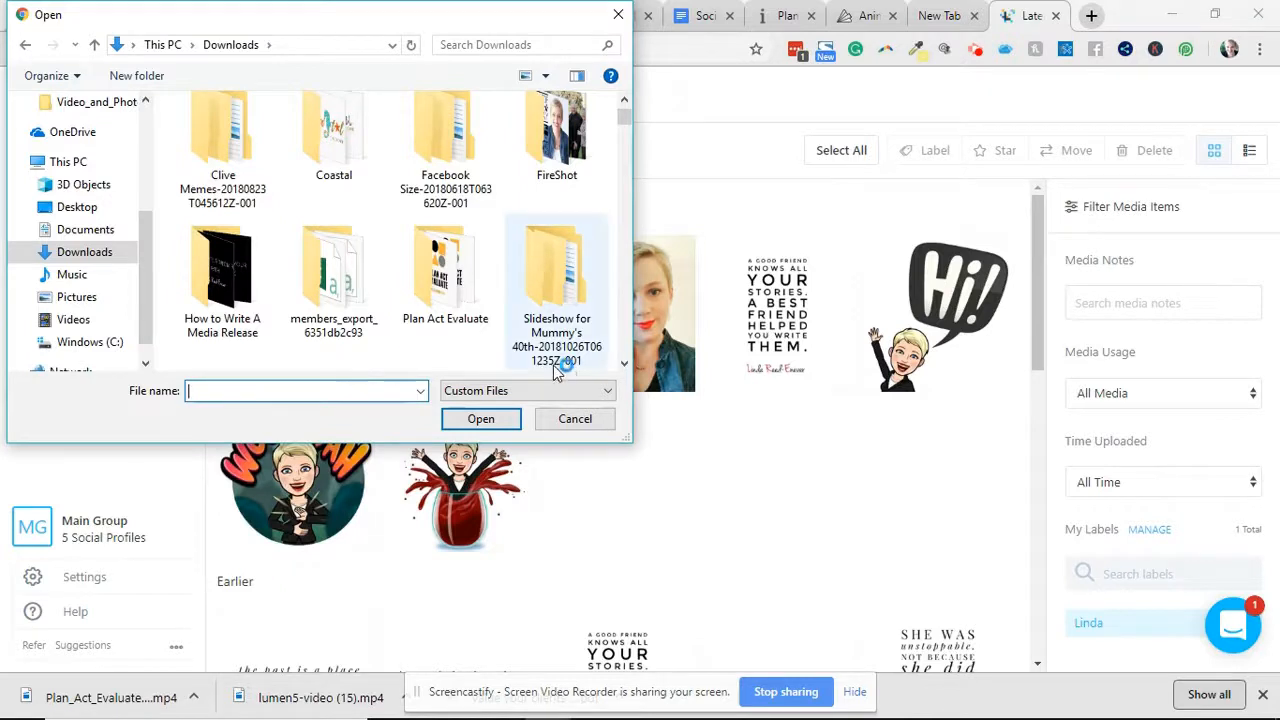
{"action": "left_click", "coordinate": [575, 418]}
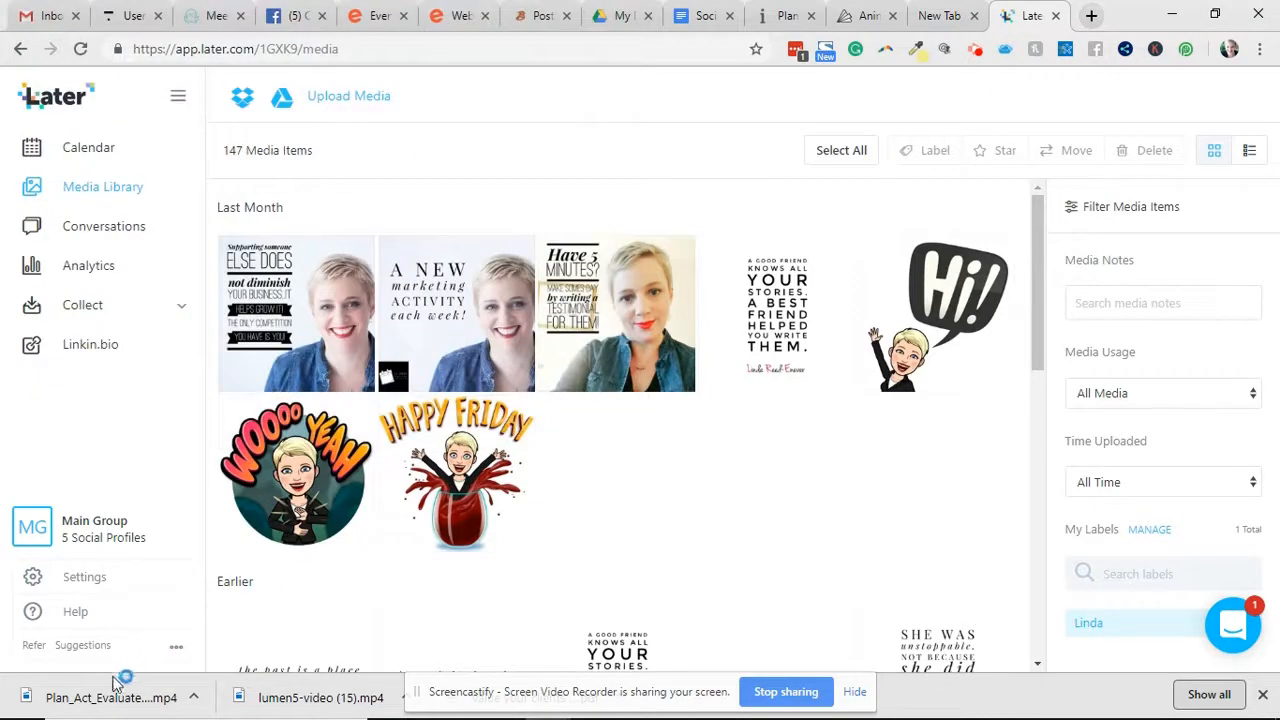
{"action": "left_click_drag", "start_coordinate": [110, 697], "coordinate": [771, 389]}
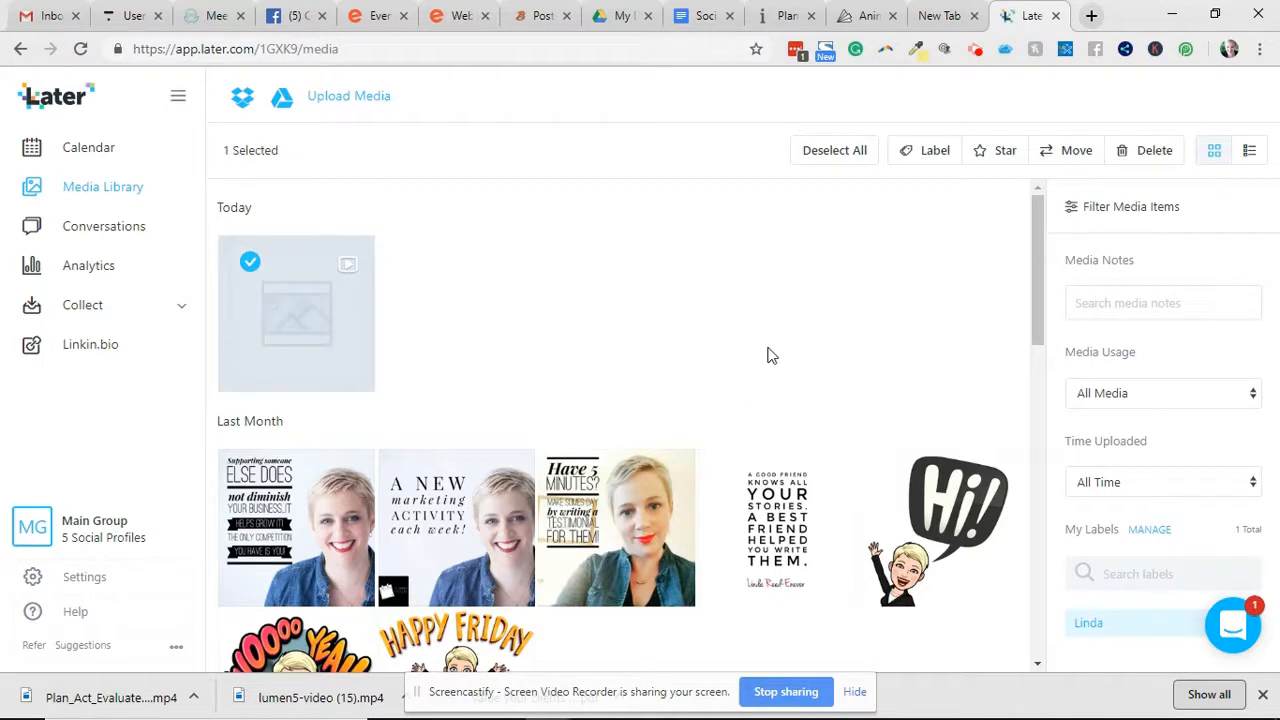
{"action": "left_click", "coordinate": [72, 149]}
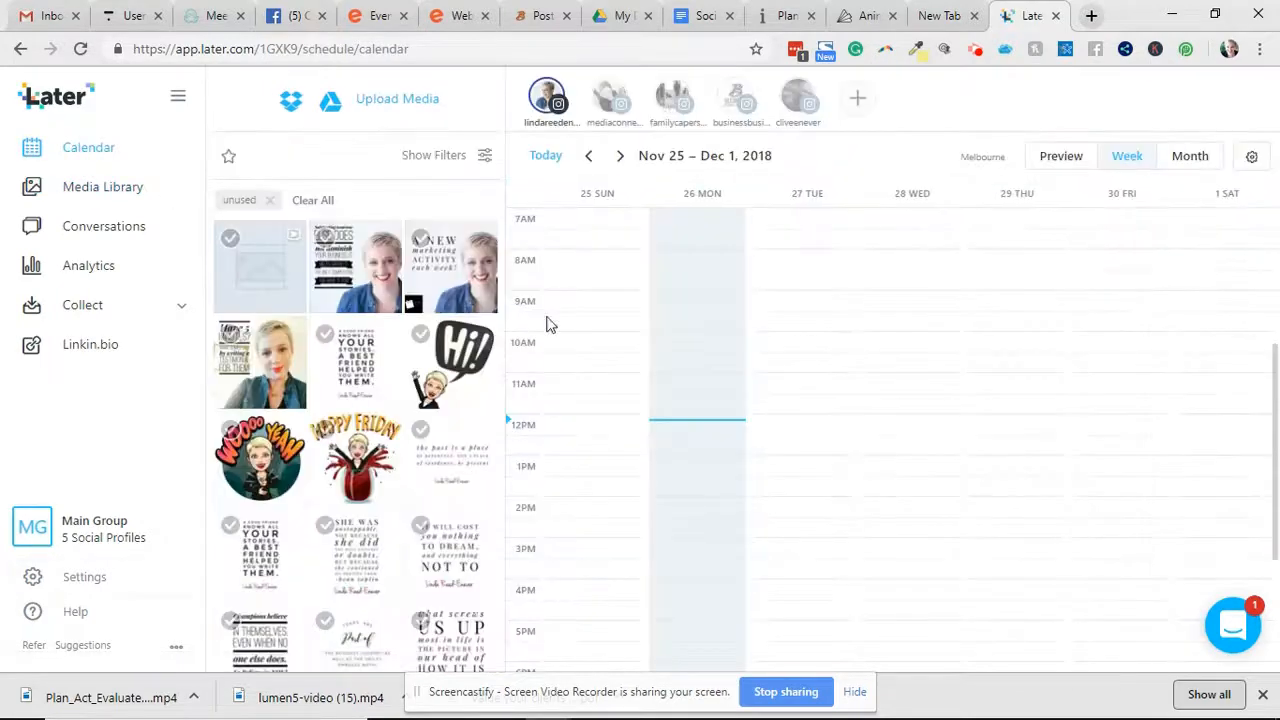
Schedule the video for two Instagram profiles on Wednesday 28 November at 10:15 am, starting its caption.
{"action": "left_click", "coordinate": [806, 100]}
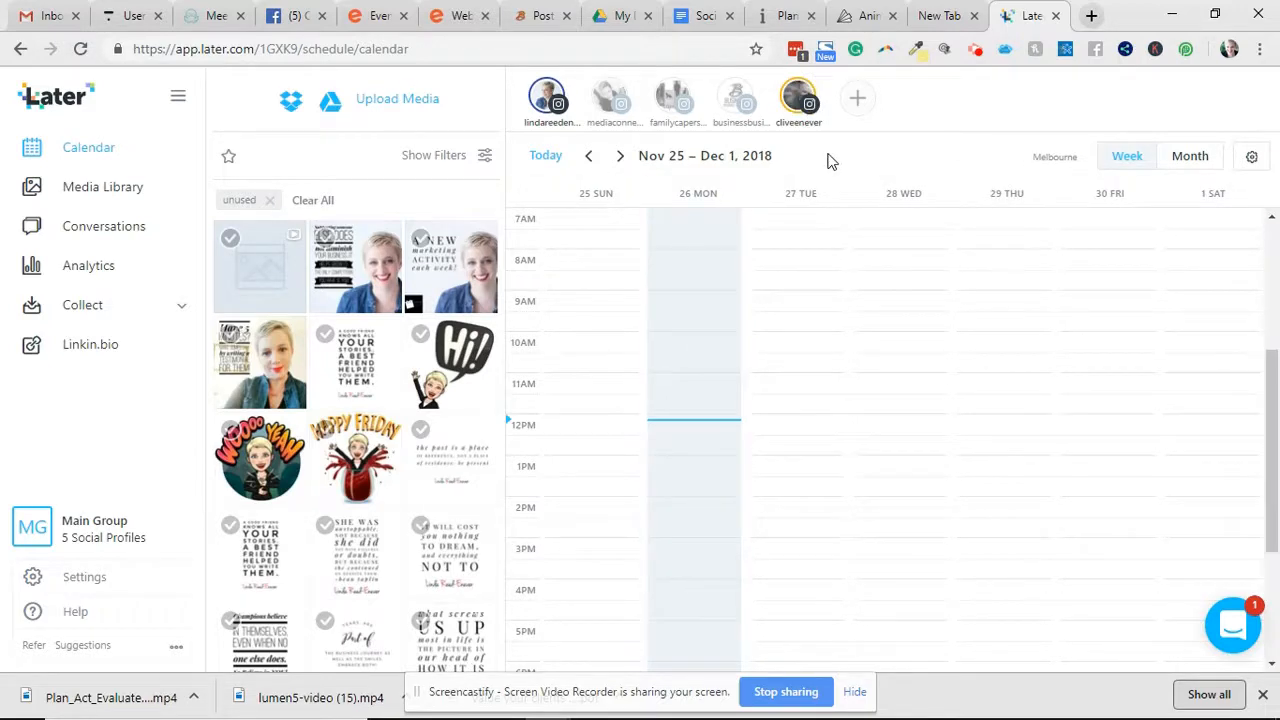
{"action": "left_click_drag", "start_coordinate": [271, 279], "coordinate": [921, 343]}
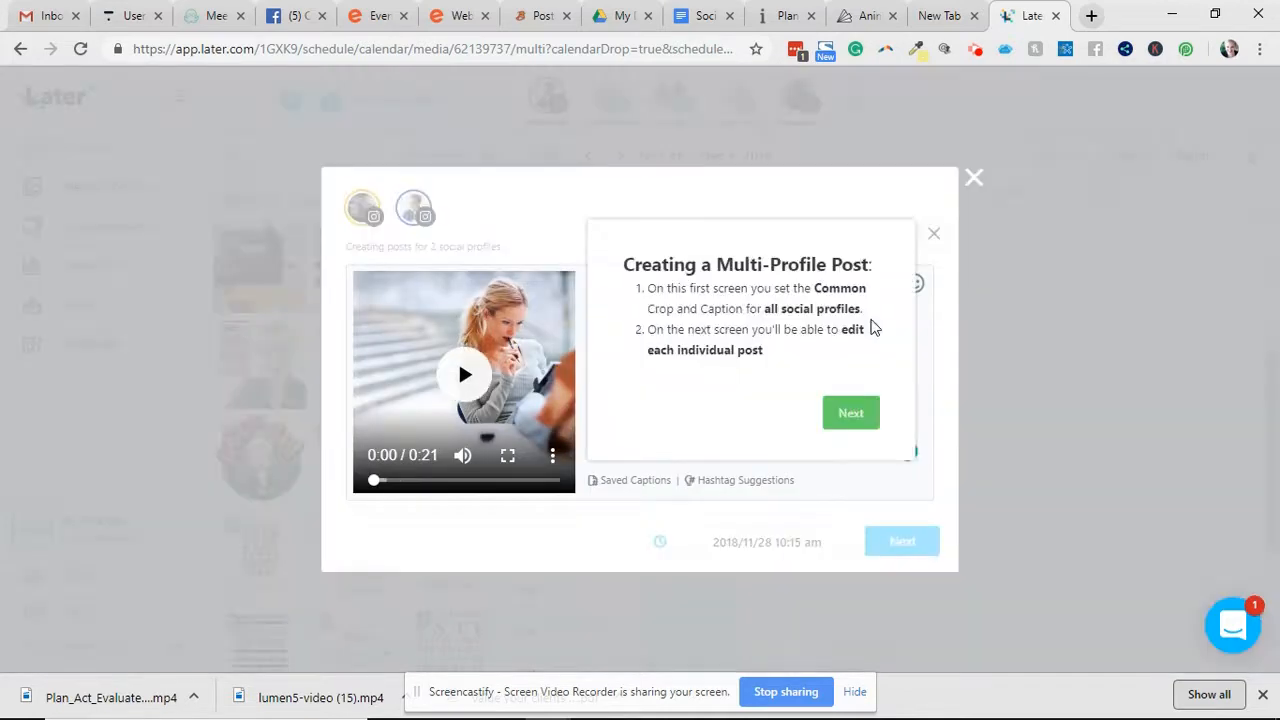
{"action": "left_click", "coordinate": [846, 418]}
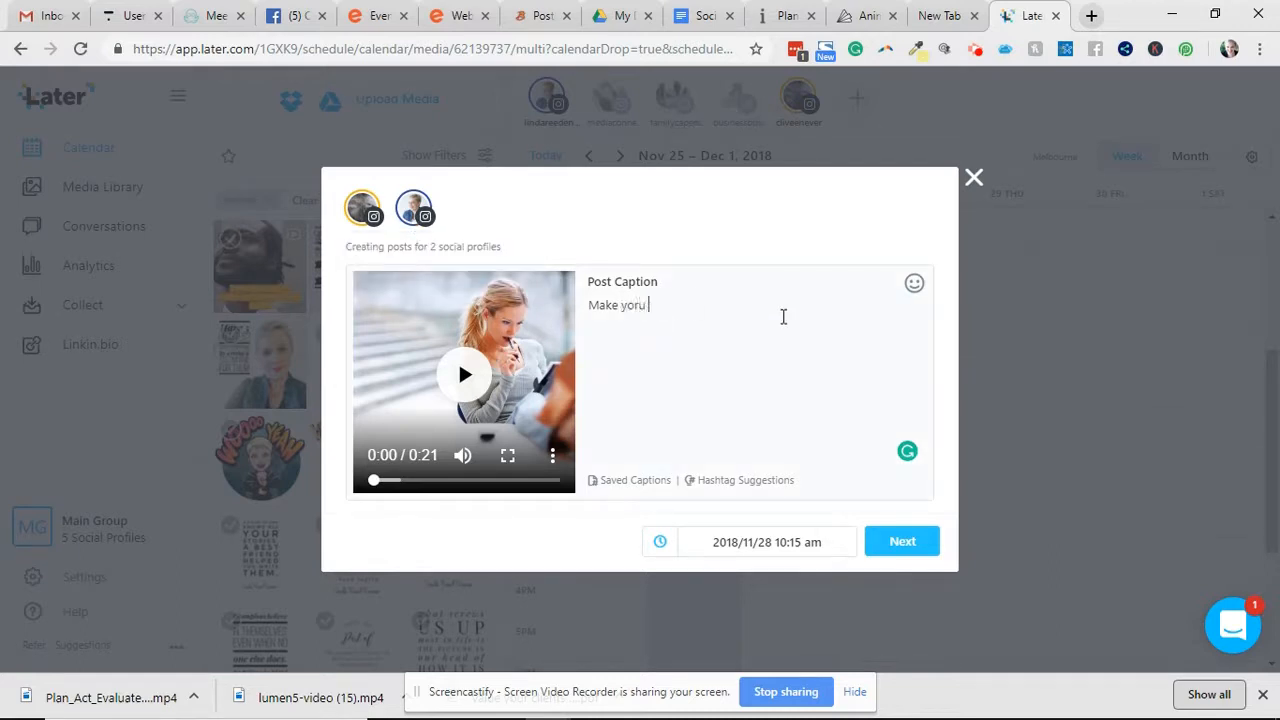
{"action": "key", "text": "BackSpace"}
{"action": "key", "text": "BackSpace"}
{"action": "key", "text": "BackSpace"}
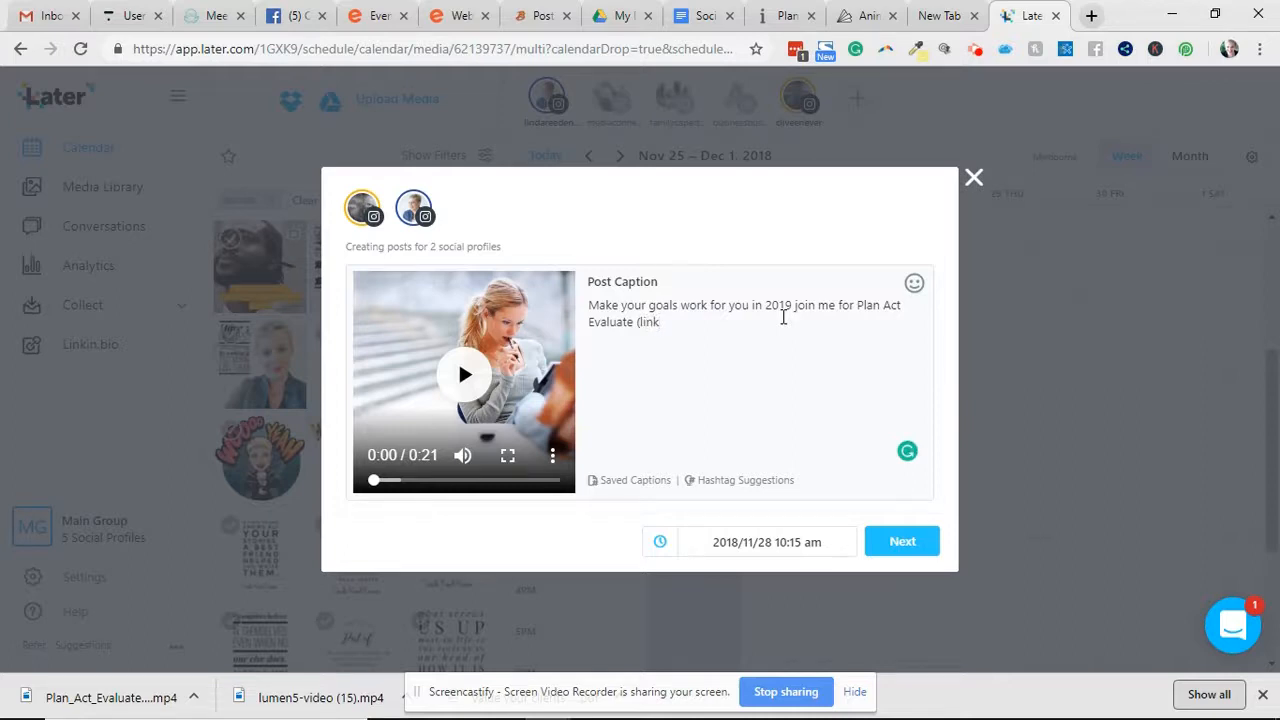
End the caption with '(link in bio)' and pick #motivation, #inspiration and #entrepreneur from 'goals' suggestions.
{"action": "type", "text": "bio"}
{"action": "left_click", "coordinate": [755, 484]}
{"action": "left_click", "coordinate": [900, 282]}
{"action": "type", "text": "goals"}
{"action": "key", "text": "Return"}
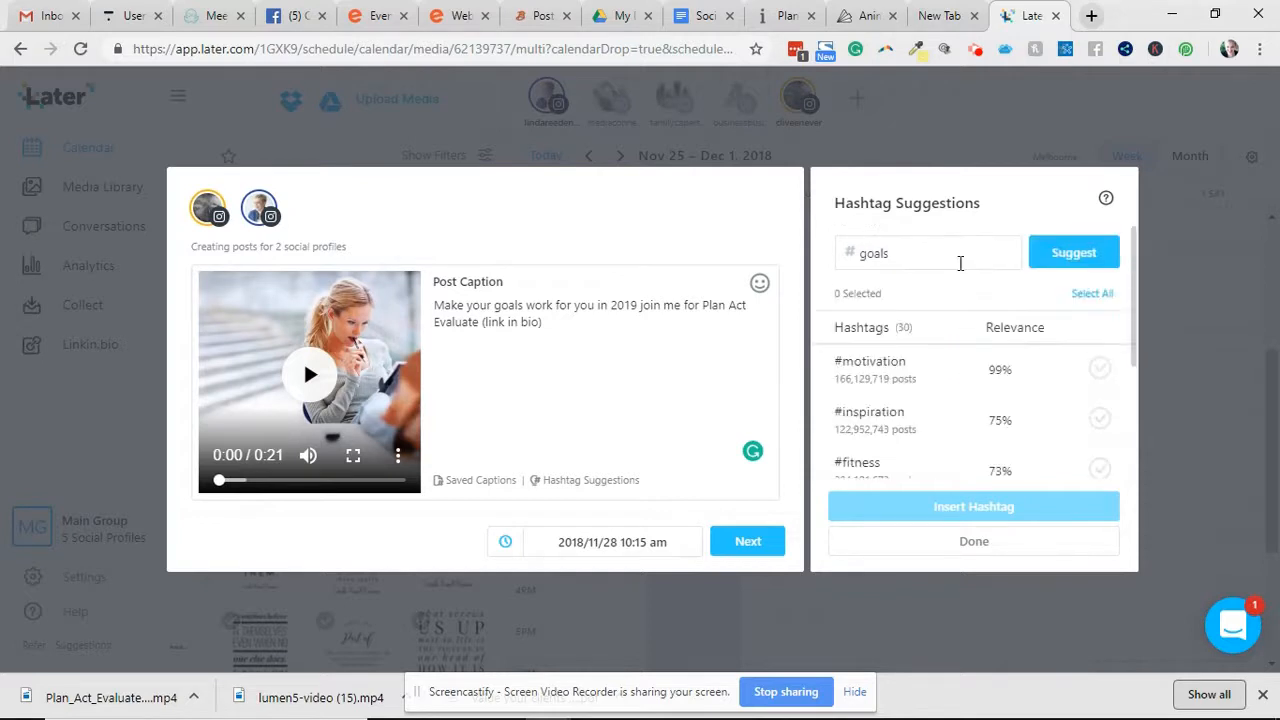
{"action": "left_click", "coordinate": [1099, 368]}
{"action": "left_click", "coordinate": [1099, 419]}
{"action": "scroll", "coordinate": [1057, 408], "scroll_direction": "down", "scroll_amount": 2}
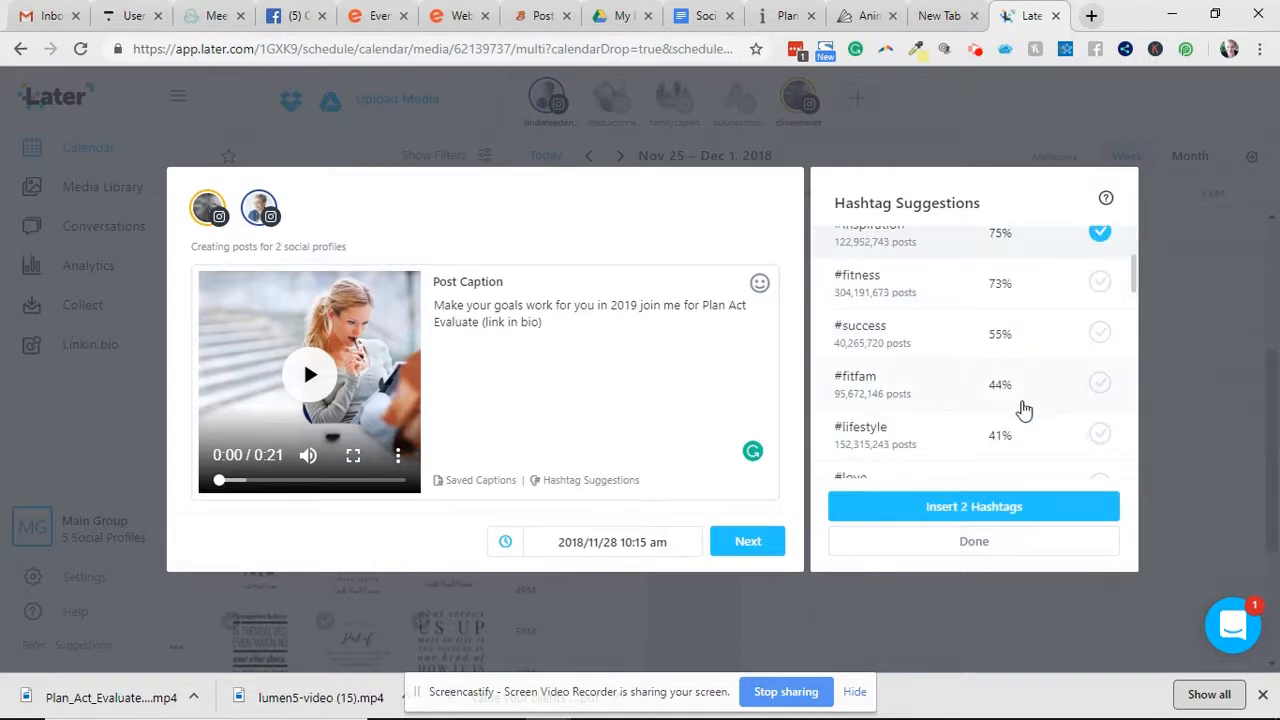
{"action": "scroll", "coordinate": [1037, 417], "scroll_direction": "down", "scroll_amount": 2}
{"action": "left_click", "coordinate": [1099, 443]}
{"action": "scroll", "coordinate": [1043, 403], "scroll_direction": "up", "scroll_amount": 5}
Search 'business' hashtags and insert #success #entrepreneur #entrepreneurship #inspiration #motivation into the caption.
{"action": "left_click_drag", "start_coordinate": [928, 252], "coordinate": [758, 240]}
{"action": "left_click", "coordinate": [758, 240]}
{"action": "left_click_drag", "start_coordinate": [898, 256], "coordinate": [865, 259]}
{"action": "type", "text": "busin"}
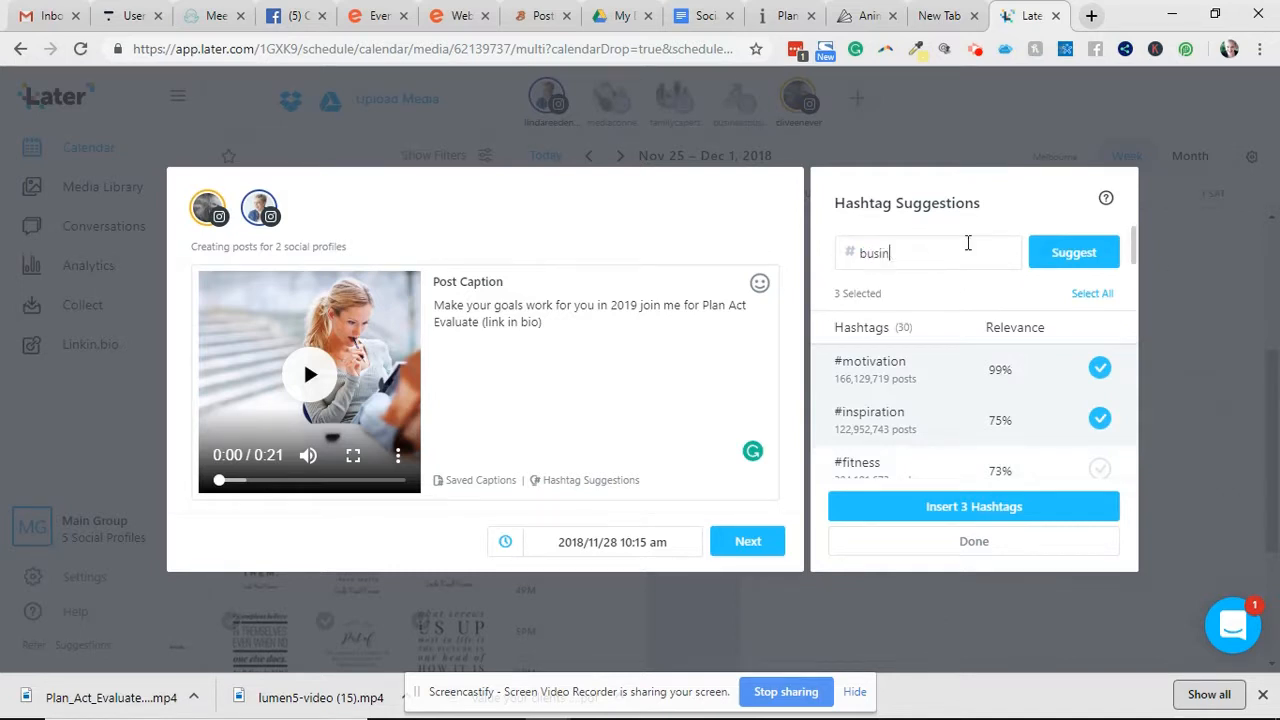
{"action": "type", "text": "ess"}
{"action": "key", "text": "Return"}
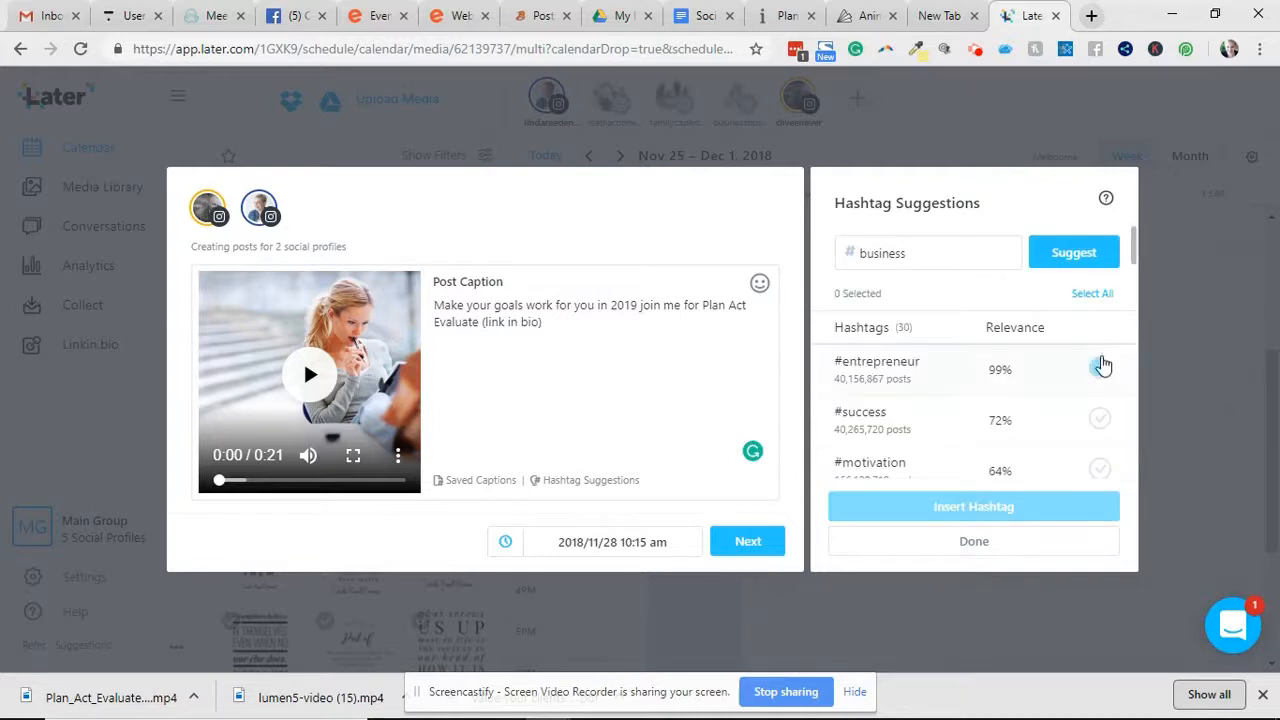
{"action": "left_click", "coordinate": [1099, 410]}
{"action": "scroll", "coordinate": [1099, 410], "scroll_direction": "down", "scroll_amount": 5}
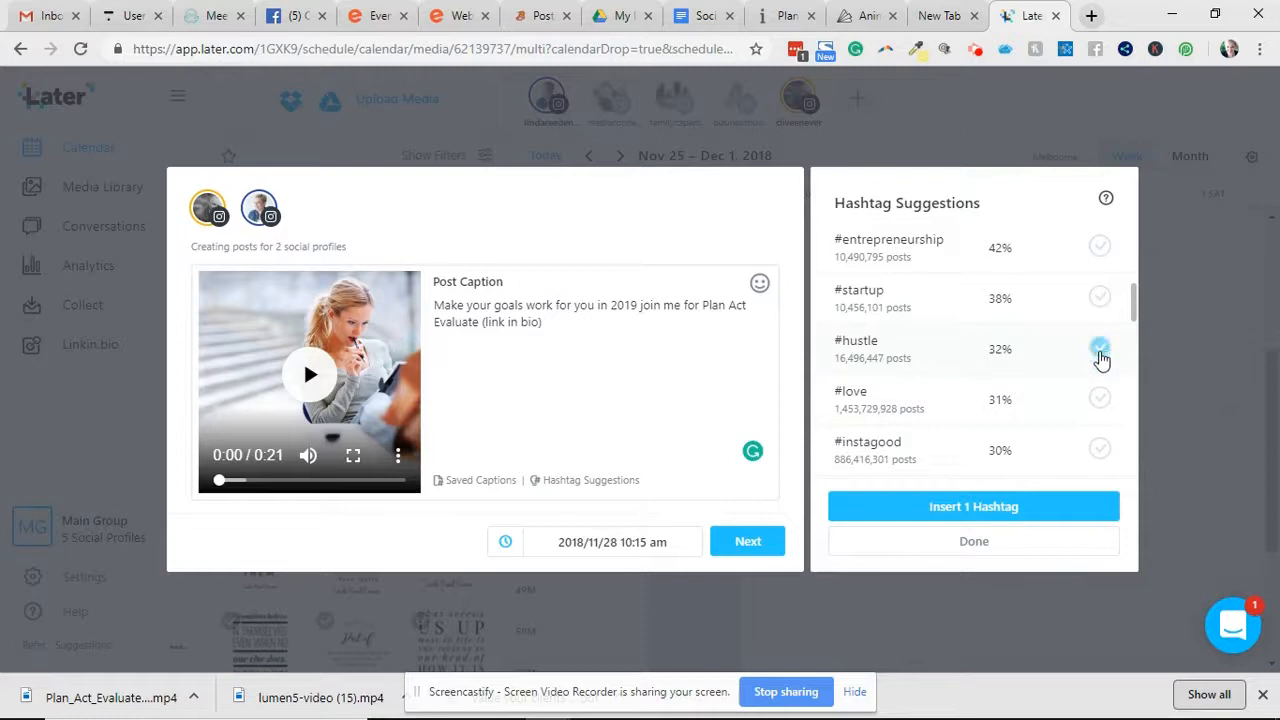
{"action": "scroll", "coordinate": [1100, 363], "scroll_direction": "up", "scroll_amount": 5}
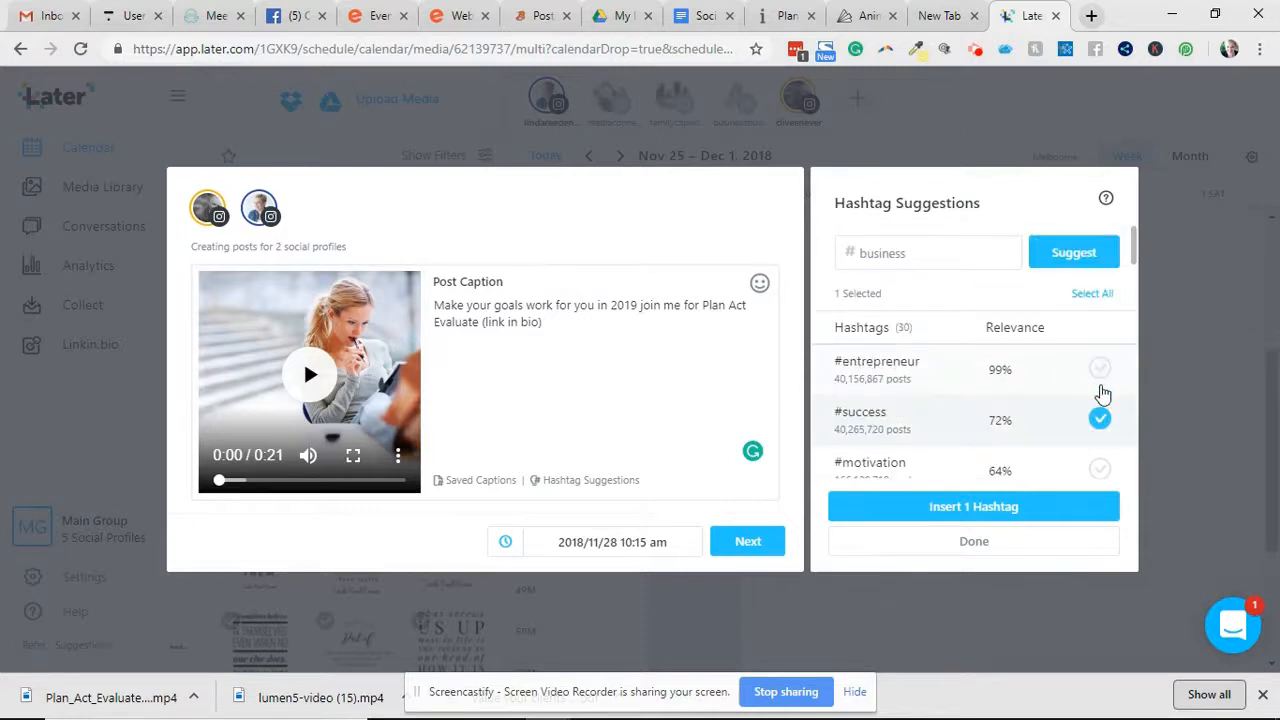
{"action": "left_click", "coordinate": [1101, 370]}
{"action": "scroll", "coordinate": [1107, 381], "scroll_direction": "down", "scroll_amount": 2}
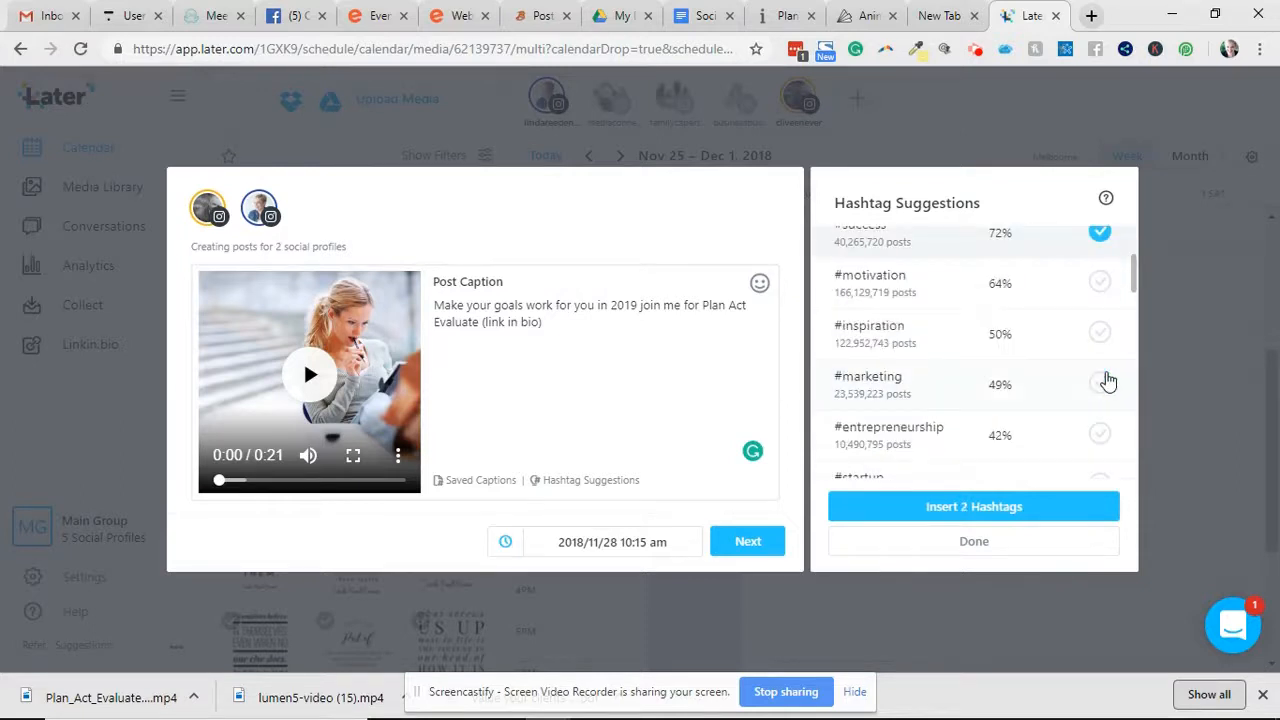
{"action": "left_click", "coordinate": [1100, 433]}
{"action": "left_click", "coordinate": [1100, 334]}
{"action": "left_click", "coordinate": [1100, 284]}
{"action": "left_click", "coordinate": [1030, 507]}
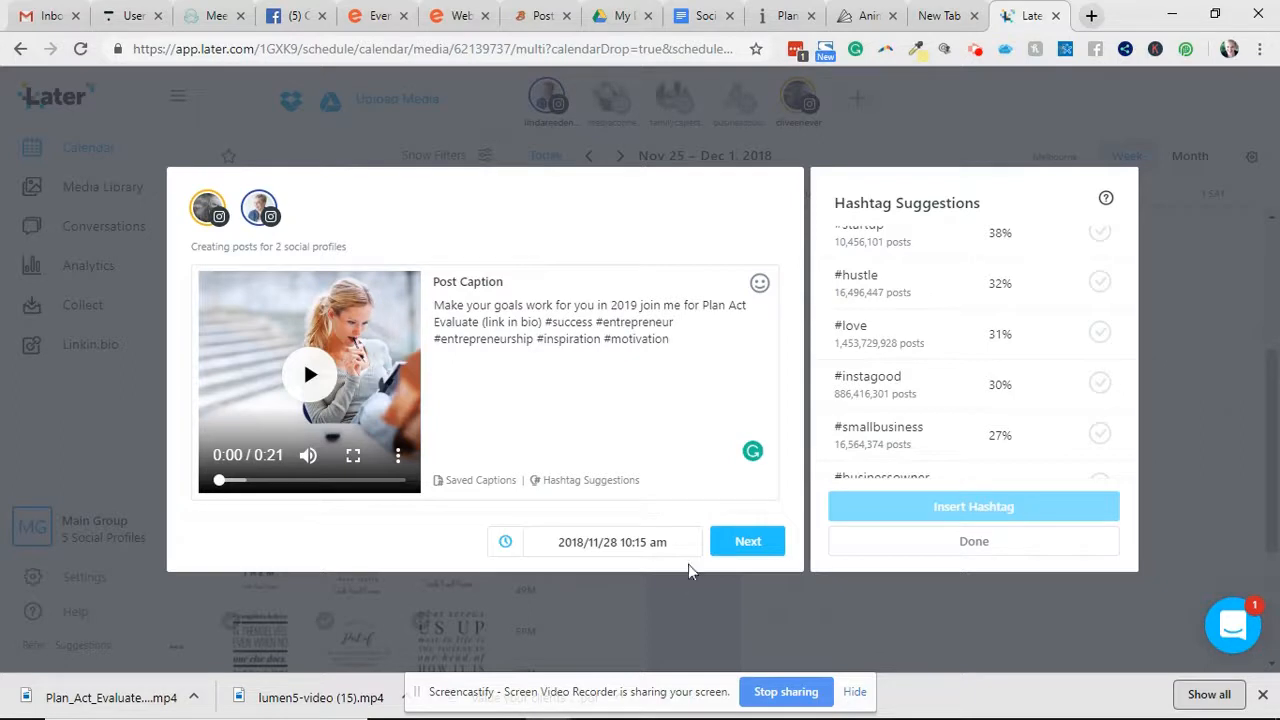
Move on to the two individual posts and replace 'me' in the second caption with the presenter's name.
{"action": "left_click", "coordinate": [748, 542]}
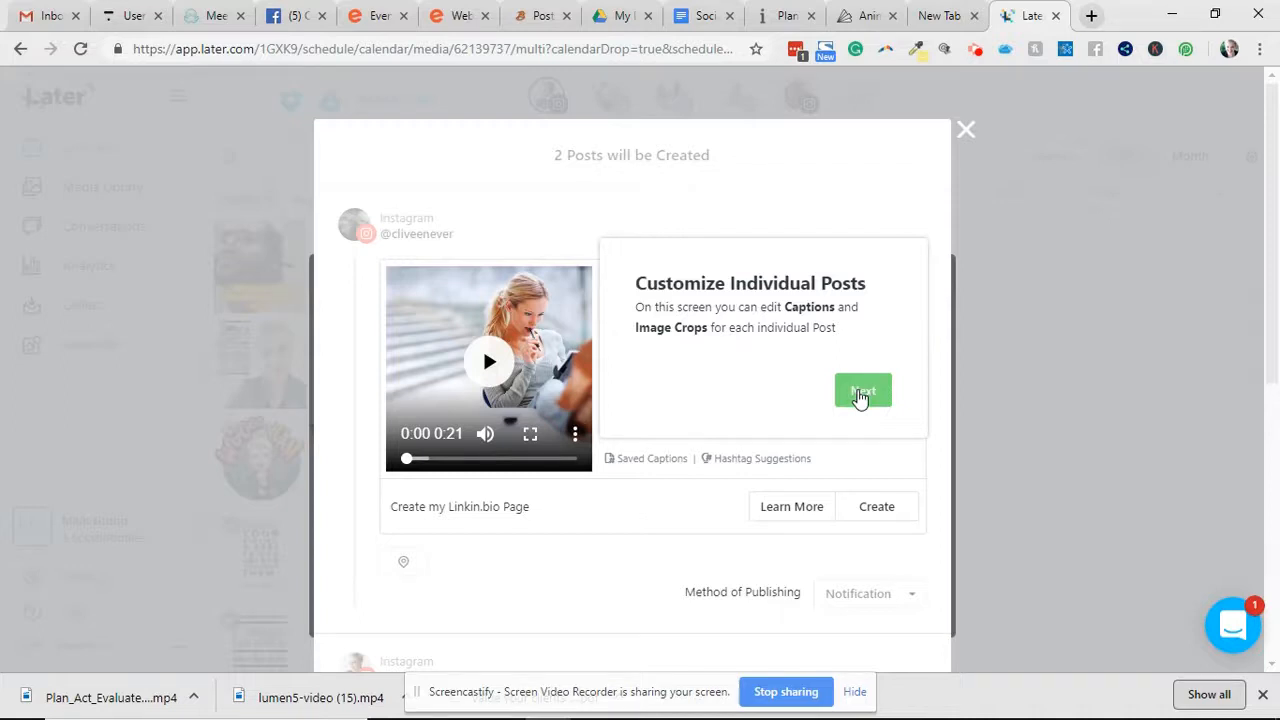
{"action": "left_click", "coordinate": [861, 395]}
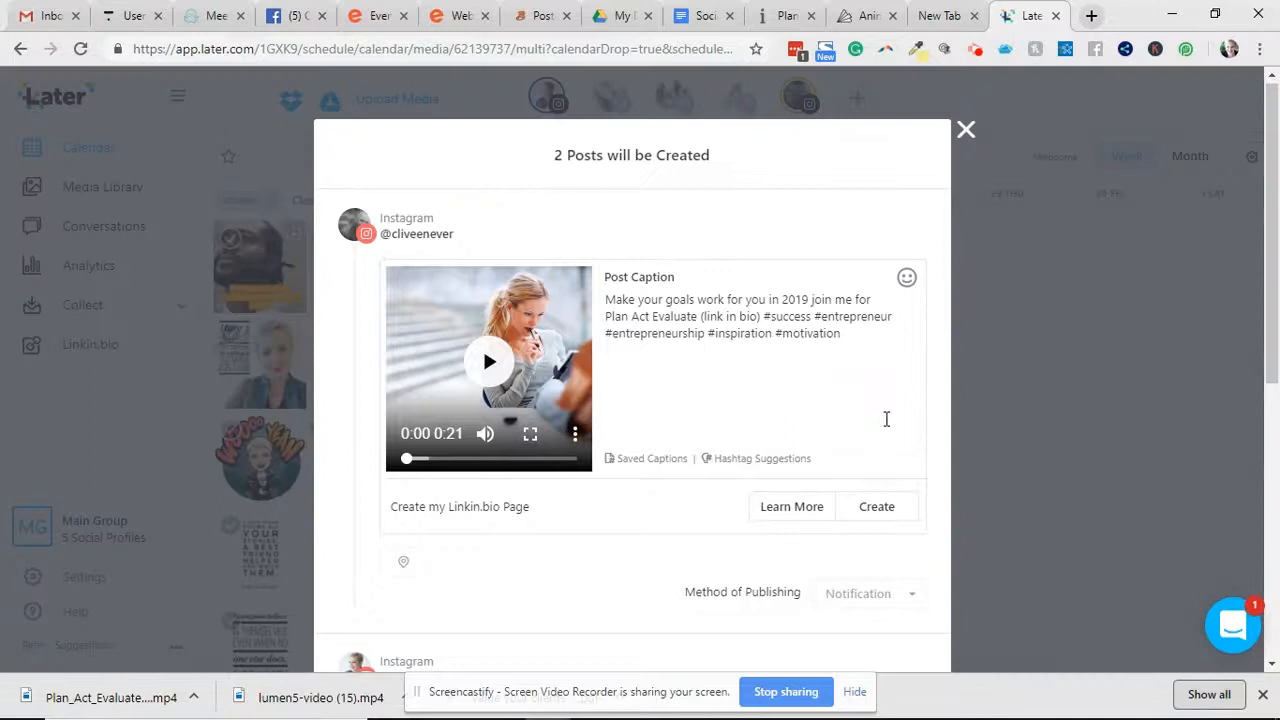
{"action": "scroll", "coordinate": [880, 422], "scroll_direction": "down", "scroll_amount": 2}
{"action": "scroll", "coordinate": [872, 428], "scroll_direction": "down", "scroll_amount": 2}
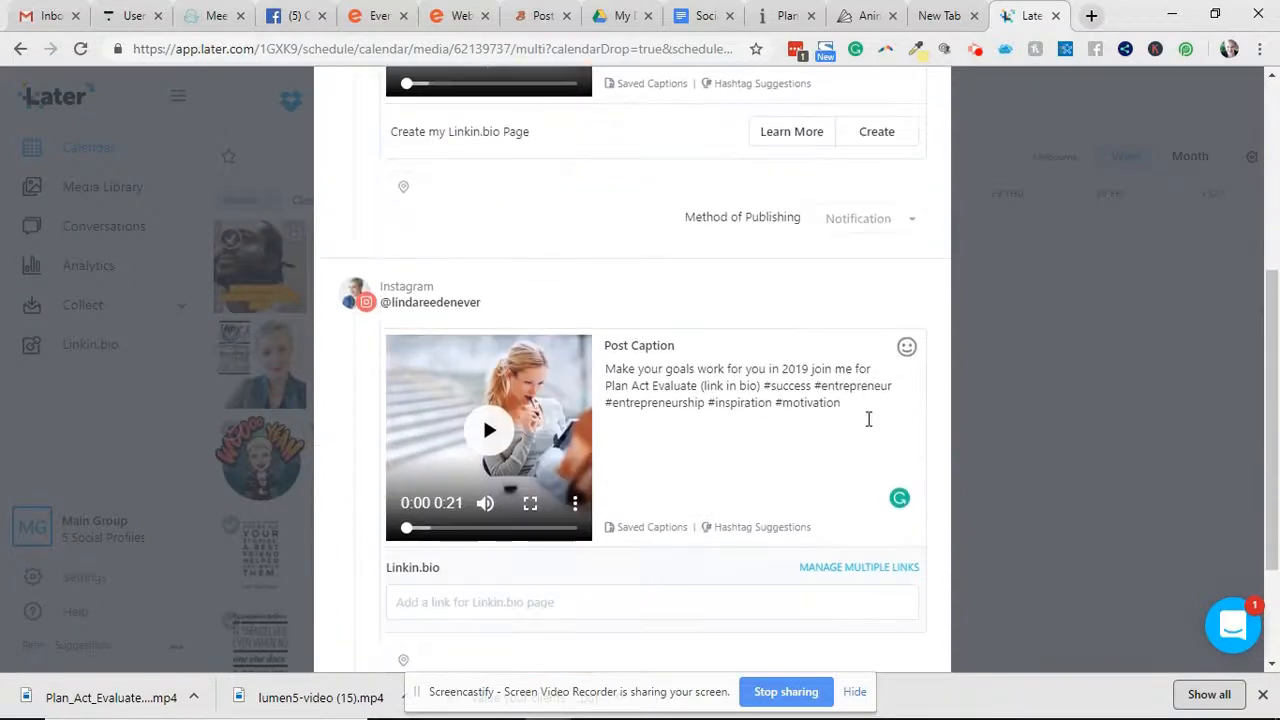
{"action": "scroll", "coordinate": [868, 419], "scroll_direction": "down", "scroll_amount": 2}
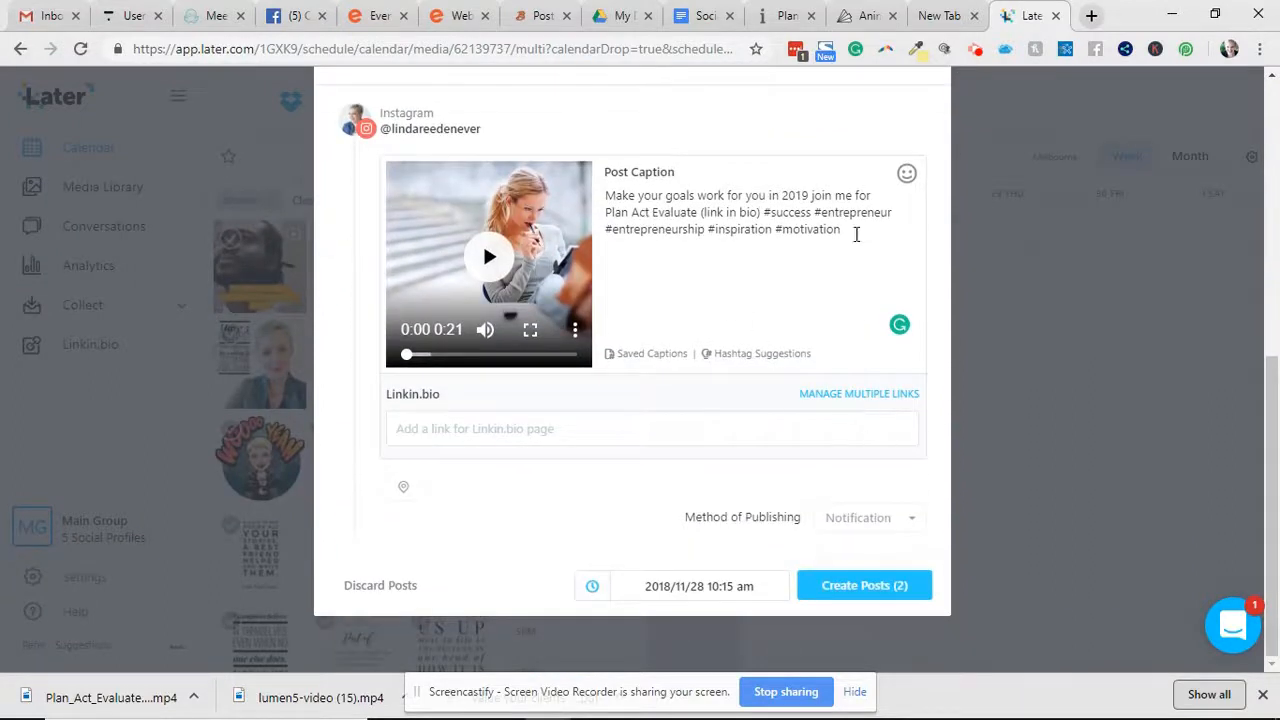
{"action": "double_click", "coordinate": [842, 196]}
{"action": "type", "text": "Clive"}
Create both posts, move the second to Tuesday 27 at 2:50 pm, and return to Animoto's video page.
{"action": "left_click", "coordinate": [881, 588]}
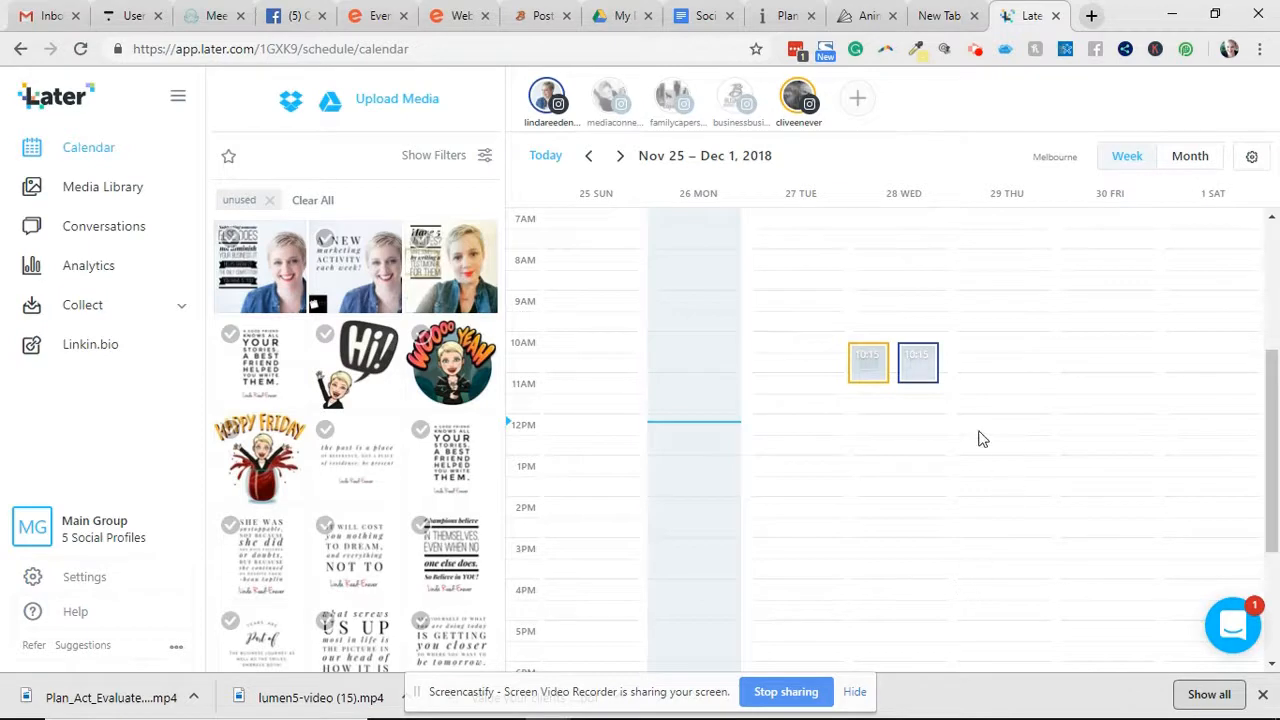
{"action": "left_click_drag", "start_coordinate": [918, 368], "coordinate": [768, 553]}
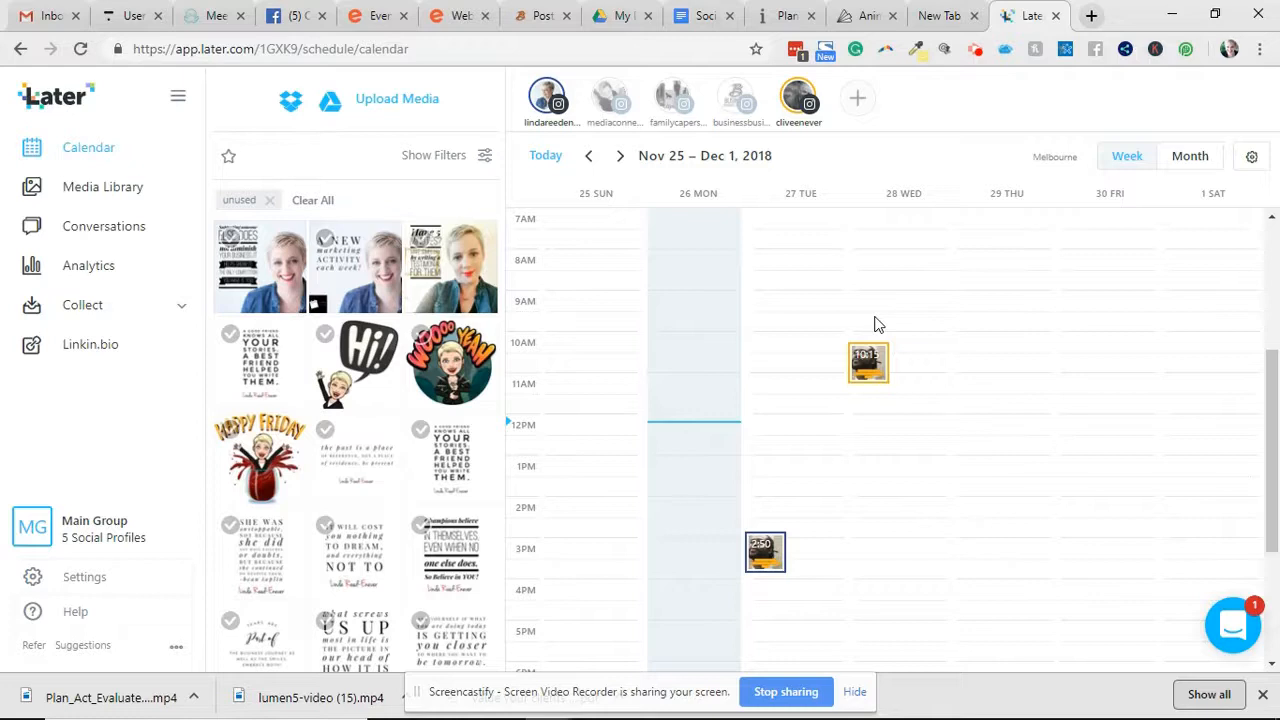
{"action": "left_click", "coordinate": [870, 20]}
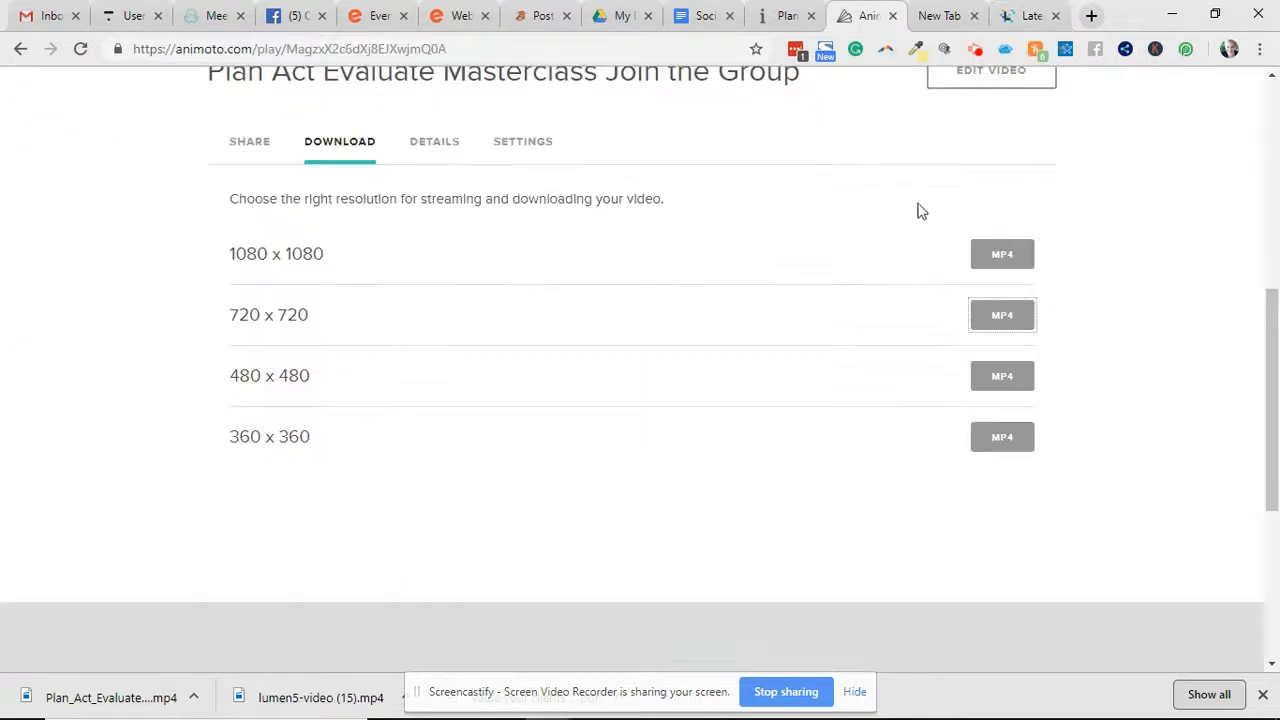
{"action": "scroll", "coordinate": [910, 250], "scroll_direction": "up", "scroll_amount": 4}
{"action": "scroll", "coordinate": [777, 405], "scroll_direction": "down", "scroll_amount": 2}
{"action": "scroll", "coordinate": [776, 400], "scroll_direction": "up", "scroll_amount": 4}
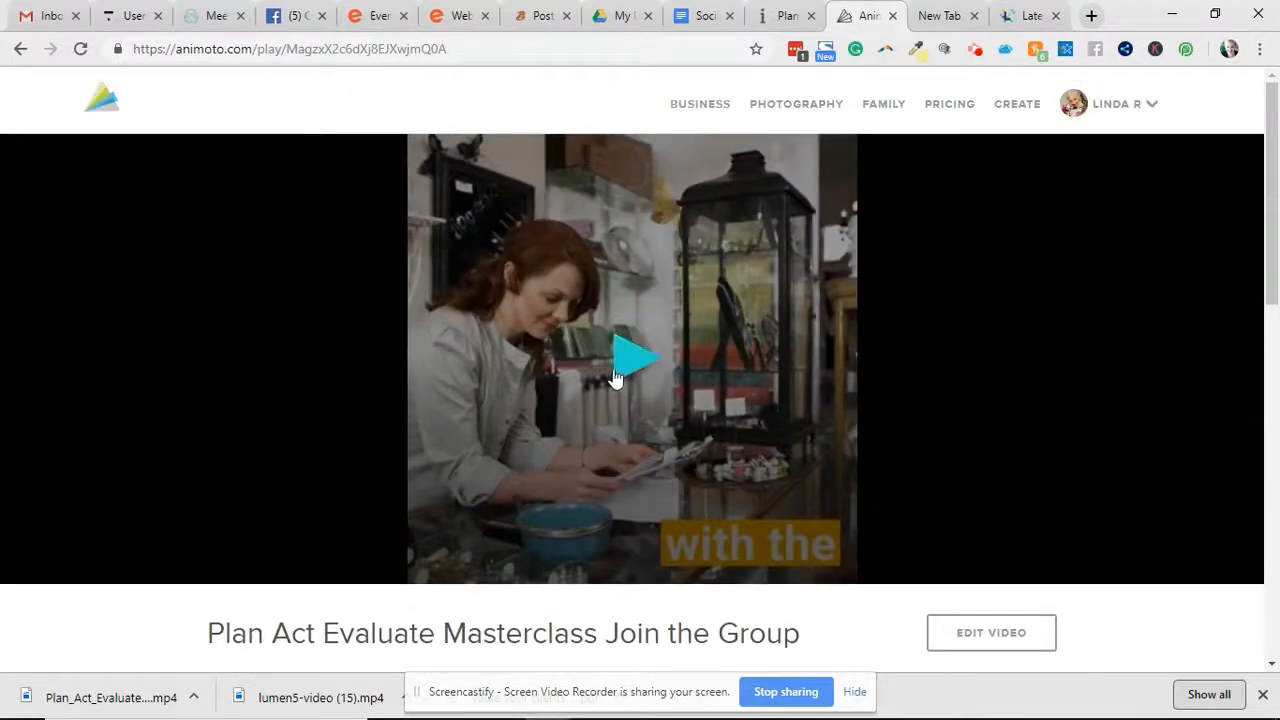